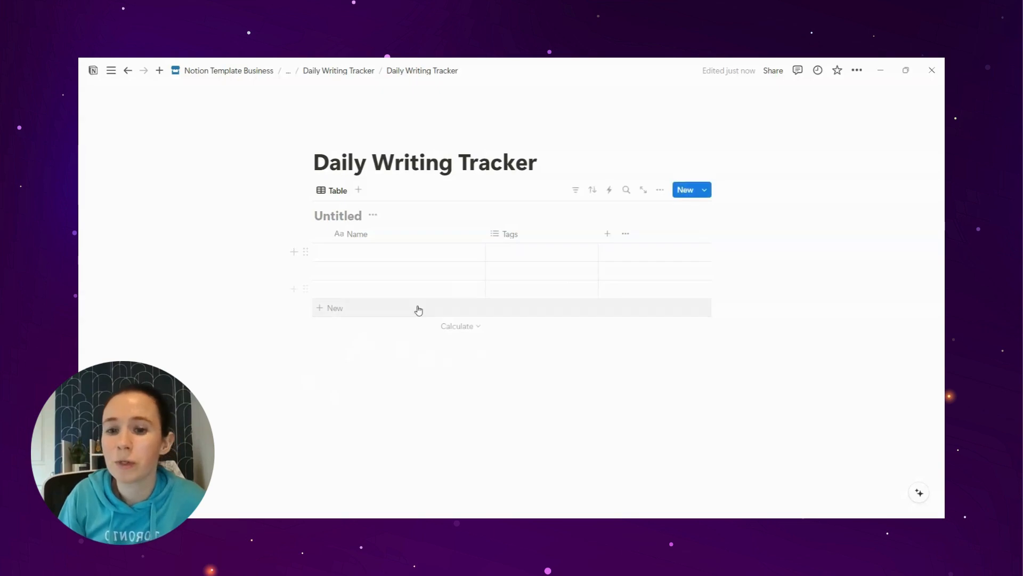
Start a bulleted list below the table with the item "Daily Writing Tracker for NaNo"
{"action": "left_click", "coordinate": [485, 320]}
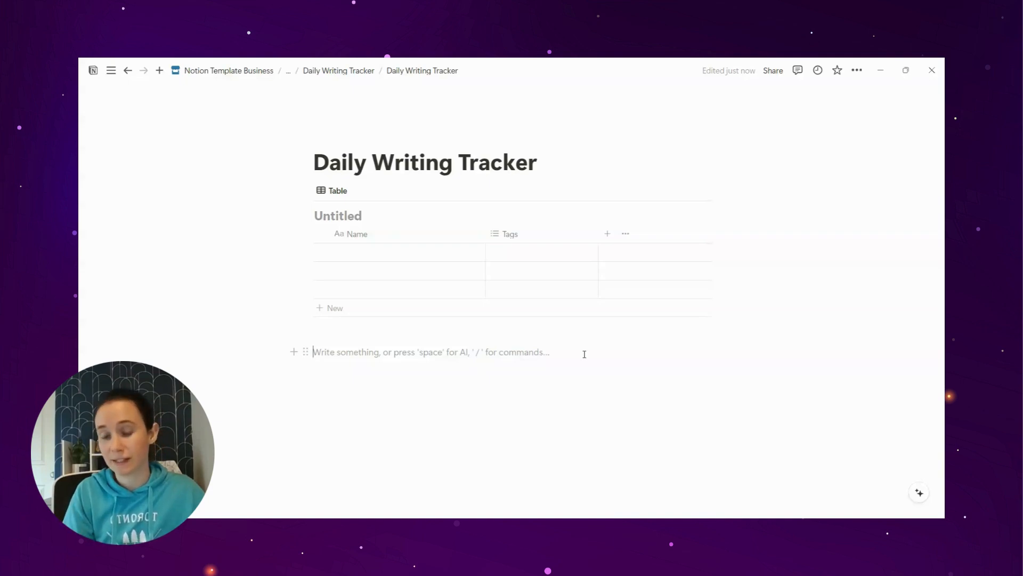
{"action": "type", "text": "-"}
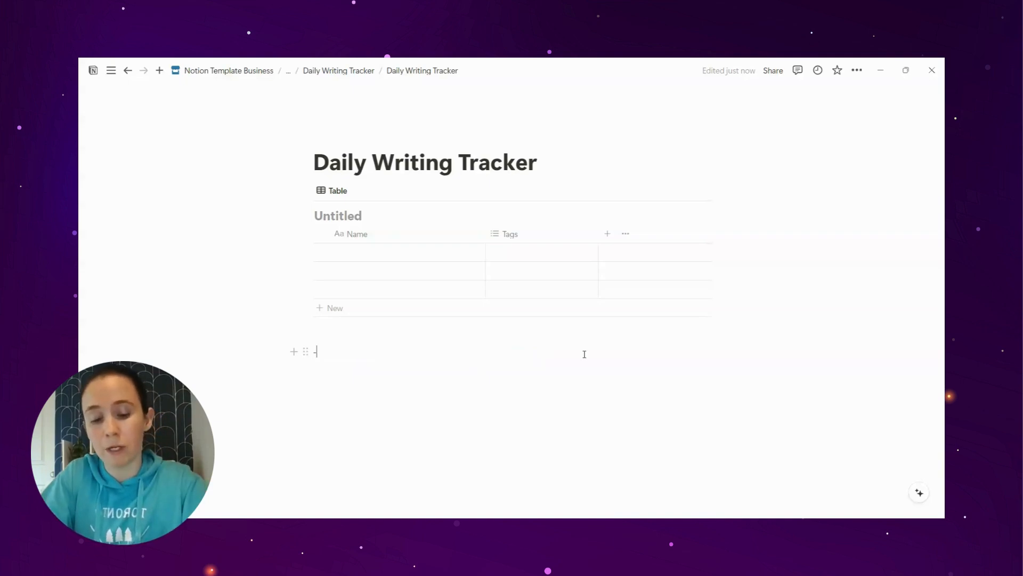
{"action": "type", "text": " Daily Writ"}
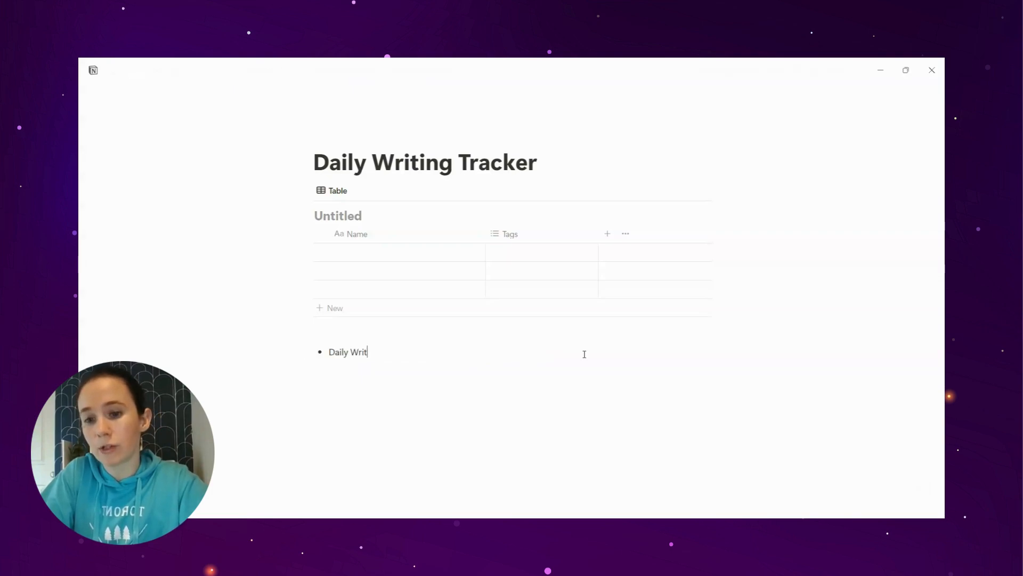
{"action": "type", "text": "ing Tracker for "}
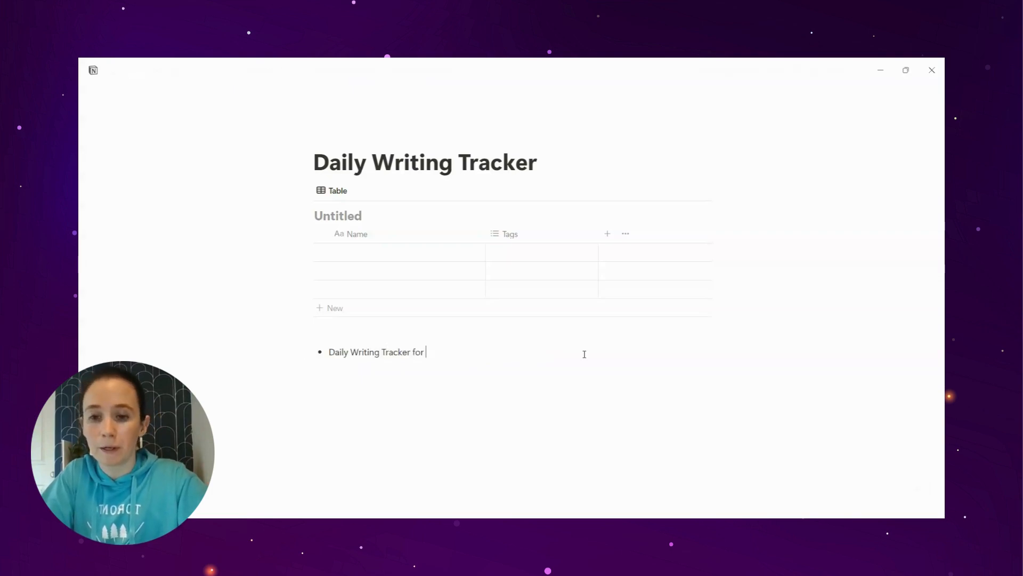
{"action": "type", "text": "NaNo"}
{"action": "key", "text": "Return"}
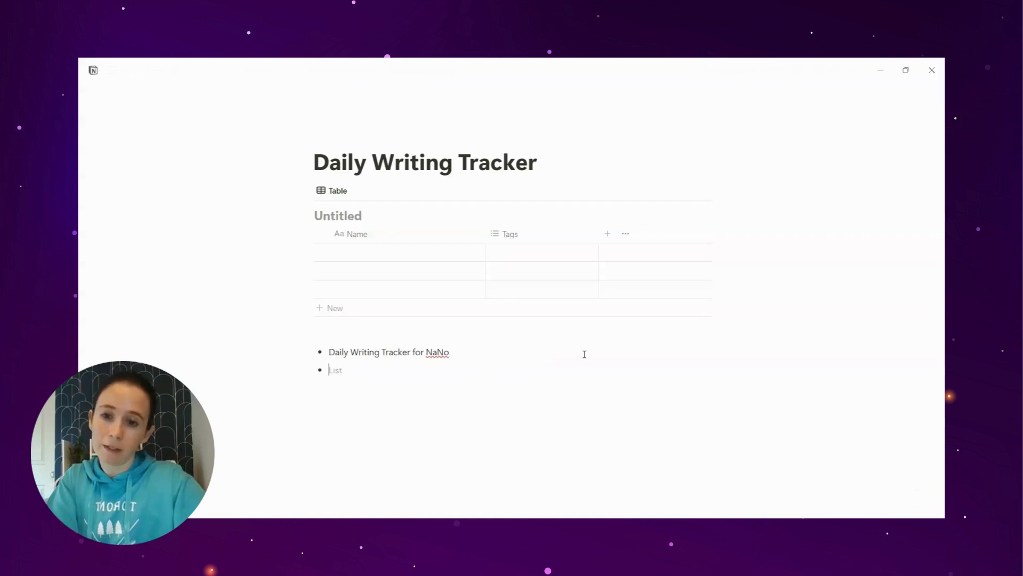
Add the nested bullets "Date" and "Word Count this session" under the list's first item
{"action": "key", "text": "Tab"}
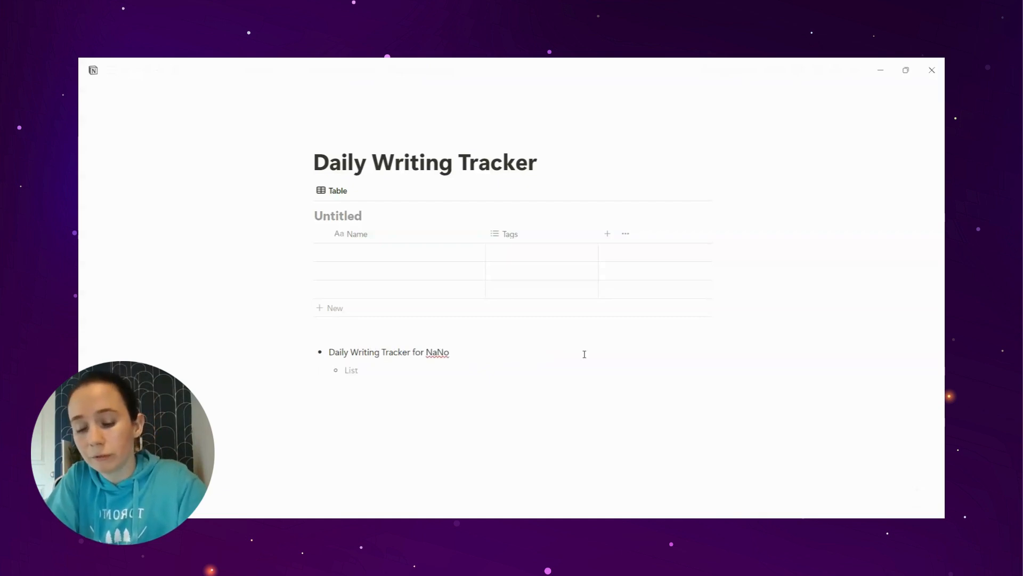
{"action": "type", "text": "Date"}
{"action": "key", "text": "Return"}
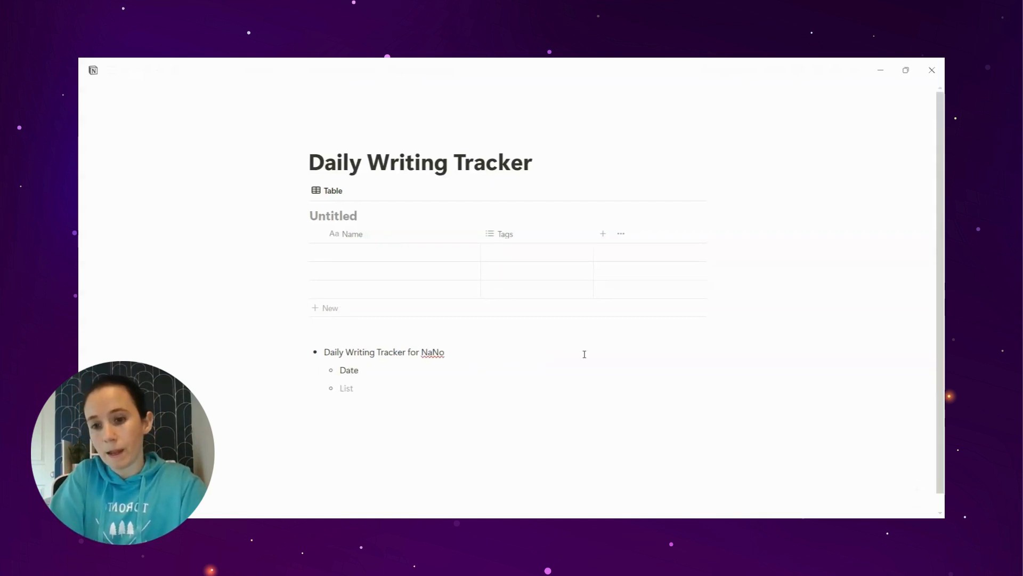
{"action": "type", "text": "Word Coun"}
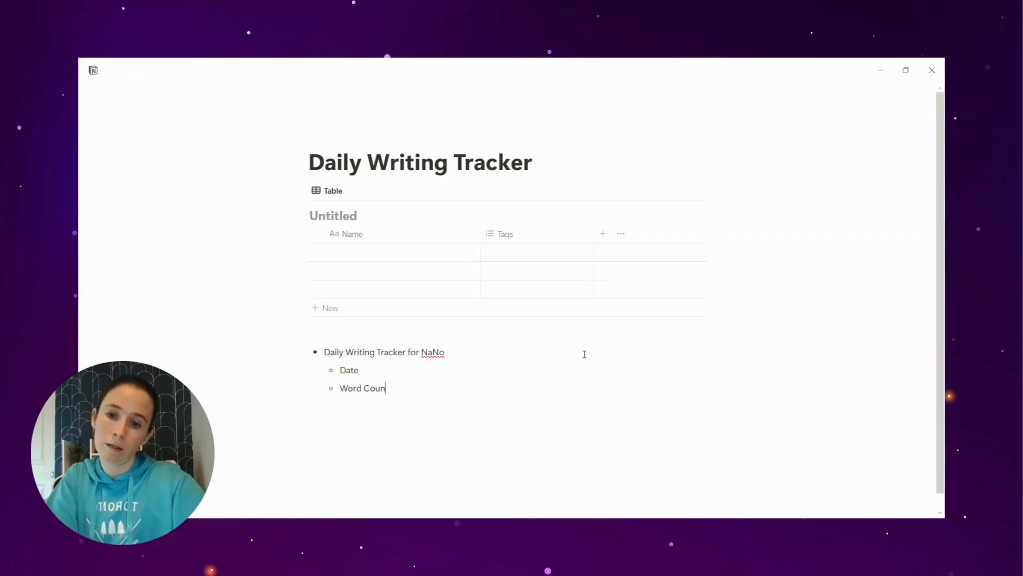
{"action": "type", "text": "t this session"}
{"action": "key", "text": "Return"}
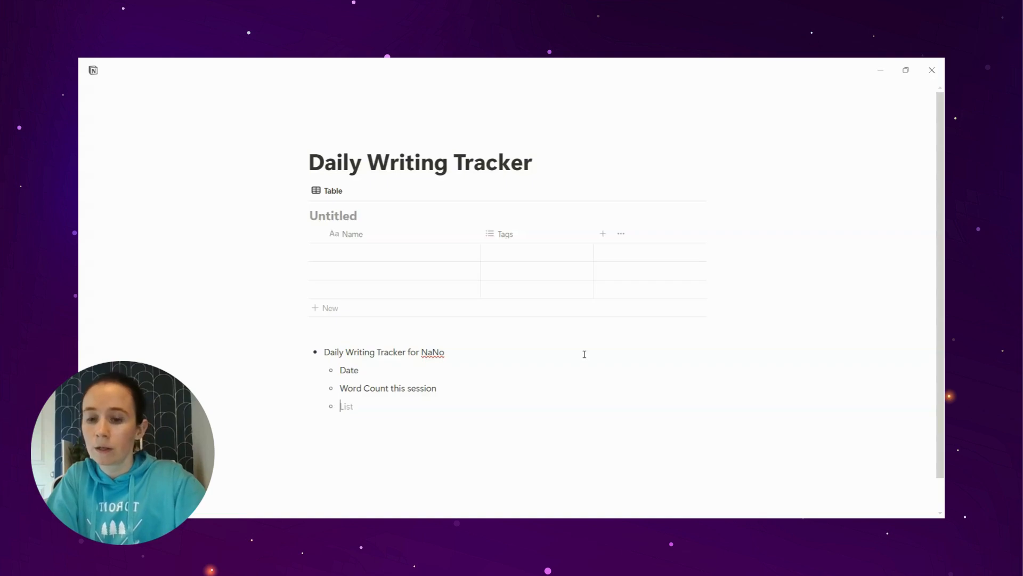
Add the nested bullet "Word count goal (Static aka 1667)" to the list
{"action": "type", "text": "G"}
{"action": "key", "text": "BackSpace"}
{"action": "type", "text": "Word c"}
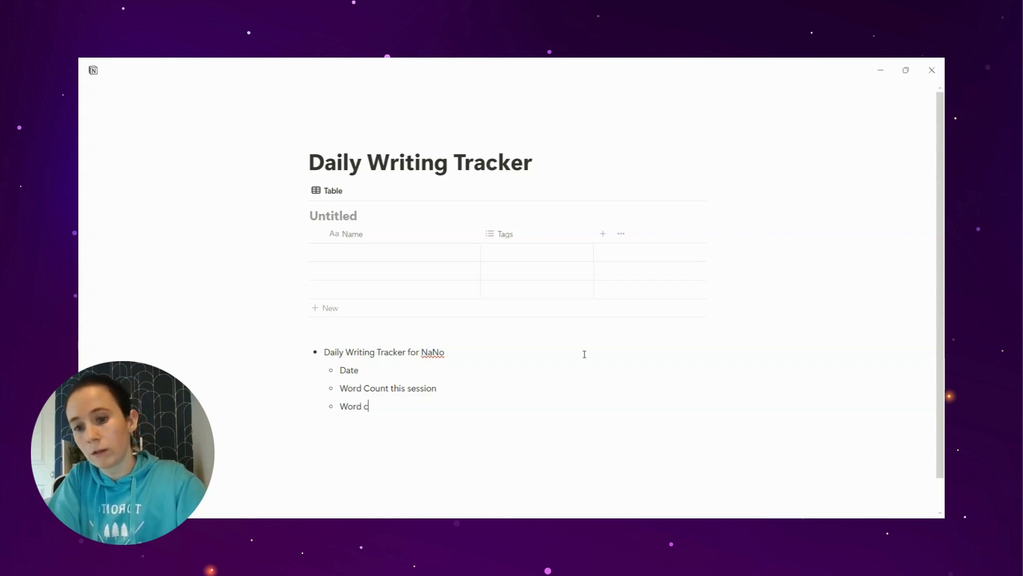
{"action": "type", "text": "ount goal (Stati"}
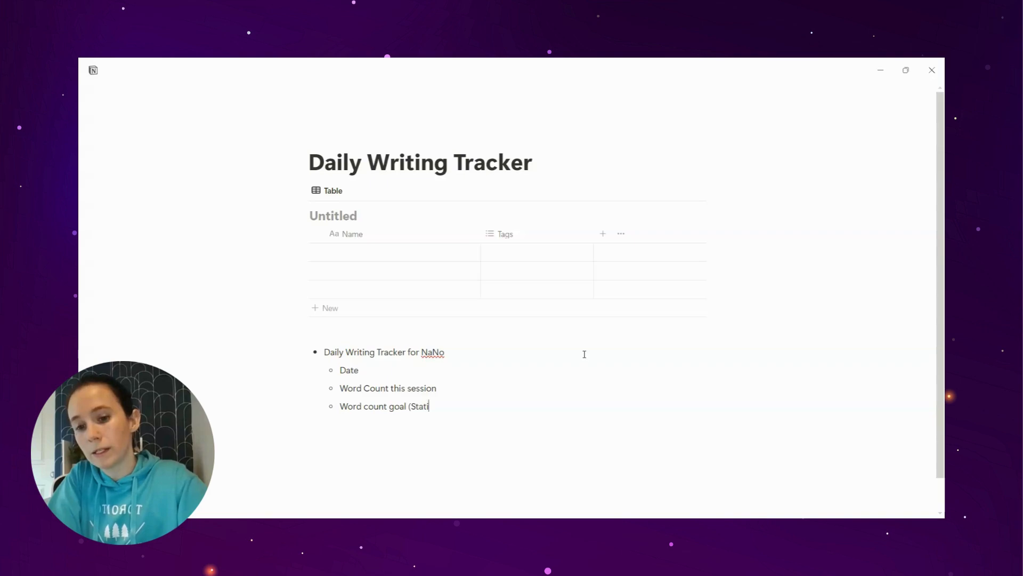
{"action": "type", "text": "c ak"}
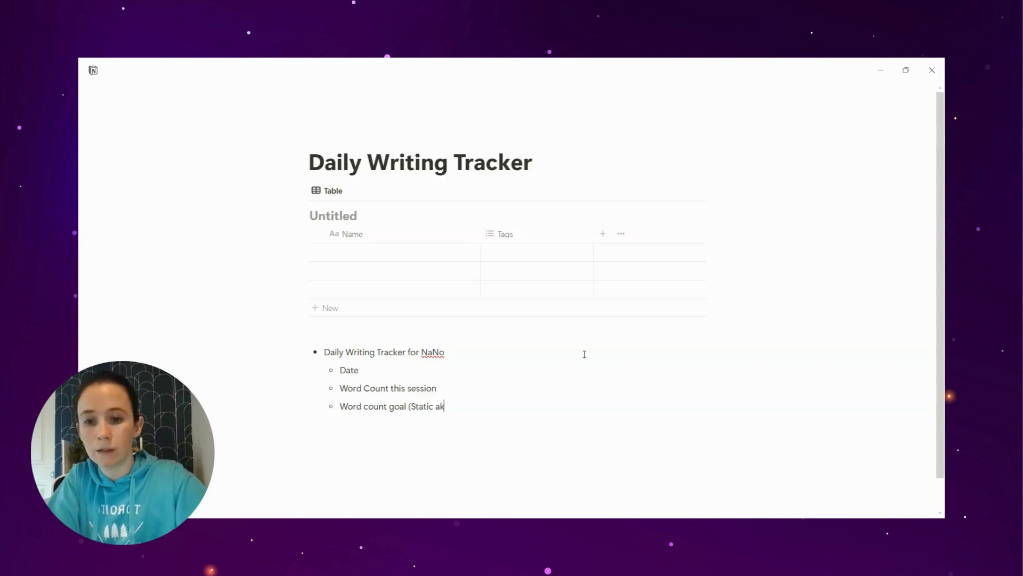
{"action": "type", "text": "a 1667)"}
{"action": "key", "text": "Return"}
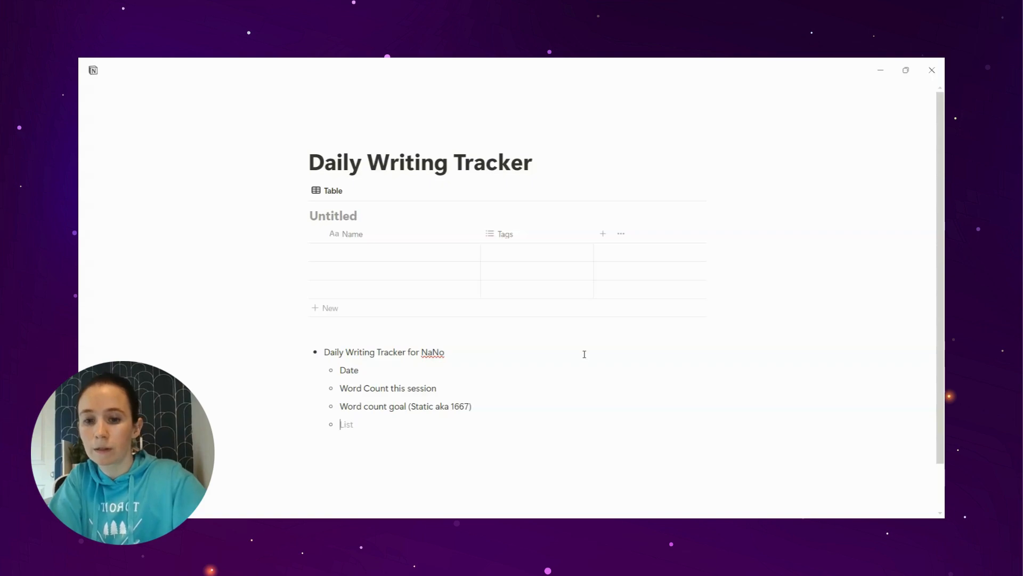
Add the nested bullet "Word count goal (dynamic, based on what you've written so far)" to the list
{"action": "type", "text": "Word count goal "}
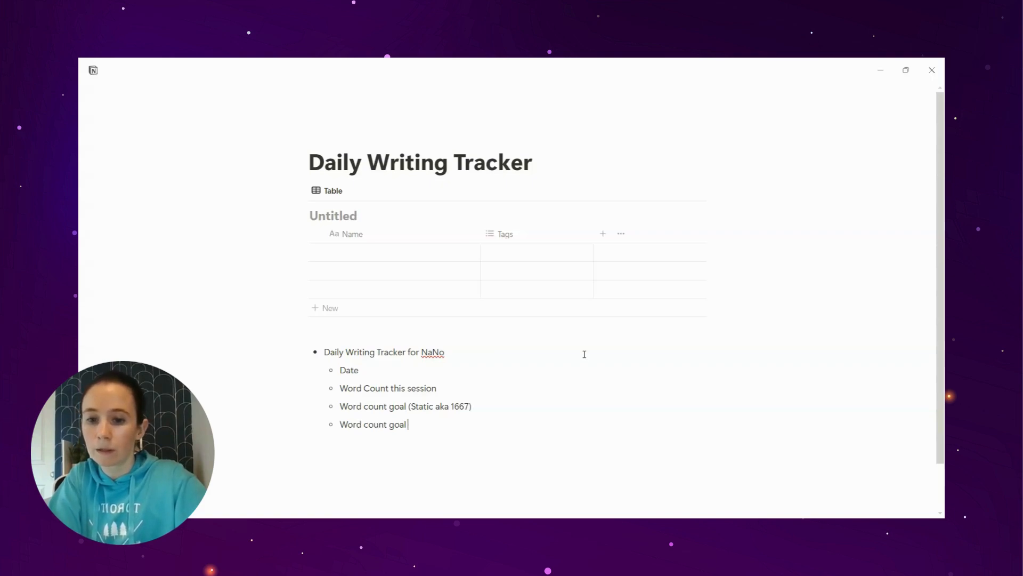
{"action": "type", "text": "(dynamic, "}
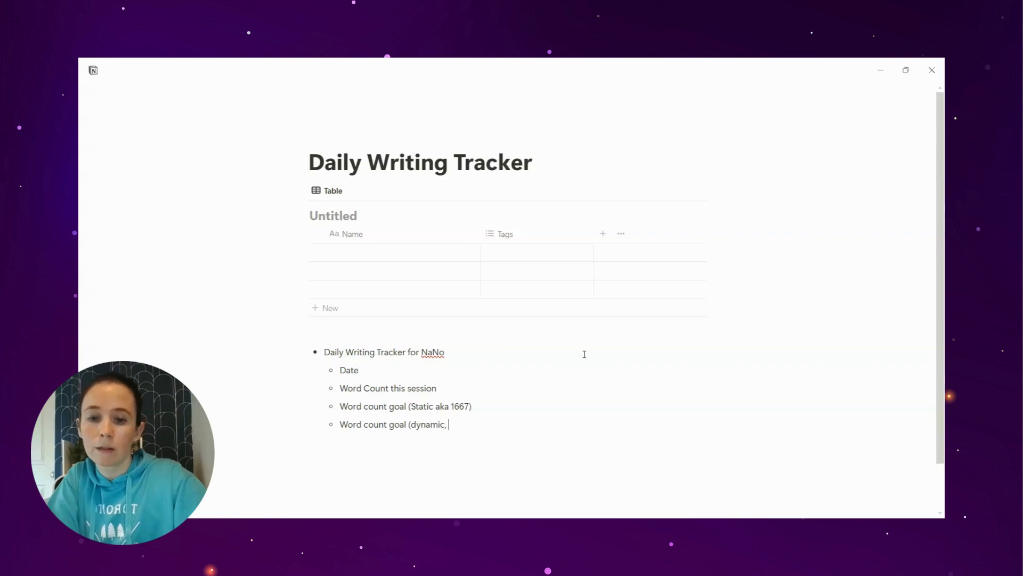
{"action": "type", "text": "based on what y"}
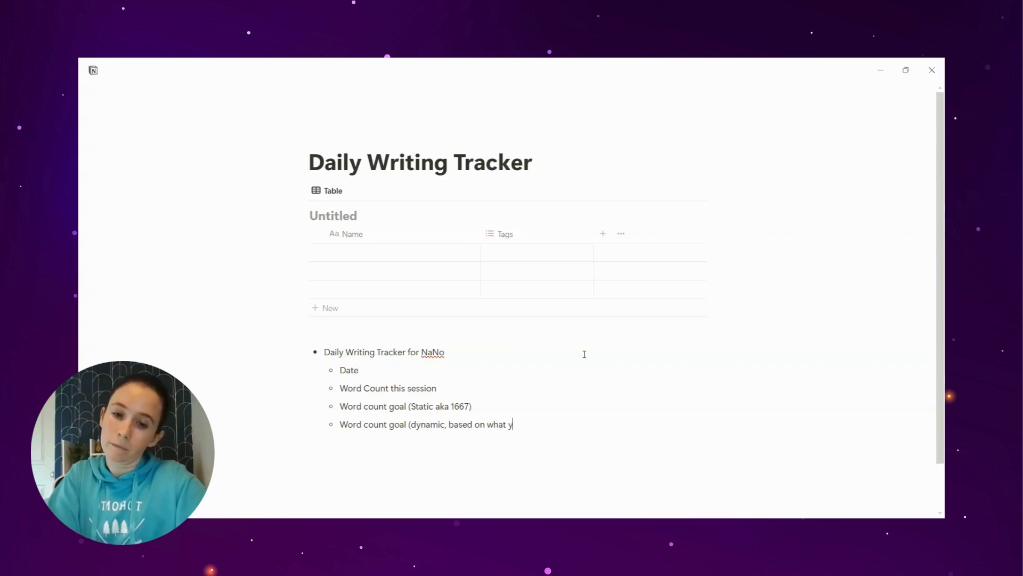
{"action": "type", "text": "o"}
{"action": "type", "text": "u've writte"}
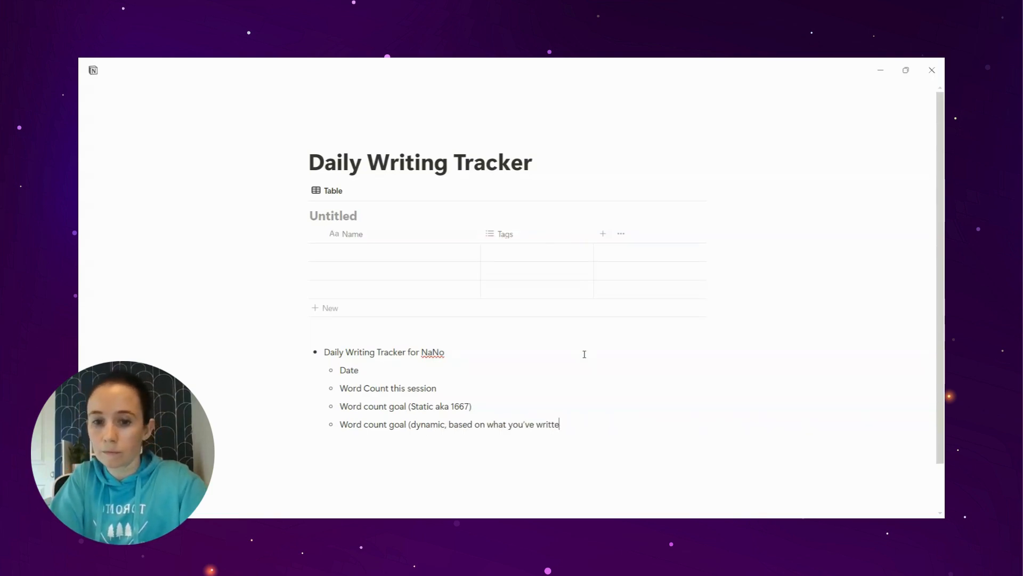
{"action": "type", "text": "n so far)"}
{"action": "key", "text": "Return"}
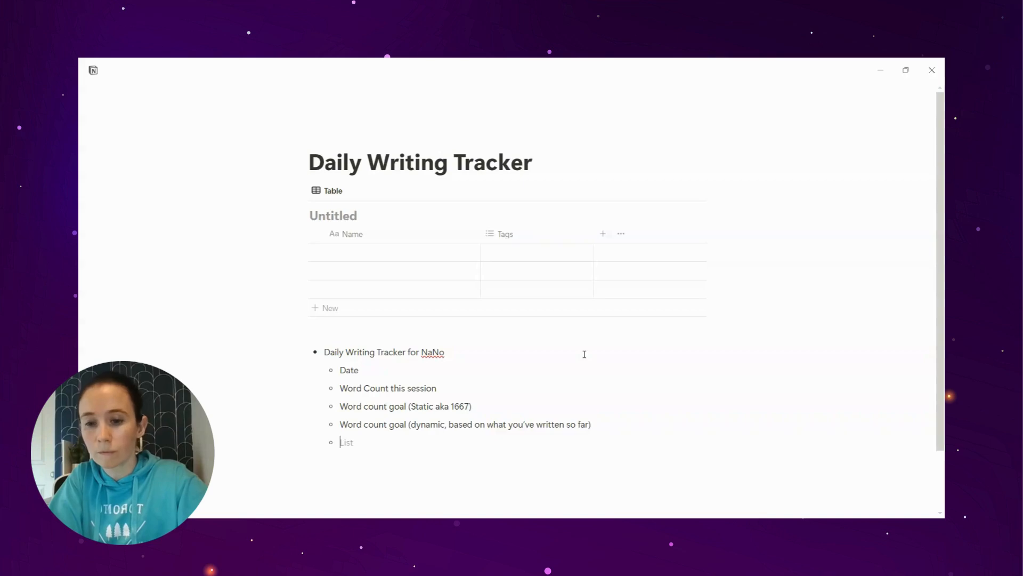
Add the nested bullets "Total words this month" and "Chart??" to the list
{"action": "type", "text": "Total wro"}
{"action": "key", "text": "BackSpace"}
{"action": "key", "text": "BackSpace"}
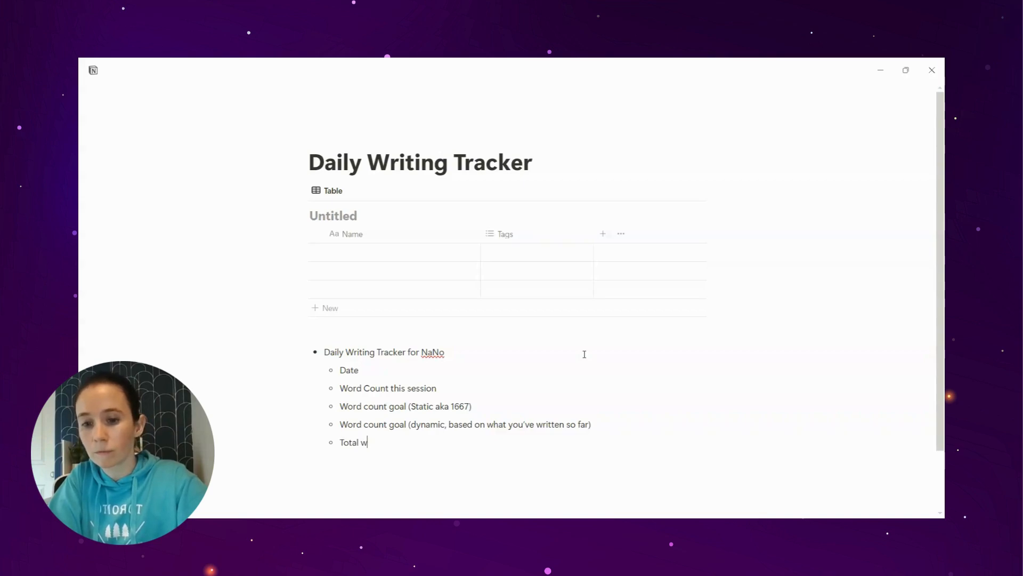
{"action": "type", "text": "ords this month"}
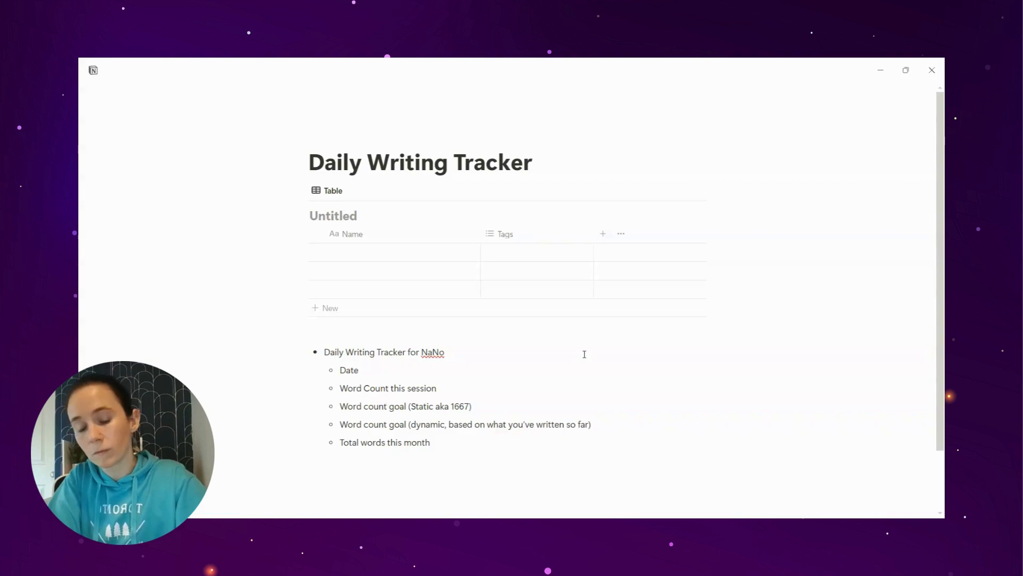
{"action": "key", "text": "Return"}
{"action": "type", "text": "Char"}
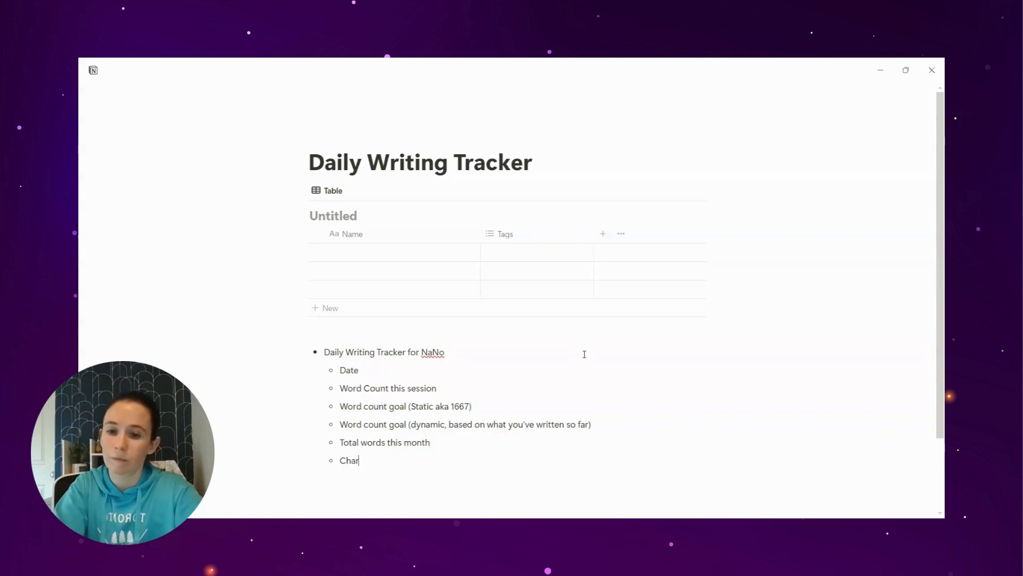
{"action": "type", "text": "t??"}
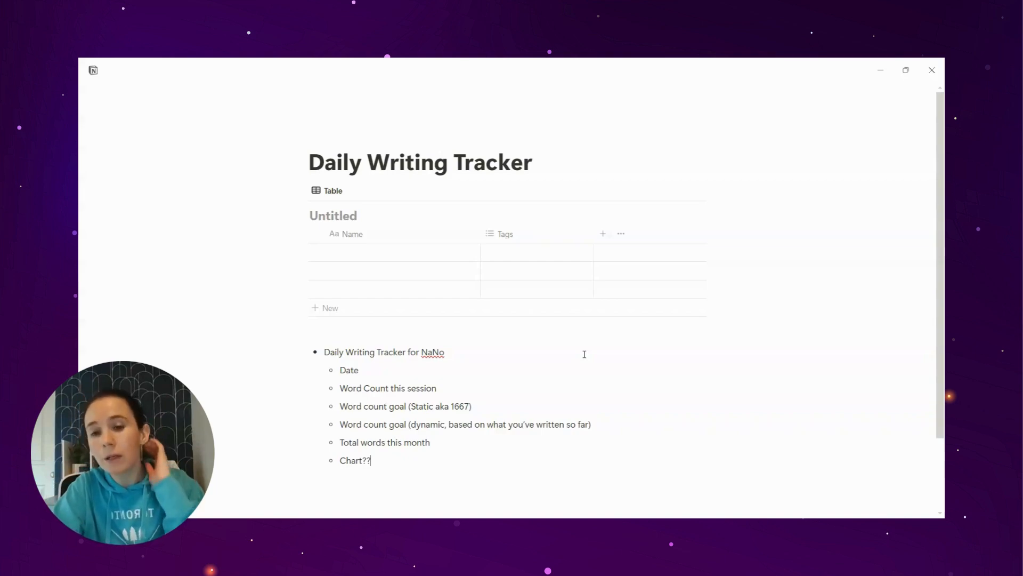
Add the nested bullets "Mood tracker—how did the writing go" and "Notes" to finish the list
{"action": "key", "text": "Return"}
{"action": "type", "text": "M"}
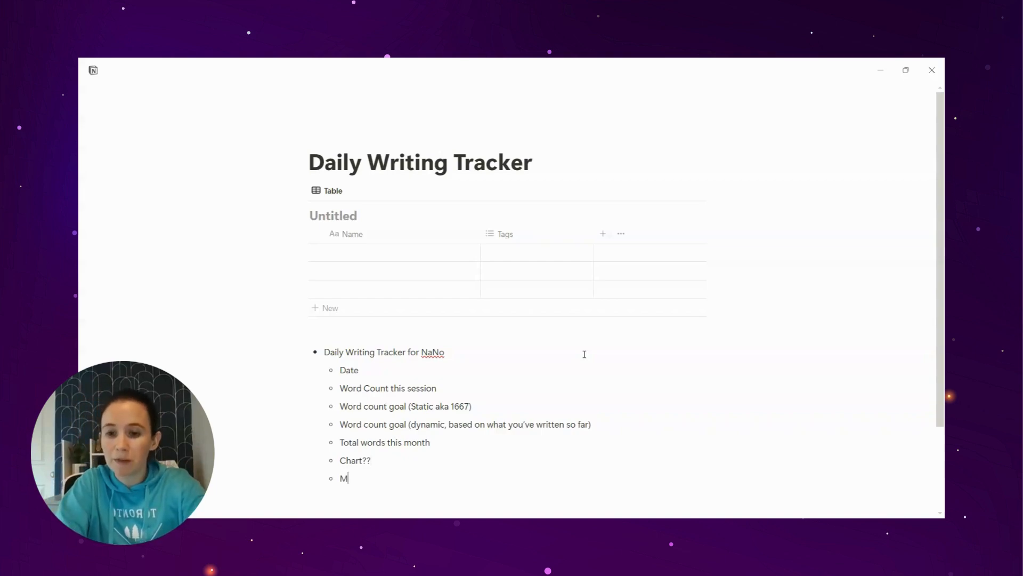
{"action": "type", "text": "ood tracker"}
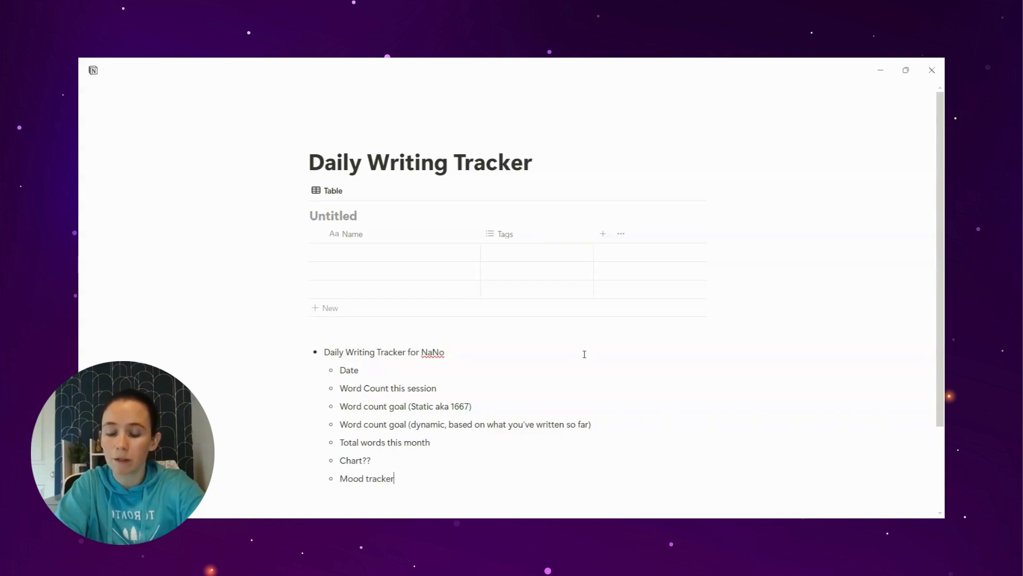
{"action": "type", "text": "—how did"}
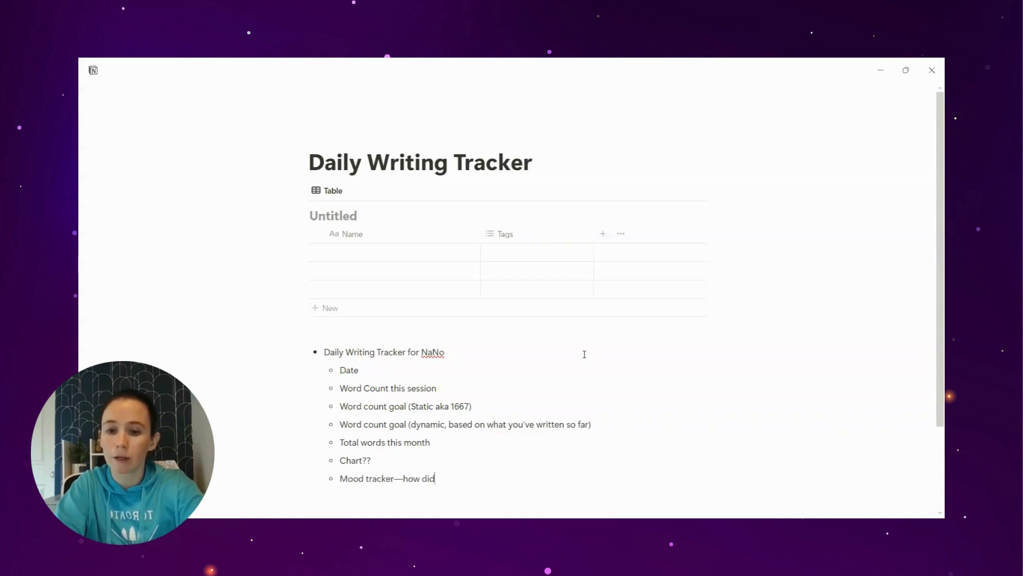
{"action": "type", "text": " the writing go"}
{"action": "key", "text": "Return"}
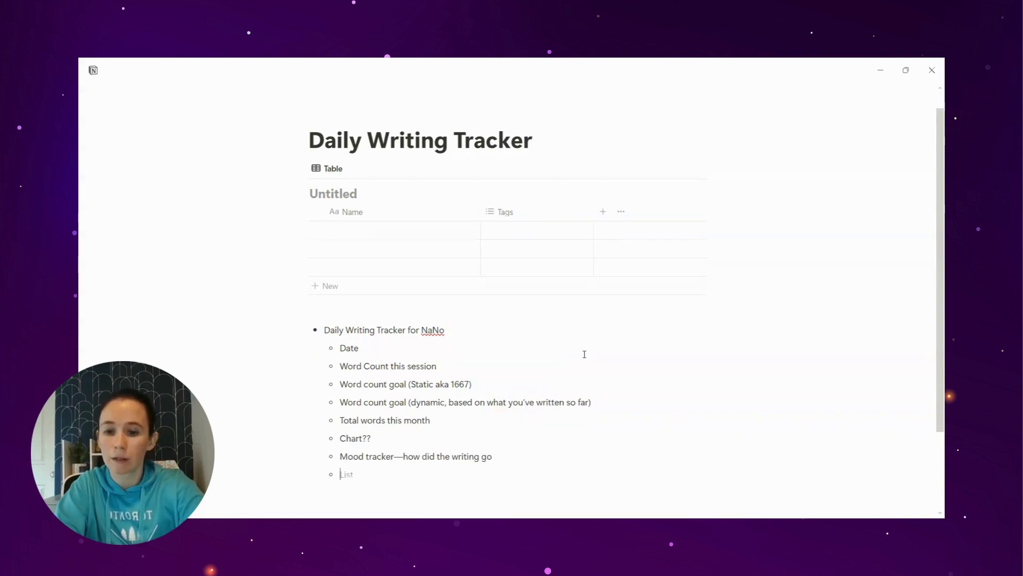
{"action": "type", "text": "Notes"}
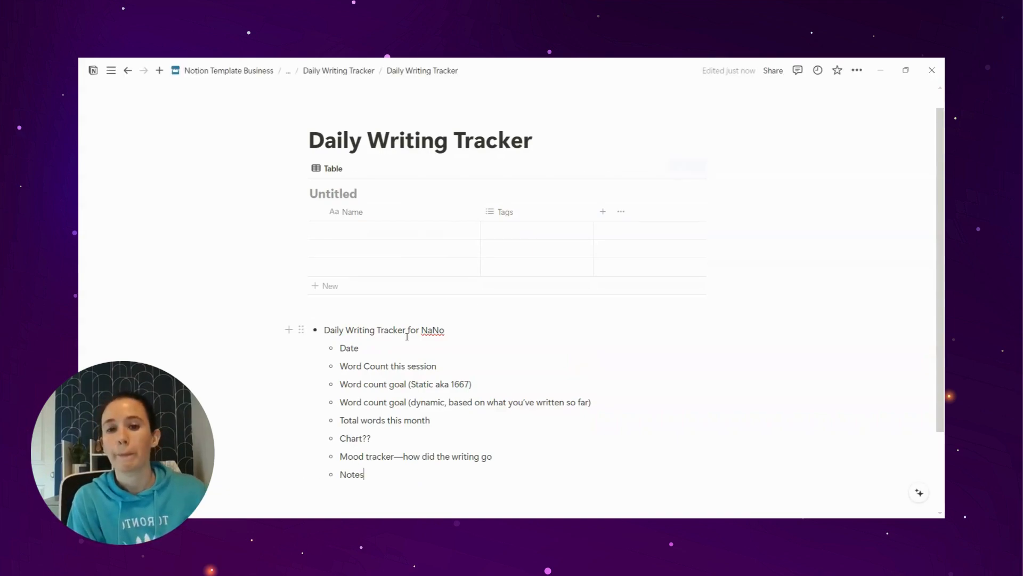
Open the table's Tags property and select its name for editing
{"action": "scroll", "coordinate": [432, 343], "scroll_direction": "down", "scroll_amount": 2}
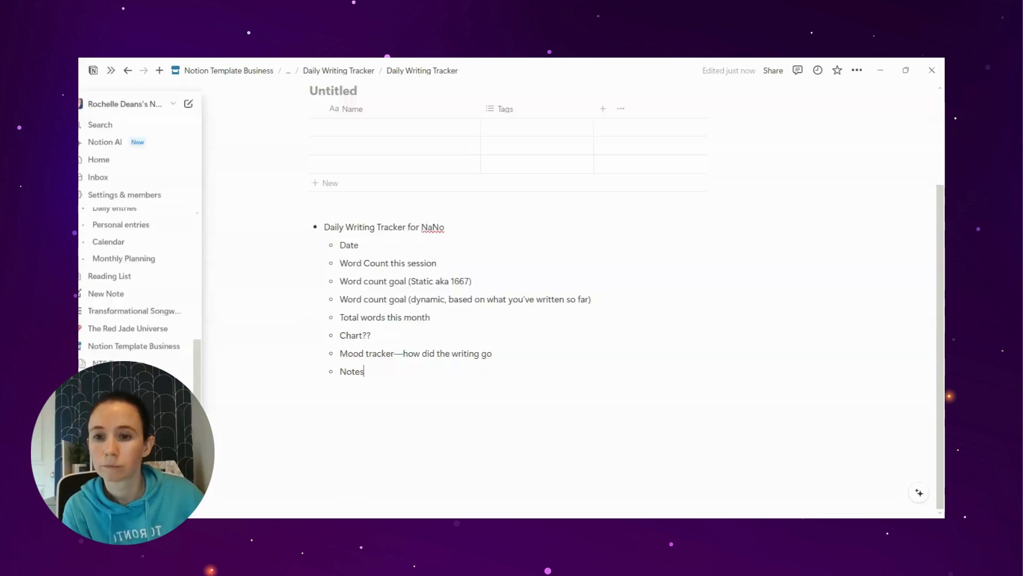
{"action": "scroll", "coordinate": [368, 417], "scroll_direction": "up", "scroll_amount": 3}
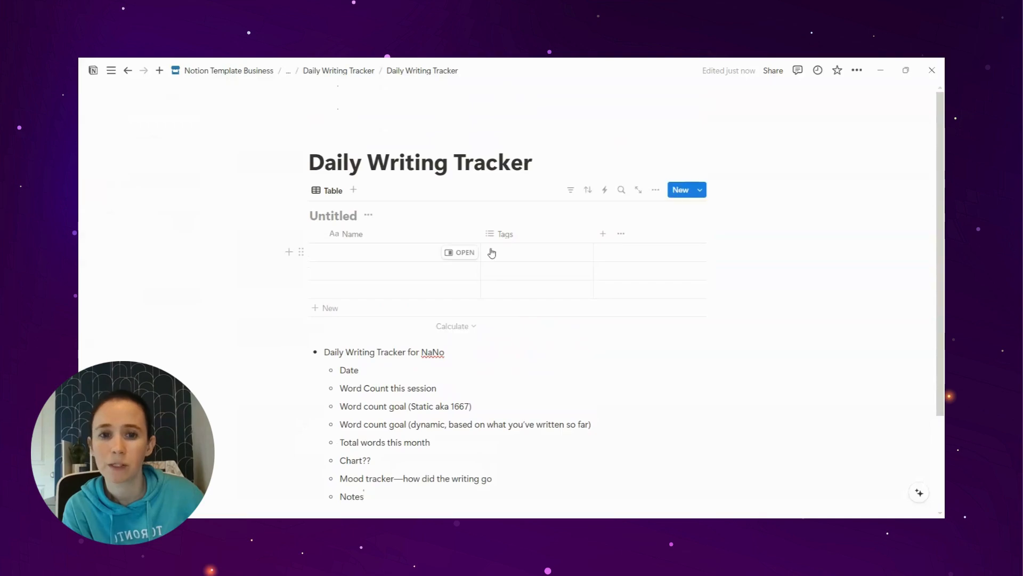
{"action": "left_click", "coordinate": [501, 234]}
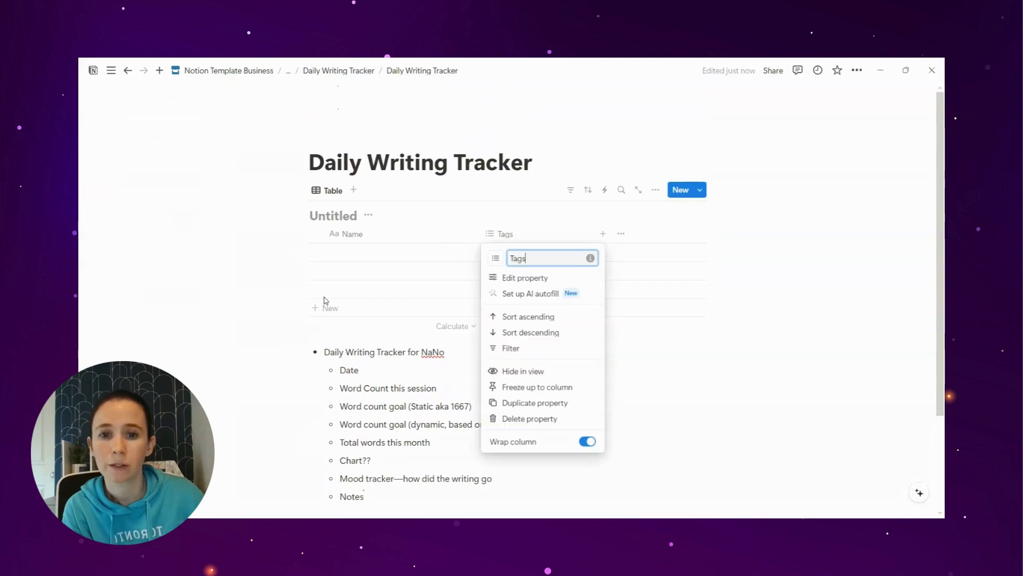
{"action": "double_click", "coordinate": [561, 262]}
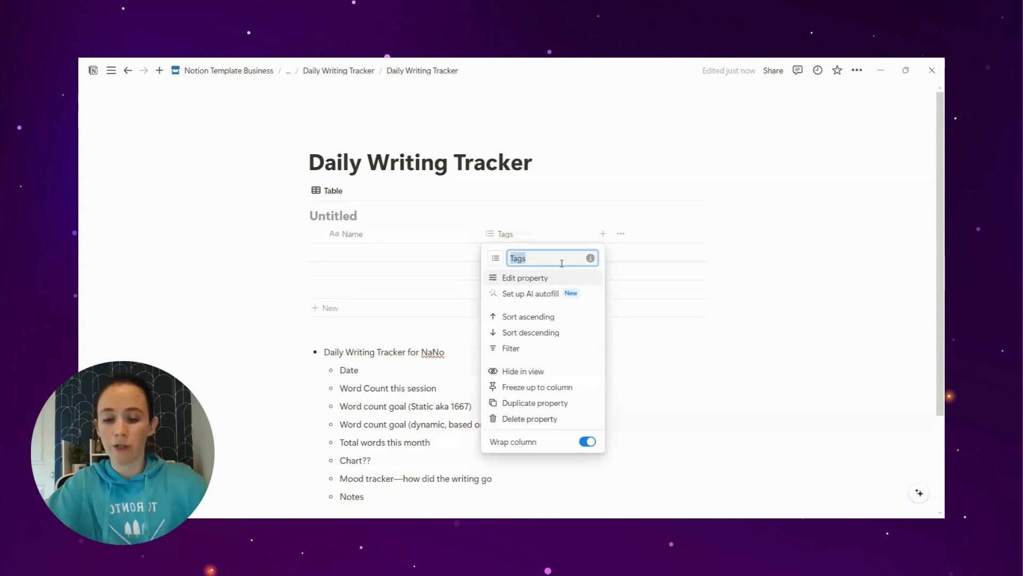
{"action": "type", "text": "How it Felt"}
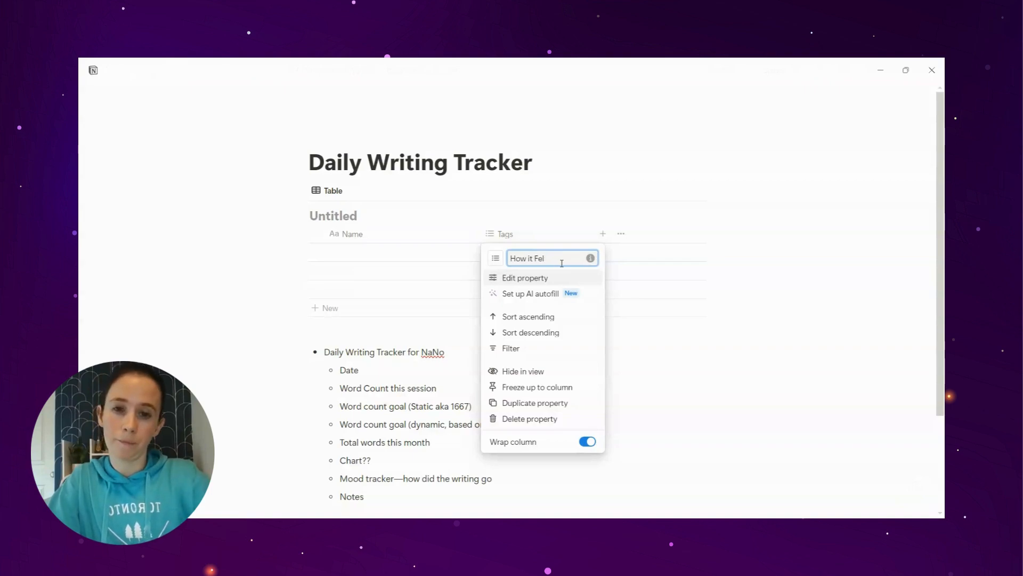
{"action": "key", "text": "BackSpace"}
{"action": "key", "text": "BackSpace"}
{"action": "key", "text": "BackSpace"}
{"action": "key", "text": "BackSpace"}
{"action": "key", "text": "BackSpace"}
{"action": "key", "text": "BackSpace"}
{"action": "key", "text": "BackSpace"}
{"action": "key", "text": "BackSpace"}
{"action": "key", "text": "BackSpace"}
{"action": "key", "text": "BackSpace"}
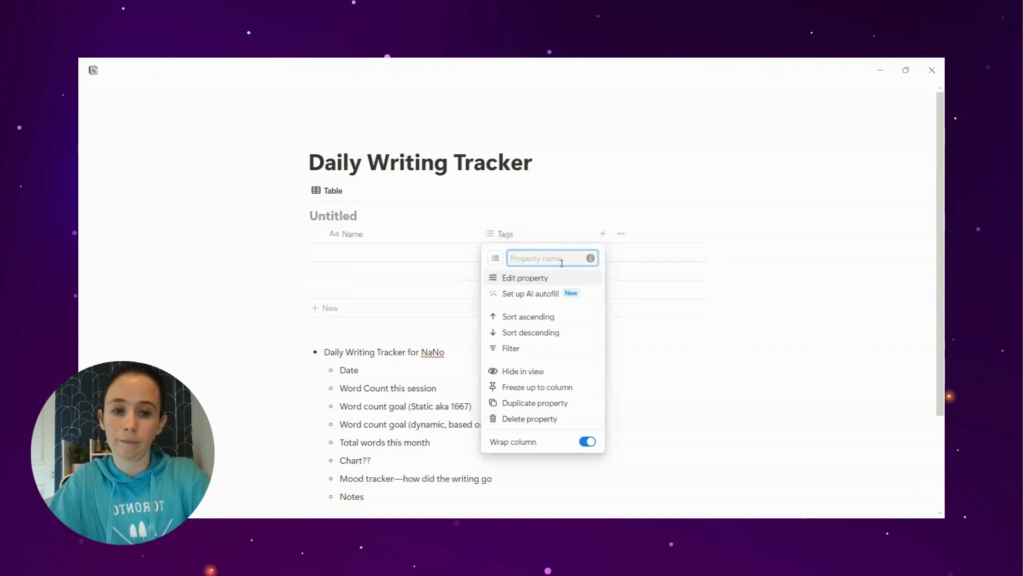
{"action": "type", "text": "Session"}
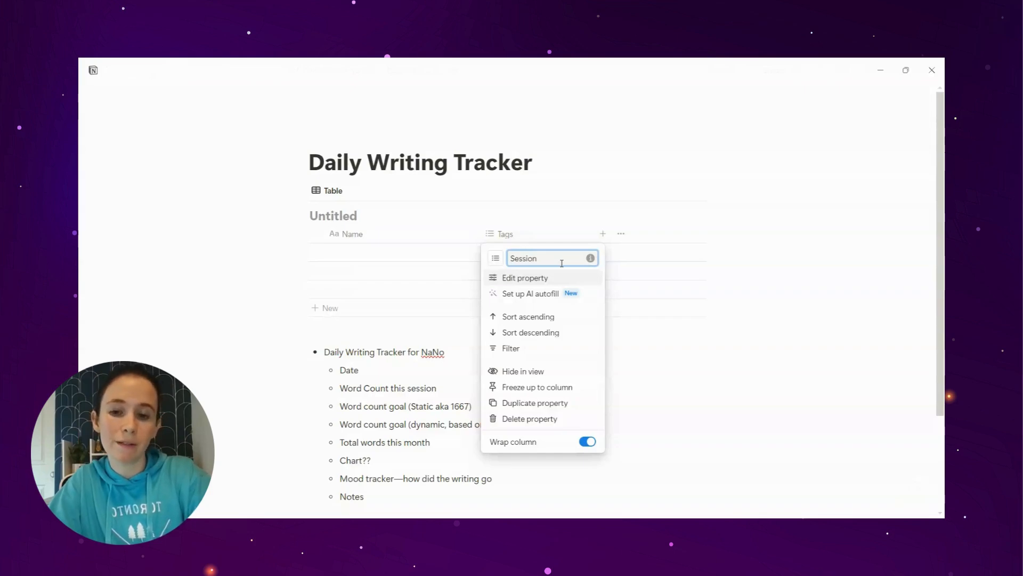
{"action": "type", "text": "F"}
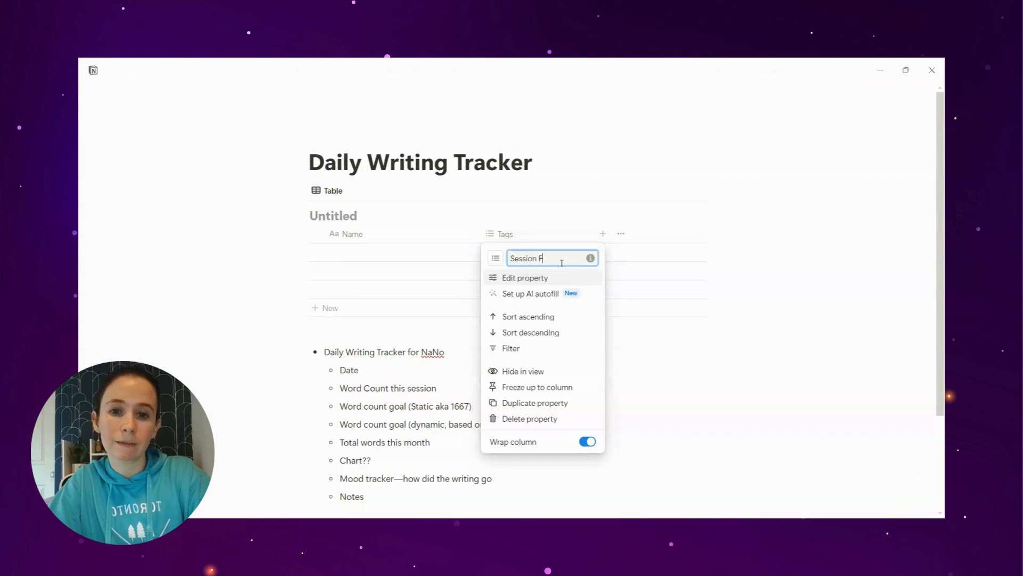
{"action": "type", "text": "eels"}
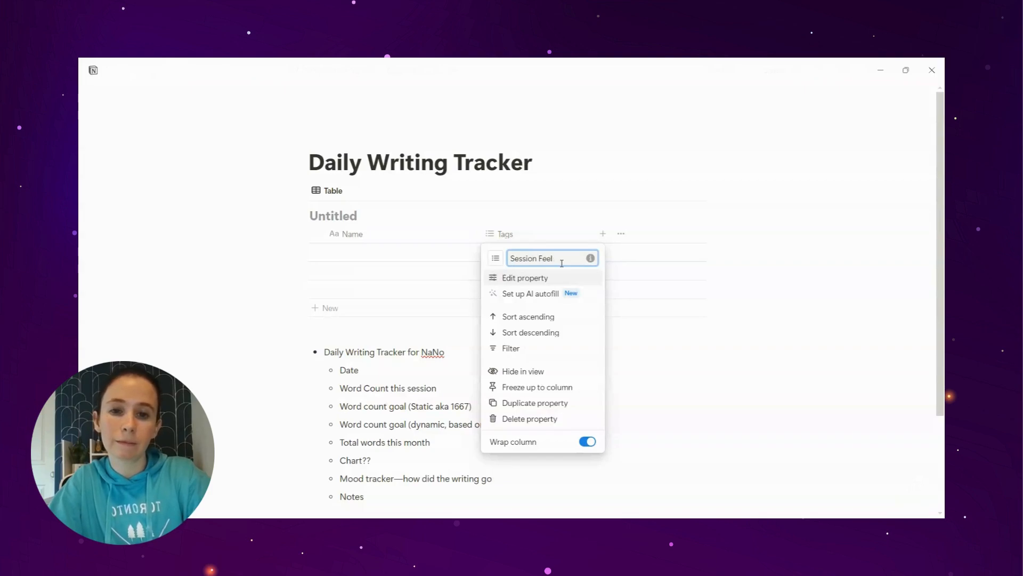
{"action": "key", "text": "BackSpace"}
{"action": "key", "text": "BackSpace"}
{"action": "key", "text": "BackSpace"}
{"action": "key", "text": "BackSpace"}
{"action": "key", "text": "BackSpace"}
{"action": "key", "text": "BackSpace"}
{"action": "key", "text": "BackSpace"}
{"action": "key", "text": "BackSpace"}
{"action": "key", "text": "BackSpace"}
{"action": "key", "text": "BackSpace"}
{"action": "key", "text": "BackSpace"}
{"action": "key", "text": "BackSpace"}
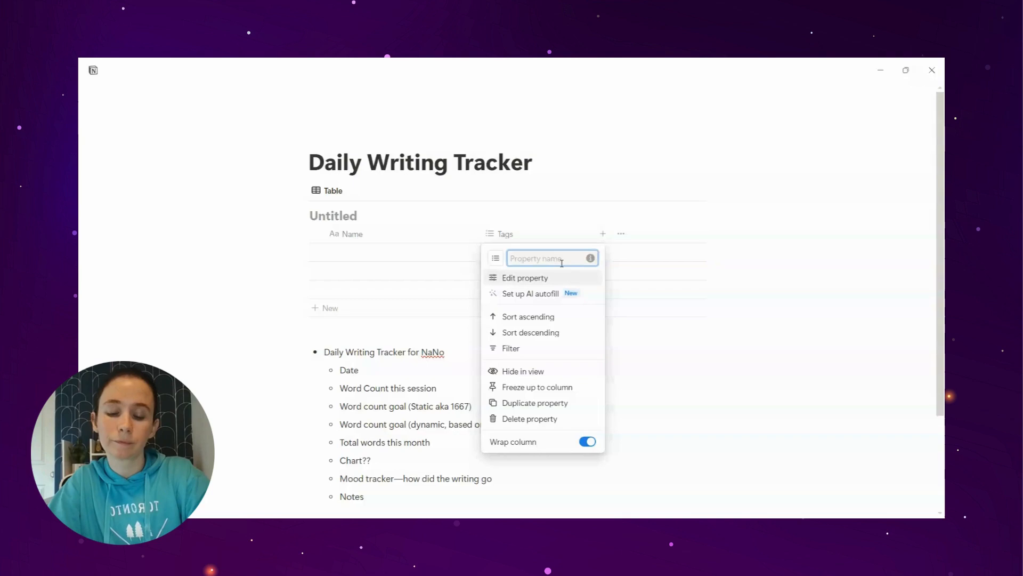
Rename the Tags property to "Today Writing Felt" and change its type to Select
{"action": "type", "text": "Today Writing Felt"}
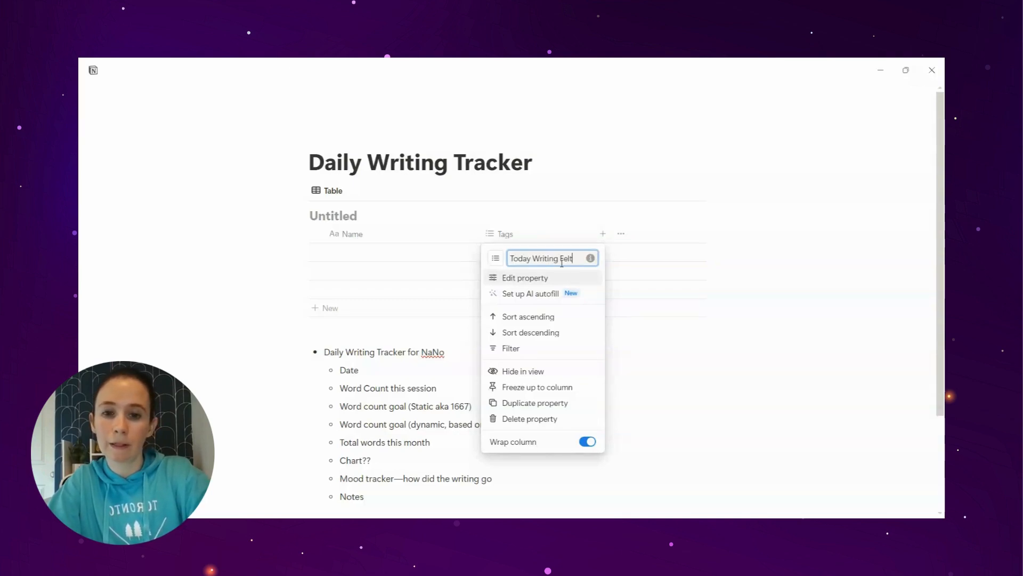
{"action": "left_click", "coordinate": [498, 260]}
{"action": "key", "text": "Escape"}
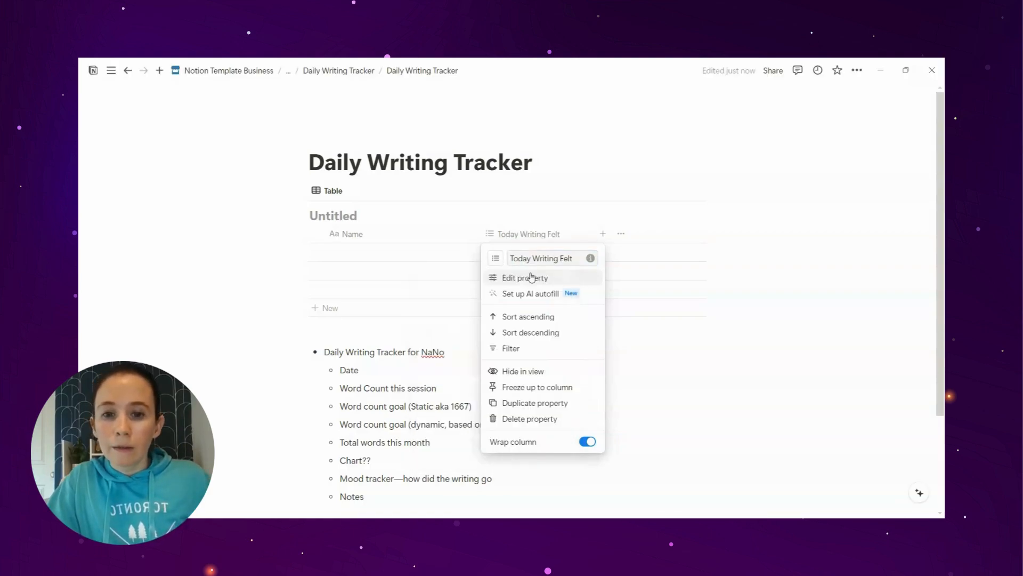
{"action": "left_click", "coordinate": [530, 276]}
{"action": "left_click", "coordinate": [724, 163]}
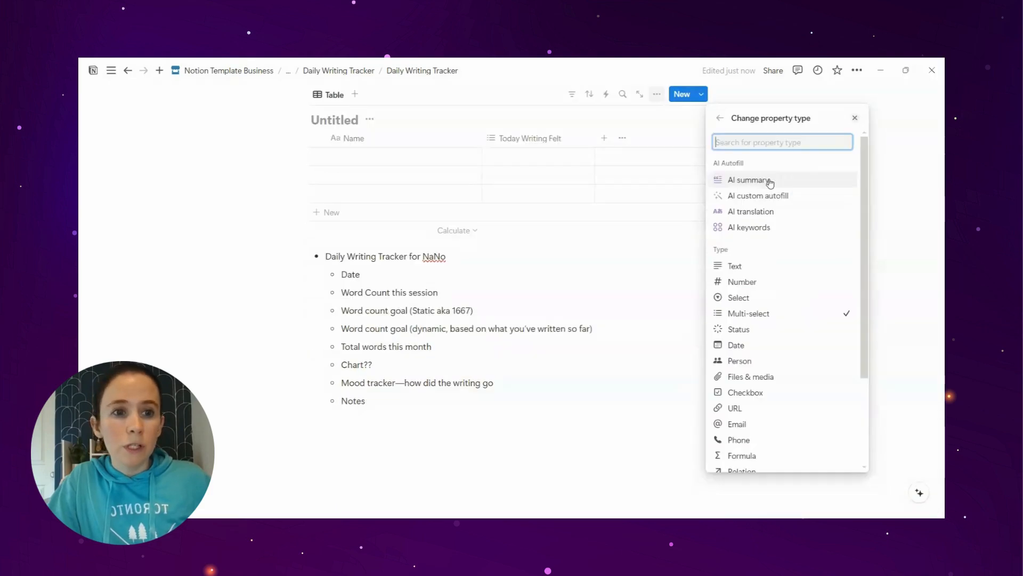
{"action": "left_click", "coordinate": [739, 297]}
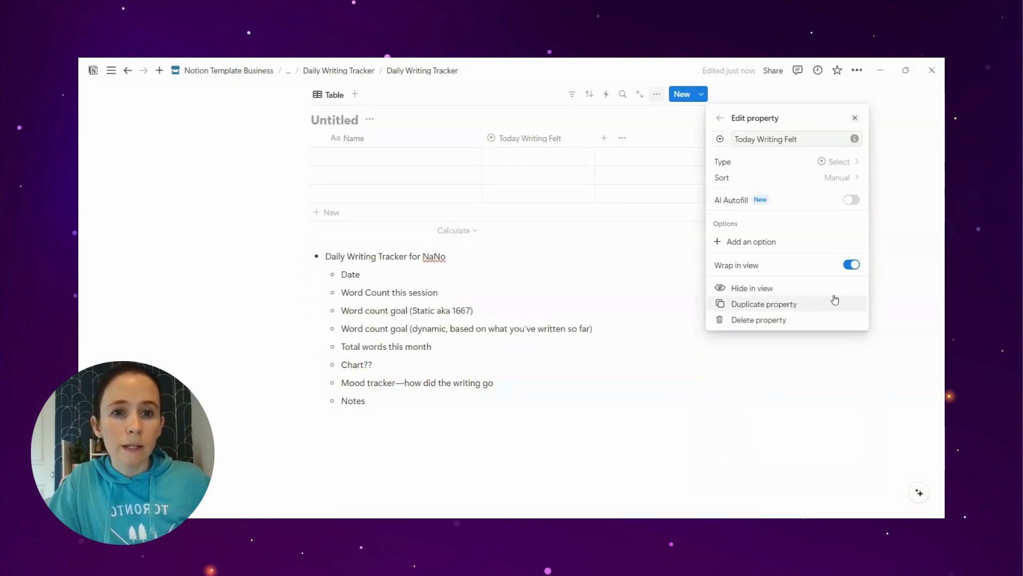
Add the options "Awesome", "Great" and "Good" to the Today Writing Felt property
{"action": "left_click", "coordinate": [754, 243]}
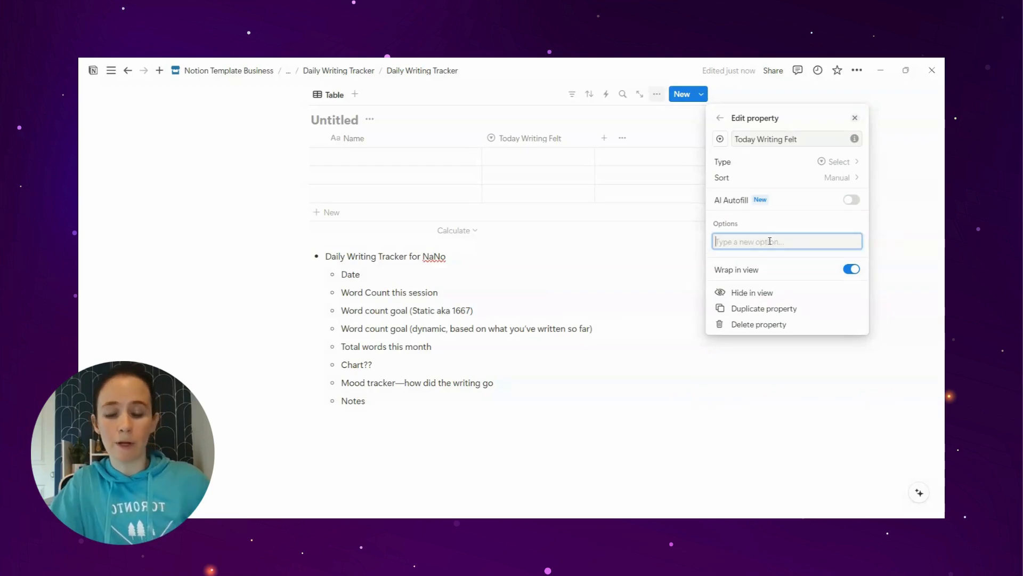
{"action": "type", "text": "AW"}
{"action": "key", "text": "BackSpace"}
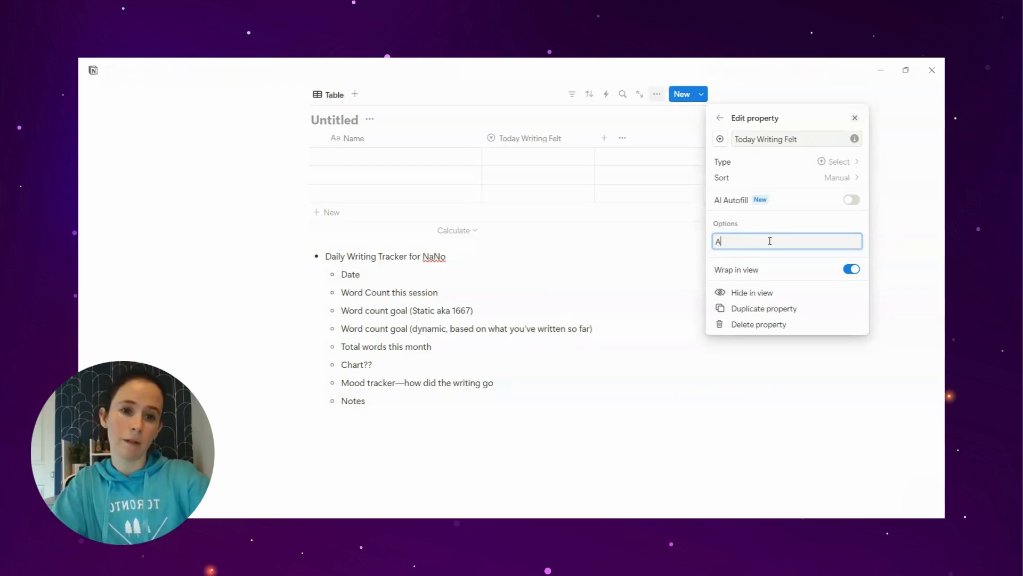
{"action": "type", "text": "wesome"}
{"action": "key", "text": "Return"}
{"action": "type", "text": "G"}
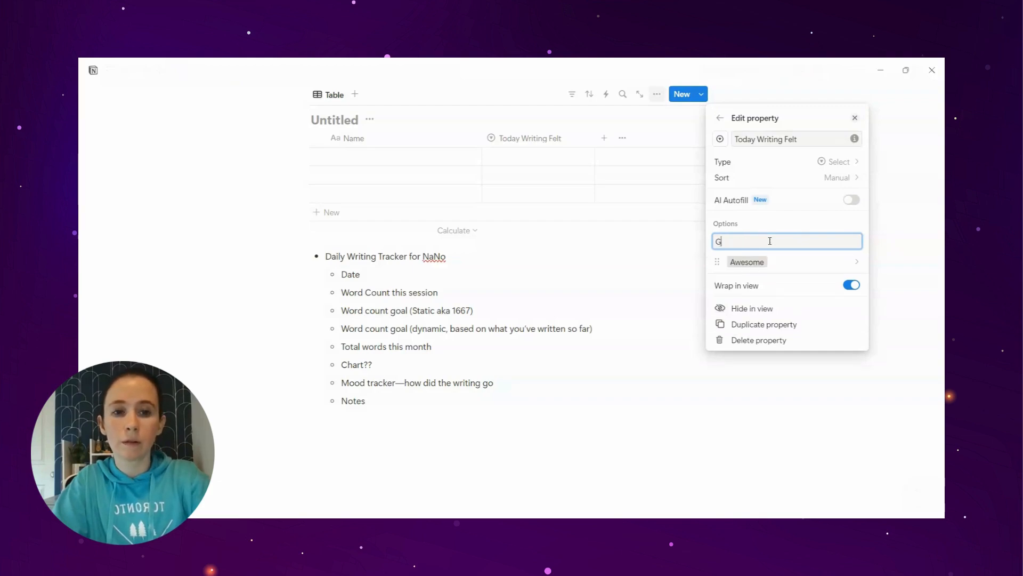
{"action": "type", "text": "reat"}
{"action": "key", "text": "Return"}
{"action": "type", "text": "Good"}
{"action": "key", "text": "Return"}
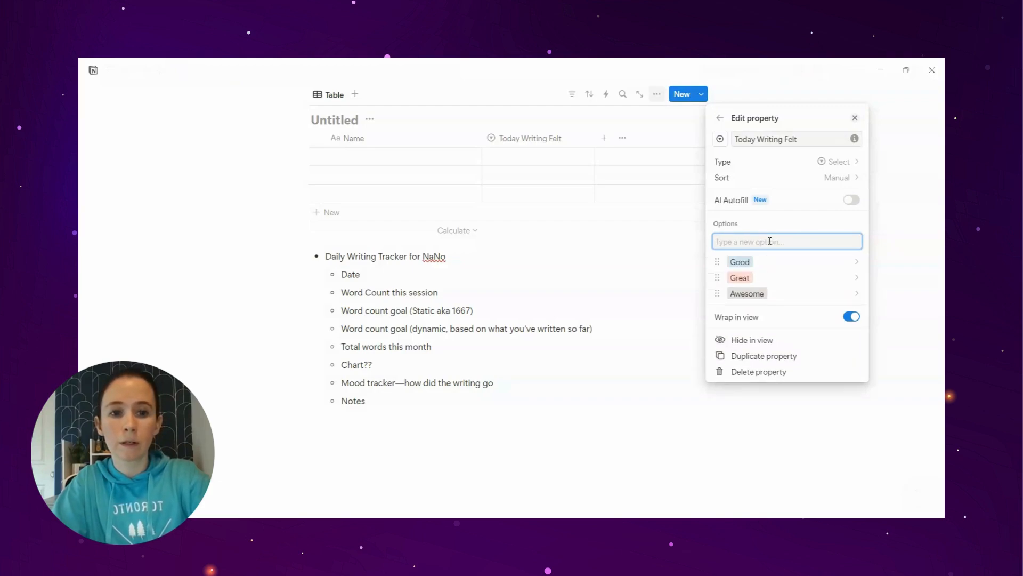
Add the options "Okay", "Bad" and "Awful" to the Today Writing Felt property
{"action": "type", "text": "Okay"}
{"action": "key", "text": "Return"}
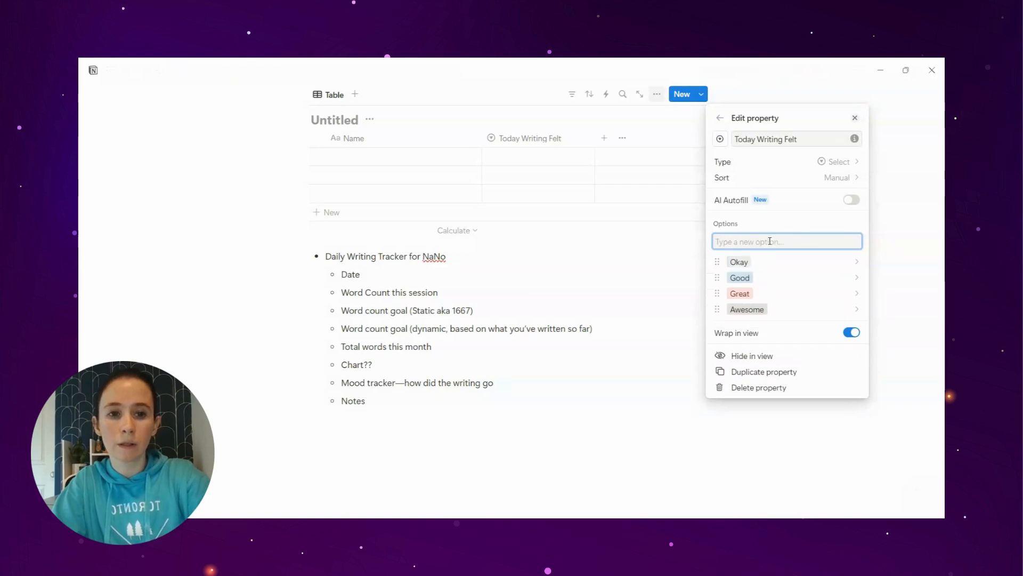
{"action": "type", "text": "Bad"}
{"action": "key", "text": "Return"}
{"action": "type", "text": "Aw"}
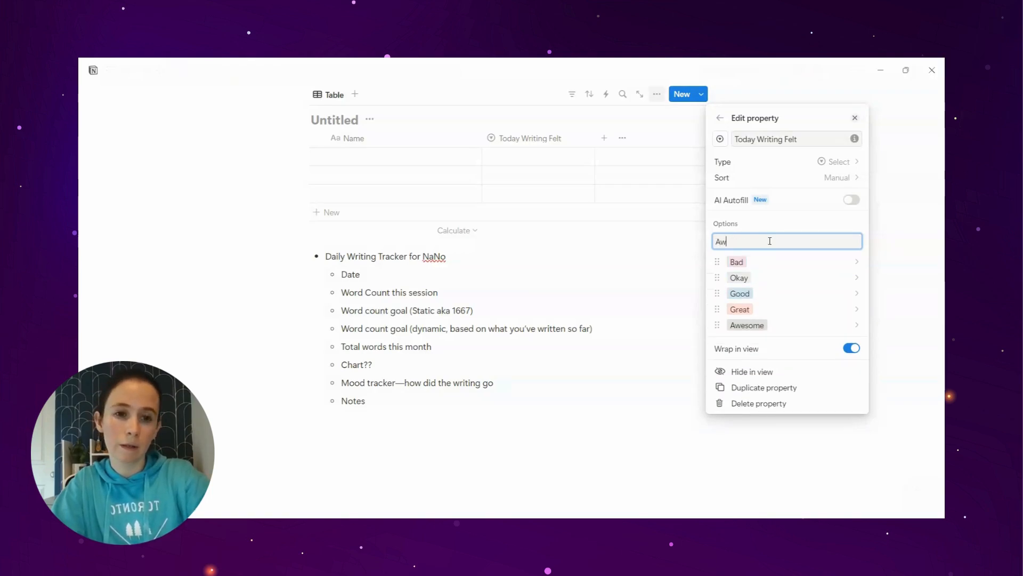
{"action": "type", "text": "ful"}
{"action": "key", "text": "Return"}
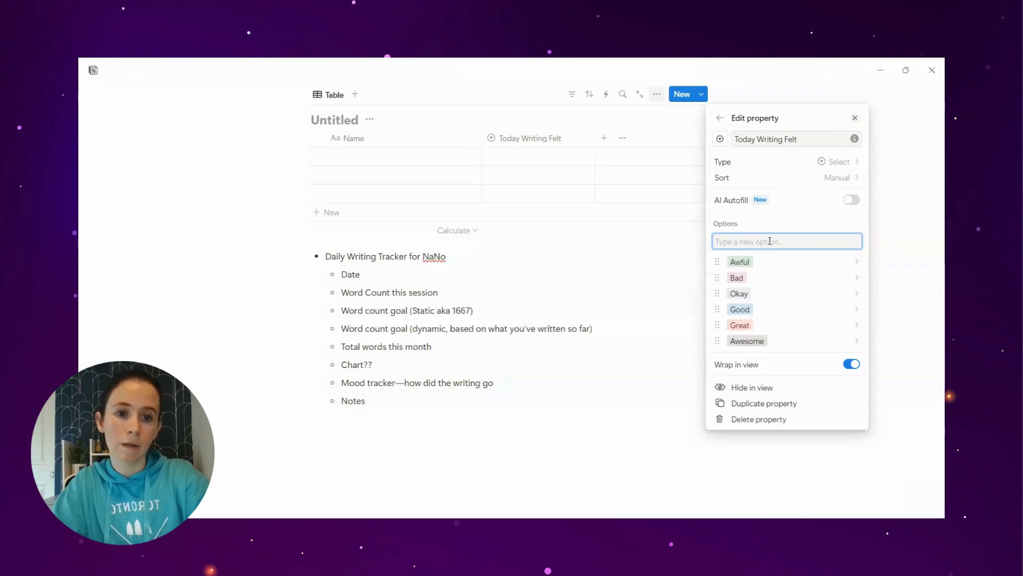
Set the color of the Awful option to Red and the Bad option to Orange
{"action": "left_click", "coordinate": [836, 263]}
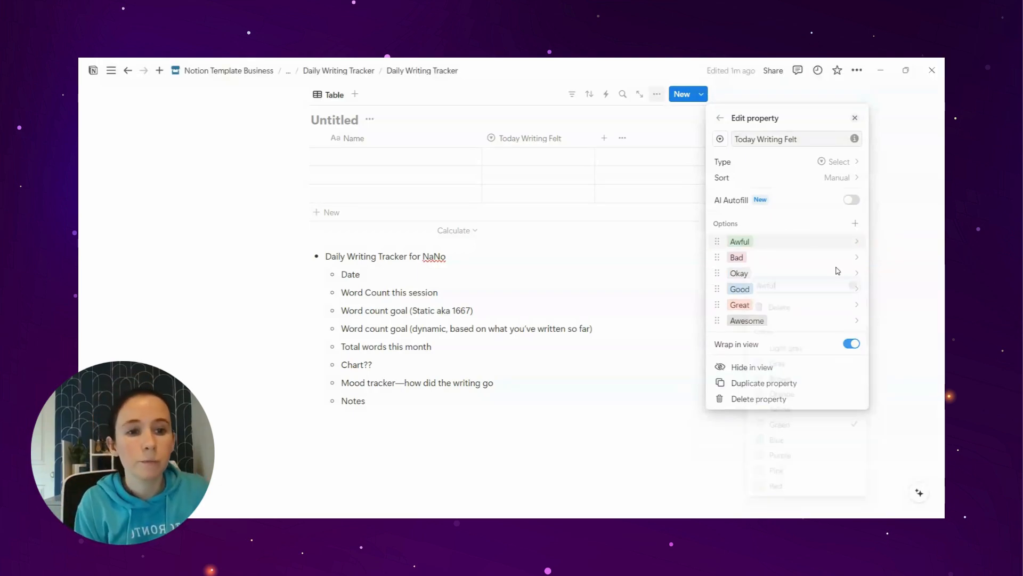
{"action": "left_click", "coordinate": [762, 492]}
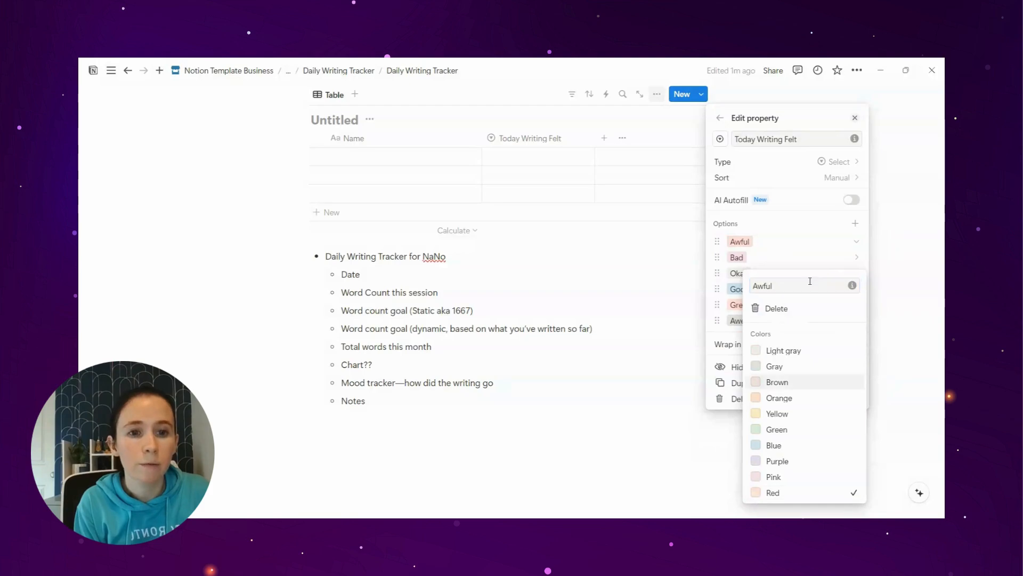
{"action": "left_click", "coordinate": [861, 261]}
{"action": "left_click", "coordinate": [862, 261]}
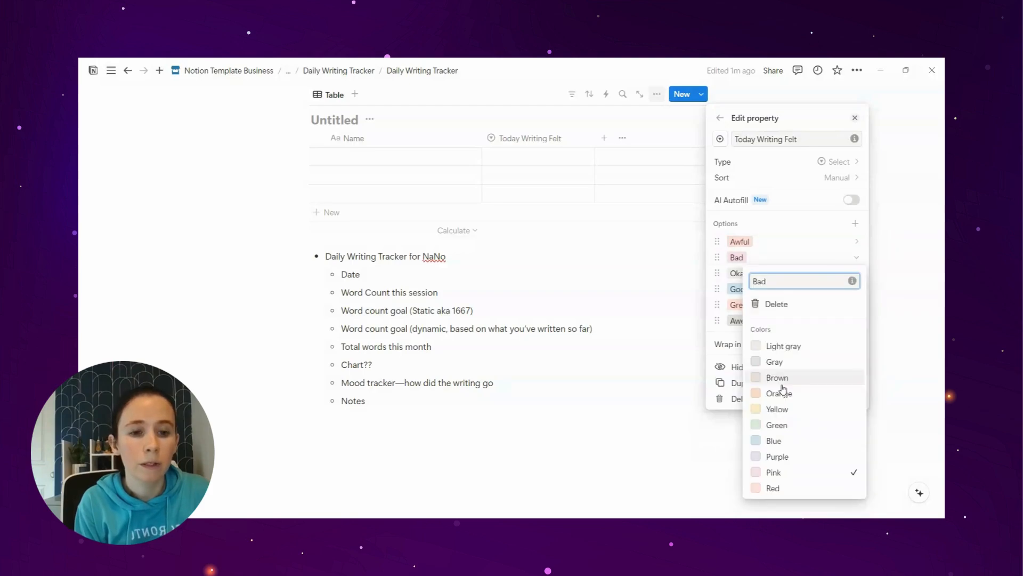
{"action": "left_click", "coordinate": [780, 393]}
Set the color of the Okay option to Yellow and the Good option to Green
{"action": "left_click", "coordinate": [857, 273]}
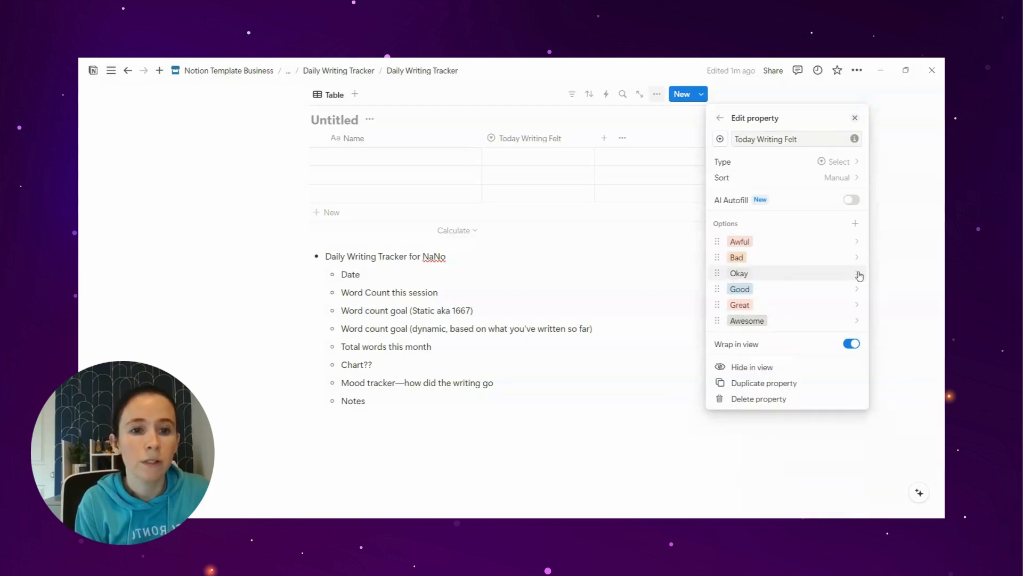
{"action": "left_click", "coordinate": [857, 273]}
{"action": "left_click", "coordinate": [778, 422]}
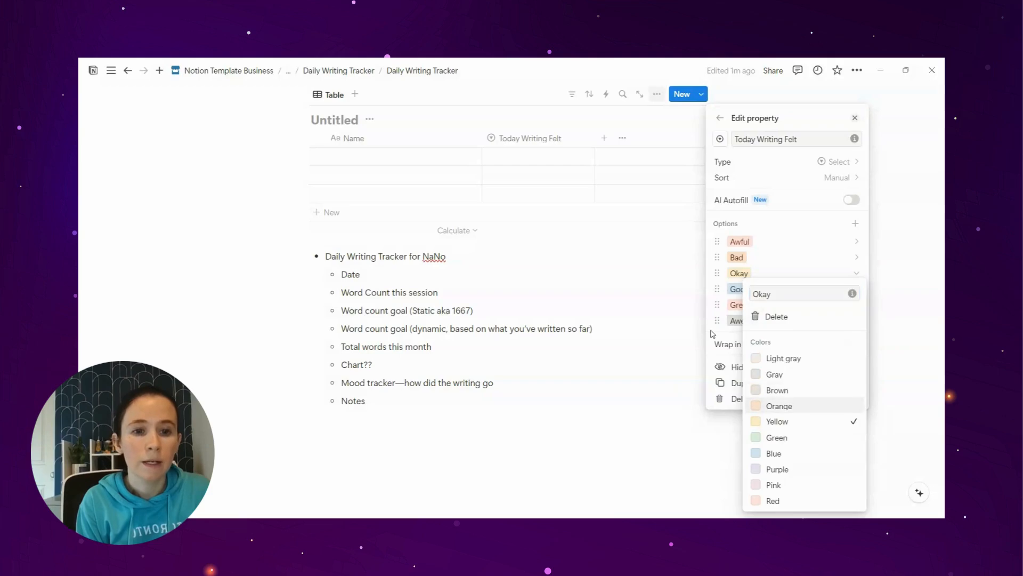
{"action": "left_click", "coordinate": [713, 333]}
{"action": "left_click", "coordinate": [844, 292]}
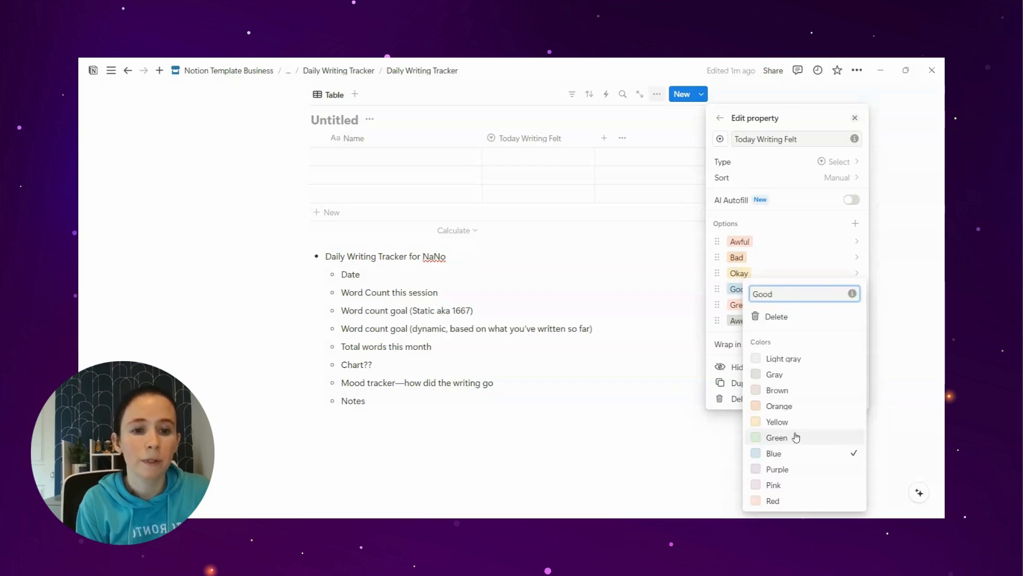
{"action": "left_click", "coordinate": [777, 437]}
{"action": "left_click", "coordinate": [710, 310]}
Set the color of the Great option to Blue and the Awesome option to Purple
{"action": "left_click", "coordinate": [821, 309]}
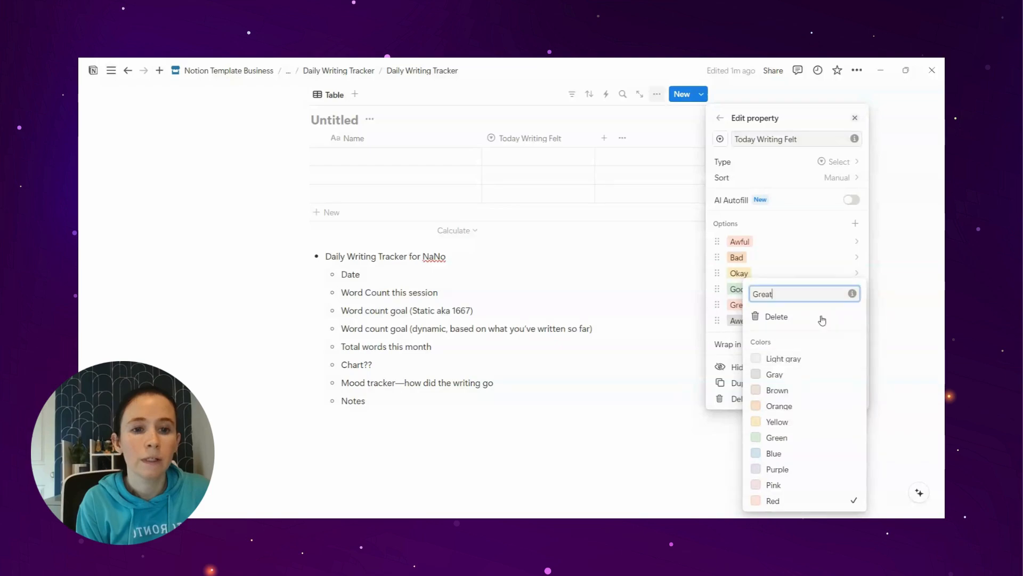
{"action": "left_click", "coordinate": [791, 458]}
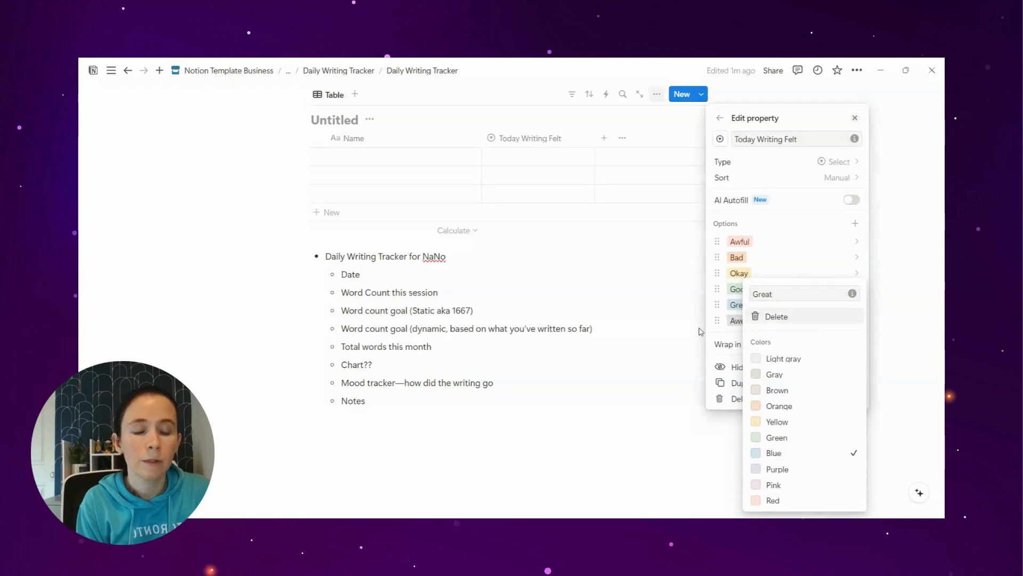
{"action": "left_click", "coordinate": [701, 331]}
{"action": "left_click", "coordinate": [798, 322]}
{"action": "left_click", "coordinate": [777, 272]}
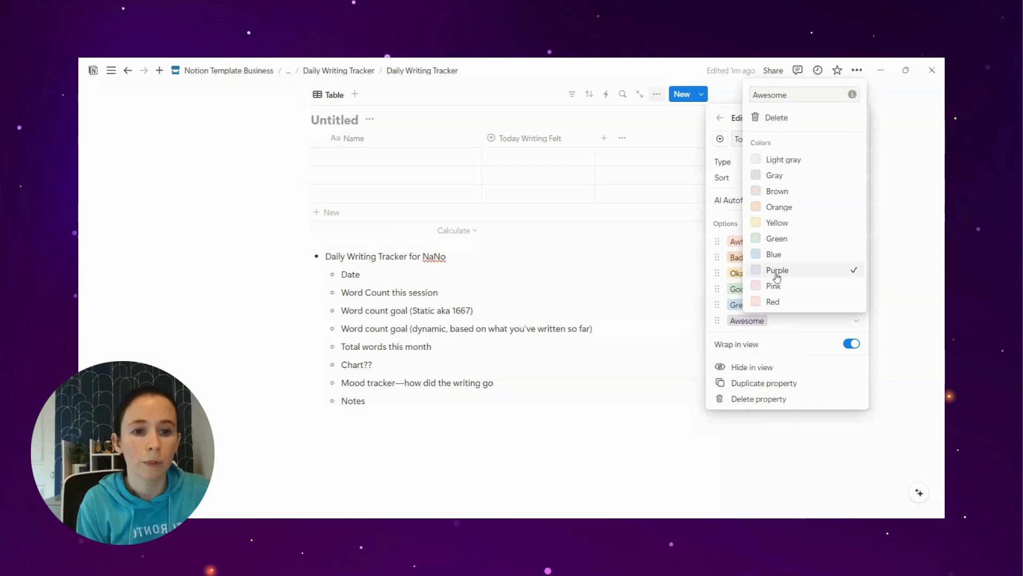
{"action": "left_click", "coordinate": [664, 334]}
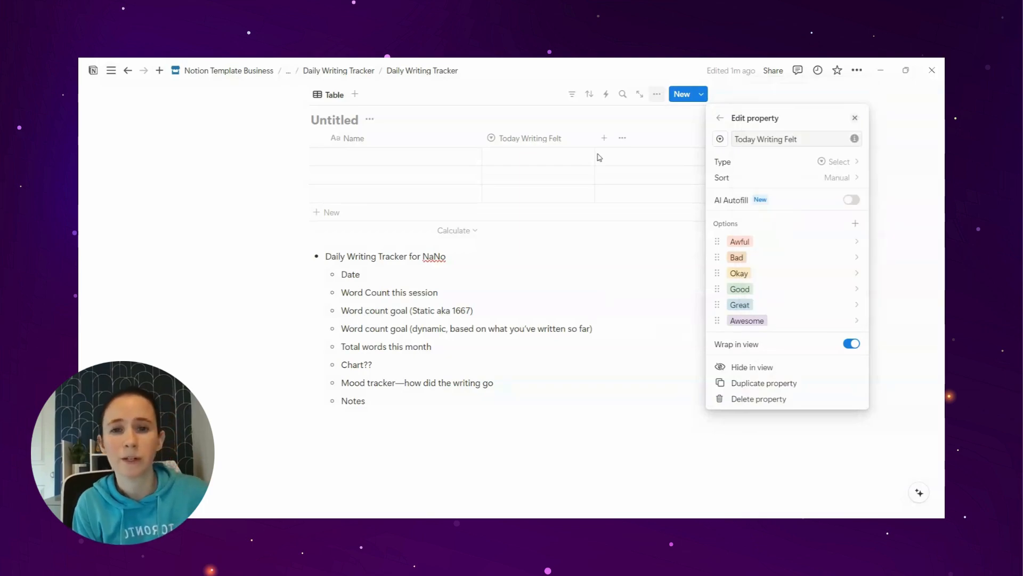
Add a Date property placed before Today Writing Felt and a Number property named "Word Count This Session" at the table's end
{"action": "left_click", "coordinate": [605, 139]}
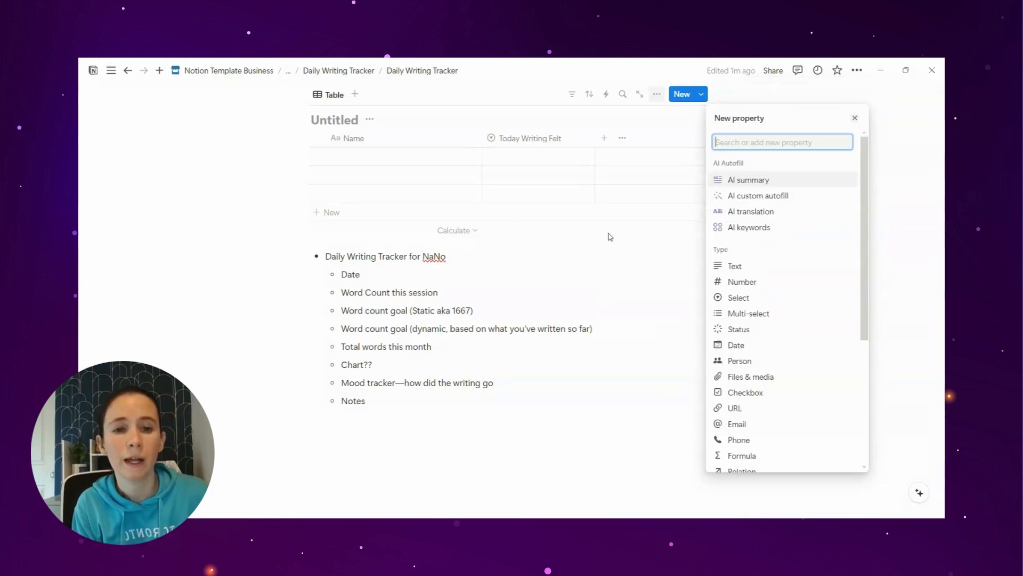
{"action": "left_click", "coordinate": [735, 349]}
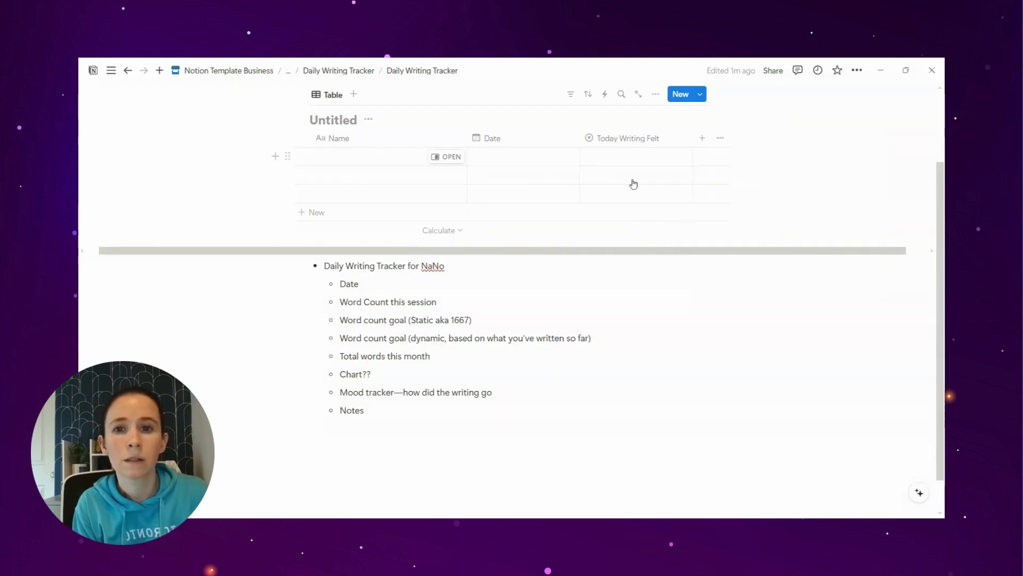
{"action": "left_click", "coordinate": [704, 139]}
{"action": "left_click", "coordinate": [736, 280]}
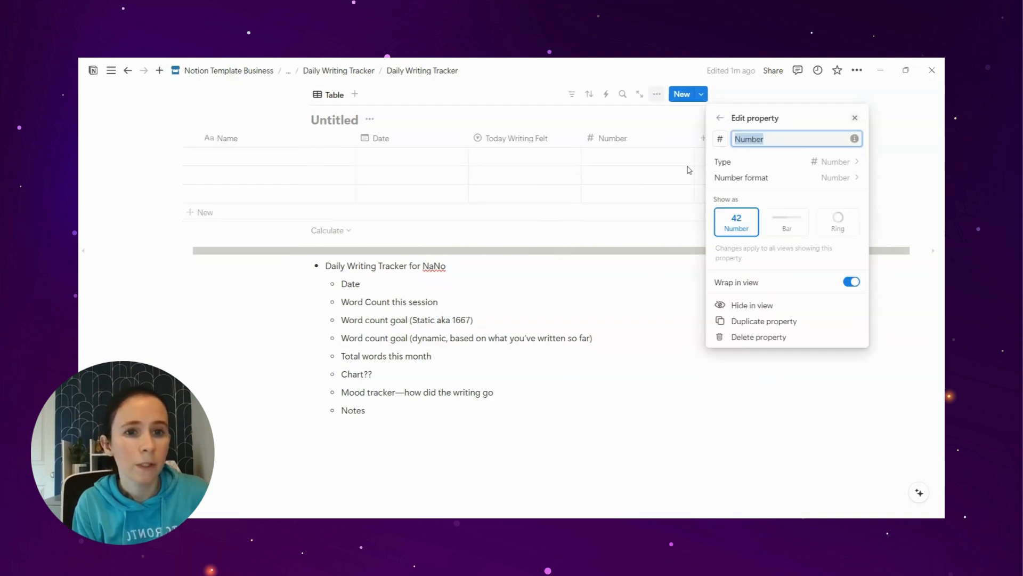
{"action": "type", "text": "Word C"}
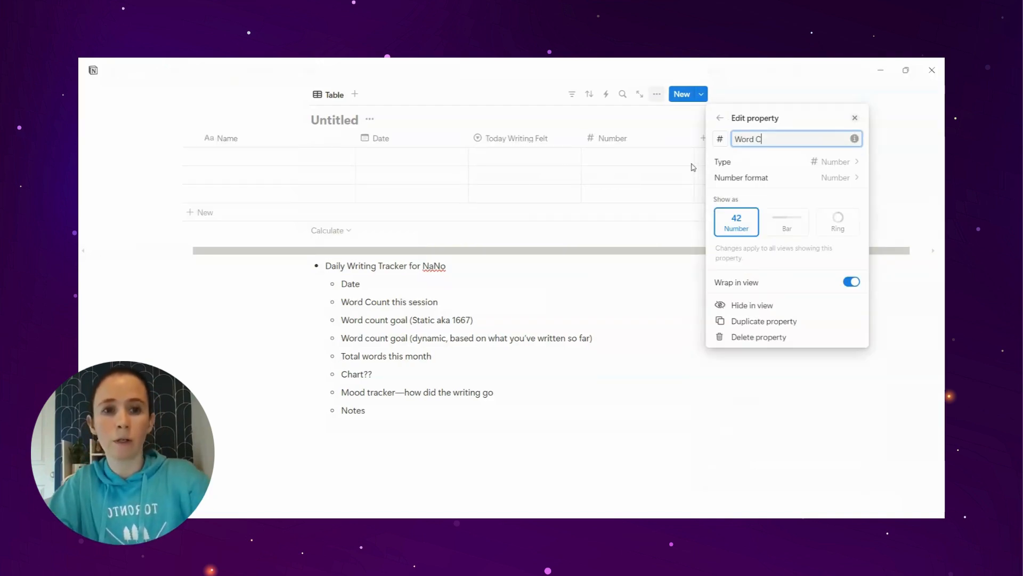
{"action": "type", "text": "ount This s"}
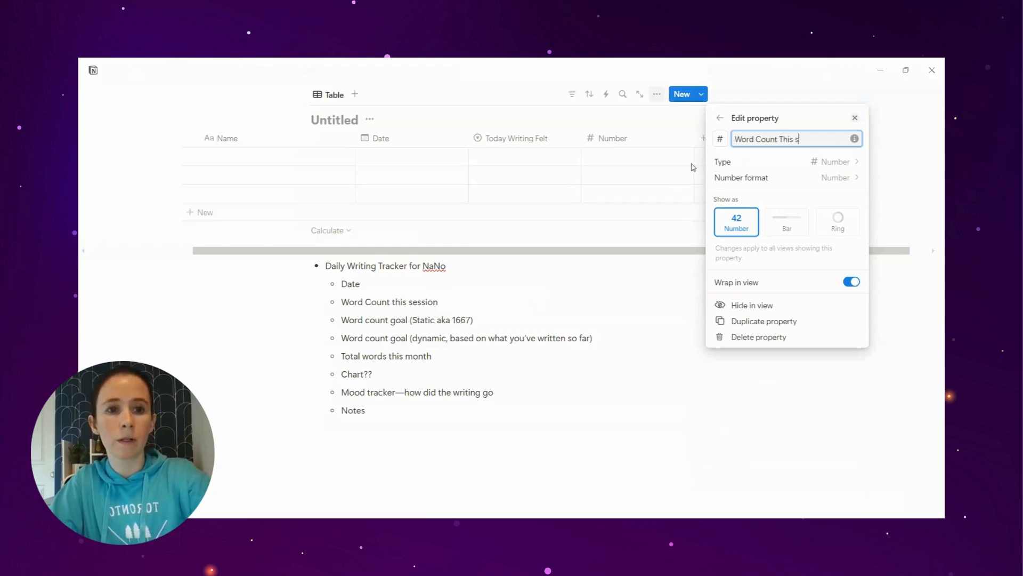
{"action": "key", "text": "BackSpace"}
{"action": "type", "text": "Session"}
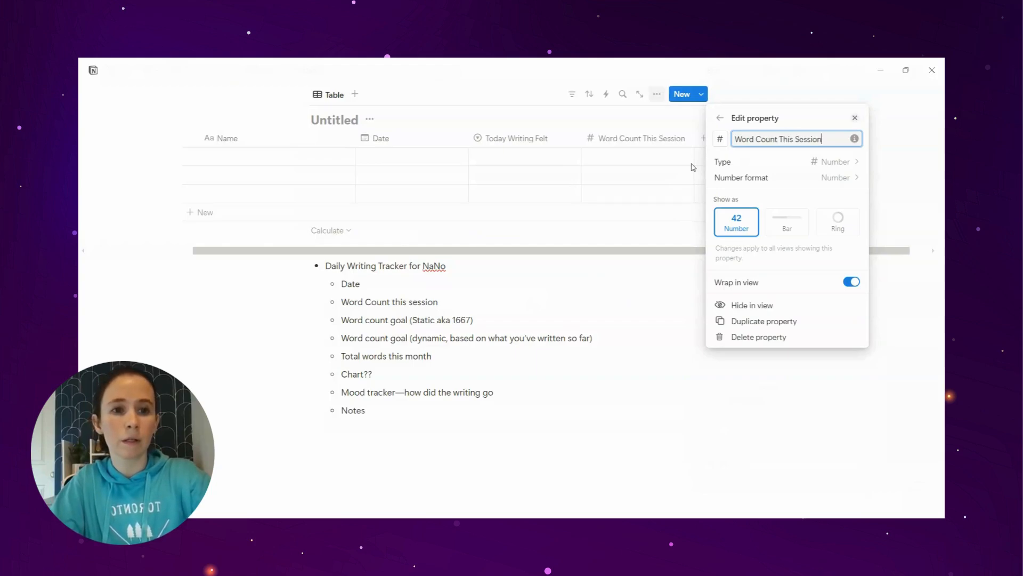
{"action": "left_click", "coordinate": [687, 154]}
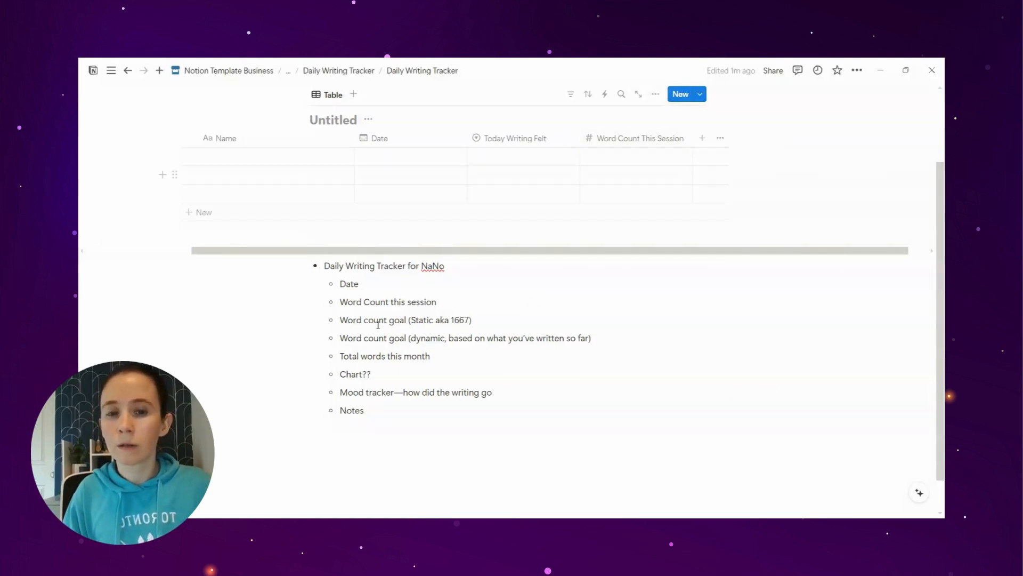
Add a Formula property named "NaNo Daily Goal Met?" at the table's end
{"action": "left_click", "coordinate": [702, 138]}
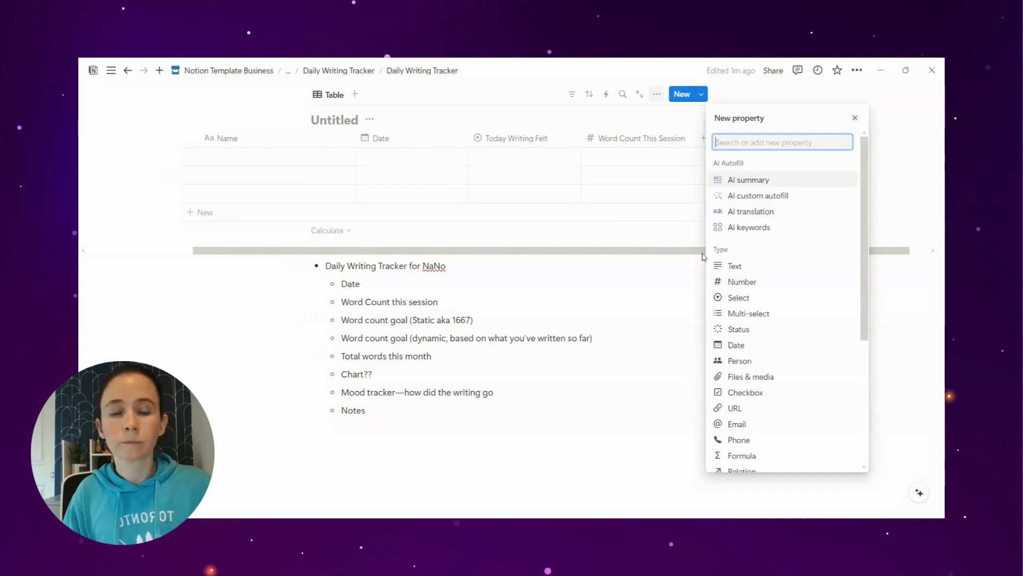
{"action": "type", "text": "Na"}
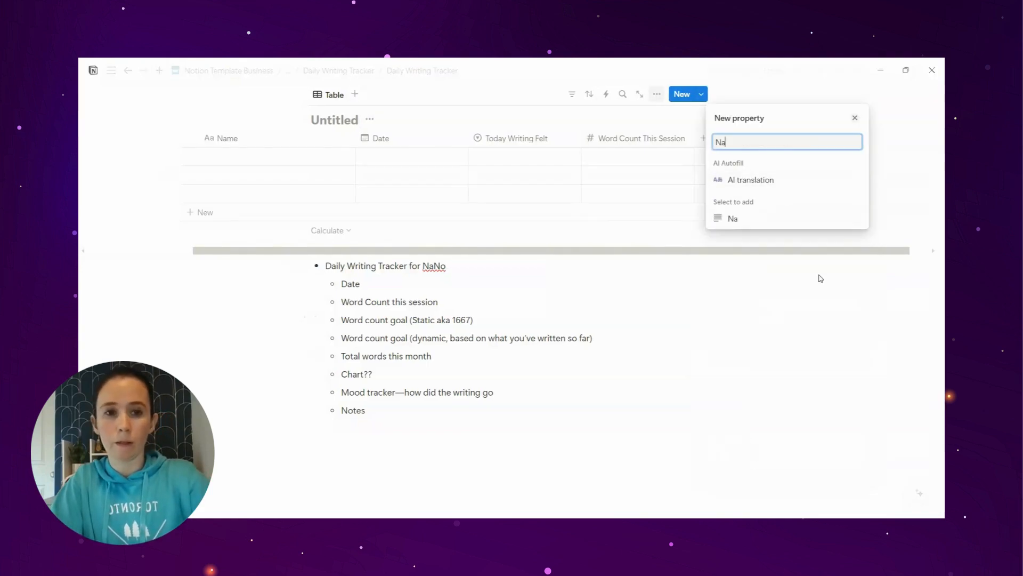
{"action": "type", "text": "No Goal"}
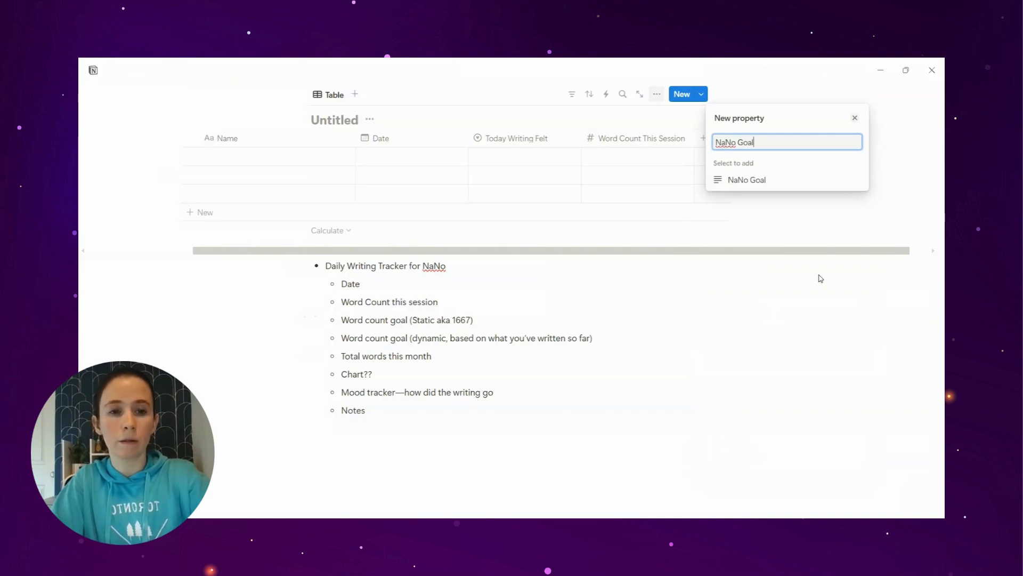
{"action": "key", "text": "BackSpace"}
{"action": "key", "text": "BackSpace"}
{"action": "key", "text": "BackSpace"}
{"action": "key", "text": "BackSpace"}
{"action": "key", "text": "BackSpace"}
{"action": "type", "text": "Daily Goa"}
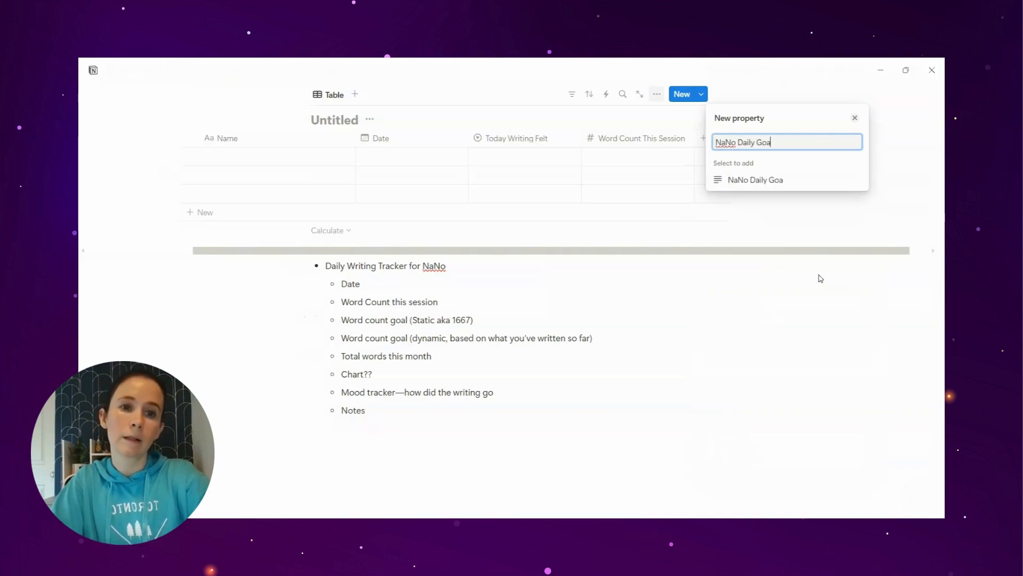
{"action": "type", "text": "l Met?"}
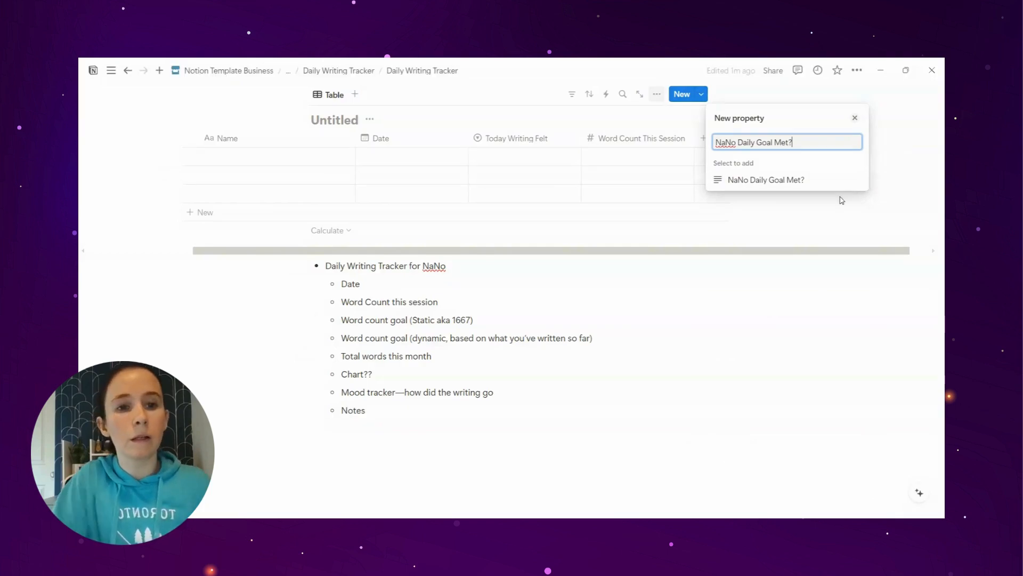
{"action": "left_click", "coordinate": [820, 179]}
{"action": "left_click", "coordinate": [820, 177]}
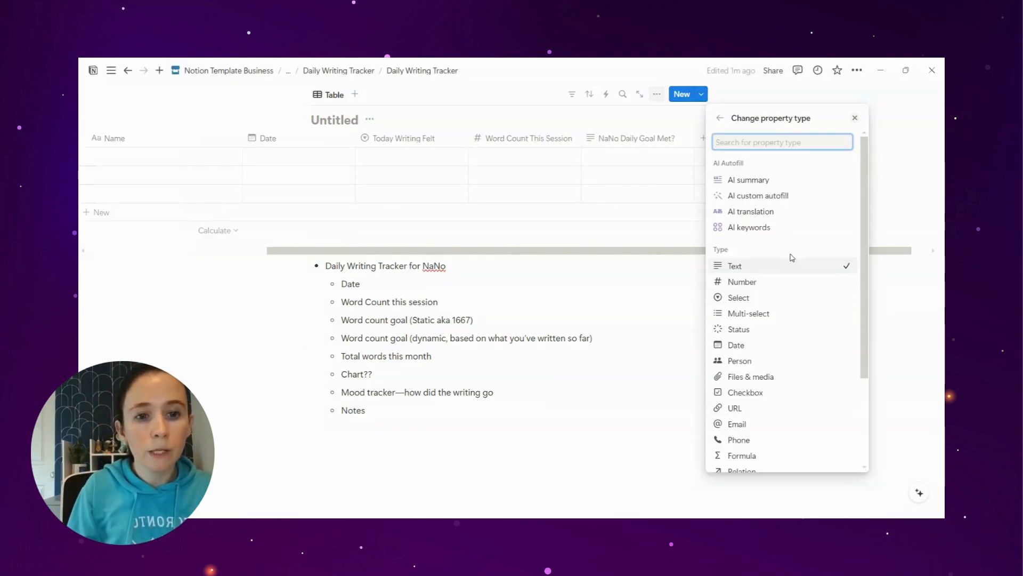
{"action": "scroll", "coordinate": [789, 346], "scroll_direction": "down", "scroll_amount": 2}
{"action": "left_click", "coordinate": [837, 397]}
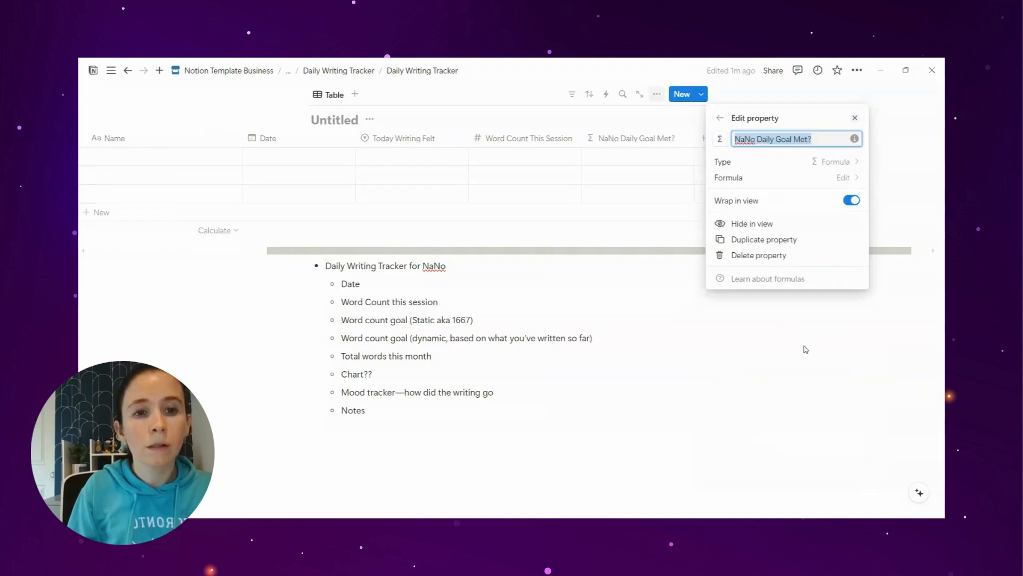
Try the formula If(Word Count This Session>=1667,yes,no) for the NaNo Daily Goal Met? property
{"action": "left_click", "coordinate": [744, 177]}
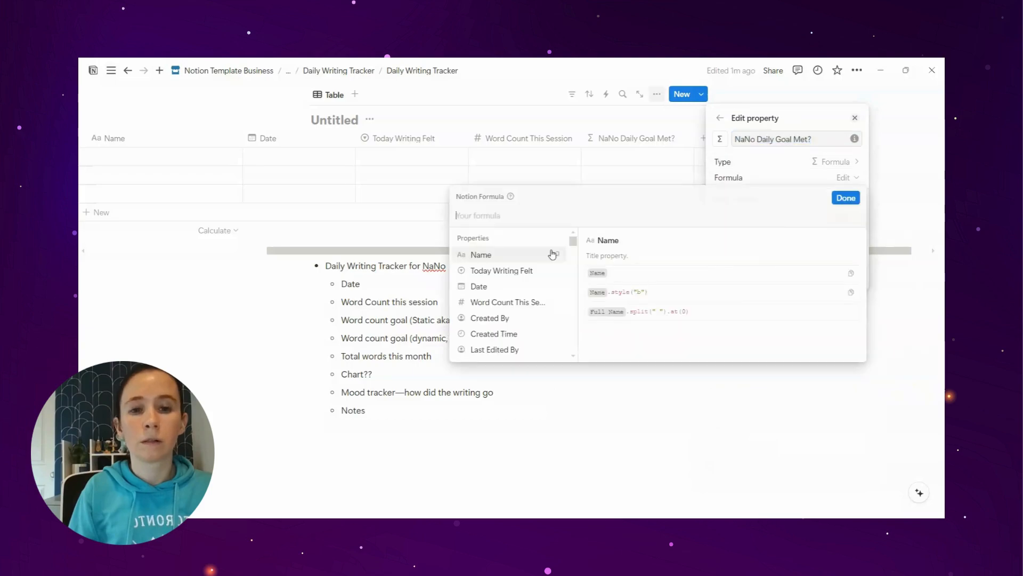
{"action": "type", "text": "If("}
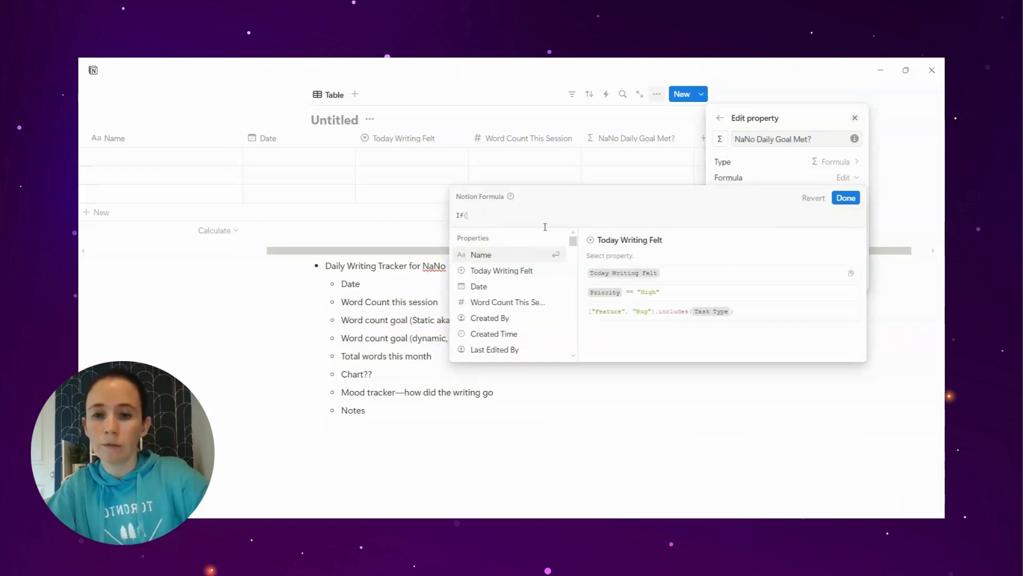
{"action": "type", "text": "w"}
{"action": "left_click", "coordinate": [508, 281]}
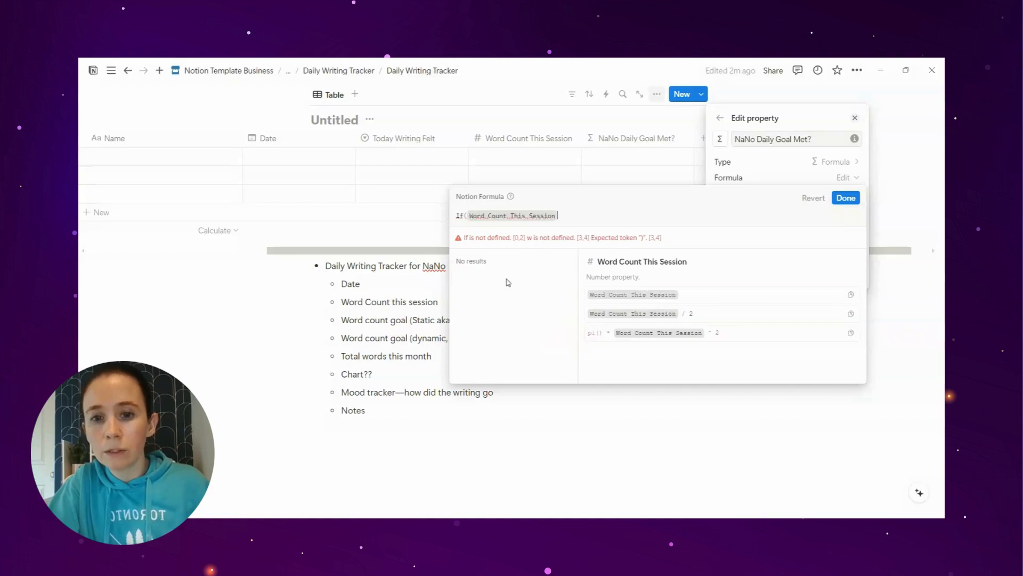
{"action": "type", "text": ","}
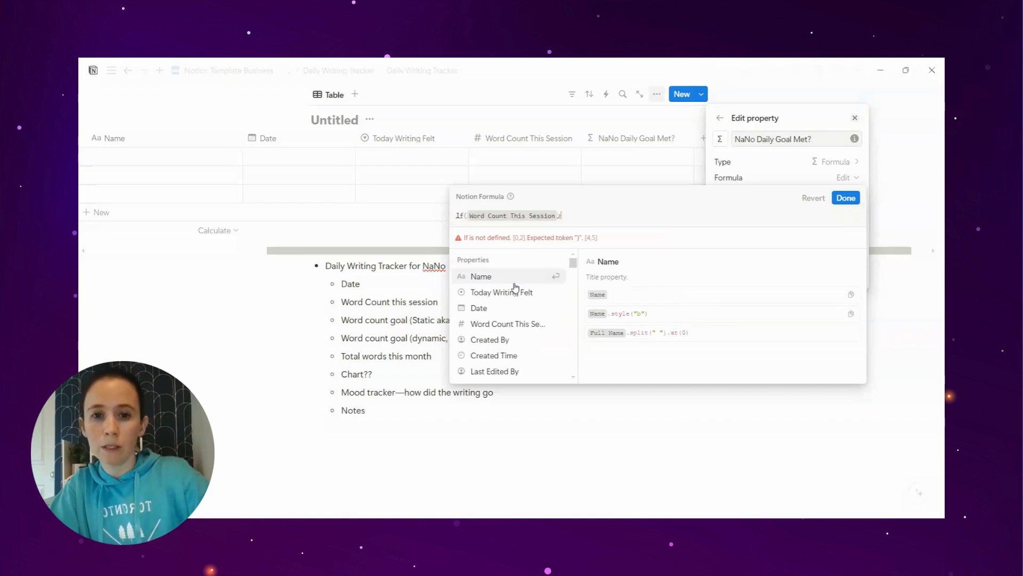
{"action": "key", "text": "BackSpace"}
{"action": "type", "text": ">="}
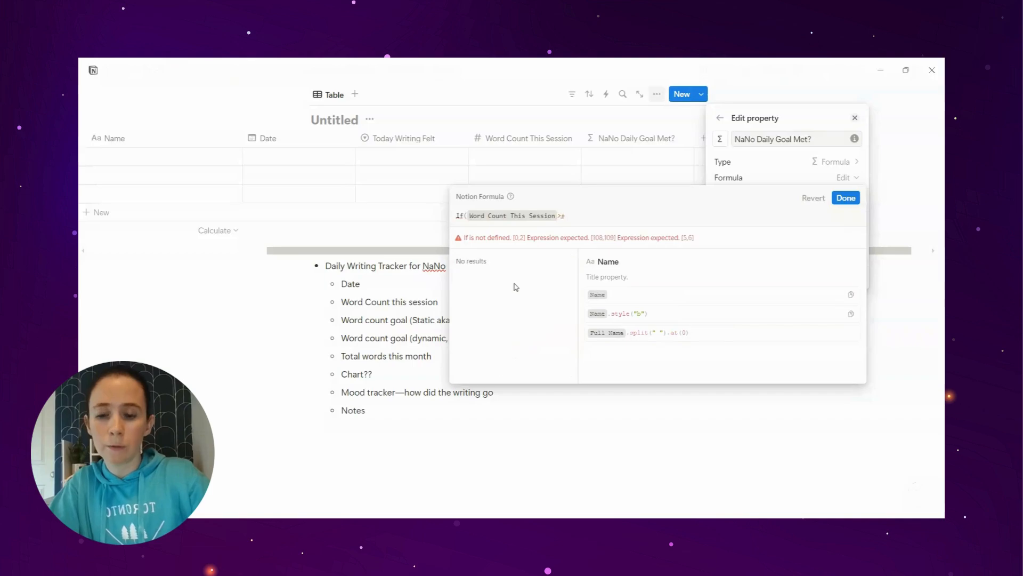
{"action": "key", "text": "BackSpace"}
{"action": "type", "text": "=1"}
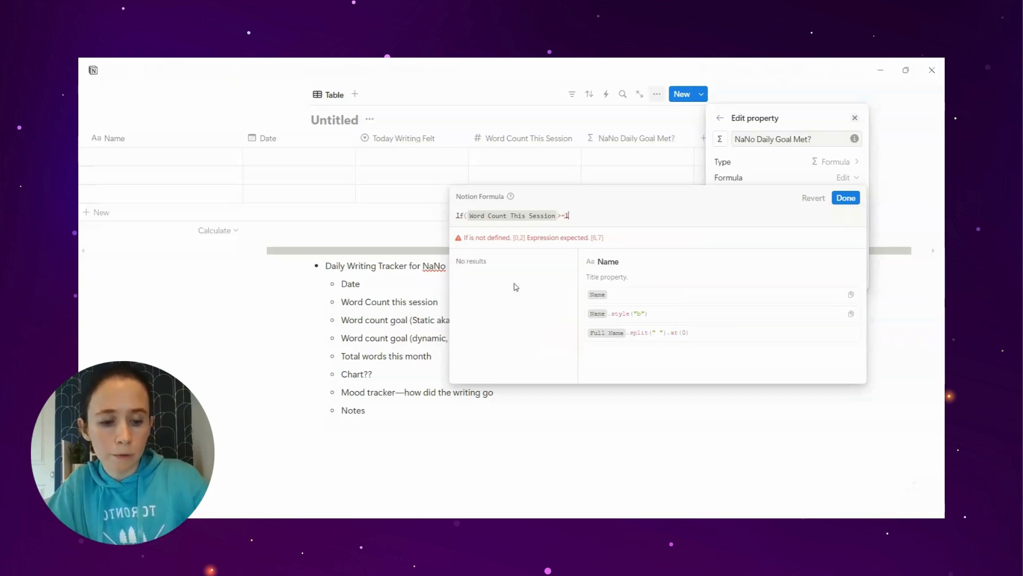
{"action": "type", "text": "16"}
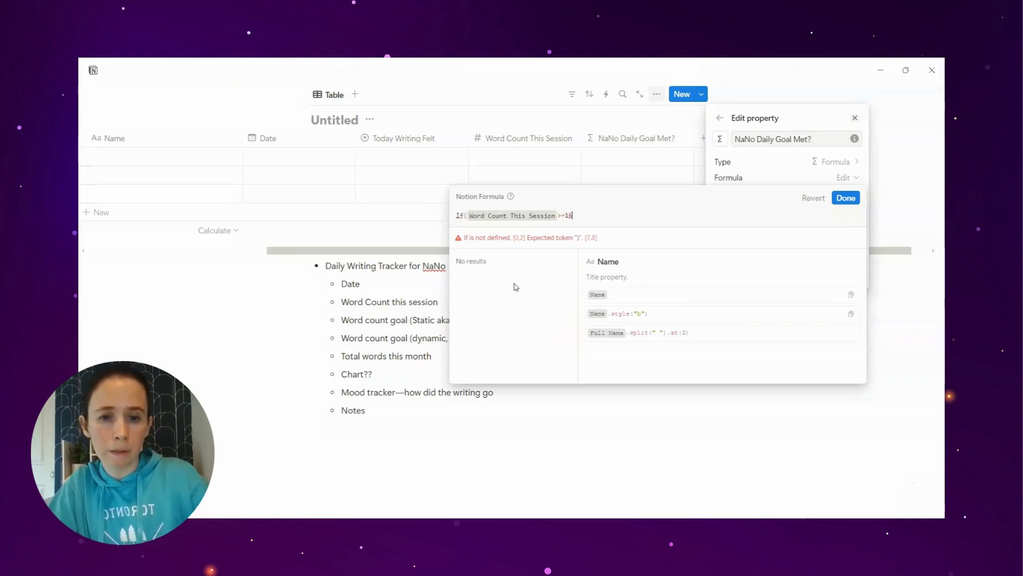
{"action": "type", "text": "67,yes,"}
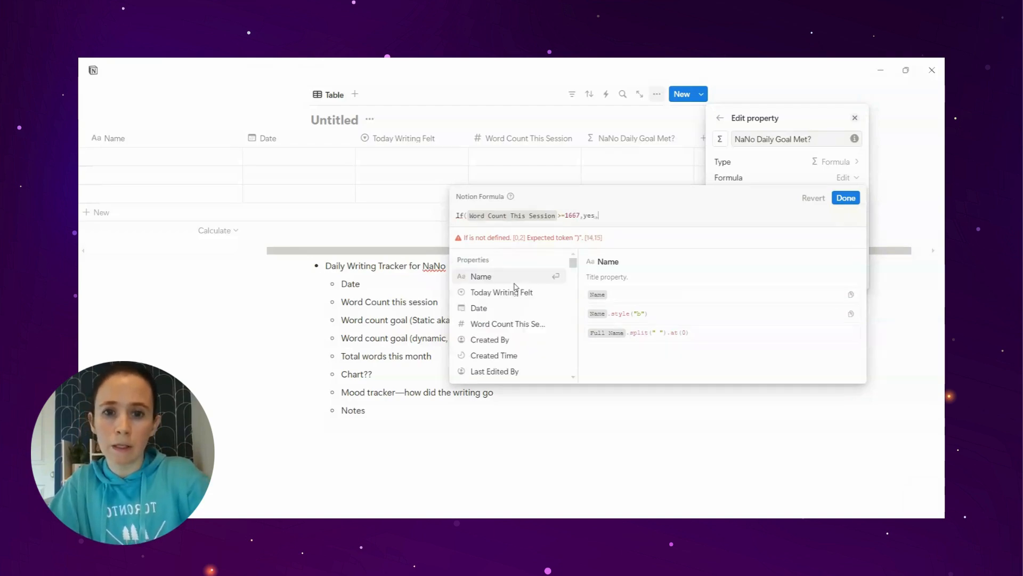
{"action": "type", "text": "no)"}
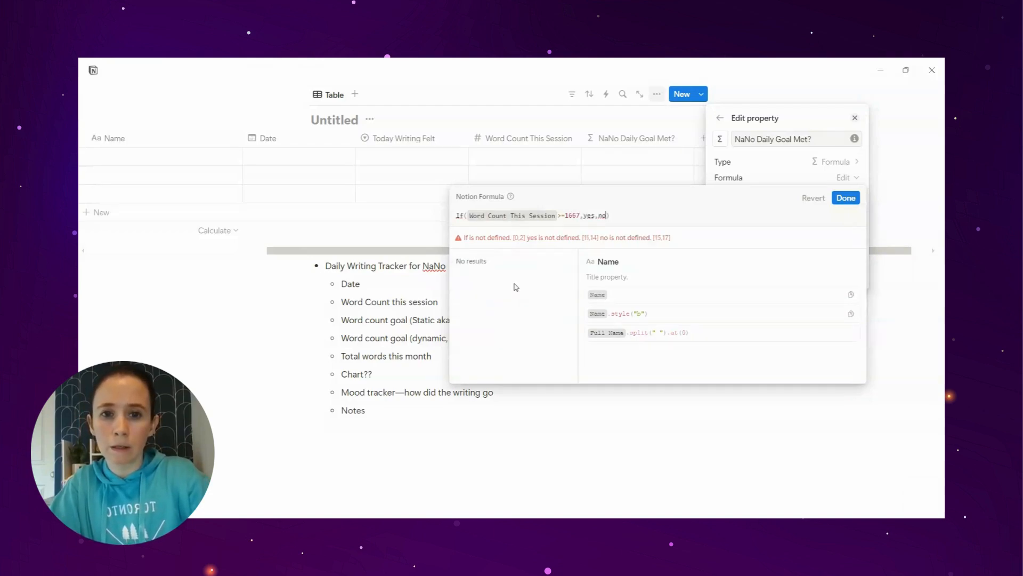
Enclose the yes and no results of the formula in double quotation marks
{"action": "type", "text": "\""}
{"action": "key", "text": "Left"}
{"action": "key", "text": "Left"}
{"action": "type", "text": "\""}
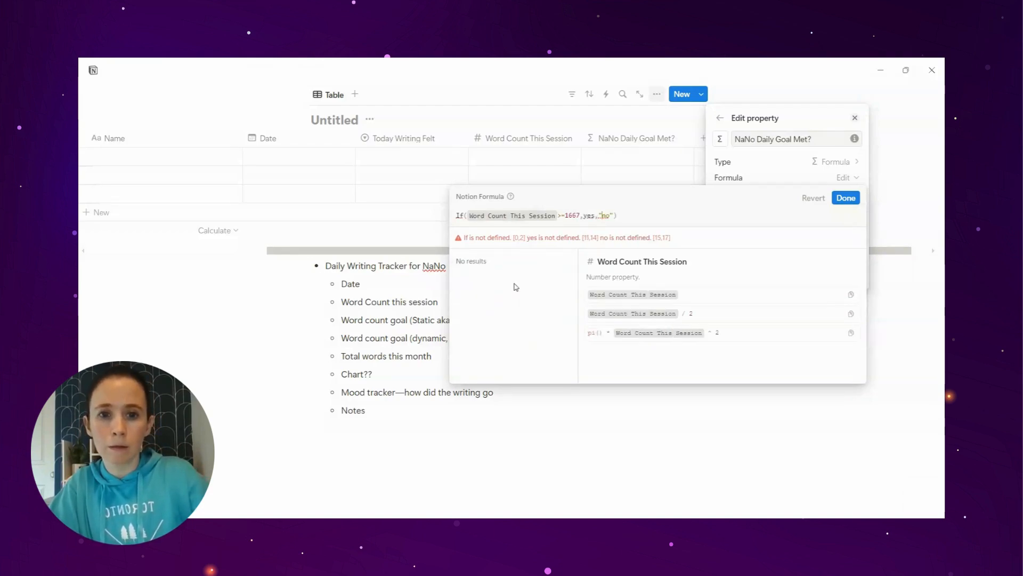
{"action": "key", "text": "Left"}
{"action": "key", "text": "Left"}
{"action": "type", "text": "\""}
{"action": "key", "text": "Left"}
{"action": "key", "text": "Left"}
{"action": "key", "text": "Left"}
{"action": "key", "text": "Left"}
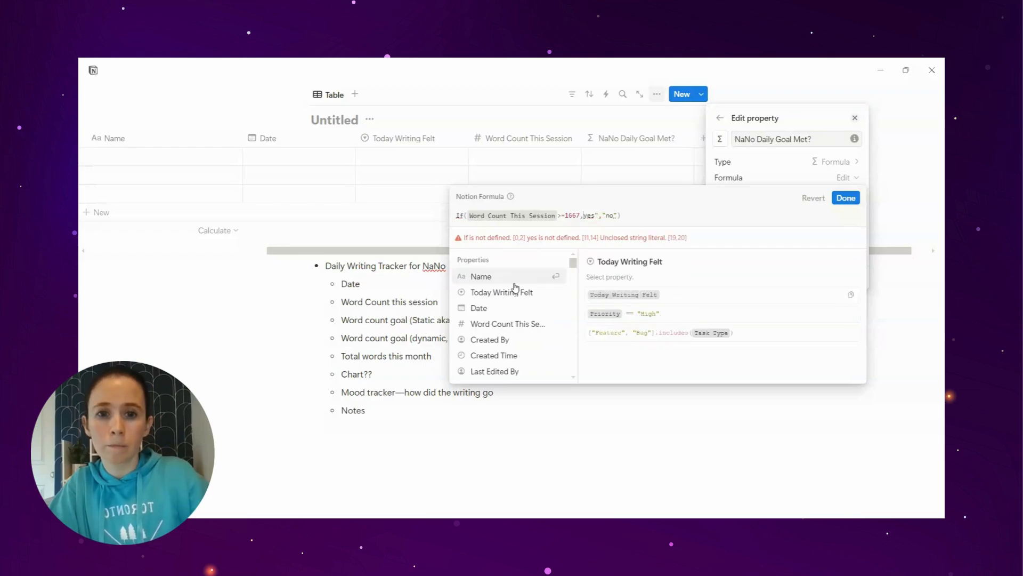
{"action": "type", "text": "\""}
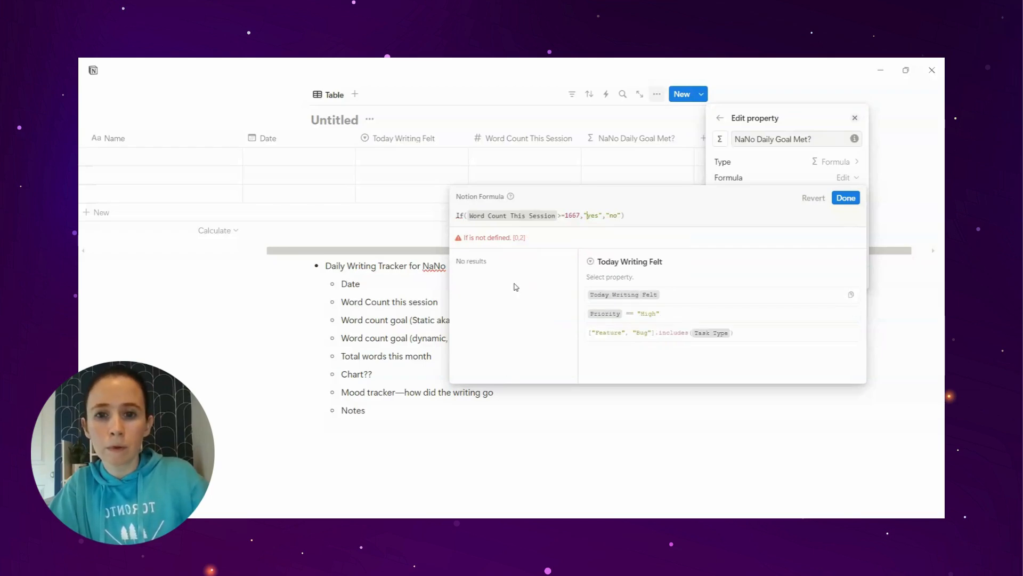
Check the formula's condition and its If function, and save the formula as written
{"action": "left_click", "coordinate": [548, 220]}
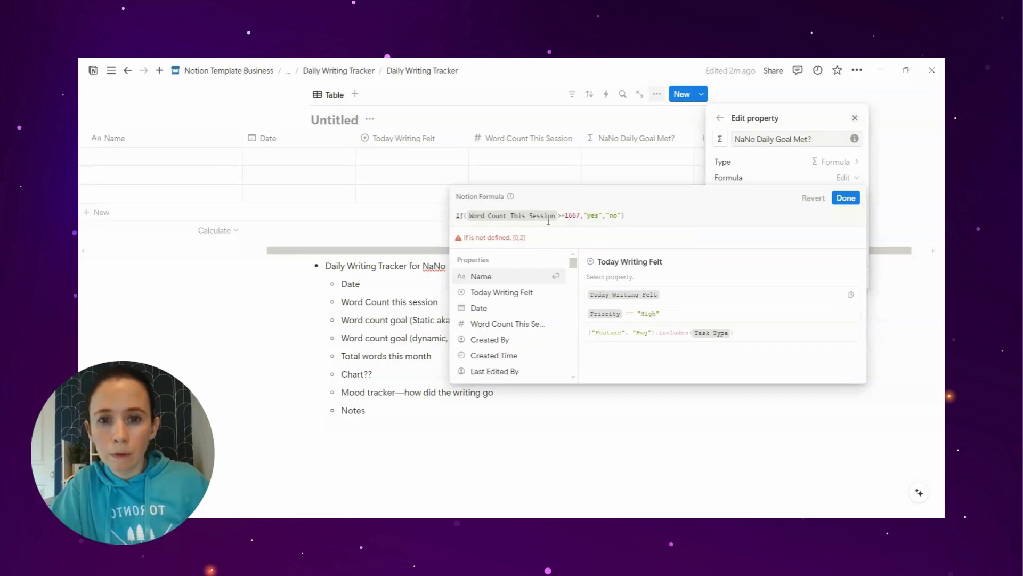
{"action": "left_click", "coordinate": [569, 217]}
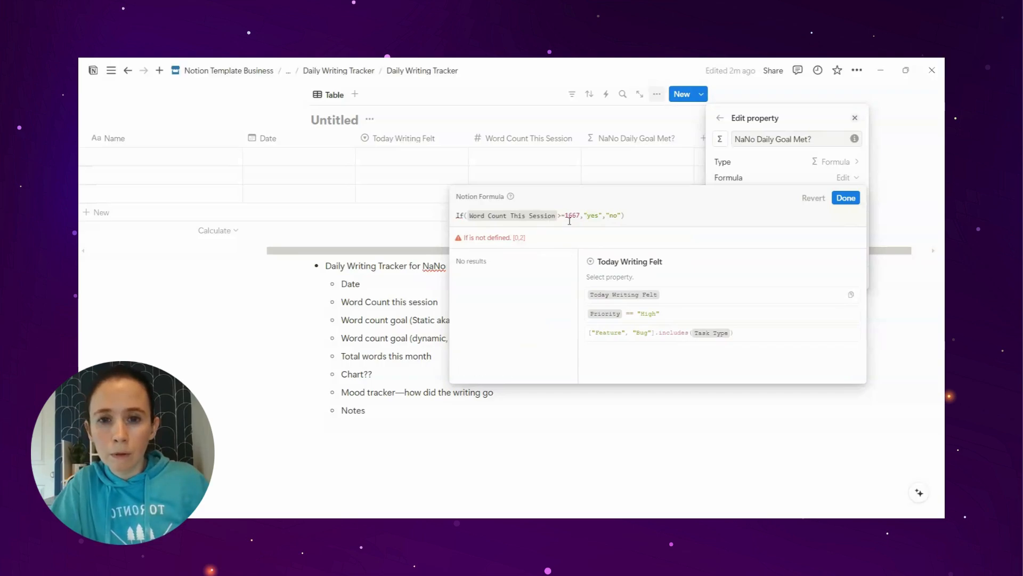
{"action": "left_click", "coordinate": [457, 215]}
{"action": "left_click", "coordinate": [457, 215]}
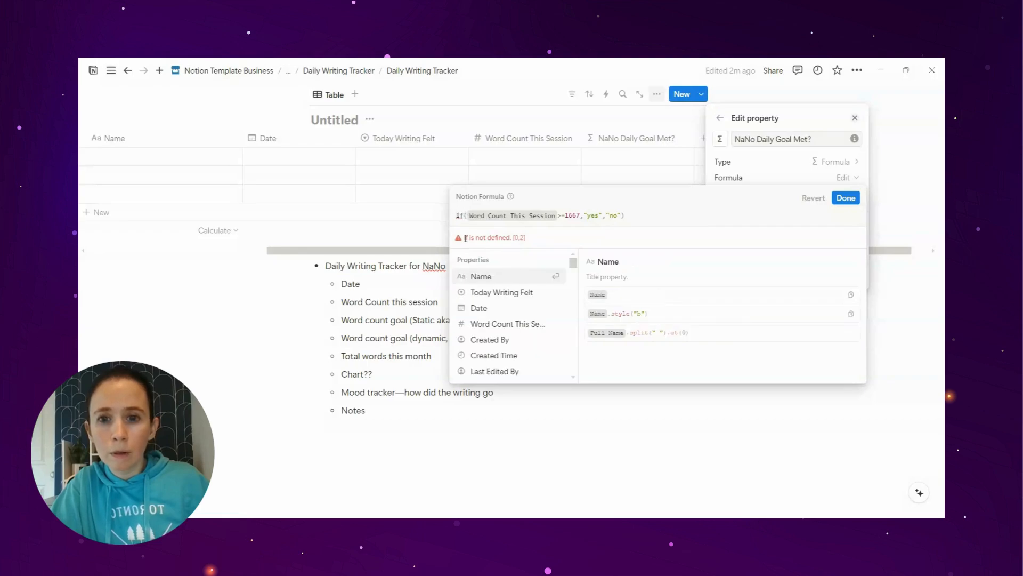
{"action": "left_click", "coordinate": [475, 221]}
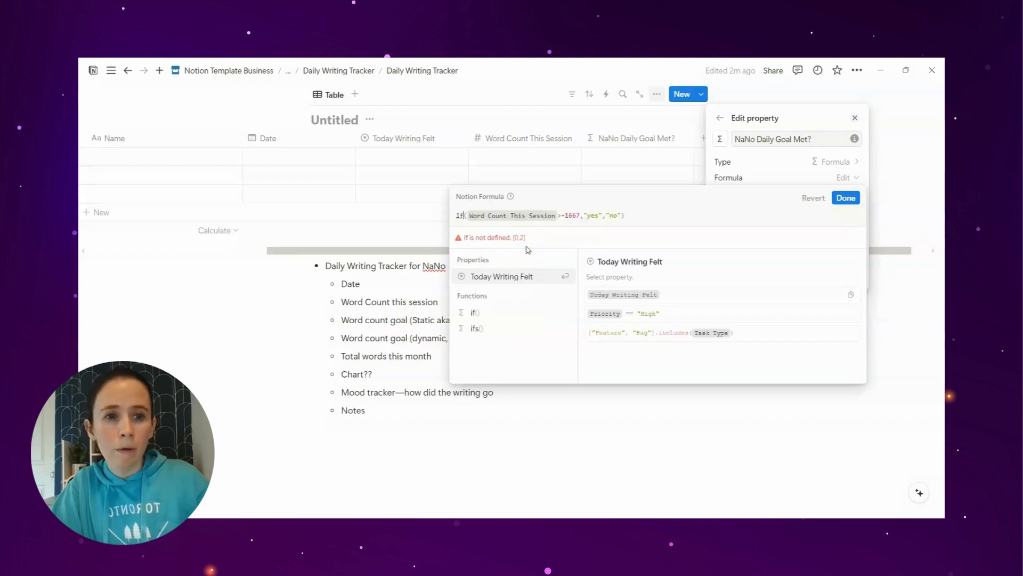
{"action": "left_click", "coordinate": [844, 198]}
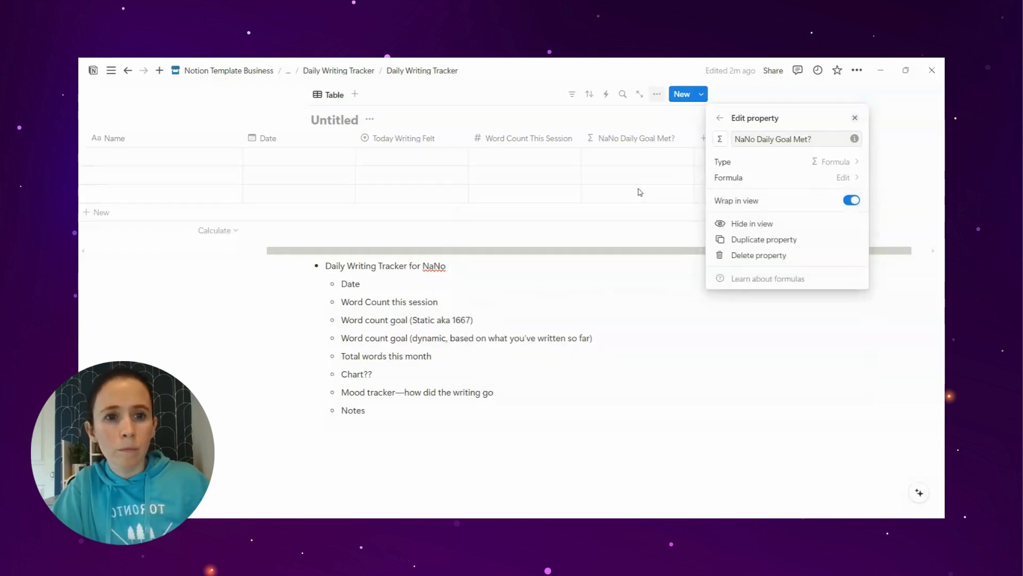
Enter 5 as the Word Count This Session in the first row
{"action": "left_click", "coordinate": [538, 152]}
{"action": "left_click", "coordinate": [527, 155]}
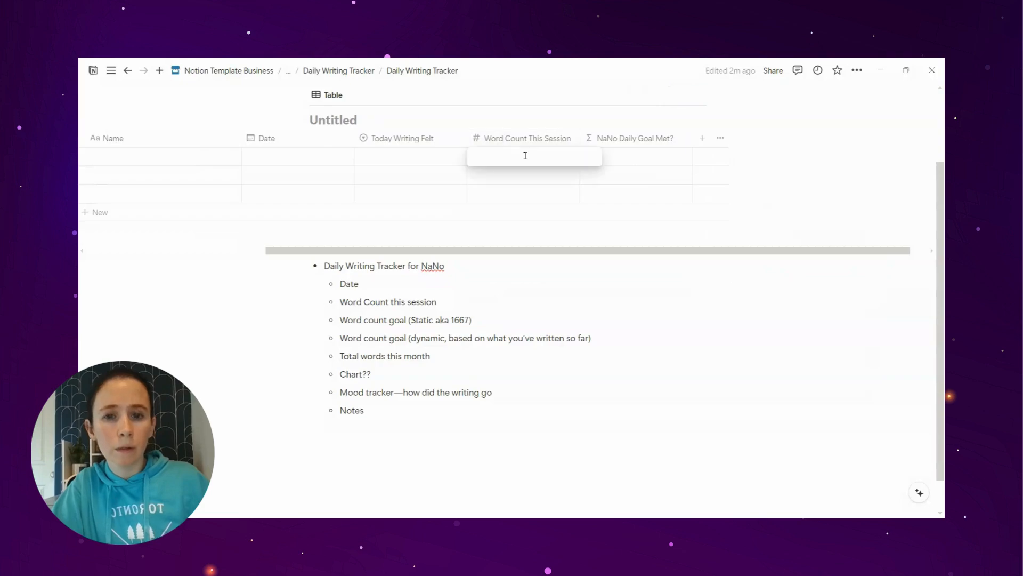
{"action": "type", "text": "5"}
{"action": "key", "text": "Tab"}
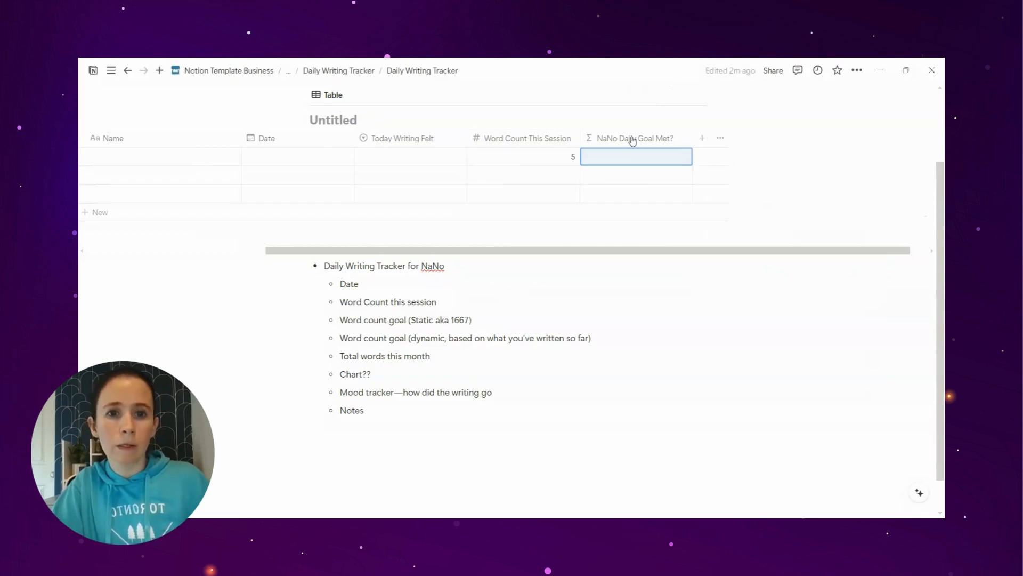
Reopen the NaNo Daily Goal Met? formula and examine its If function, opening parenthesis and condition for the error
{"action": "left_click", "coordinate": [632, 141]}
{"action": "left_click", "coordinate": [616, 183]}
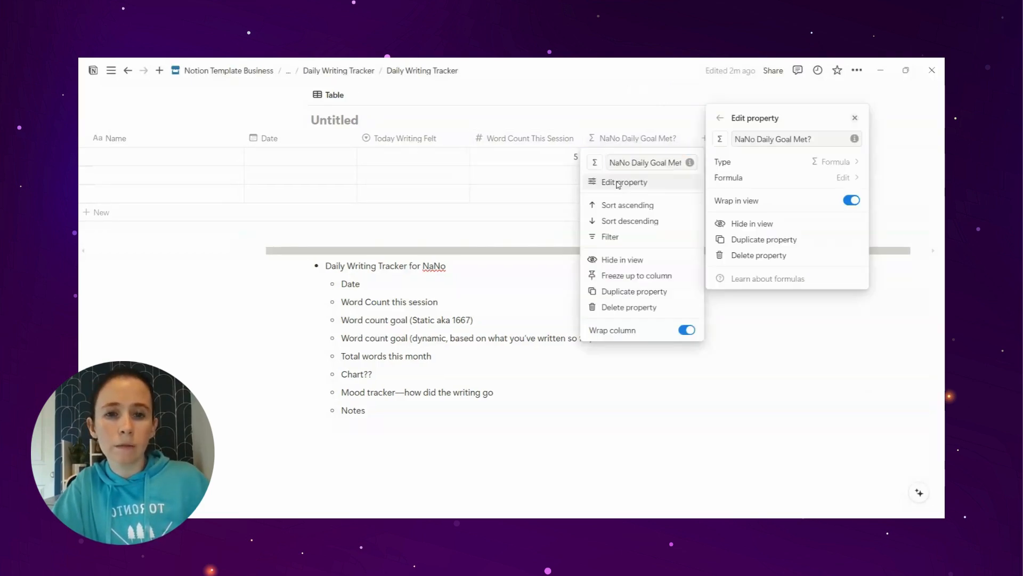
{"action": "left_click", "coordinate": [759, 178]}
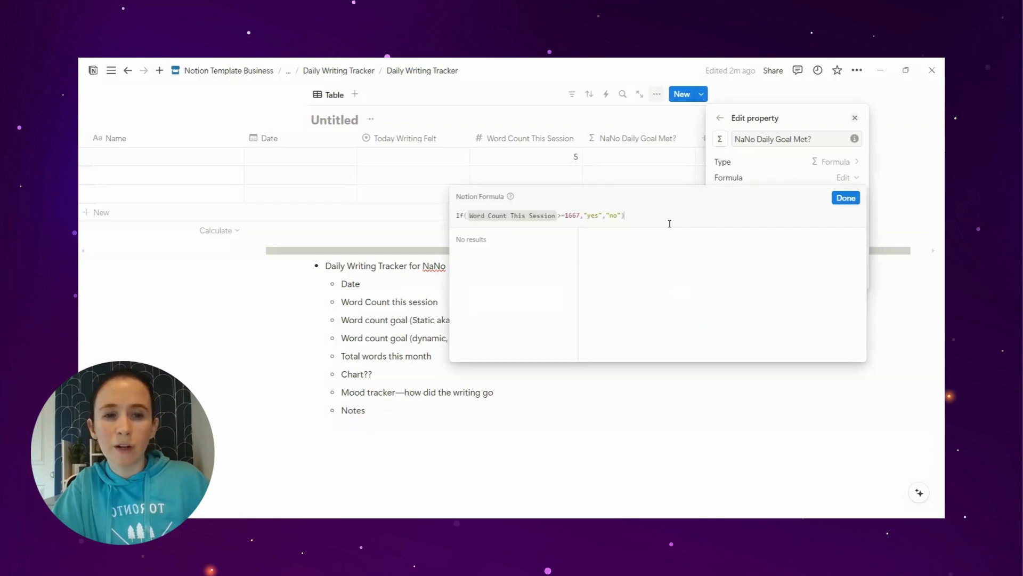
{"action": "left_click", "coordinate": [465, 217]}
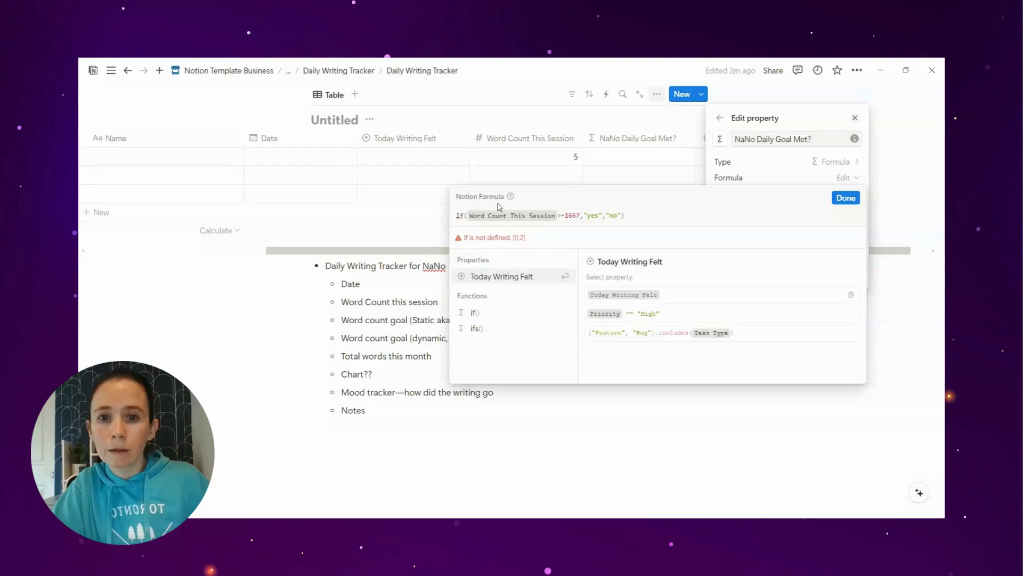
{"action": "left_click", "coordinate": [548, 218]}
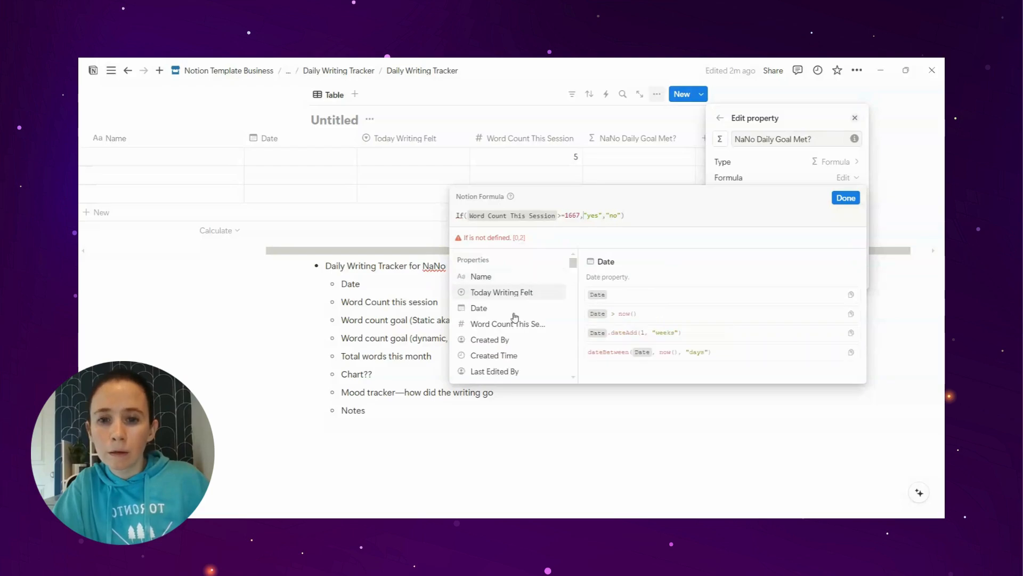
{"action": "left_click", "coordinate": [462, 215]}
{"action": "type", "text": "("}
{"action": "key", "text": "BackSpace"}
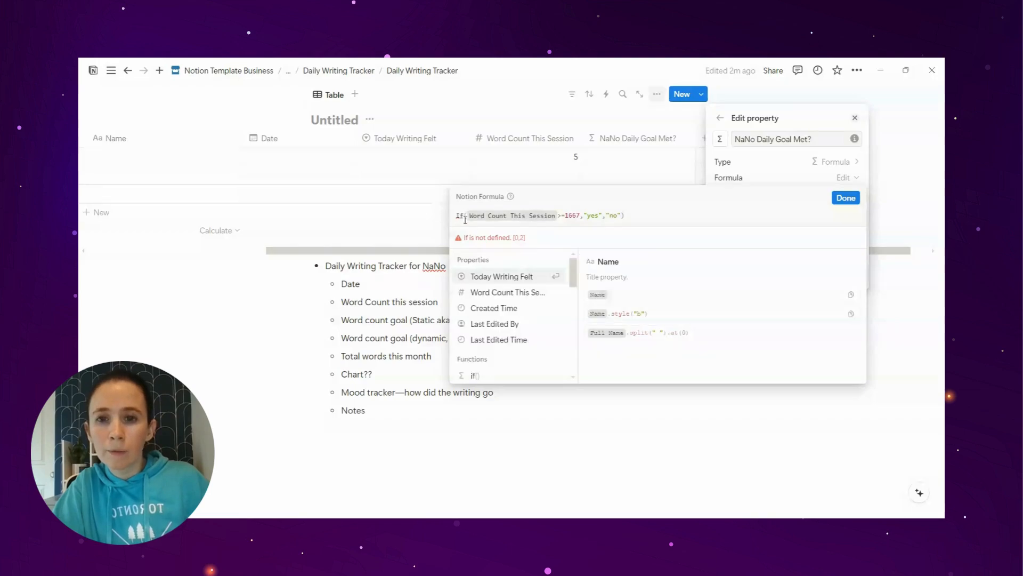
Clear the NaNo Daily Goal Met? formula and restart it with the lowercase if function
{"action": "left_click_drag", "start_coordinate": [625, 215], "coordinate": [465, 217]}
{"action": "key", "text": "BackSpace"}
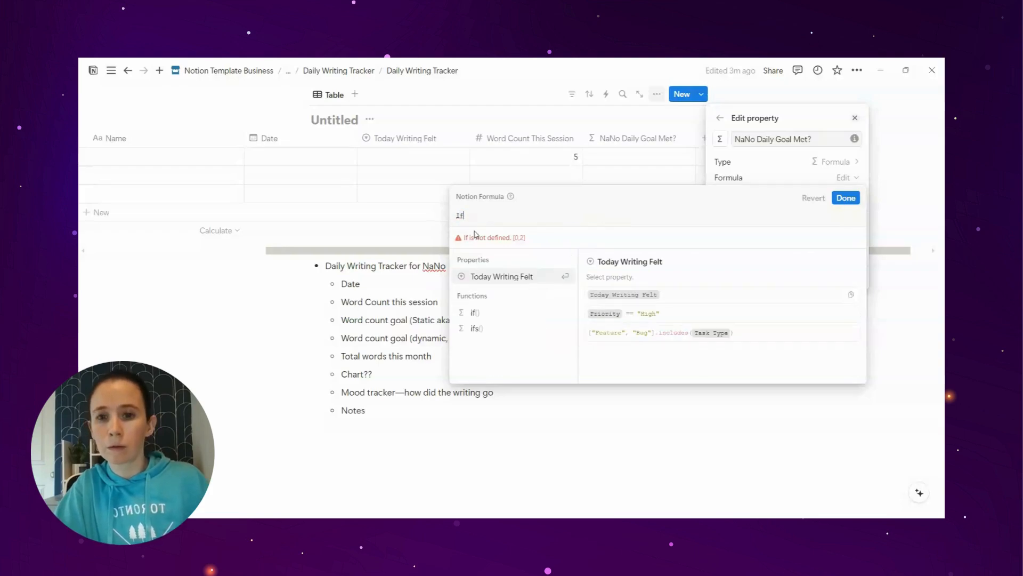
{"action": "key", "text": "BackSpace"}
{"action": "key", "text": "BackSpace"}
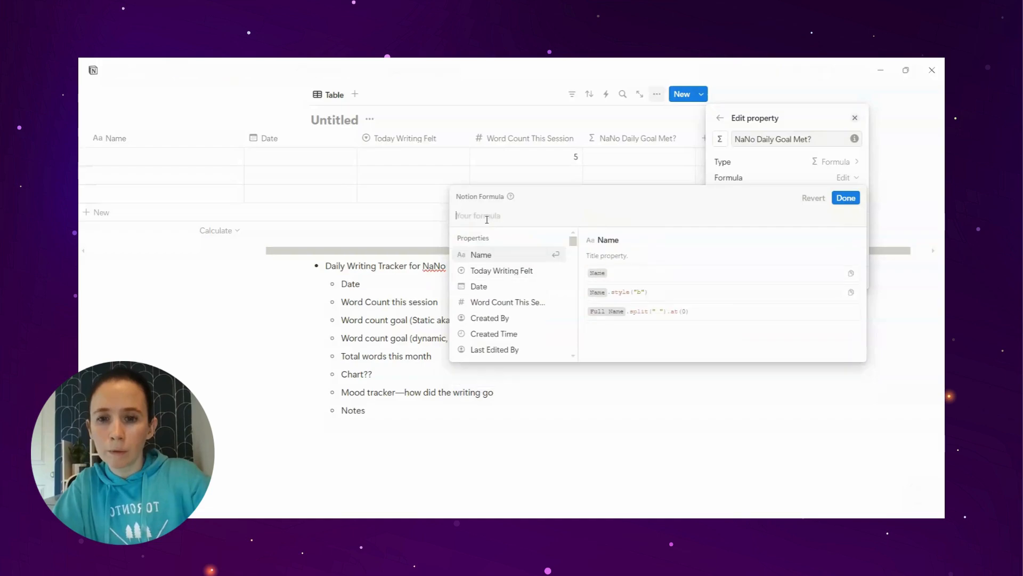
{"action": "type", "text": "if"}
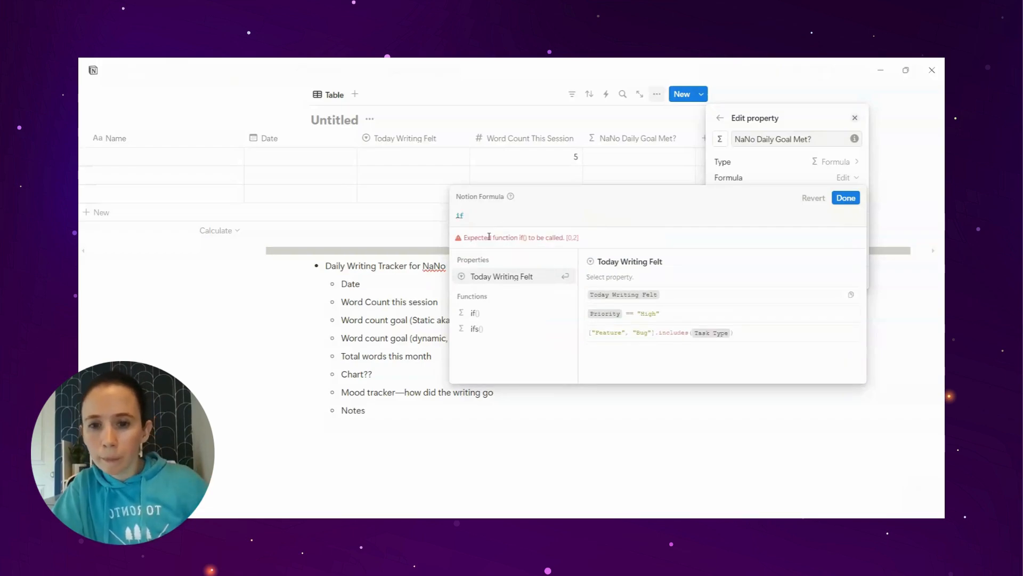
{"action": "left_click", "coordinate": [491, 320]}
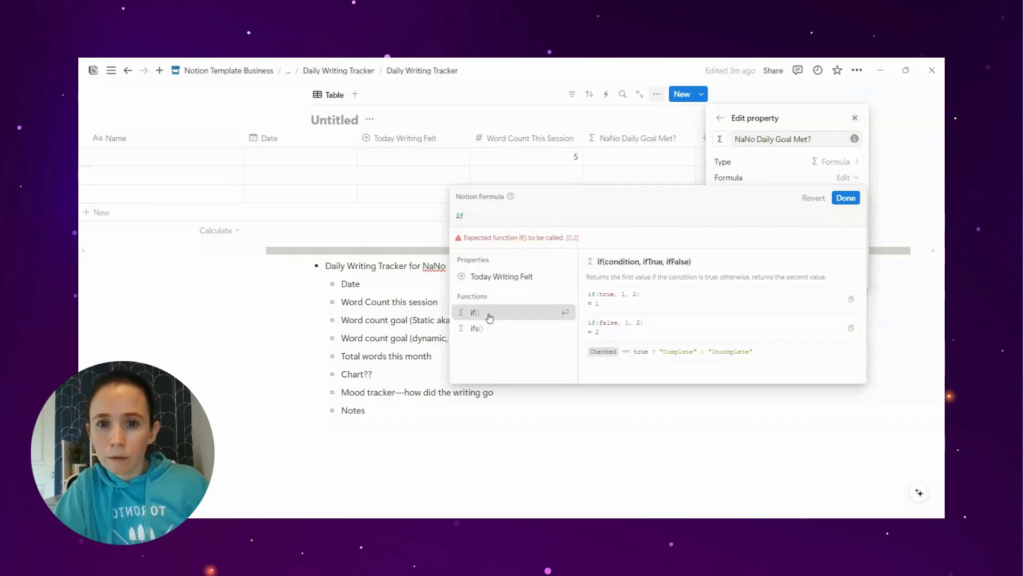
Fill the if function with Word Count This Session>=1667,"yes","no", remove the duplicate parentheses and save the formula
{"action": "type", "text": "(Word Count This Session>=1667,\"yes\",\"no\")"}
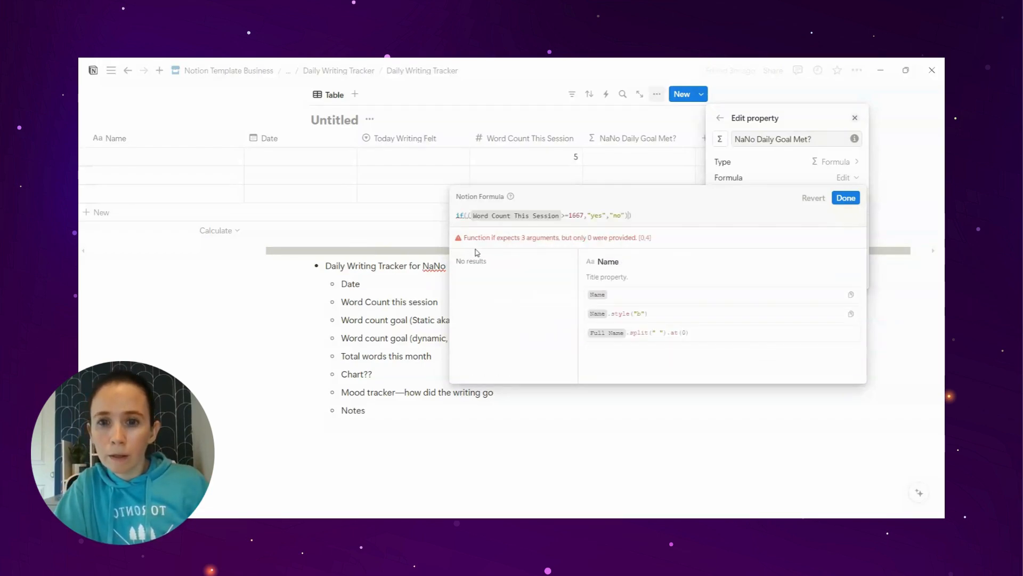
{"action": "left_click", "coordinate": [471, 215]}
{"action": "key", "text": "BackSpace"}
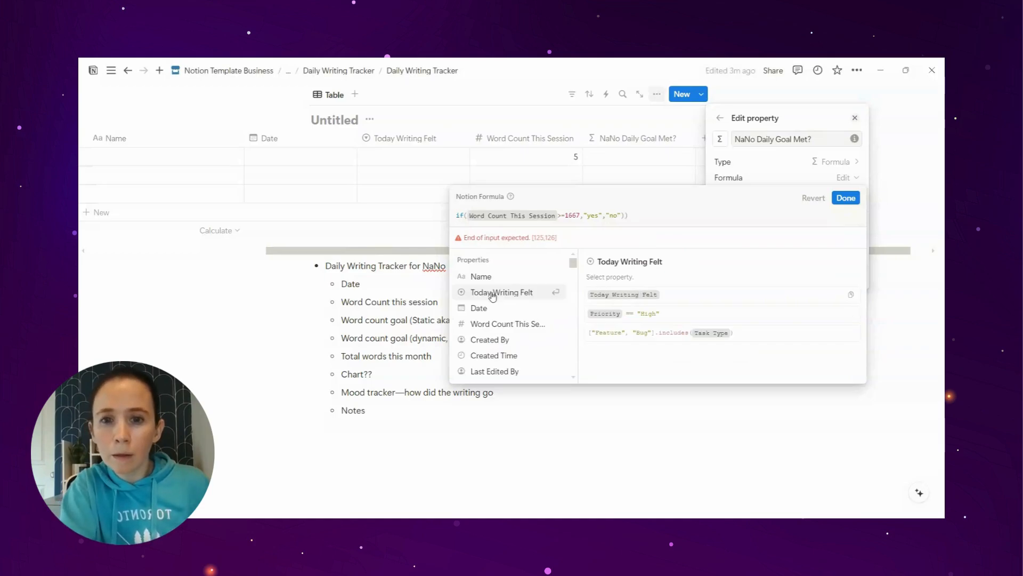
{"action": "left_click", "coordinate": [624, 219]}
{"action": "key", "text": "BackSpace"}
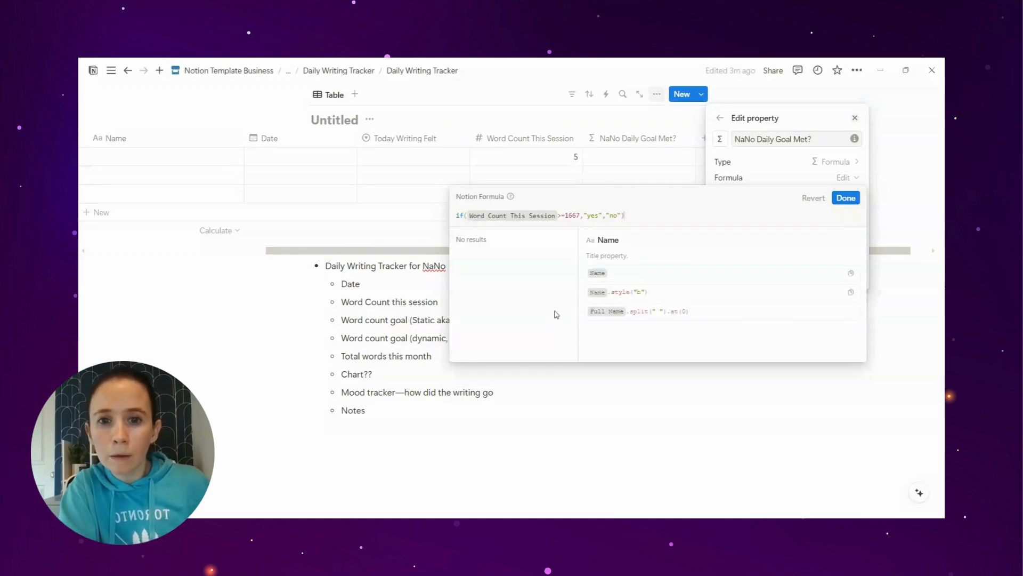
{"action": "left_click", "coordinate": [845, 198]}
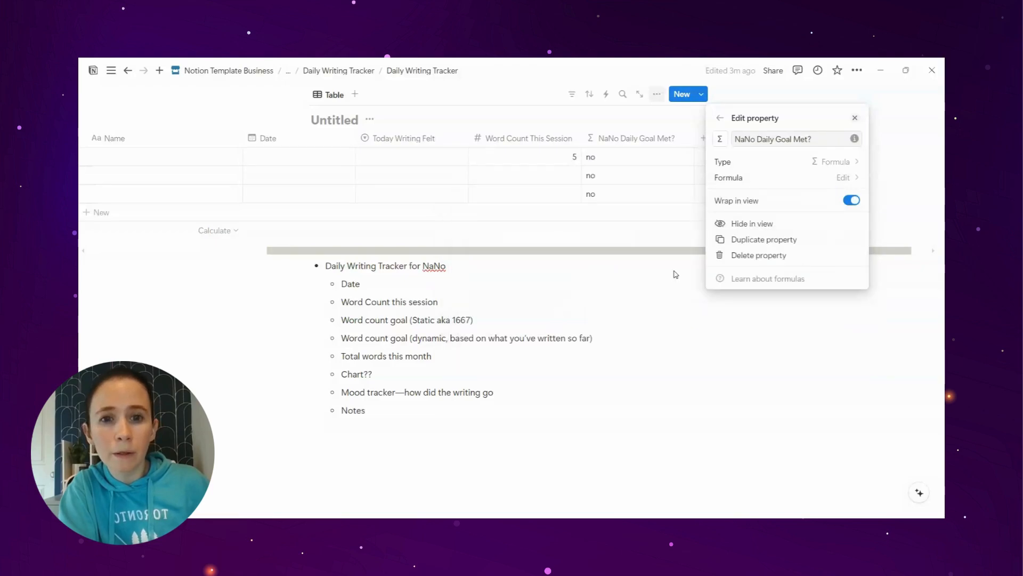
Insert a green check mark emoji on a new line below the notes list, followed by an empty line
{"action": "left_click", "coordinate": [391, 421]}
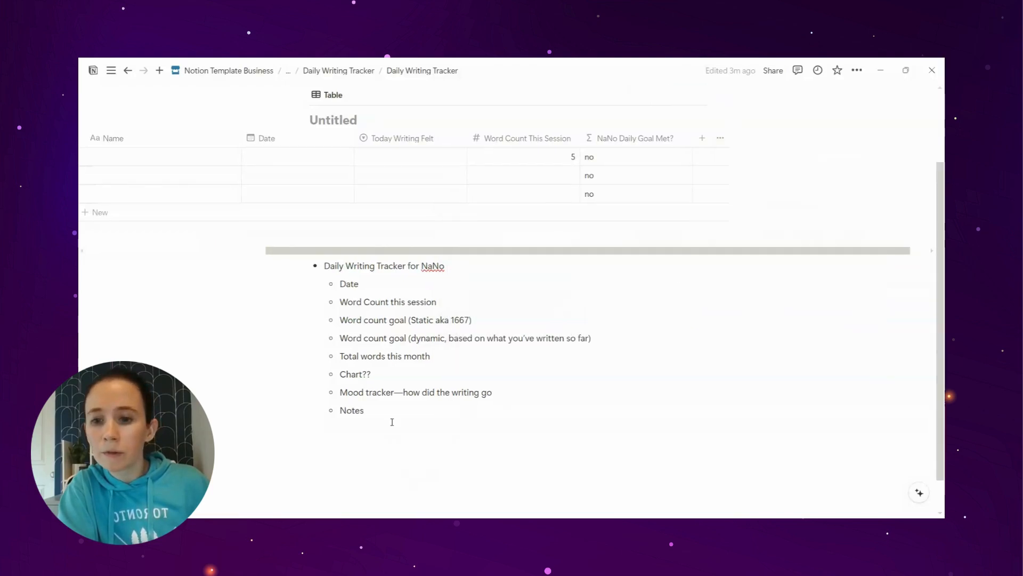
{"action": "left_click", "coordinate": [392, 422]}
{"action": "key", "text": "Return"}
{"action": "type", "text": ";"}
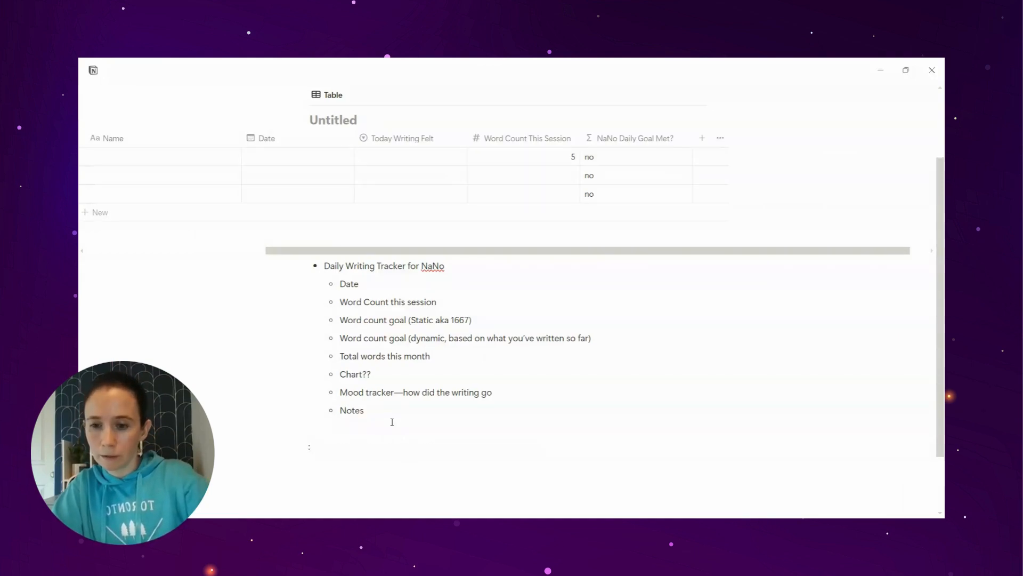
{"action": "type", "text": "check"}
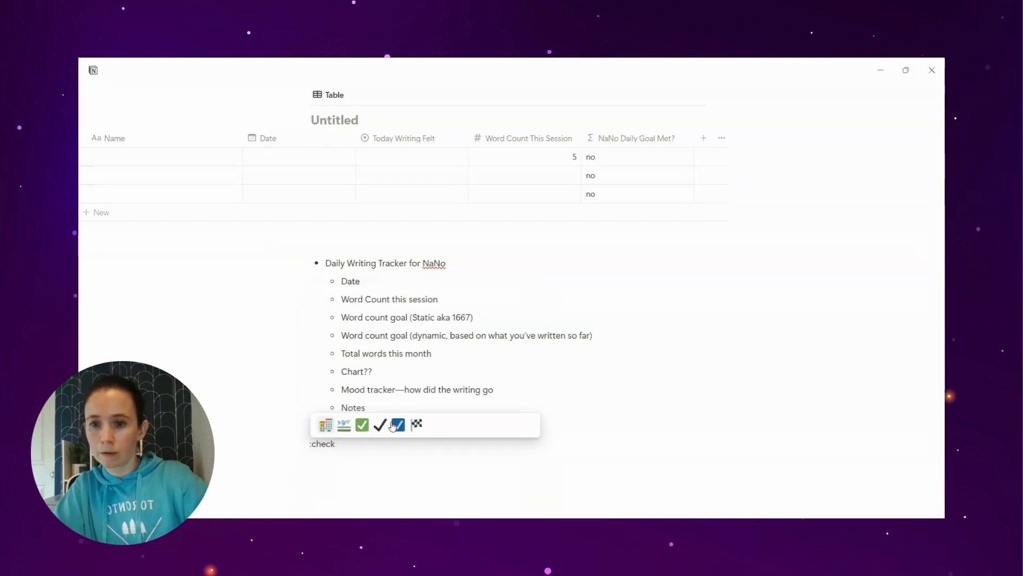
{"action": "left_click", "coordinate": [362, 425]}
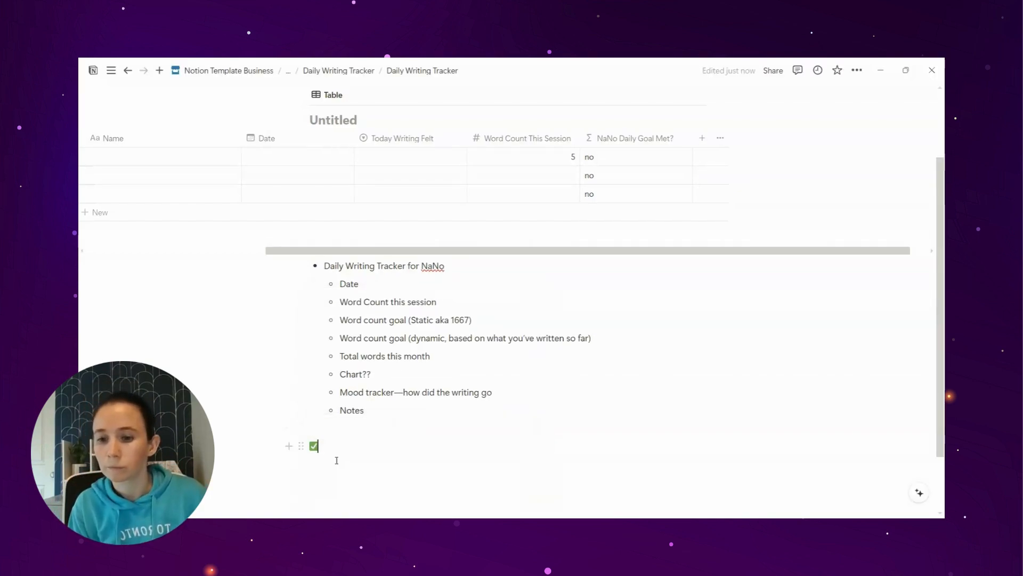
{"action": "key", "text": "Return"}
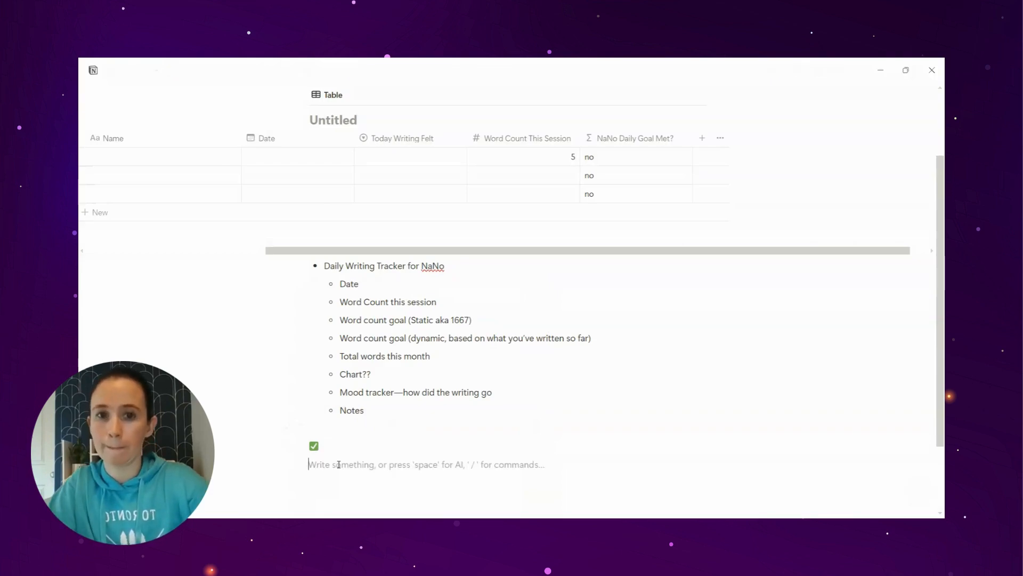
Try to find an emoji for an unmet goal by searching the emojis for "box" and "square" below the check mark
{"action": "type", "text": "["}
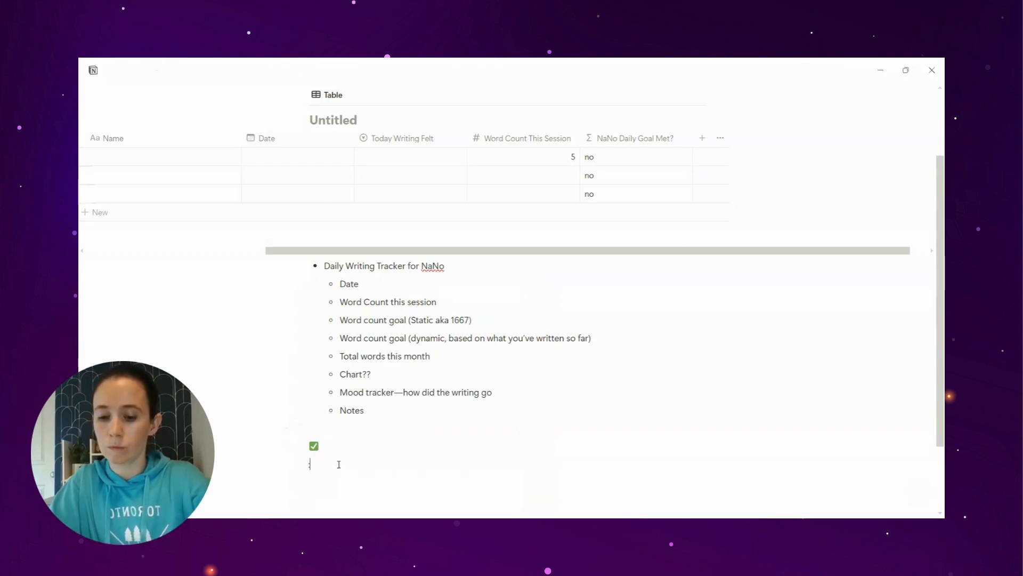
{"action": "type", "text": "box"}
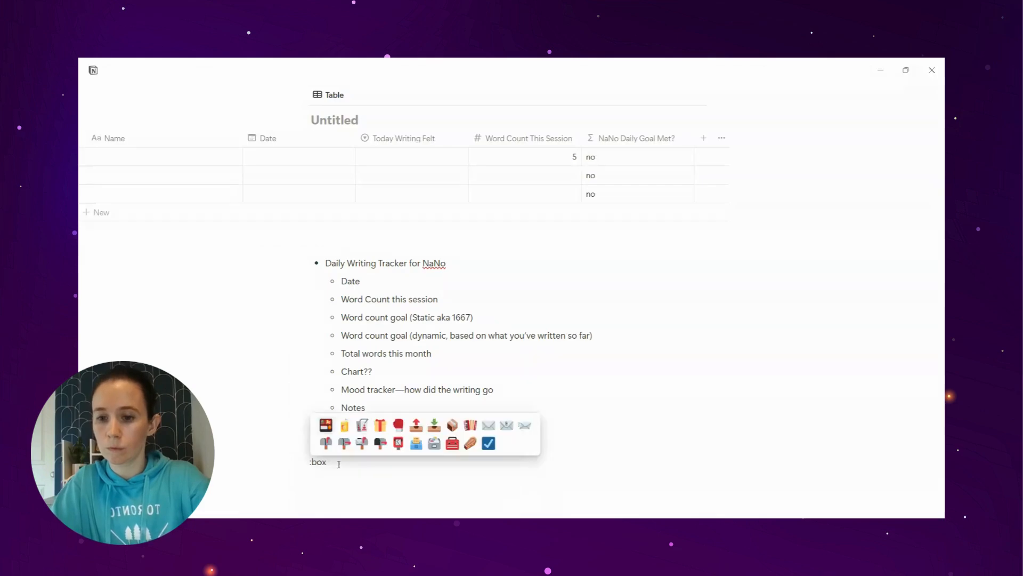
{"action": "key", "text": "BackSpace"}
{"action": "key", "text": "BackSpace"}
{"action": "key", "text": "BackSpace"}
{"action": "type", "text": "s"}
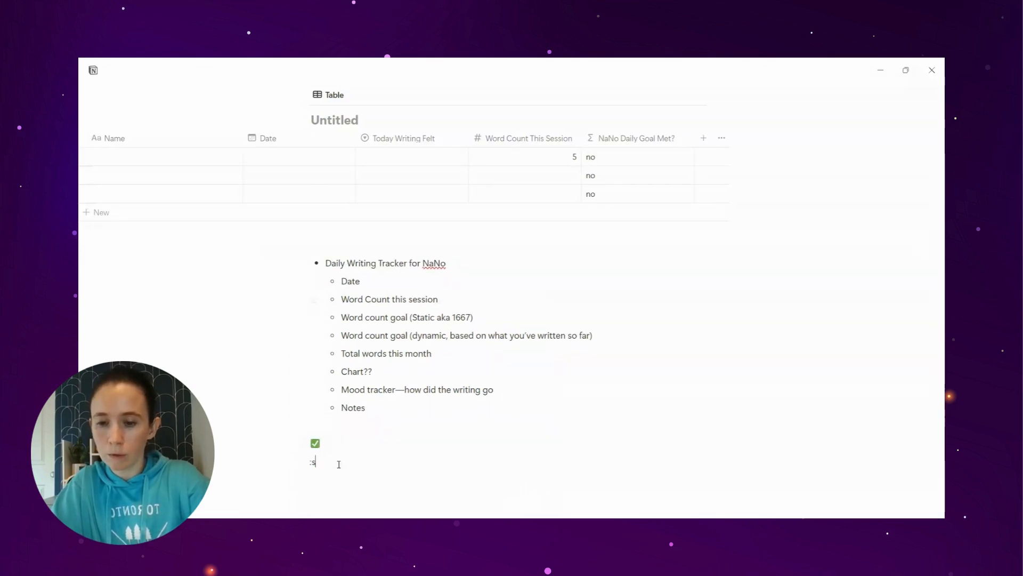
{"action": "type", "text": "quare"}
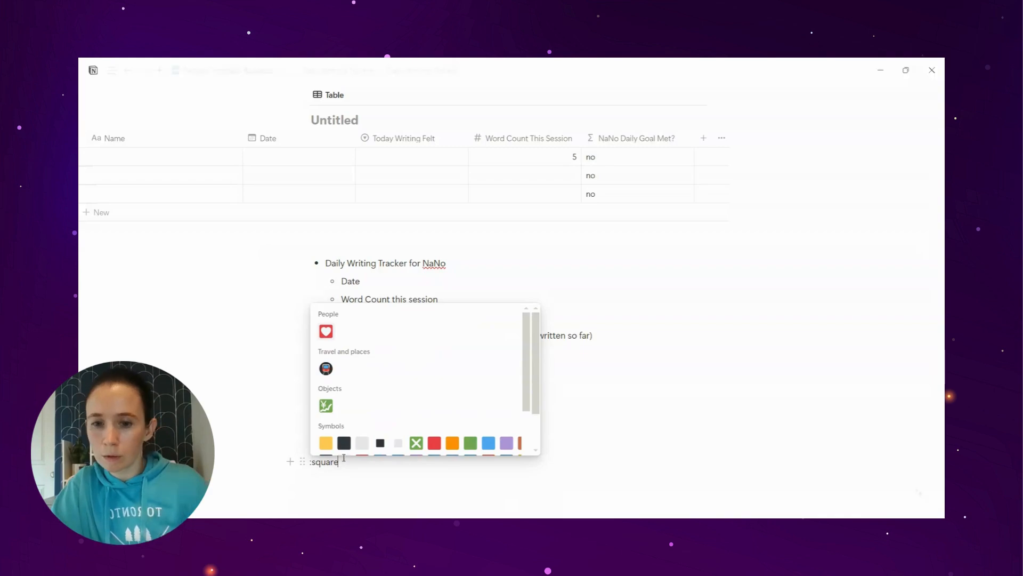
{"action": "scroll", "coordinate": [441, 359], "scroll_direction": "down", "scroll_amount": 2}
{"action": "scroll", "coordinate": [440, 359], "scroll_direction": "down", "scroll_amount": 2}
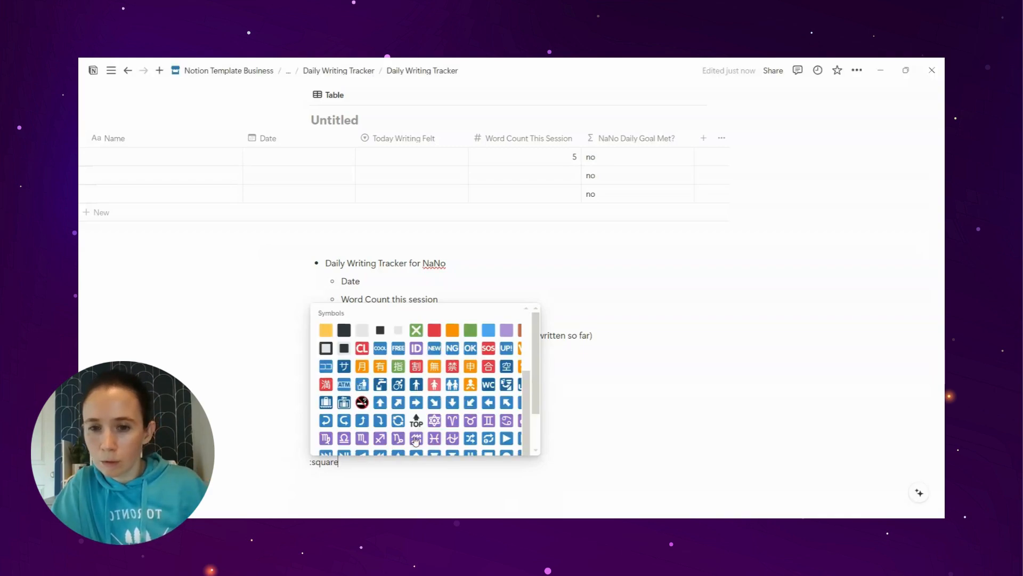
{"action": "scroll", "coordinate": [474, 359], "scroll_direction": "up", "scroll_amount": 1}
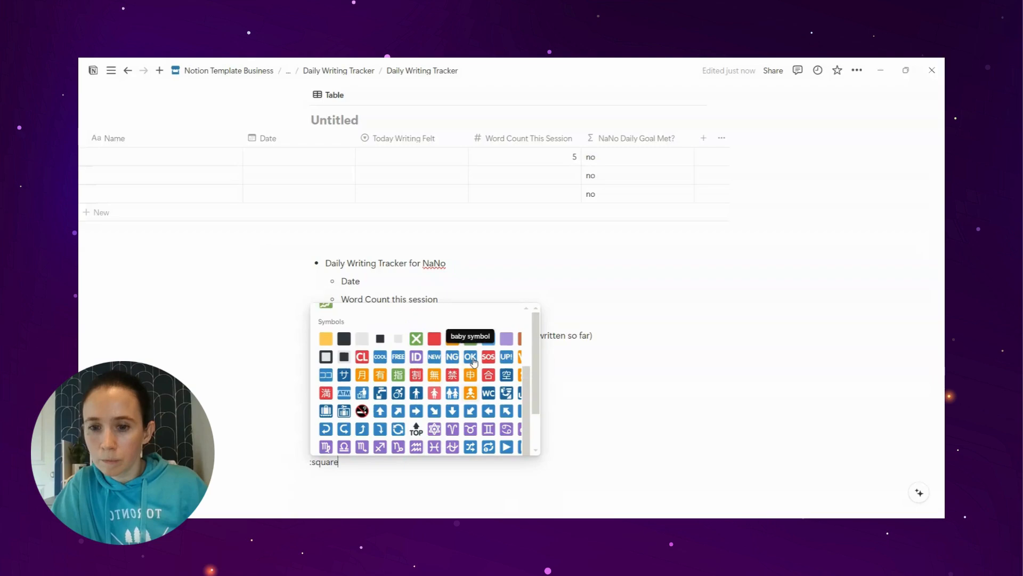
{"action": "scroll", "coordinate": [474, 362], "scroll_direction": "up", "scroll_amount": 3}
{"action": "left_click", "coordinate": [347, 467]}
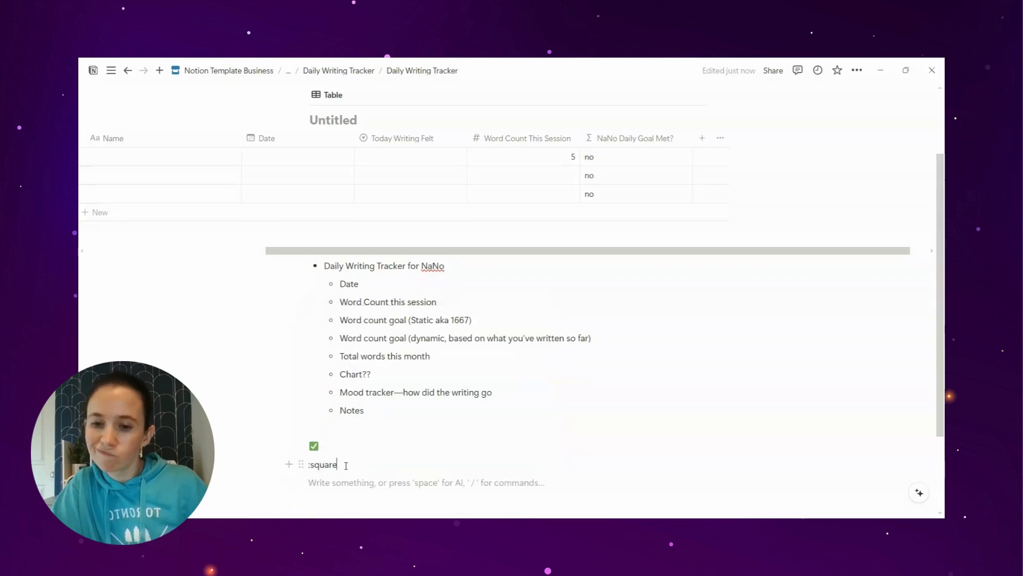
Replace yes with the ✅ emoji in the NaNo Daily Goal Met? formula and save it
{"action": "left_click", "coordinate": [591, 157]}
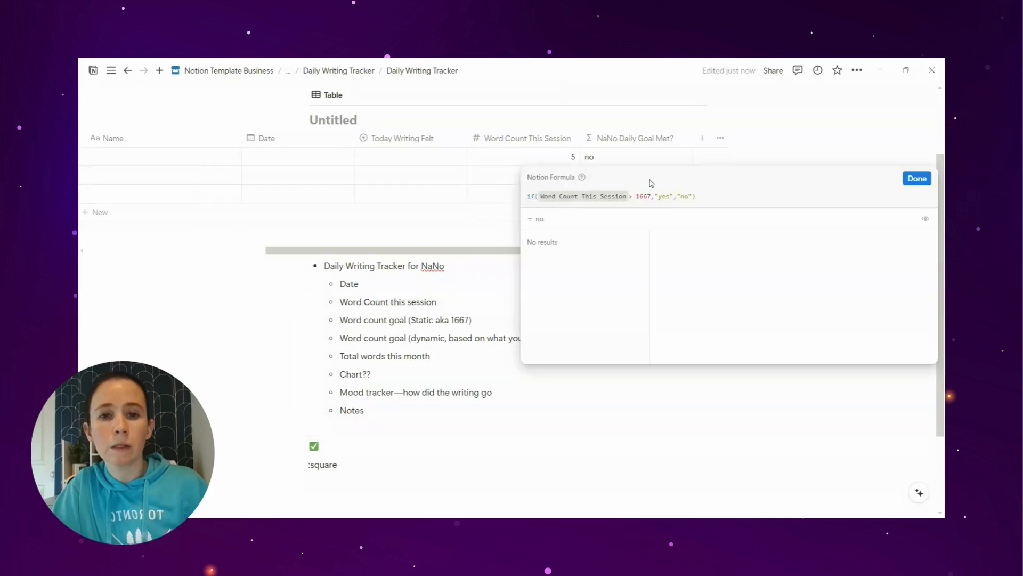
{"action": "double_click", "coordinate": [663, 196]}
{"action": "type", "text": "✅"}
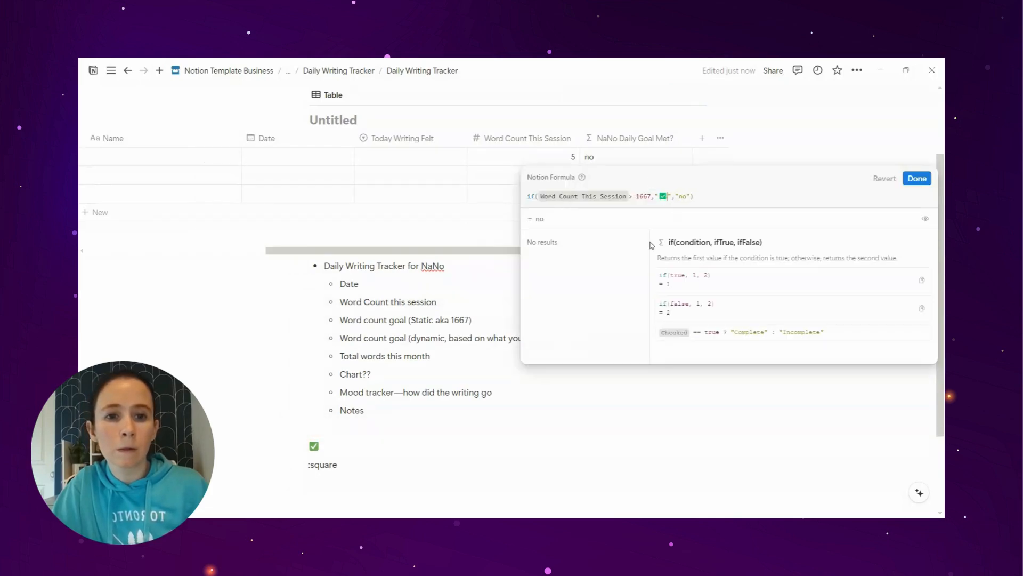
{"action": "key", "text": "Escape"}
Replace the leftover "square" text below the check mark with the red ❌ emoji, searching the emojis for "no"
{"action": "left_click_drag", "start_coordinate": [350, 464], "coordinate": [313, 464]}
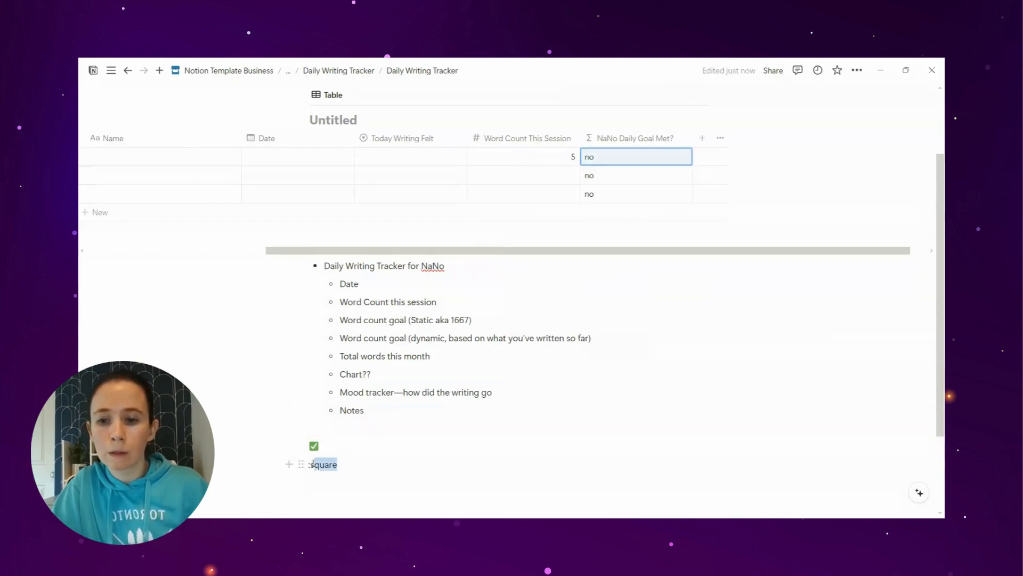
{"action": "type", "text": "x"}
{"action": "key", "text": "BackSpace"}
{"action": "key", "text": "BackSpace"}
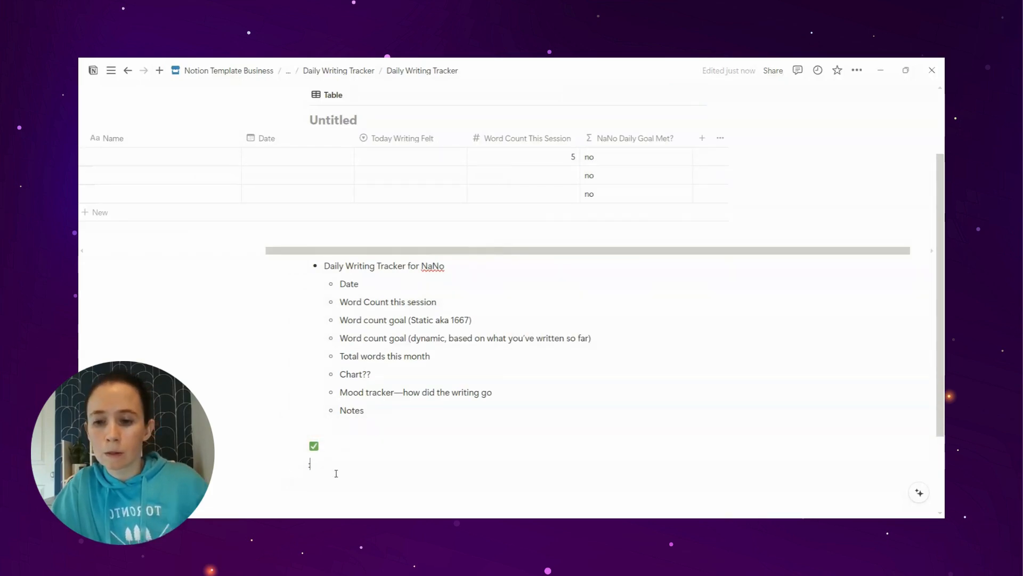
{"action": "type", "text": ":no"}
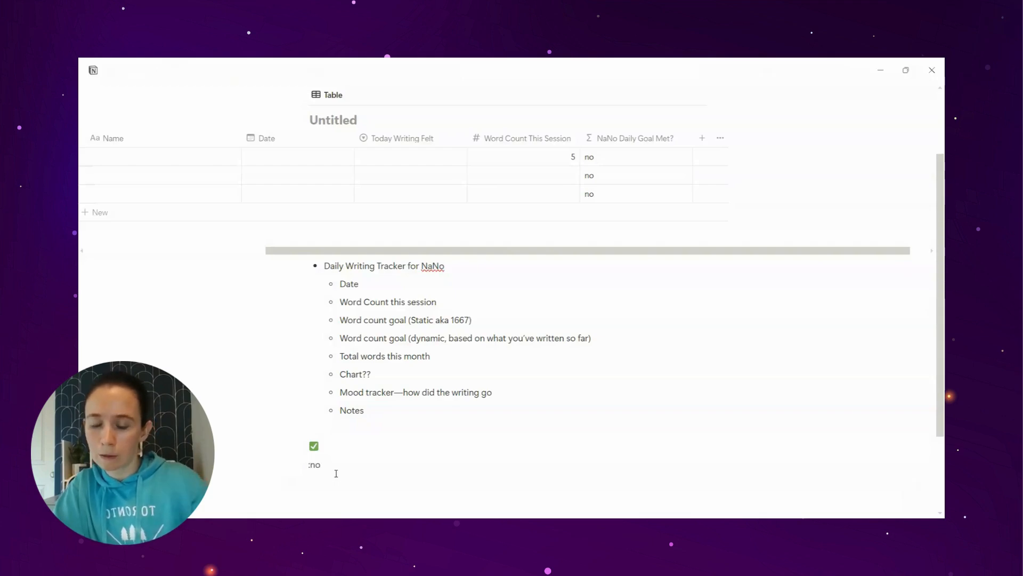
{"action": "key", "text": "BackSpace"}
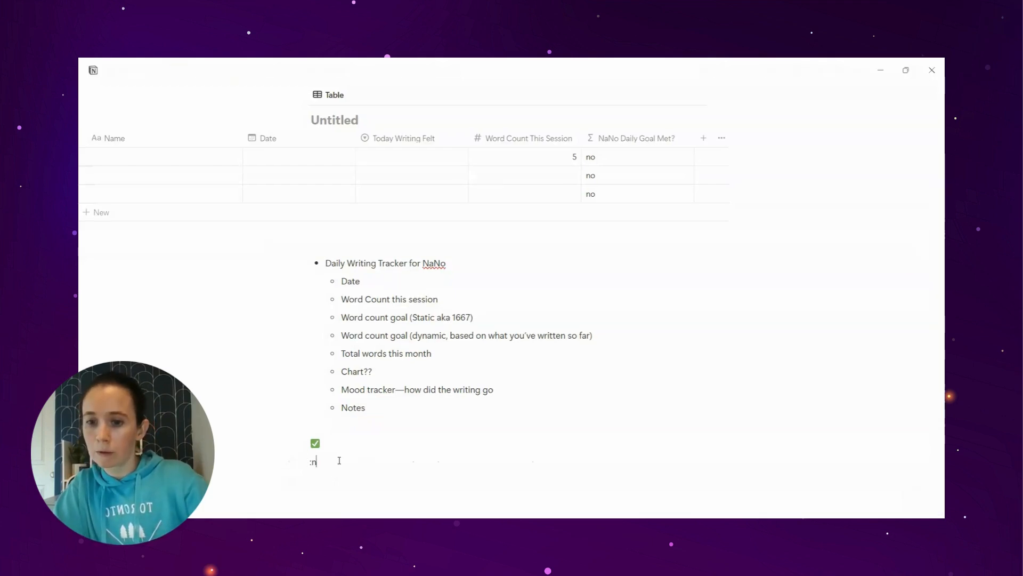
{"action": "type", "text": "o"}
{"action": "scroll", "coordinate": [391, 385], "scroll_direction": "down", "scroll_amount": 5}
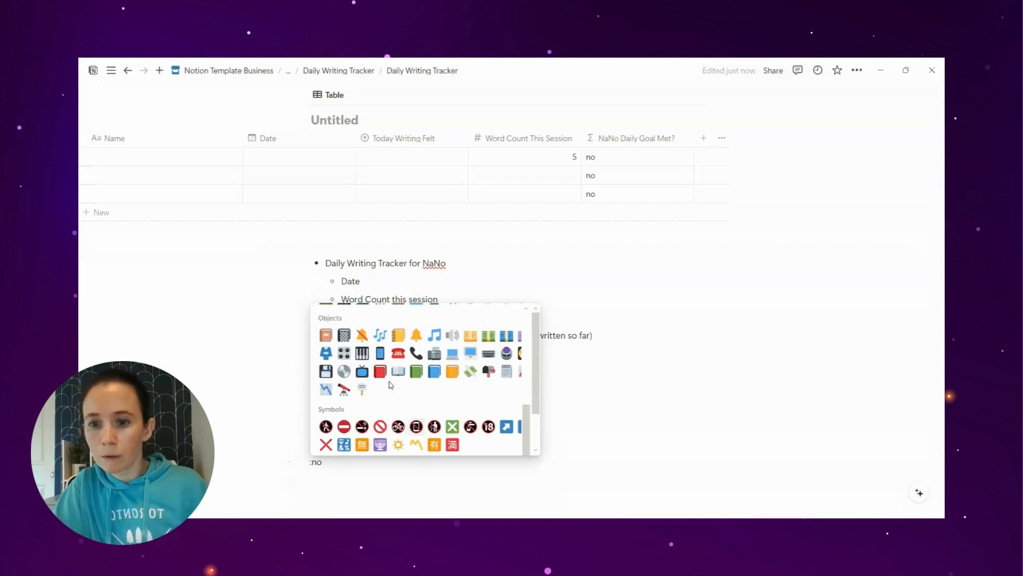
{"action": "scroll", "coordinate": [391, 384], "scroll_direction": "down", "scroll_amount": 1}
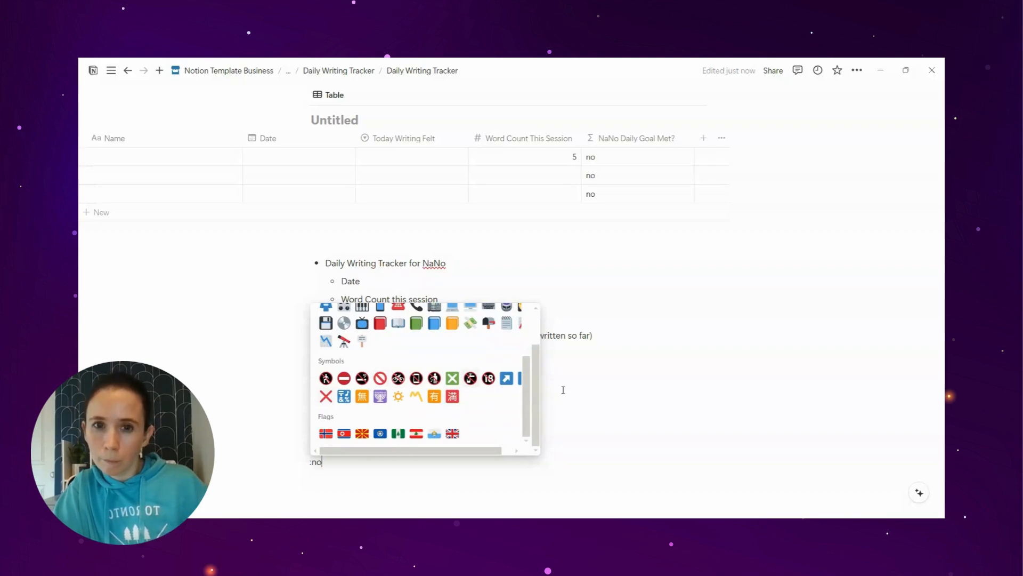
{"action": "key", "text": "Return"}
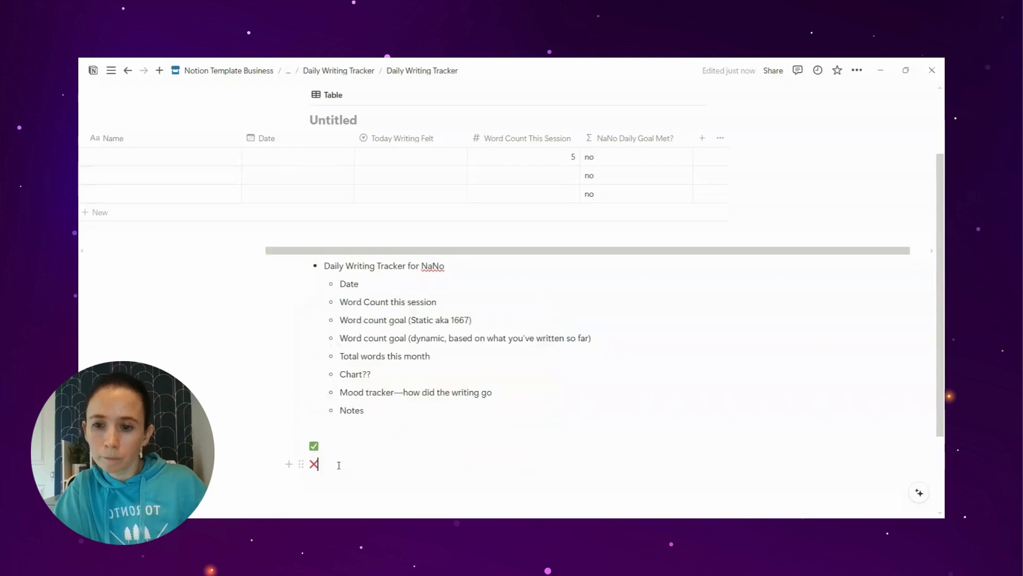
Replace no with the ❌ emoji in the NaNo Daily Goal Met? formula and save it
{"action": "scroll", "coordinate": [516, 384], "scroll_direction": "up", "scroll_amount": 1}
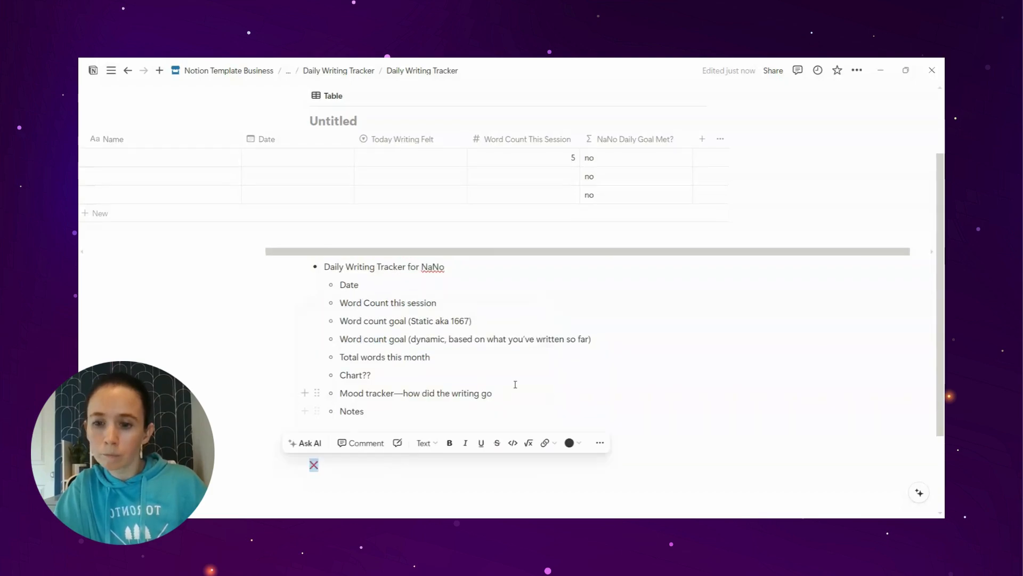
{"action": "scroll", "coordinate": [603, 262], "scroll_direction": "up", "scroll_amount": 2}
{"action": "left_click", "coordinate": [603, 262]}
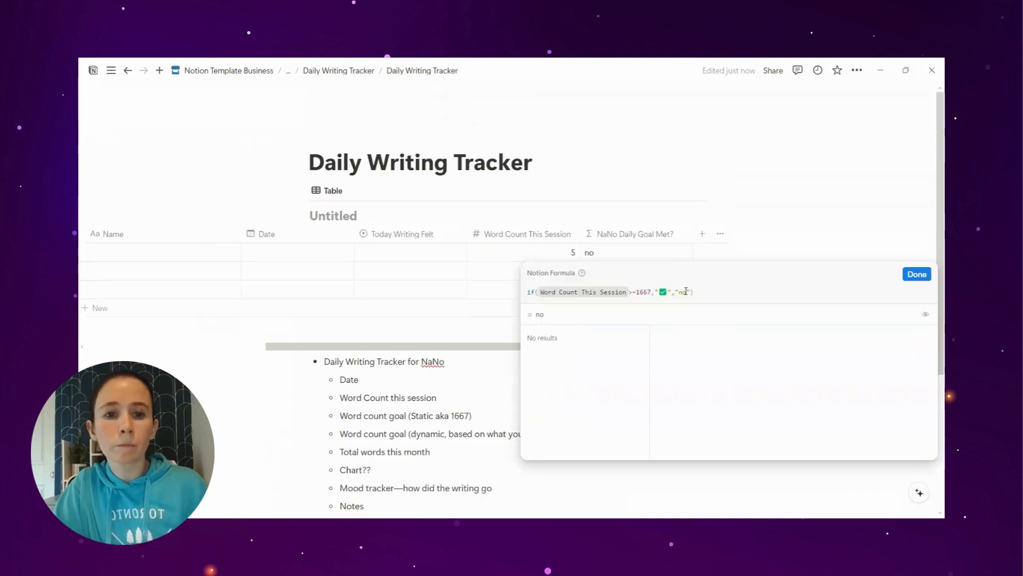
{"action": "double_click", "coordinate": [682, 292]}
{"action": "type", "text": "❌"}
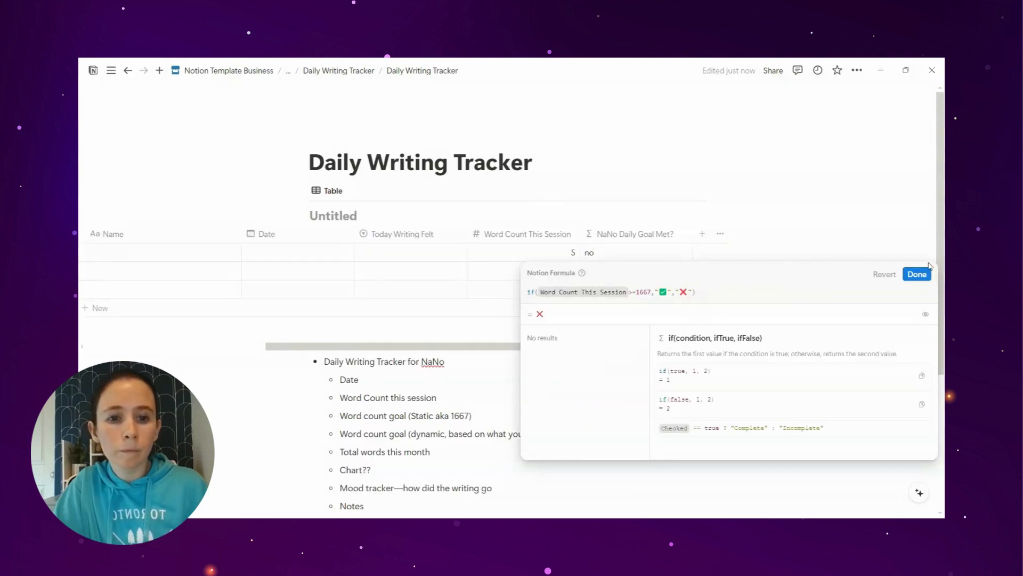
{"action": "key", "text": "Escape"}
Enter 2000 as the Word Count This Session in the second row
{"action": "left_click", "coordinate": [555, 271]}
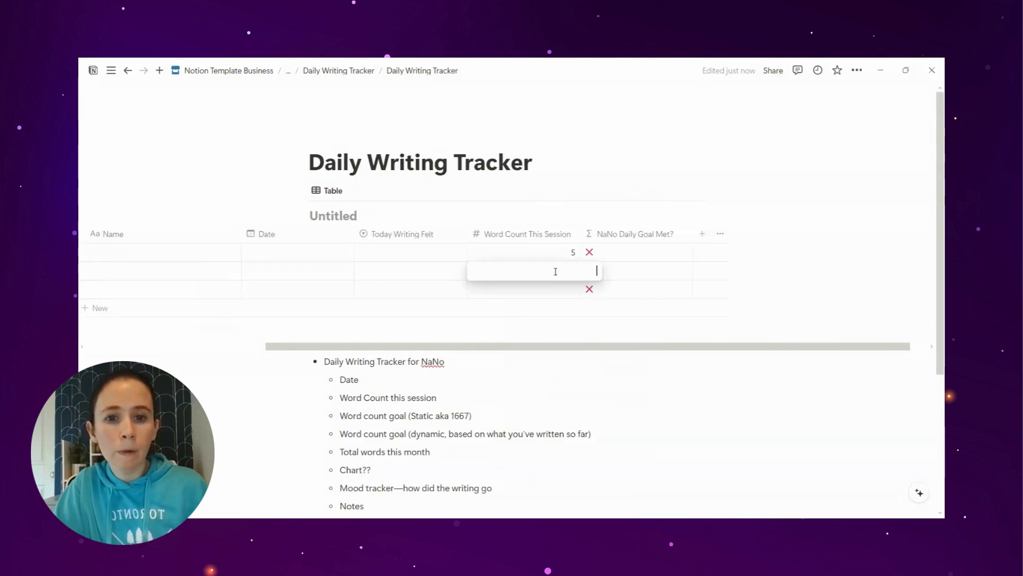
{"action": "type", "text": "2000"}
{"action": "key", "text": "Return"}
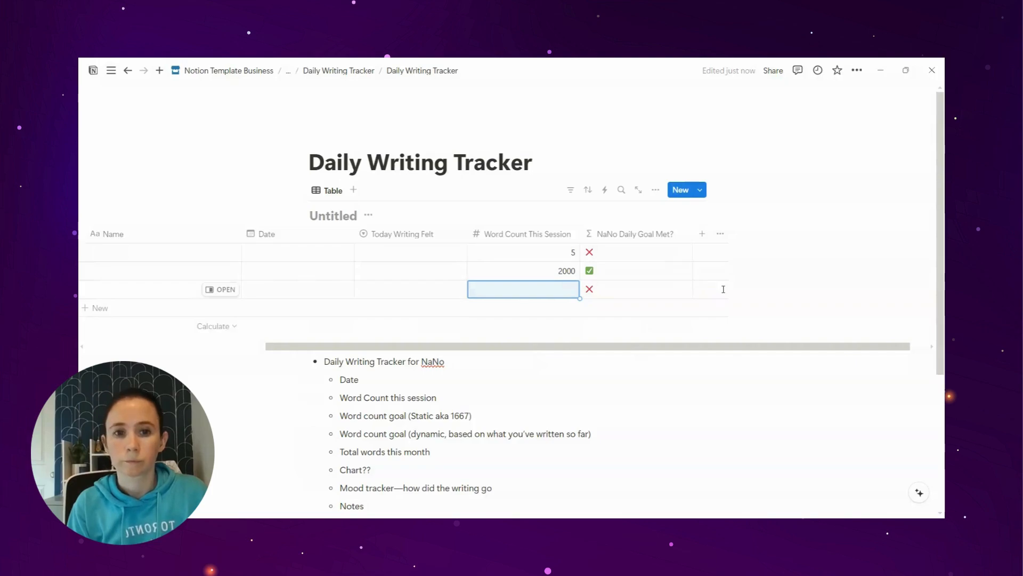
Add a property named NaNo Goal to the tracker database and set its type to Number
{"action": "left_click", "coordinate": [703, 234]}
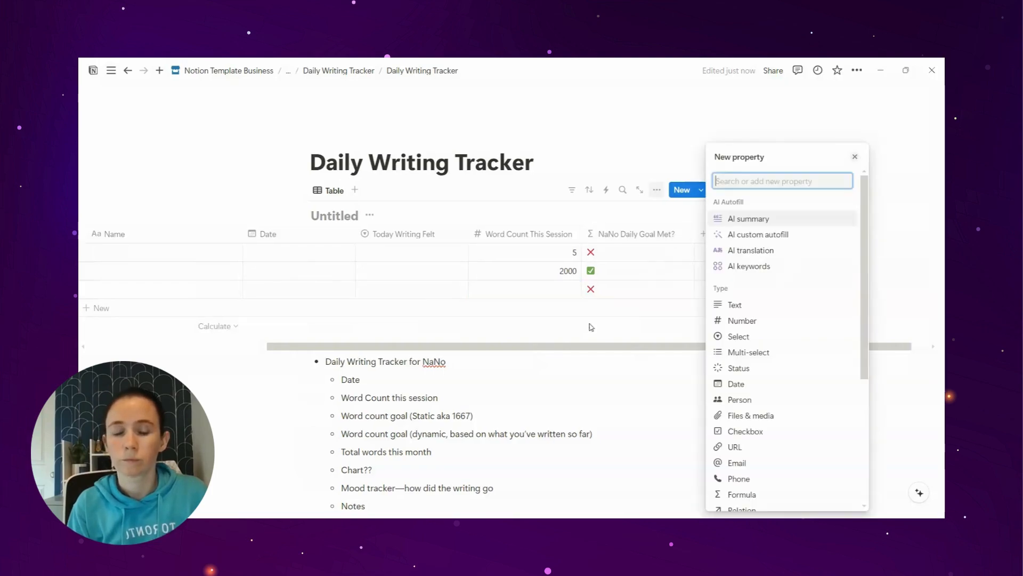
{"action": "type", "text": "NaNoGoal"}
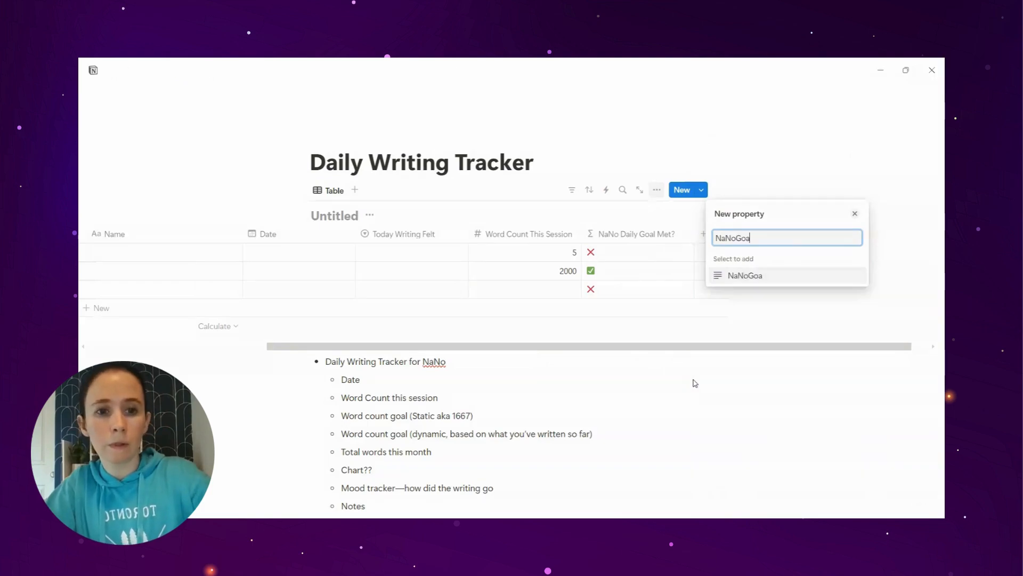
{"action": "key", "text": "Left"}
{"action": "key", "text": "Left"}
{"action": "key", "text": "Left"}
{"action": "key", "text": "Left"}
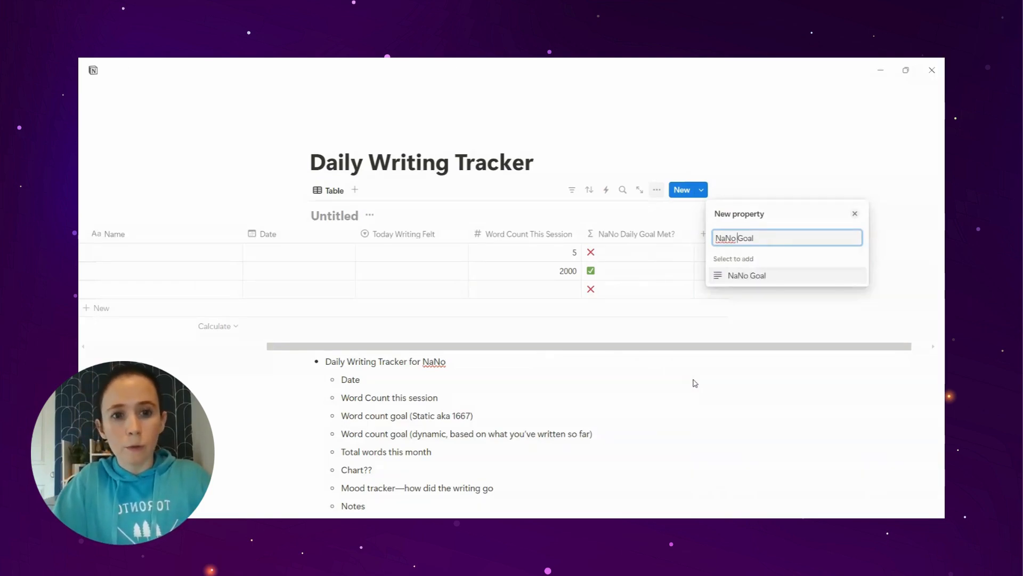
{"action": "key", "text": "Return"}
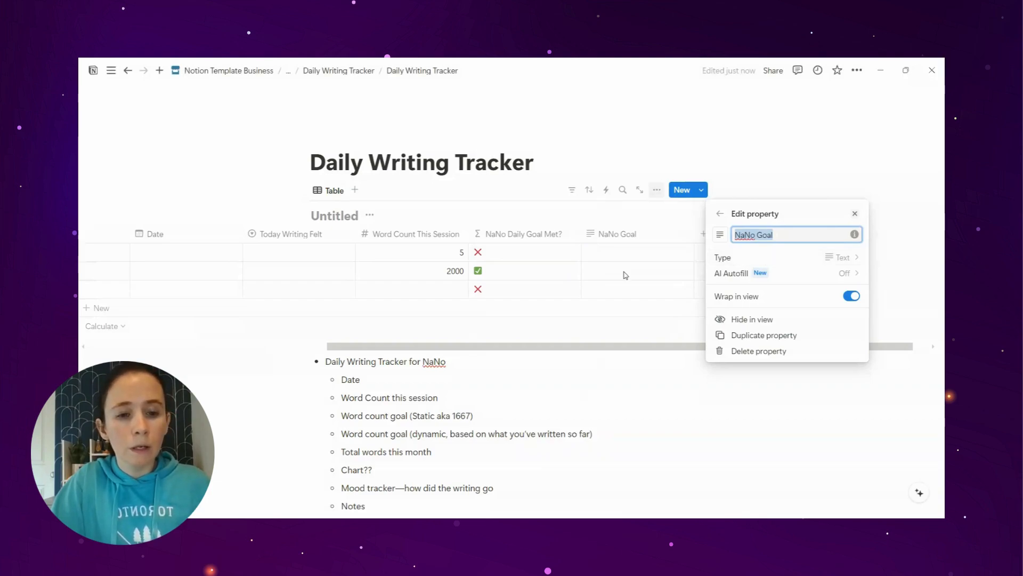
{"action": "left_click", "coordinate": [817, 258]}
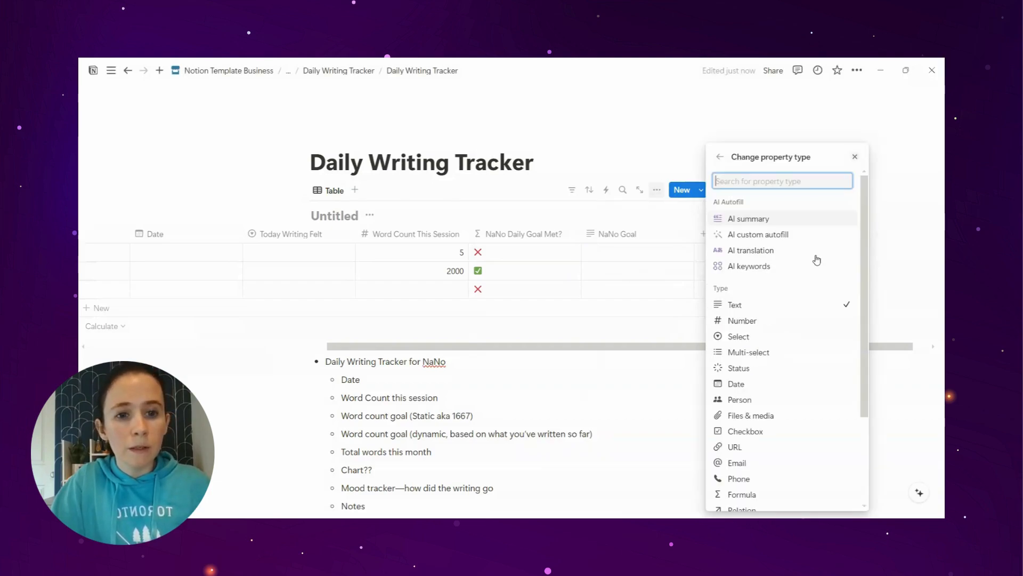
{"action": "left_click", "coordinate": [793, 323]}
Enter 1667, 3334 and 5001 as the NaNo Goal values in the first, second and third rows
{"action": "left_click", "coordinate": [622, 258]}
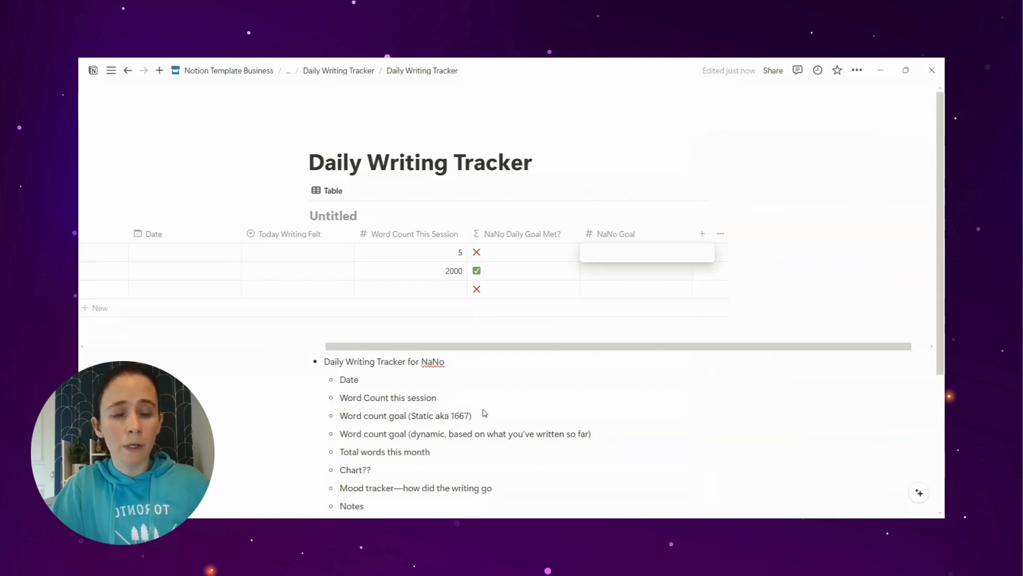
{"action": "type", "text": "166"}
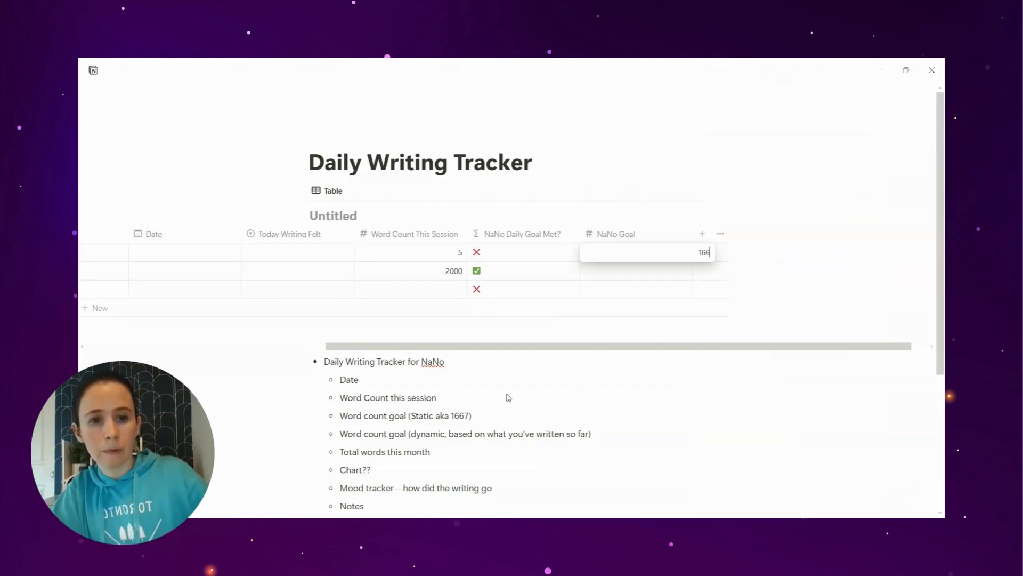
{"action": "type", "text": "7"}
{"action": "key", "text": "Return"}
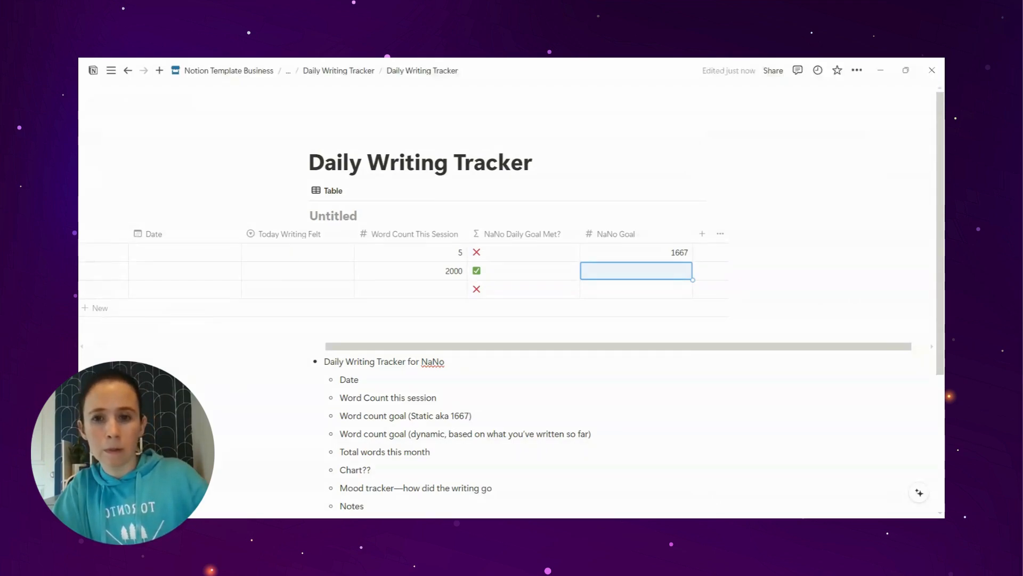
{"action": "left_click", "coordinate": [624, 273]}
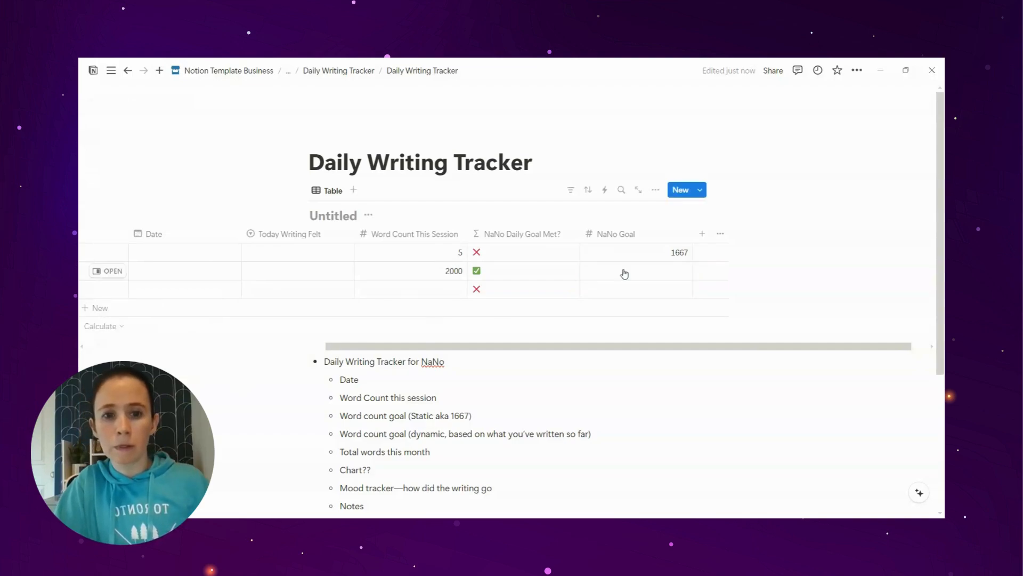
{"action": "left_click", "coordinate": [624, 274]}
{"action": "type", "text": "3334"}
{"action": "key", "text": "Return"}
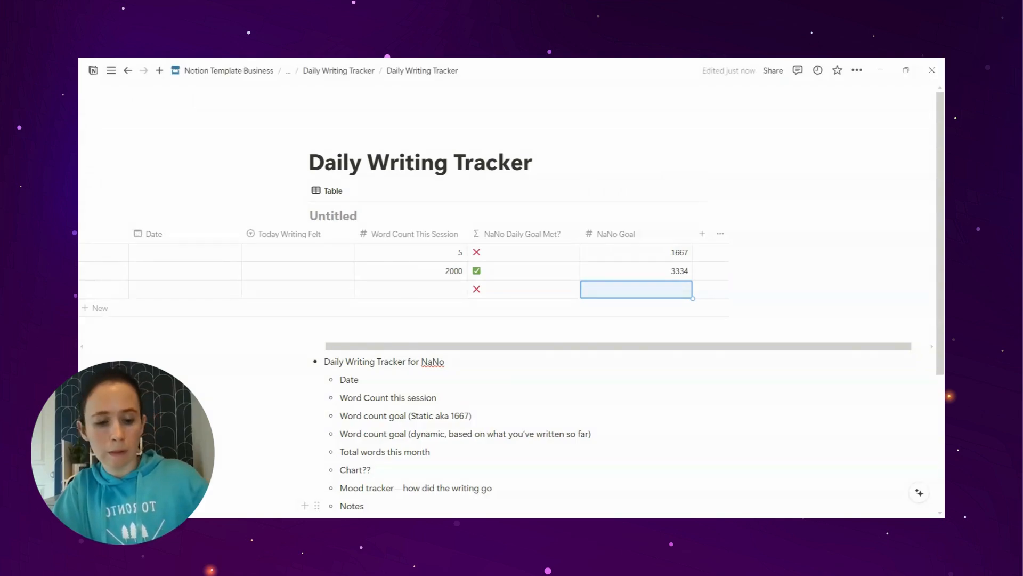
{"action": "left_click", "coordinate": [651, 288]}
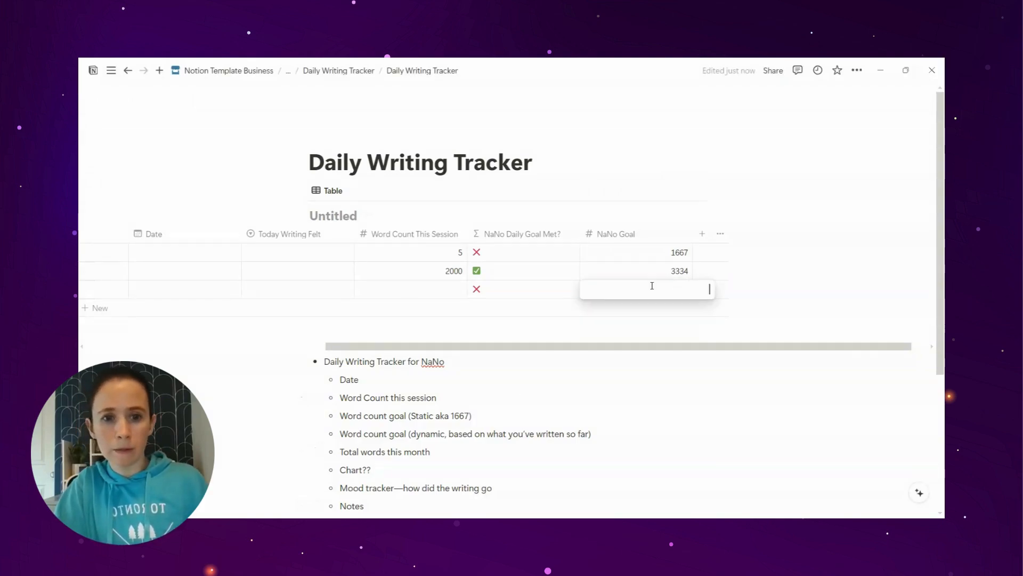
{"action": "type", "text": "5001"}
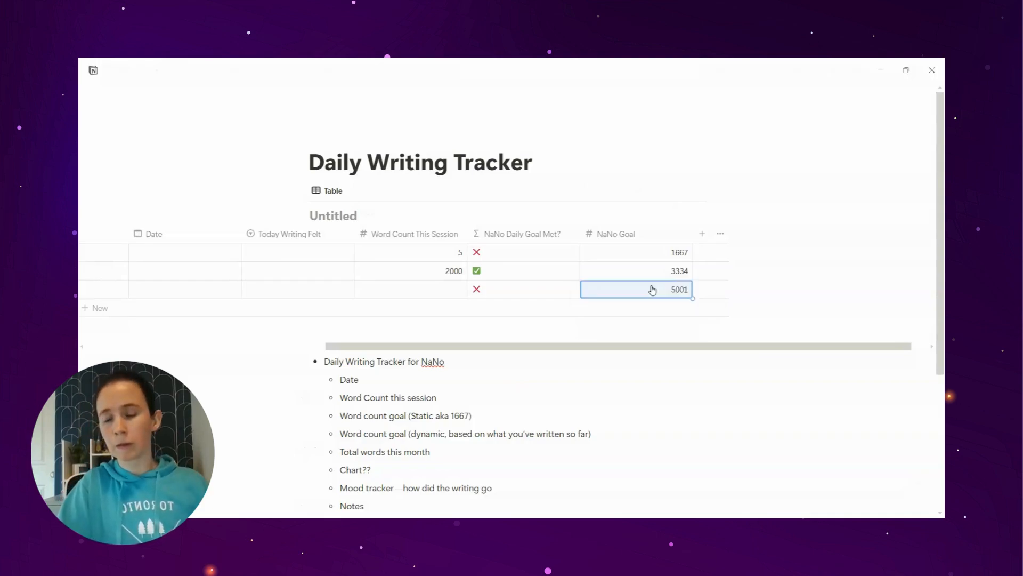
Set the Date of the first row to November 1, 2024
{"action": "left_click_drag", "start_coordinate": [559, 346], "coordinate": [328, 344]}
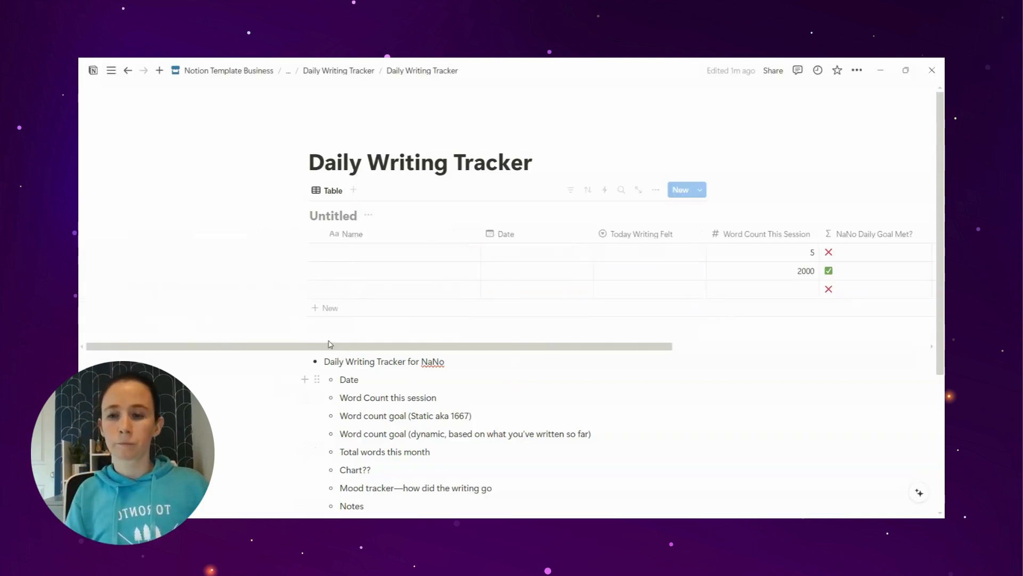
{"action": "left_click", "coordinate": [537, 252]}
{"action": "left_click", "coordinate": [611, 241]}
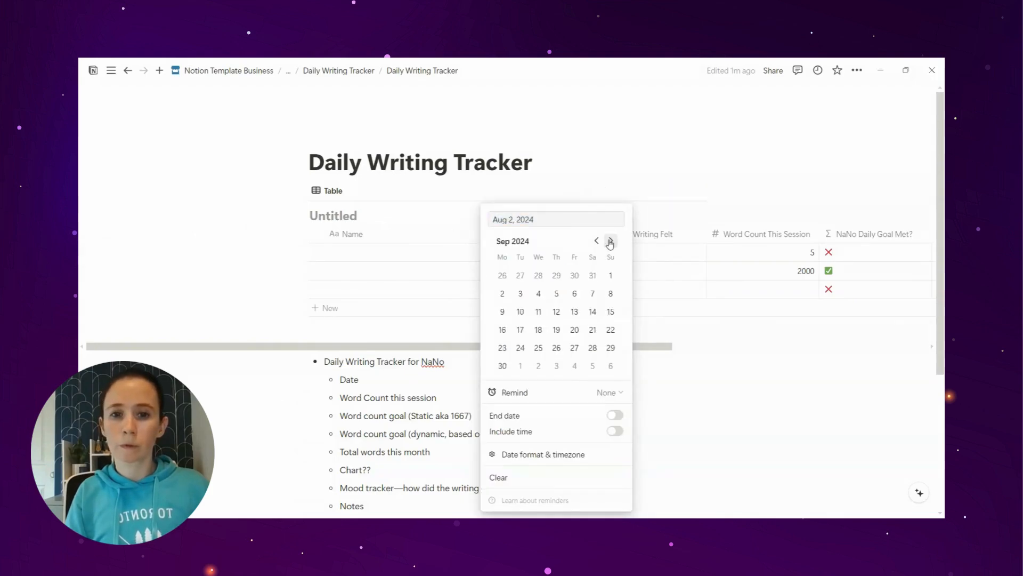
{"action": "left_click", "coordinate": [610, 243]}
{"action": "left_click", "coordinate": [610, 242]}
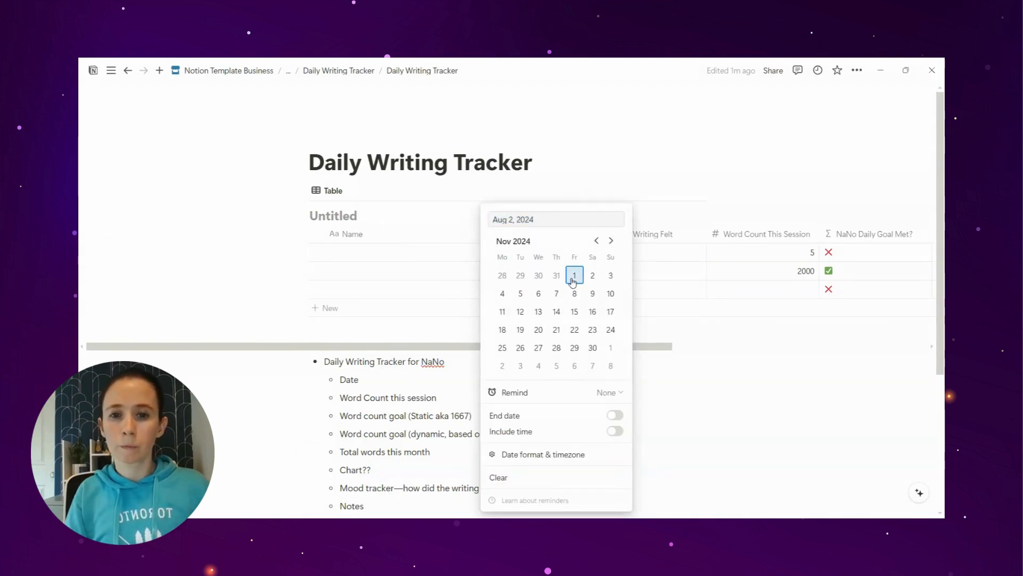
{"action": "left_click", "coordinate": [574, 276]}
Set the Date of the second row to November 2, 2024
{"action": "left_click", "coordinate": [510, 283]}
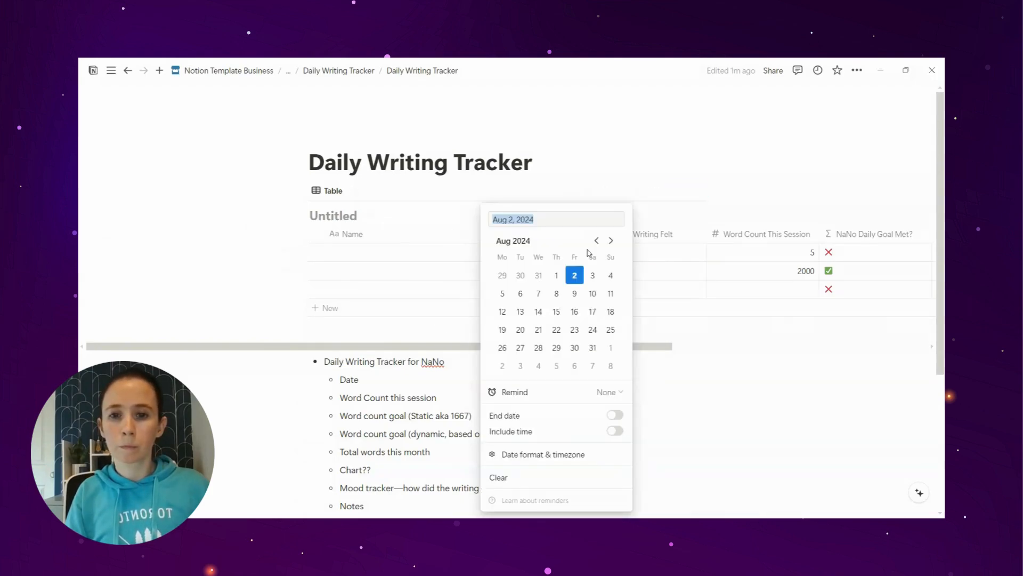
{"action": "left_click", "coordinate": [611, 241]}
{"action": "left_click", "coordinate": [610, 240]}
{"action": "left_click", "coordinate": [611, 240]}
{"action": "left_click", "coordinate": [593, 275]}
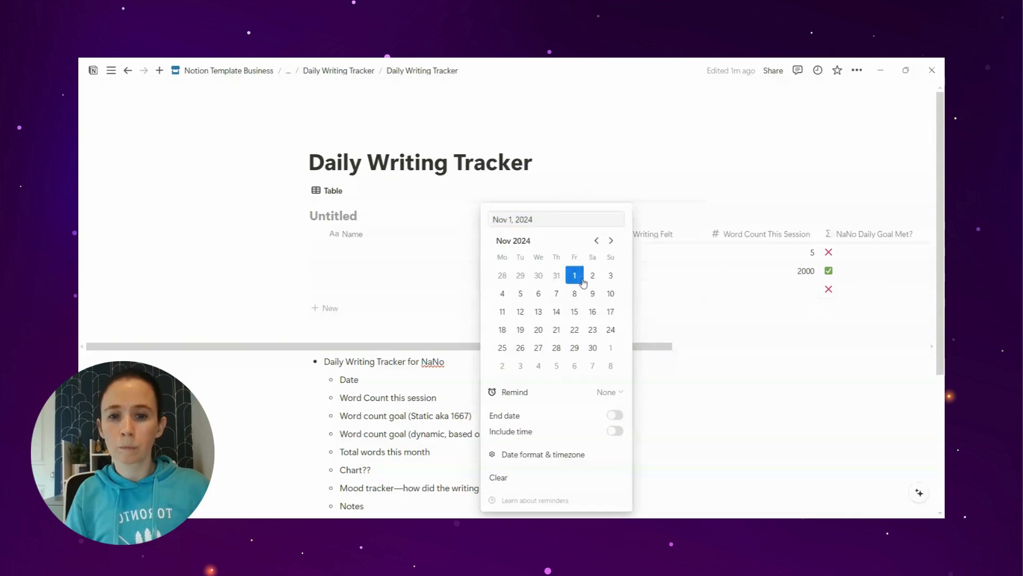
{"action": "key", "text": "Escape"}
Set the Date of the third row to November 3, 2024
{"action": "left_click", "coordinate": [512, 289]}
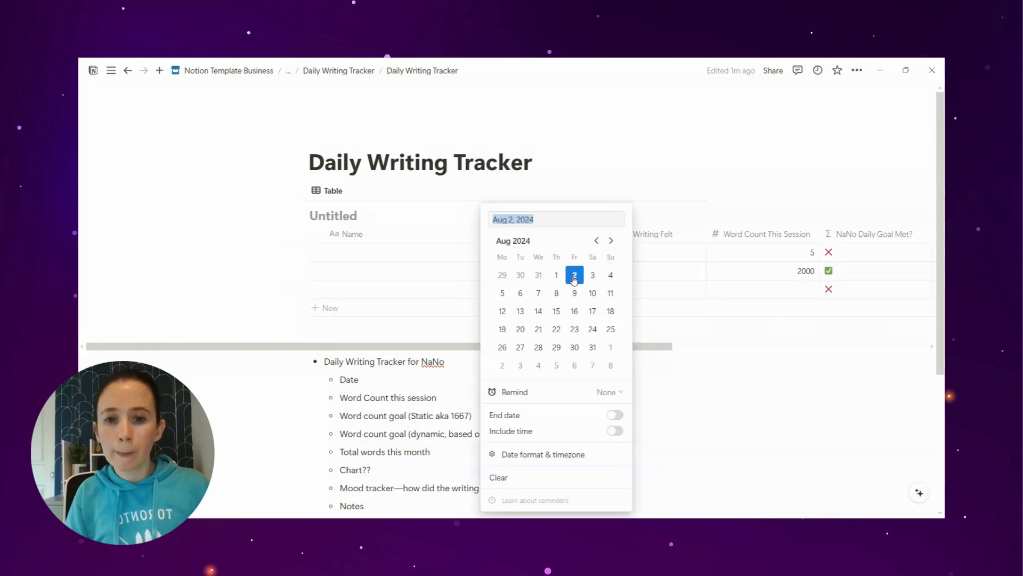
{"action": "left_click", "coordinate": [611, 240]}
{"action": "left_click", "coordinate": [611, 240]}
{"action": "left_click", "coordinate": [610, 241]}
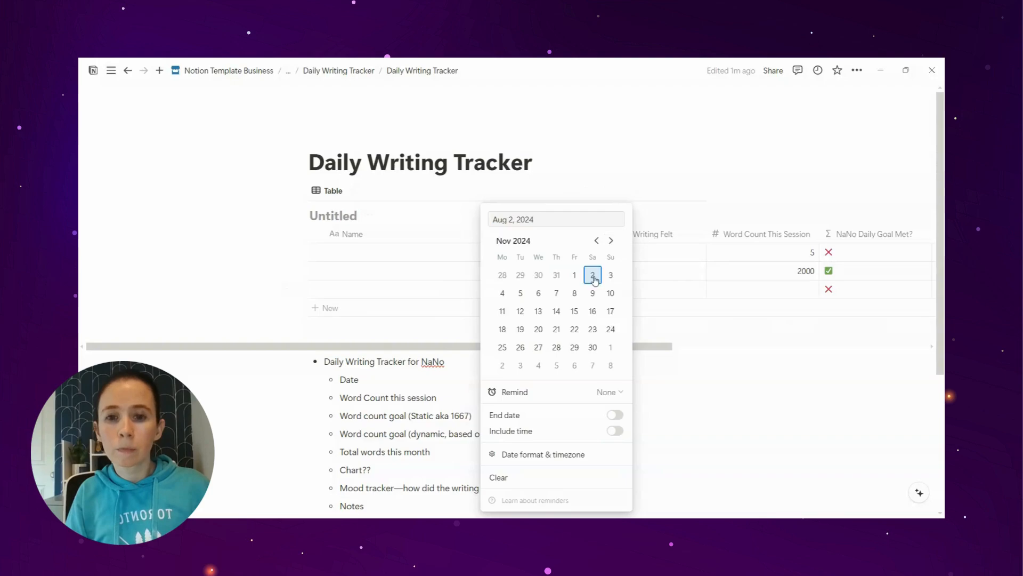
{"action": "left_click", "coordinate": [611, 275]}
{"action": "key", "text": "Escape"}
{"action": "scroll", "coordinate": [598, 329], "scroll_direction": "right", "scroll_amount": 5}
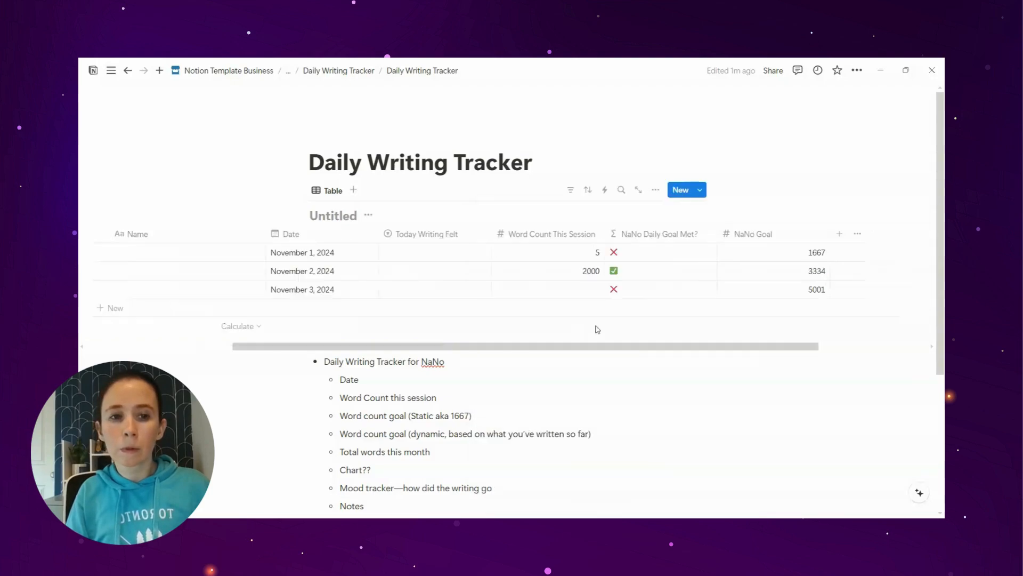
{"action": "scroll", "coordinate": [649, 321], "scroll_direction": "right", "scroll_amount": 2}
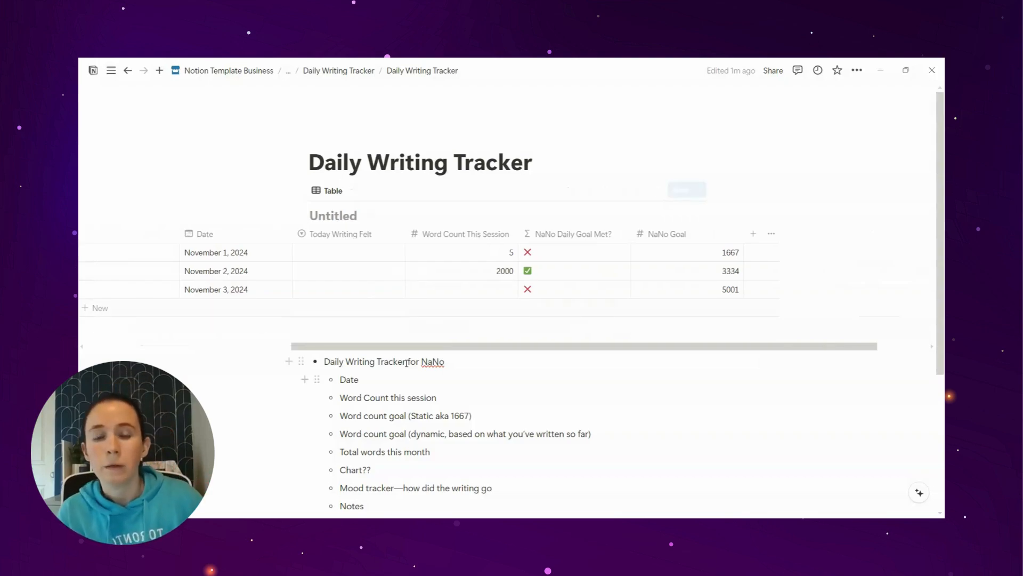
{"action": "left_click_drag", "start_coordinate": [537, 347], "coordinate": [588, 355]}
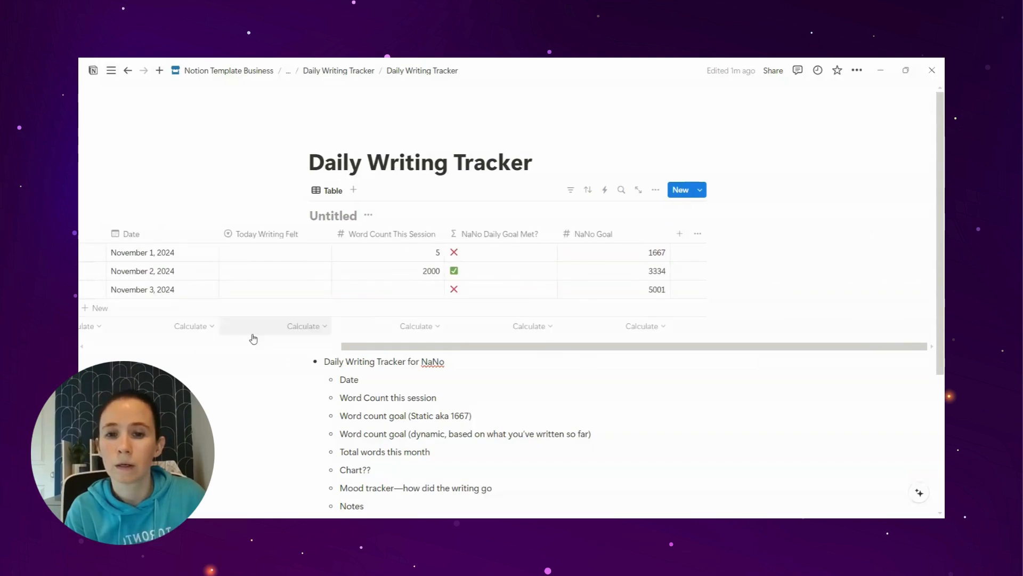
{"action": "left_click", "coordinate": [680, 233]}
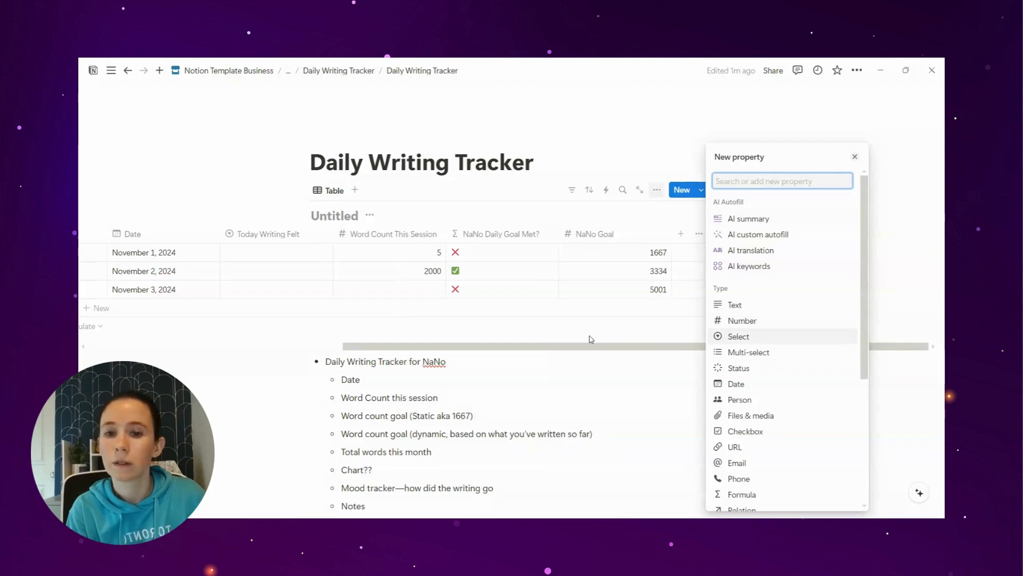
{"action": "left_click", "coordinate": [589, 339]}
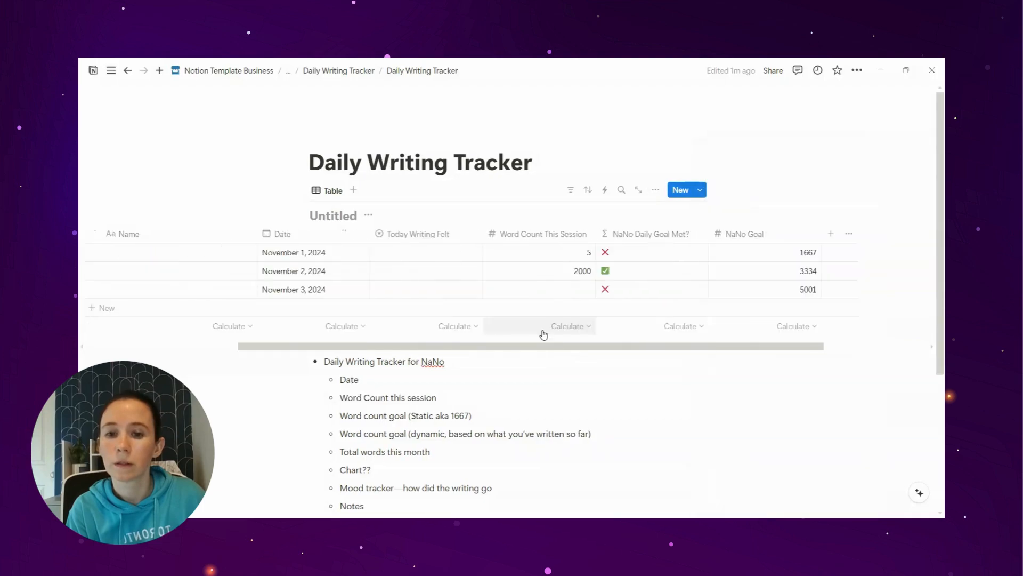
Calculate the Sum of the Word Count This Session column below the table
{"action": "left_click", "coordinate": [544, 334]}
{"action": "mouse_move", "coordinate": [527, 380]}
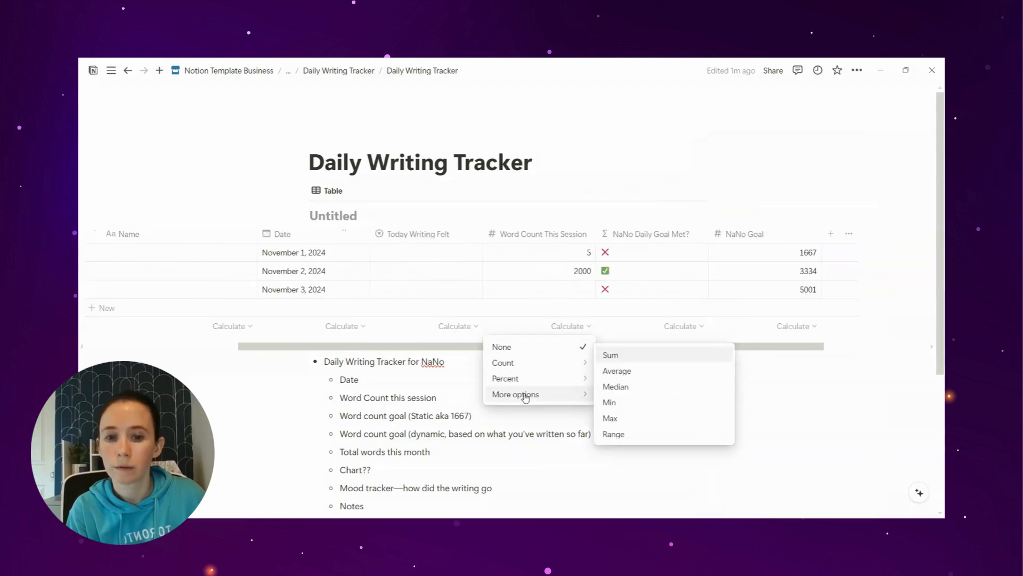
{"action": "left_click", "coordinate": [610, 355]}
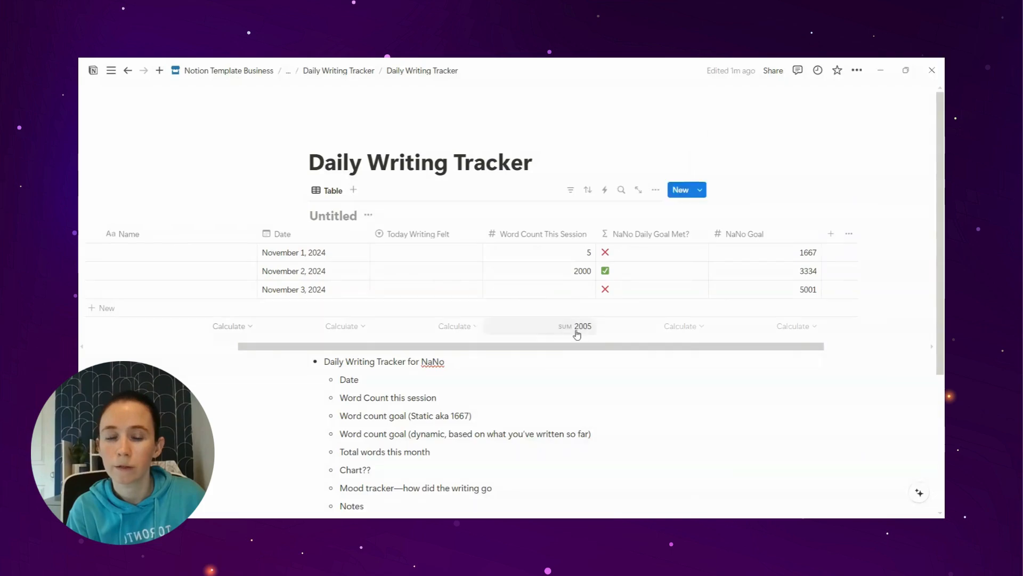
{"action": "left_click_drag", "start_coordinate": [579, 346], "coordinate": [684, 359]}
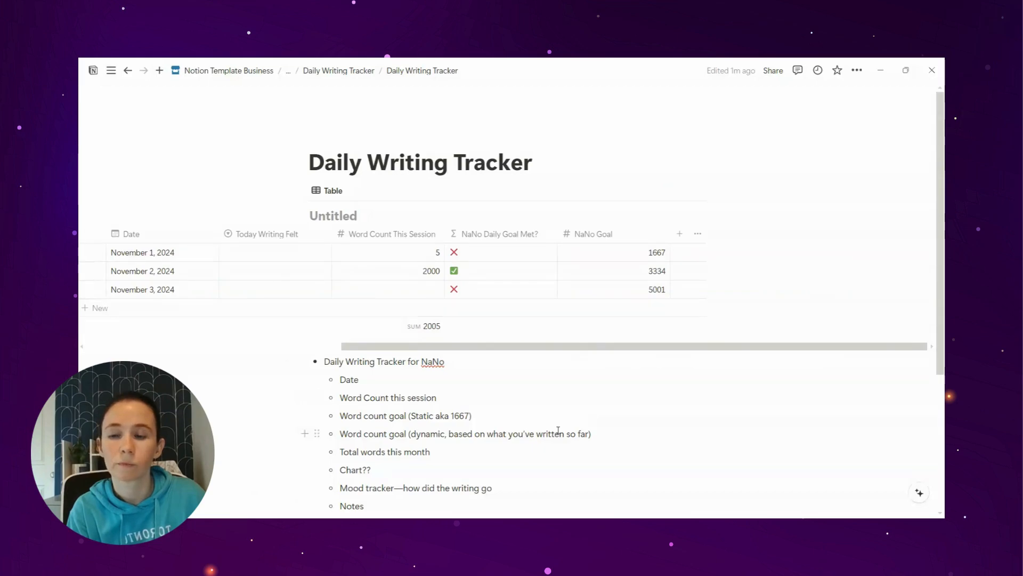
{"action": "scroll", "coordinate": [547, 354], "scroll_direction": "down", "scroll_amount": 1}
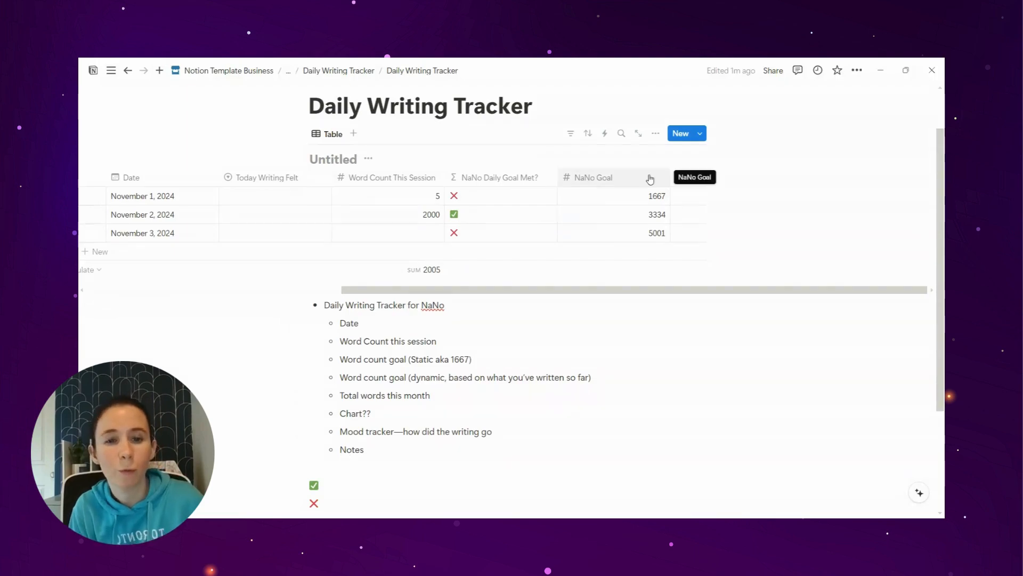
{"action": "triple_click", "coordinate": [501, 377]}
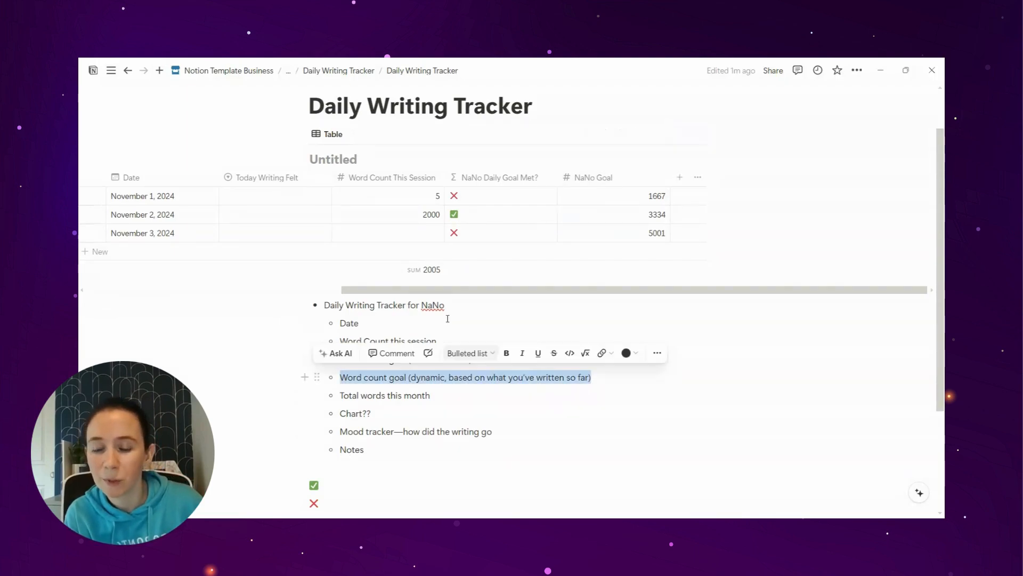
{"action": "left_click", "coordinate": [460, 421]}
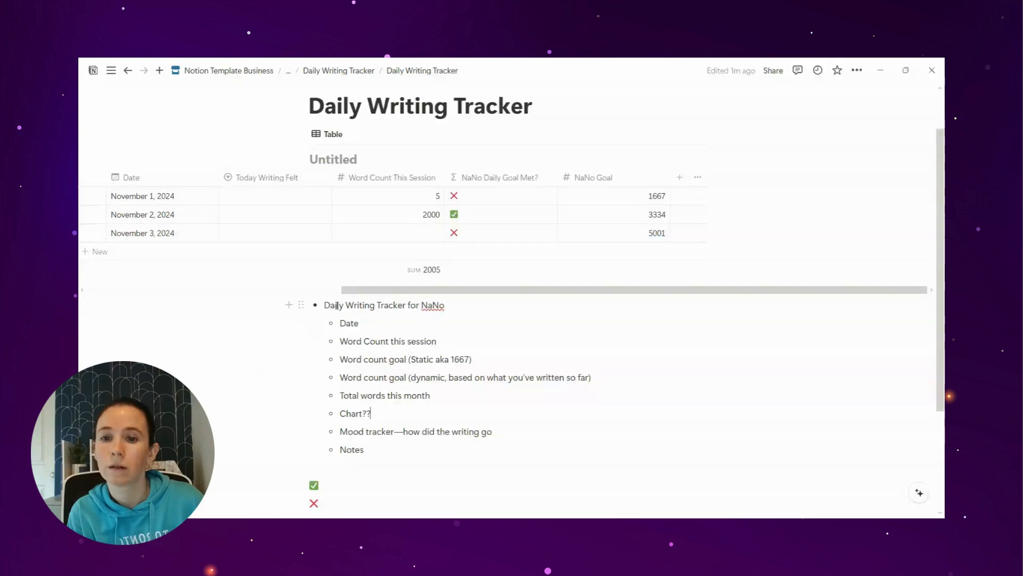
Add a Chart view to the writing tracker database and name it Total Word Count
{"action": "left_click_drag", "start_coordinate": [386, 293], "coordinate": [354, 125]}
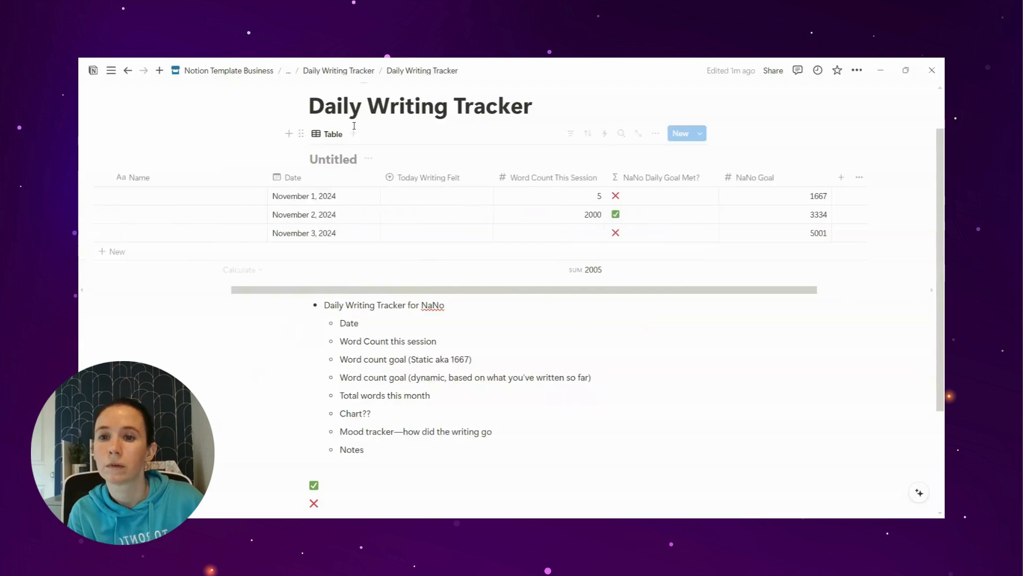
{"action": "left_click", "coordinate": [354, 134]}
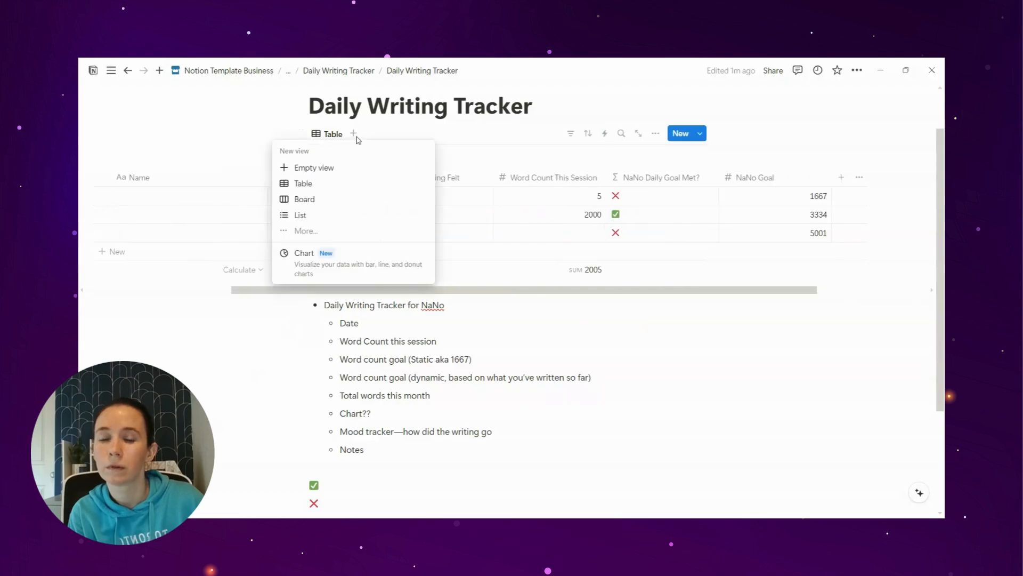
{"action": "left_click", "coordinate": [305, 252]}
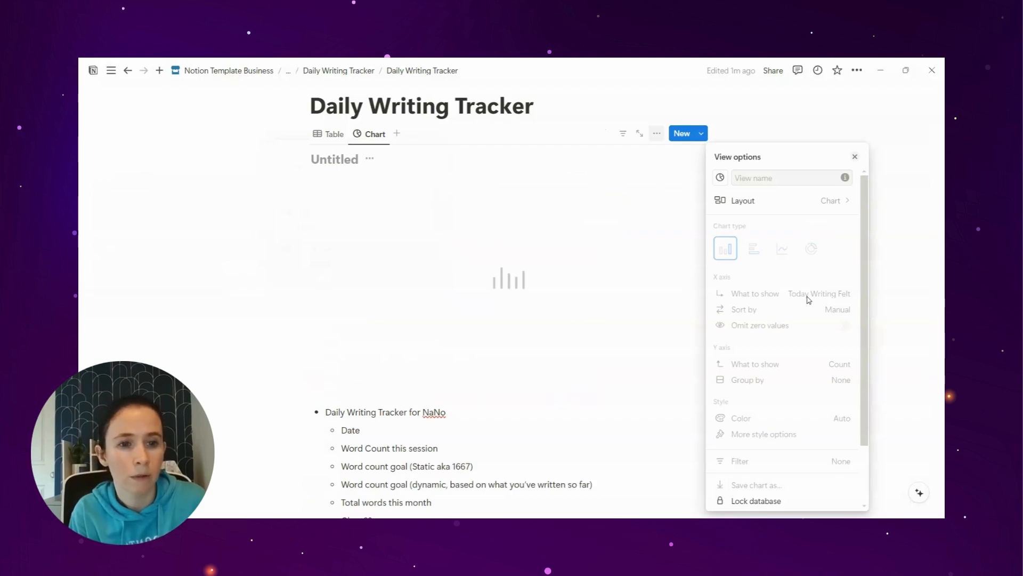
{"action": "left_click", "coordinate": [831, 184]}
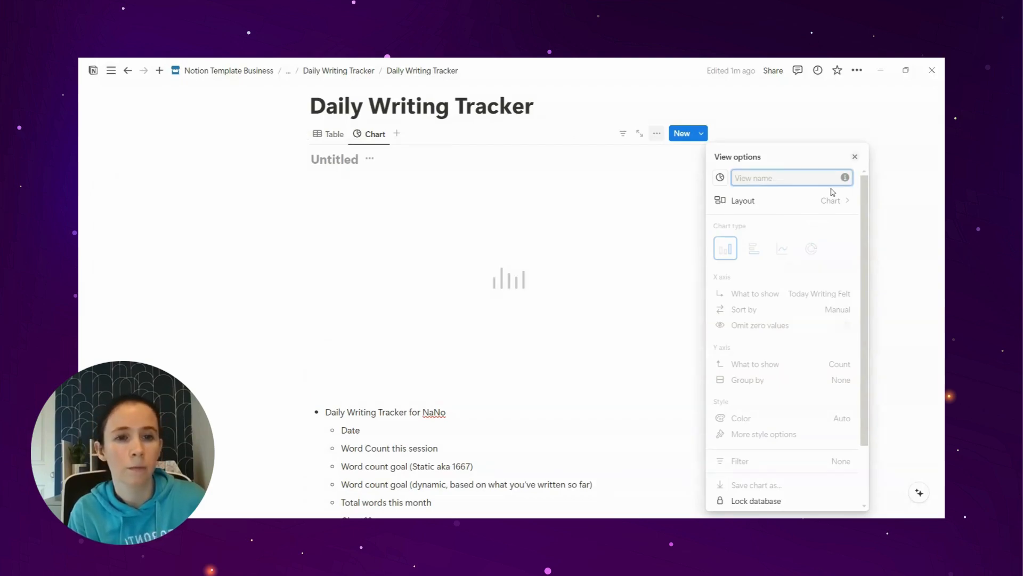
{"action": "type", "text": "Total"}
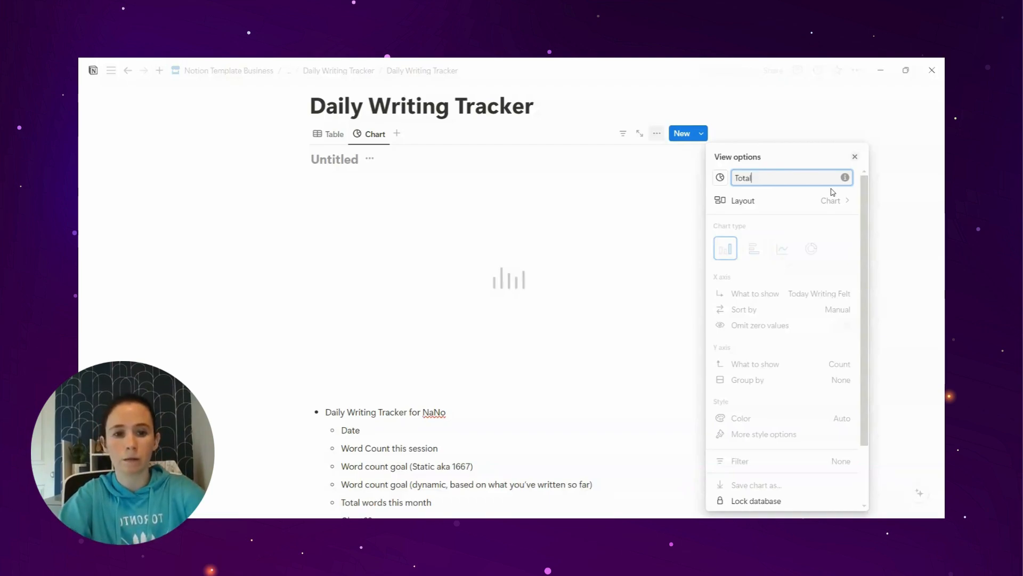
{"action": "type", "text": " Word Count"}
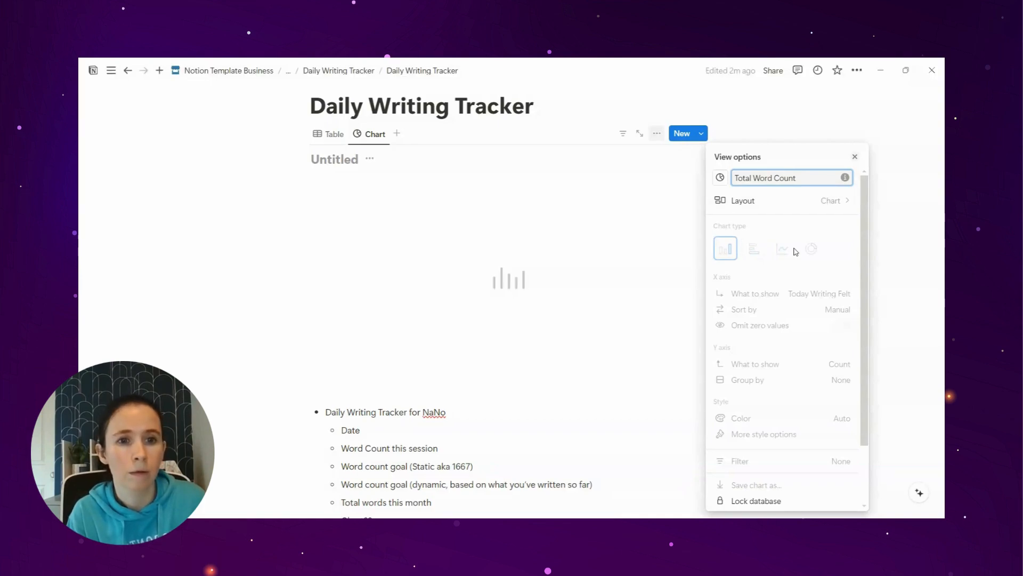
{"action": "key", "text": "Return"}
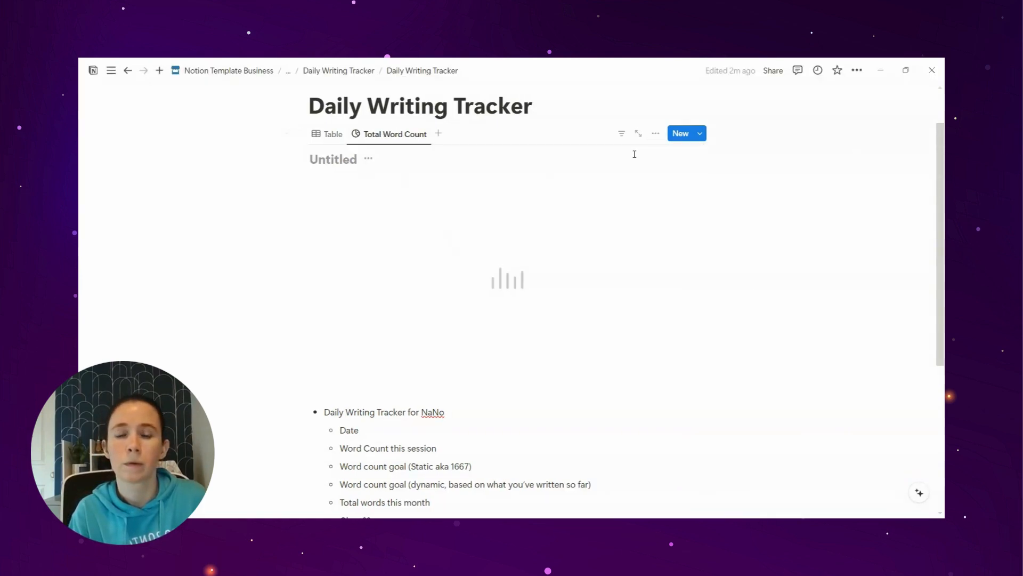
Review the Total Word Count view's layout, axis and style options
{"action": "left_click", "coordinate": [621, 136]}
{"action": "left_click", "coordinate": [313, 177]}
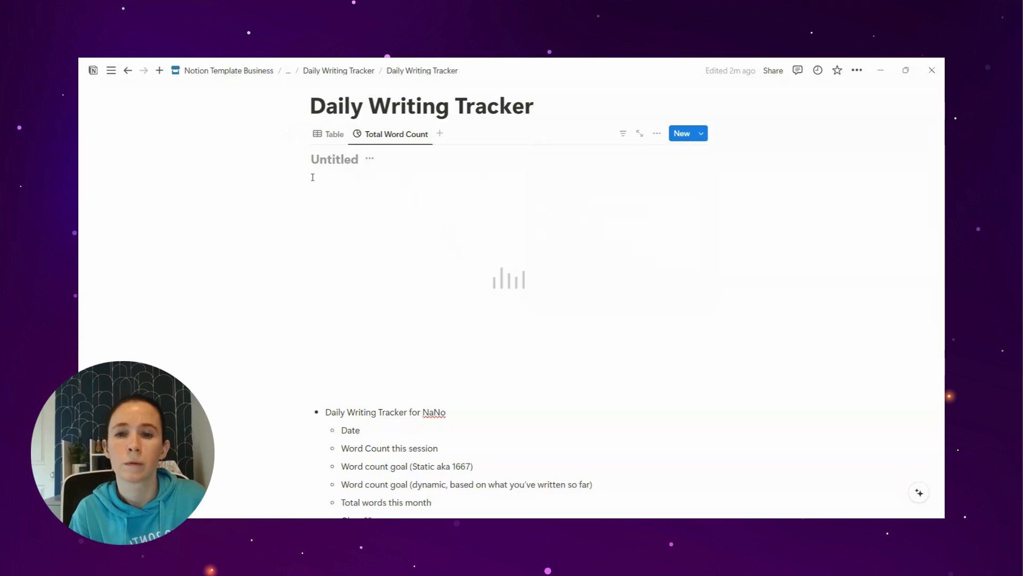
{"action": "left_click", "coordinate": [370, 159]}
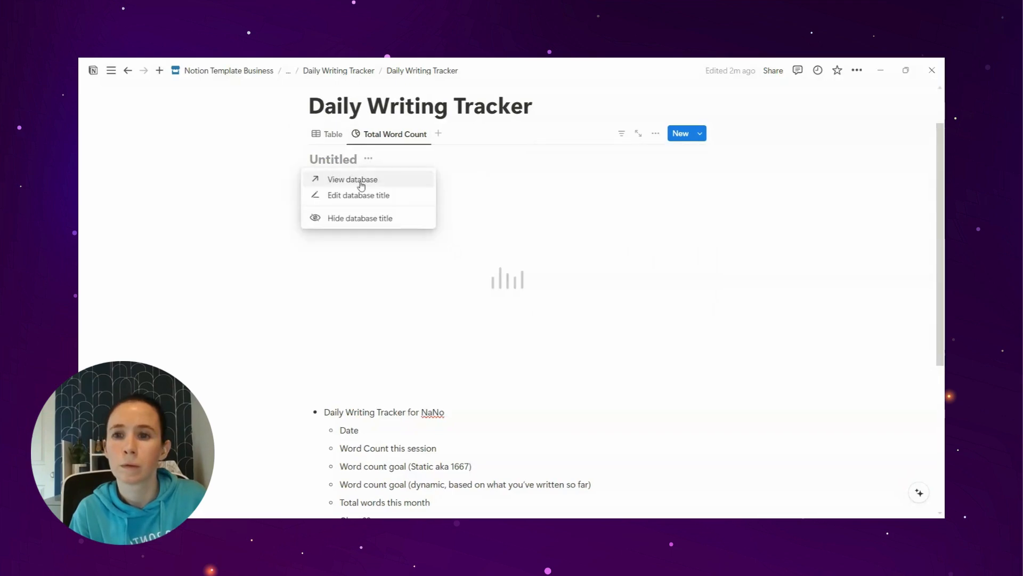
{"action": "left_click", "coordinate": [397, 138]}
{"action": "left_click", "coordinate": [397, 137]}
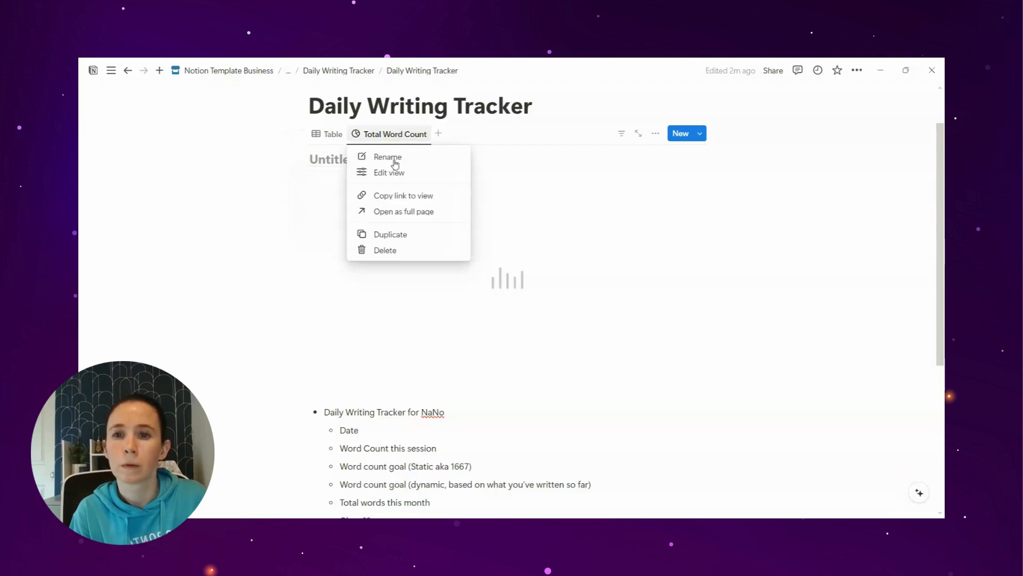
{"action": "left_click", "coordinate": [389, 172]}
{"action": "left_click", "coordinate": [743, 200]}
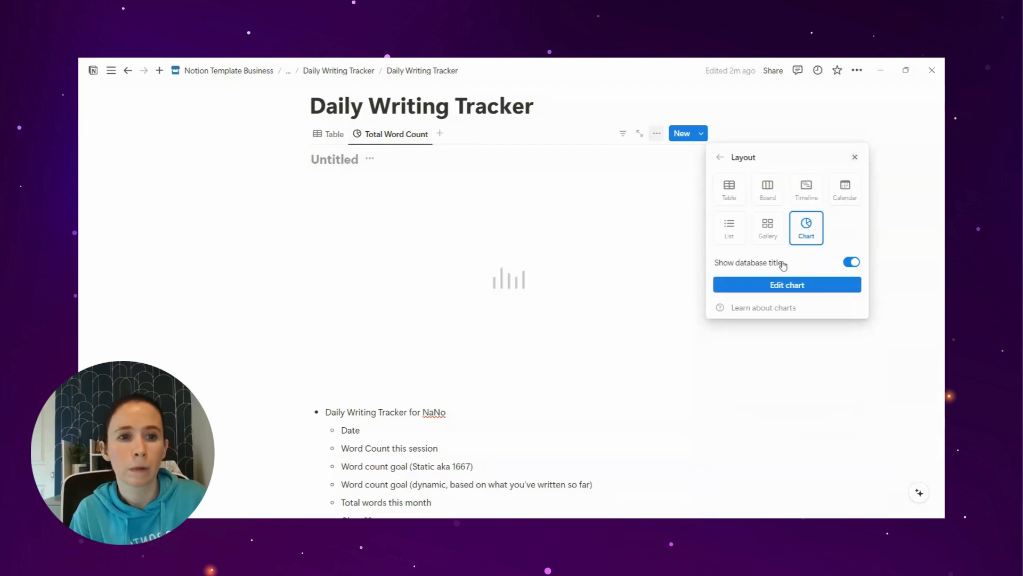
{"action": "left_click", "coordinate": [720, 157]}
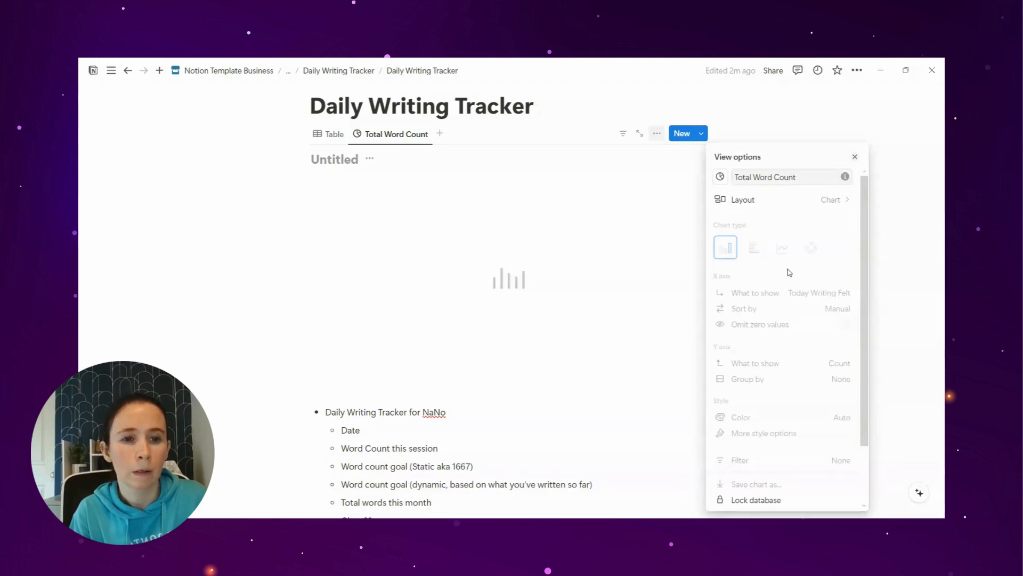
{"action": "scroll", "coordinate": [773, 426], "scroll_direction": "down", "scroll_amount": 2}
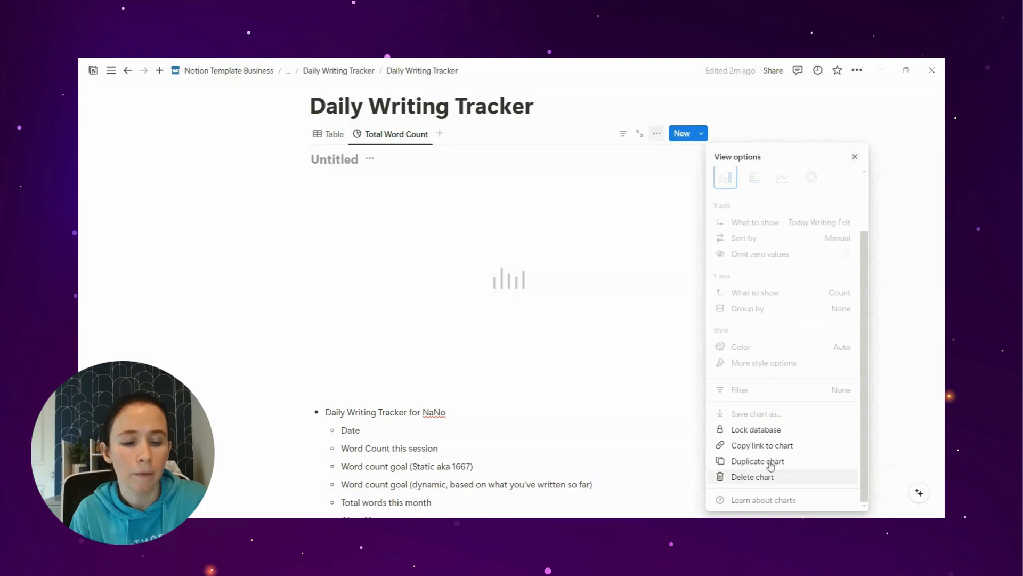
{"action": "scroll", "coordinate": [770, 368], "scroll_direction": "up", "scroll_amount": 2}
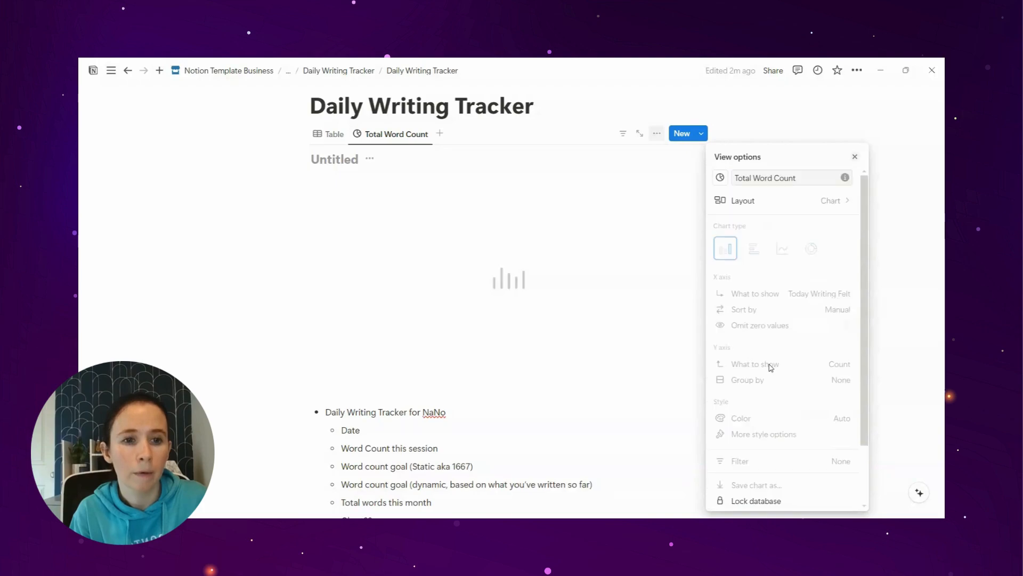
Delete the Total Word Count chart view from the database
{"action": "scroll", "coordinate": [784, 325], "scroll_direction": "down", "scroll_amount": 2}
{"action": "left_click", "coordinate": [752, 476]}
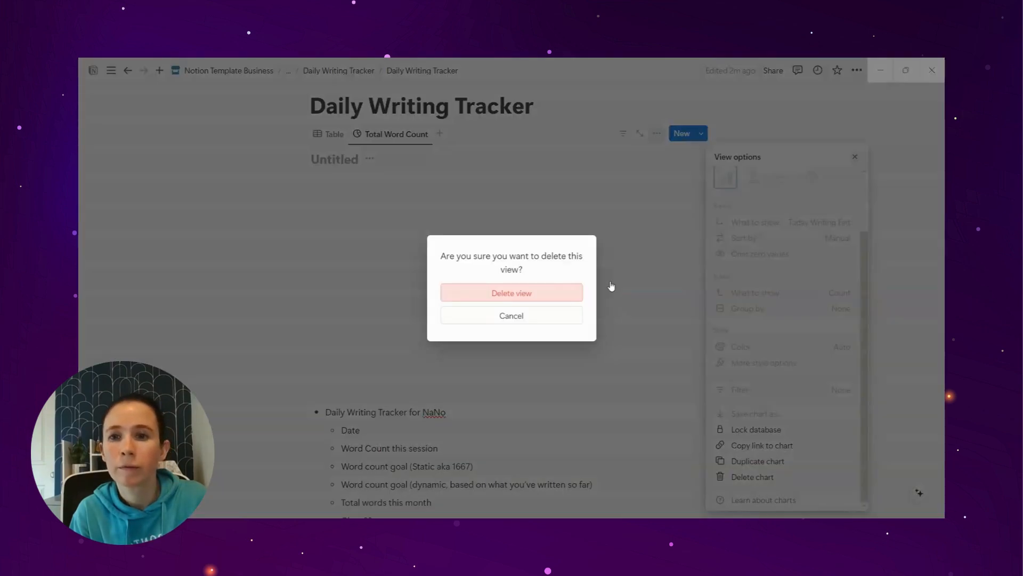
{"action": "left_click", "coordinate": [508, 293]}
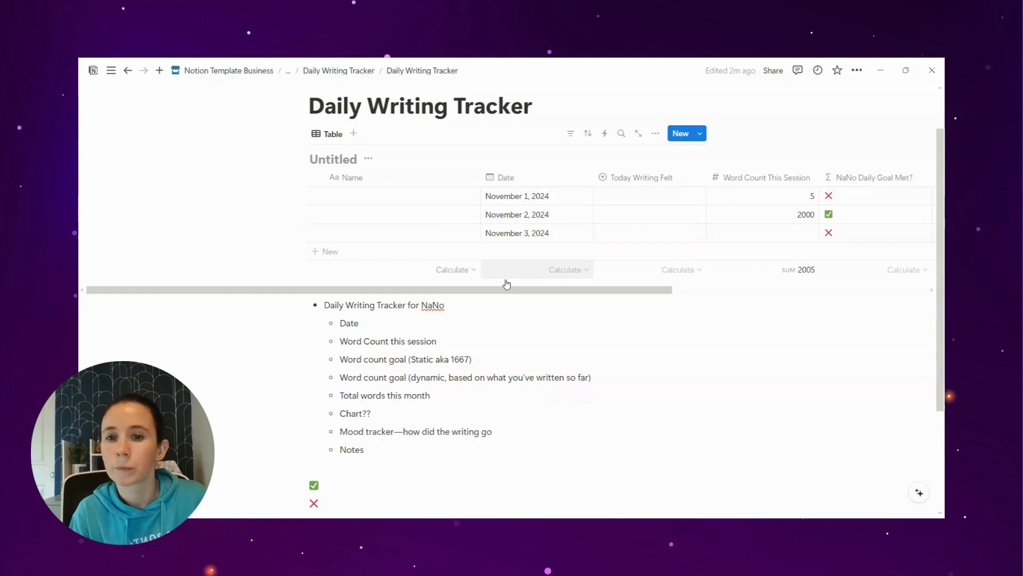
Strike through the completed list items "Mood tracker—how did the writing go", "Word Count this session" and "Date"
{"action": "left_click_drag", "start_coordinate": [580, 310], "coordinate": [761, 337]}
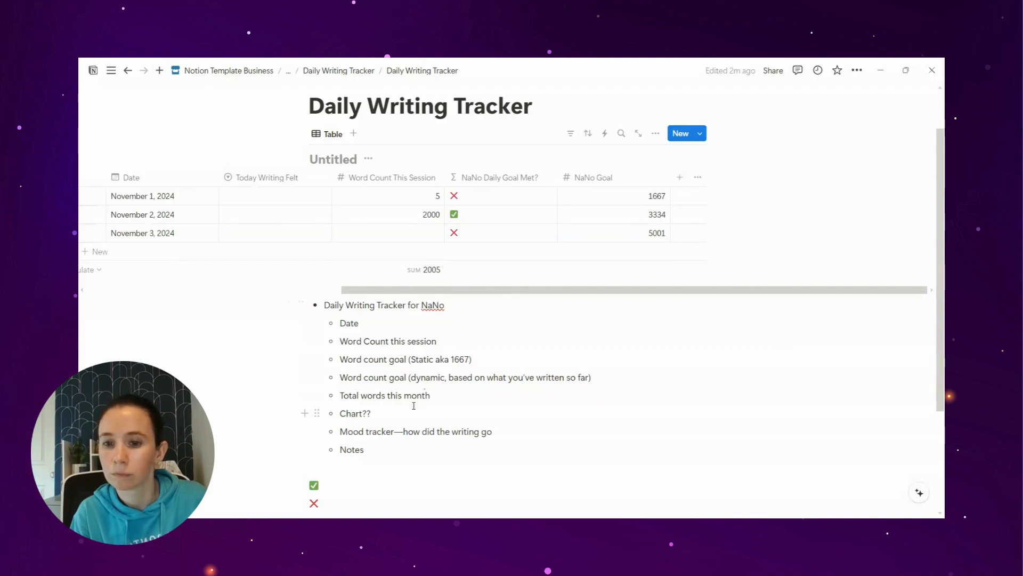
{"action": "triple_click", "coordinate": [430, 427]}
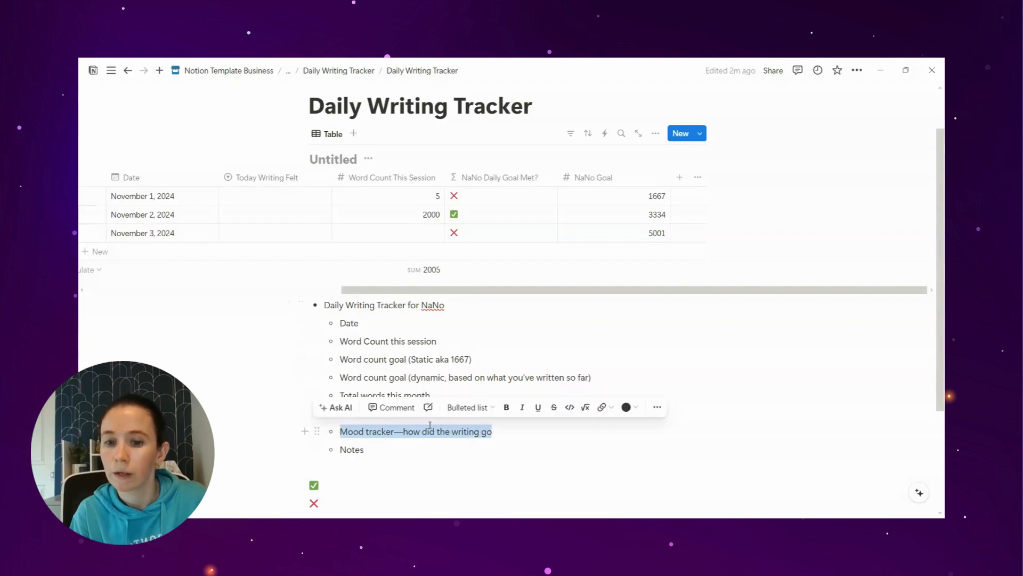
{"action": "left_click", "coordinate": [556, 407]}
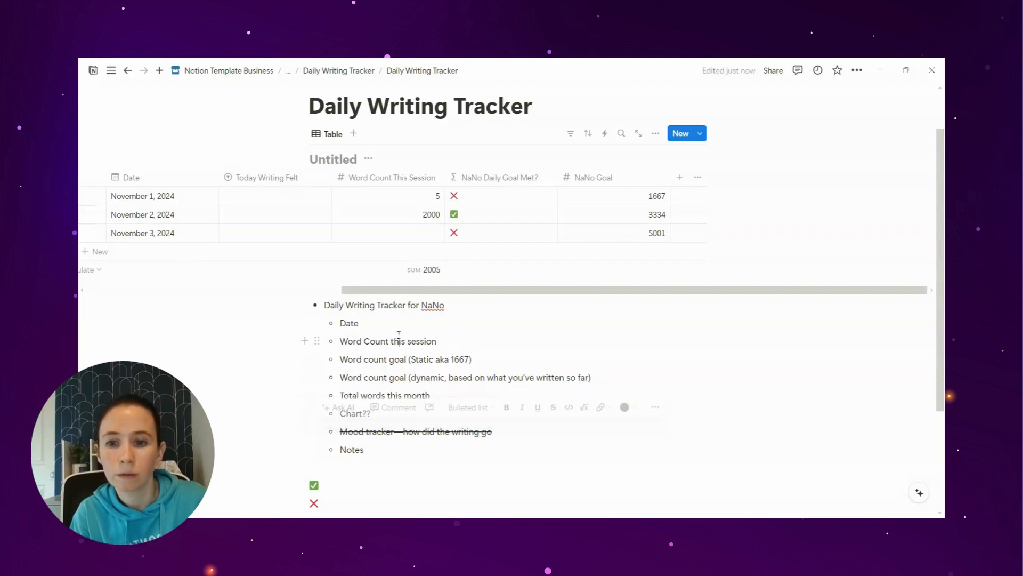
{"action": "triple_click", "coordinate": [399, 341]}
{"action": "key", "text": "ctrl+shift+s"}
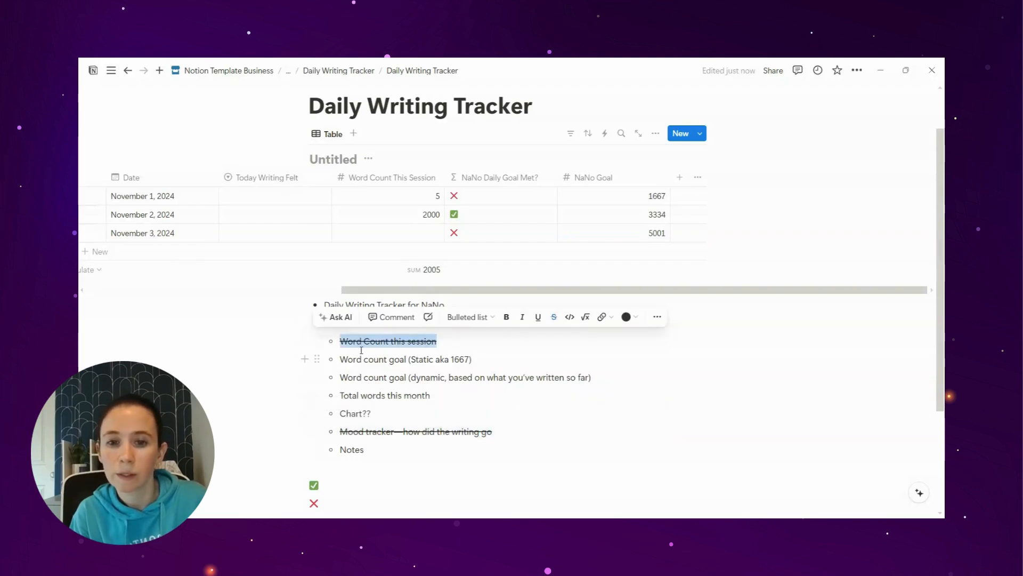
{"action": "double_click", "coordinate": [355, 326]}
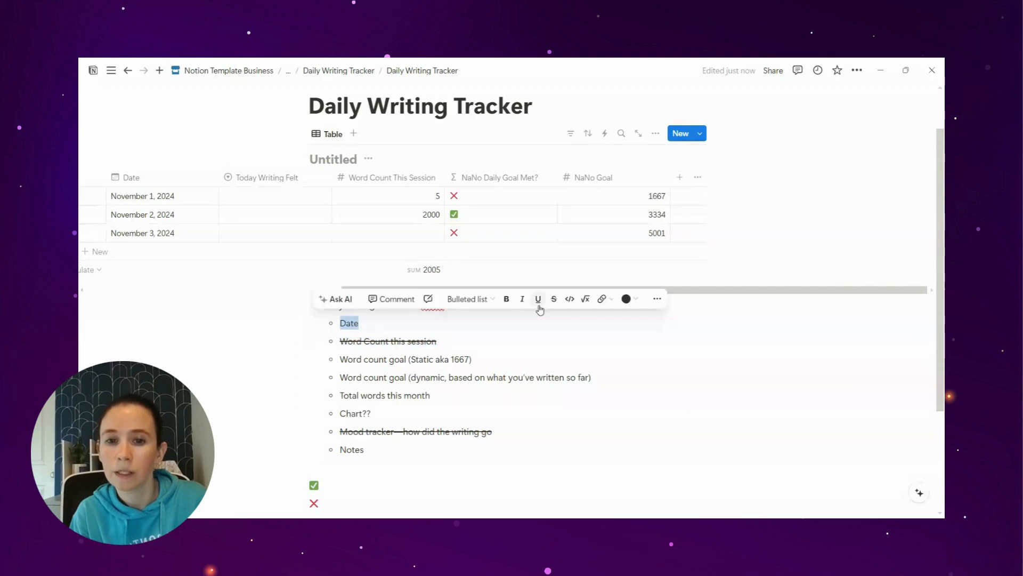
{"action": "key", "text": "ctrl+shift+s"}
{"action": "left_click", "coordinate": [483, 339]}
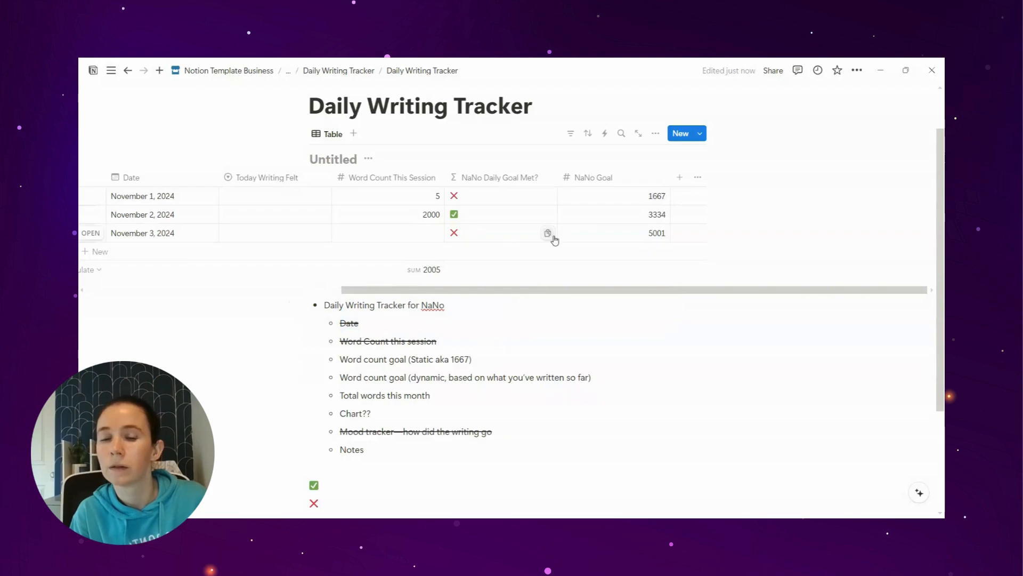
Narrow the Name column of the tracker table
{"action": "scroll", "coordinate": [500, 280], "scroll_direction": "down", "scroll_amount": 1}
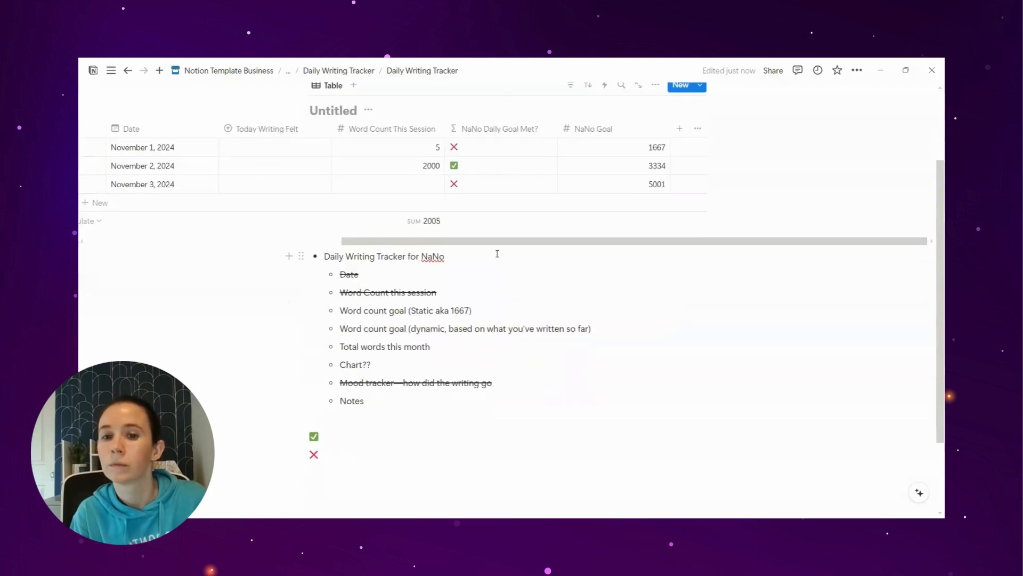
{"action": "scroll", "coordinate": [497, 254], "scroll_direction": "up", "scroll_amount": 1}
{"action": "scroll", "coordinate": [286, 300], "scroll_direction": "left", "scroll_amount": 5}
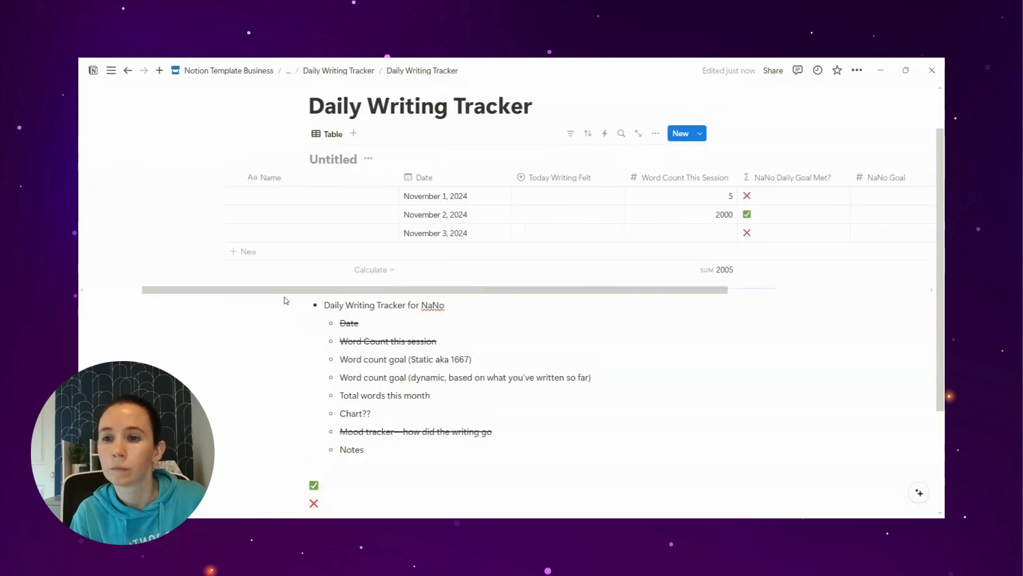
{"action": "left_click_drag", "start_coordinate": [286, 293], "coordinate": [404, 295]}
{"action": "scroll", "coordinate": [424, 187], "scroll_direction": "left", "scroll_amount": 5}
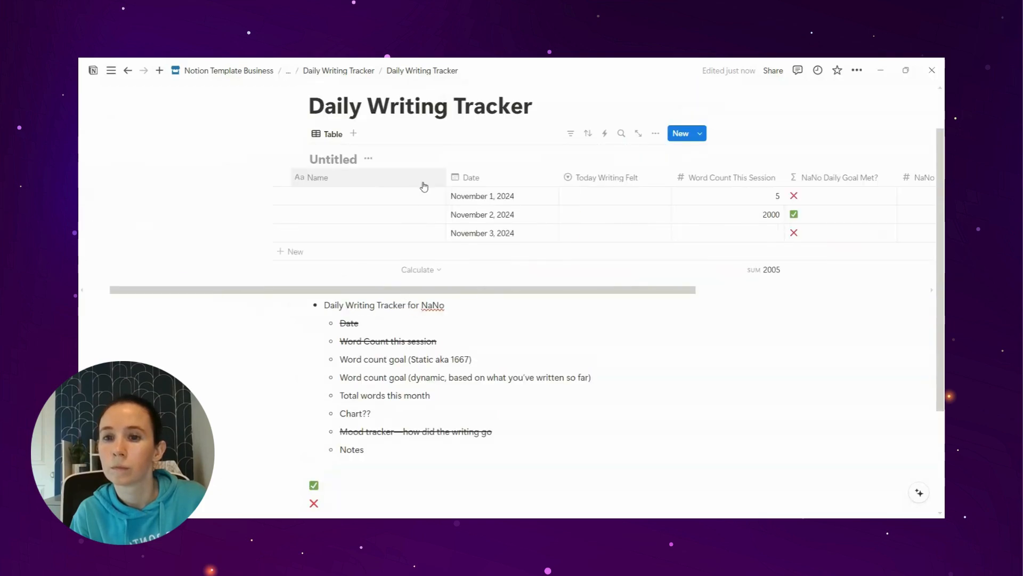
{"action": "left_click_drag", "start_coordinate": [446, 179], "coordinate": [380, 175]}
Check the Name column's options and the table's property visibility settings
{"action": "scroll", "coordinate": [498, 334], "scroll_direction": "down", "scroll_amount": 2}
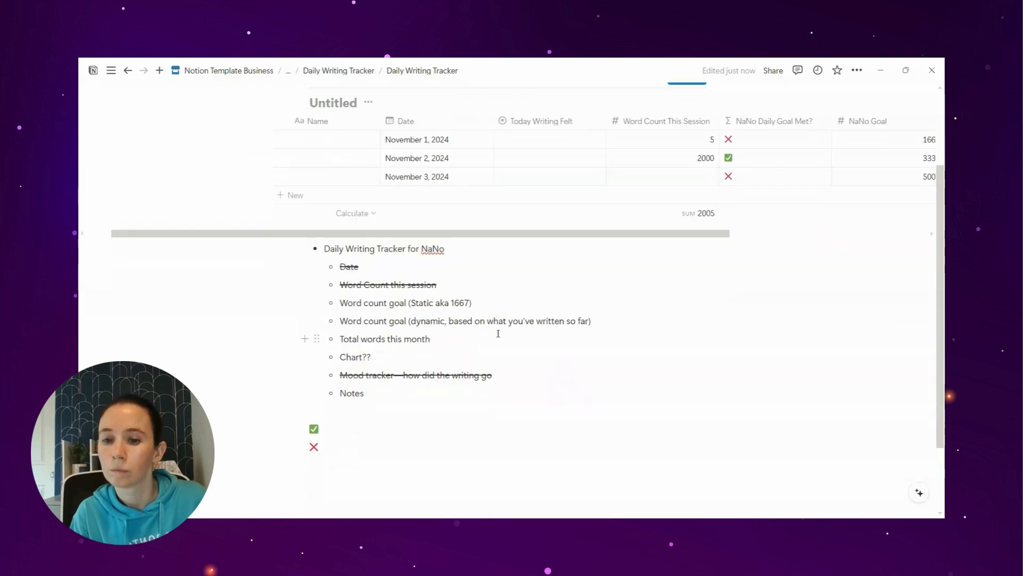
{"action": "left_click", "coordinate": [323, 127]}
{"action": "left_click", "coordinate": [680, 282]}
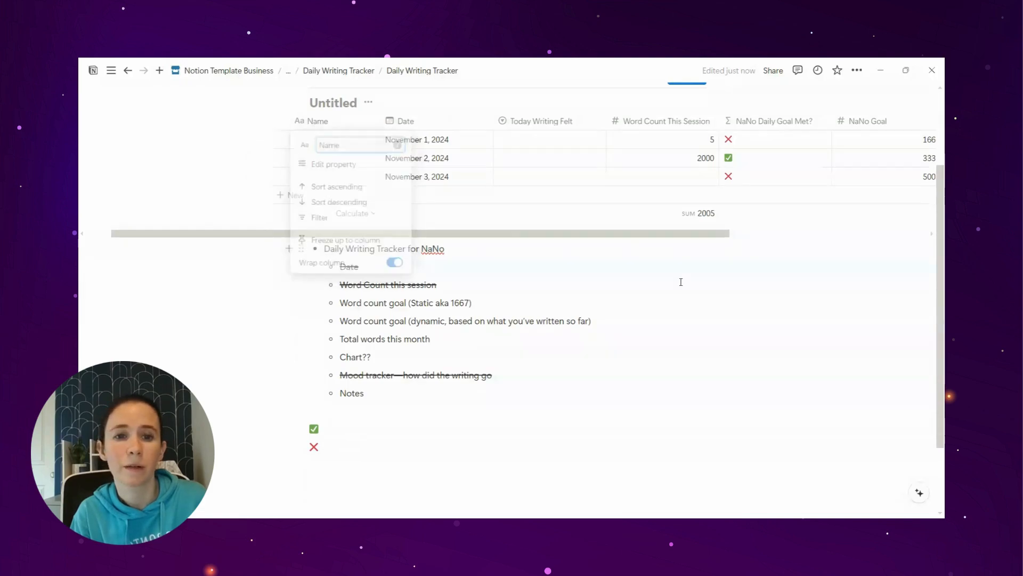
{"action": "scroll", "coordinate": [681, 282], "scroll_direction": "up", "scroll_amount": 4}
{"action": "left_click", "coordinate": [657, 189]}
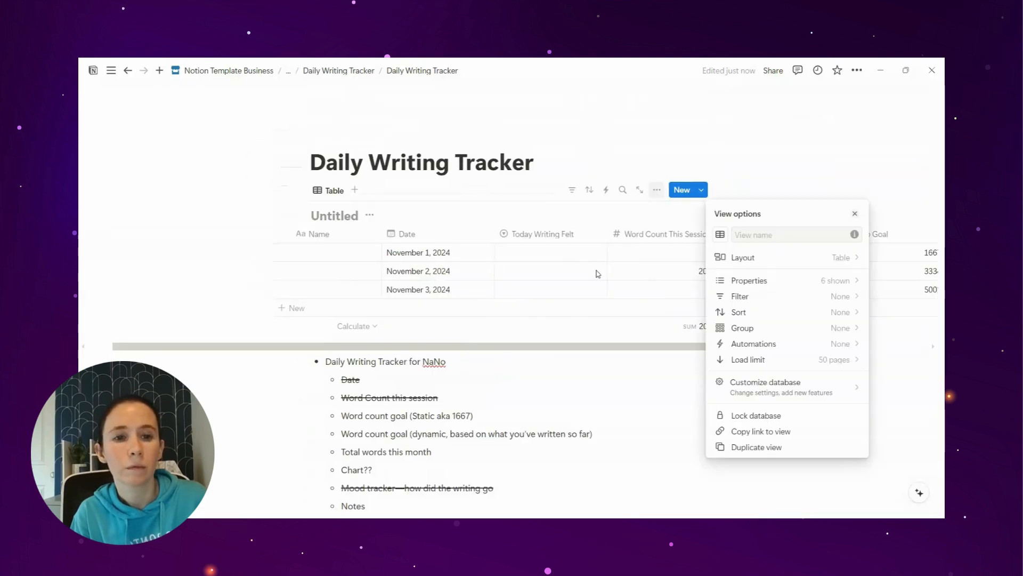
{"action": "left_click", "coordinate": [735, 283]}
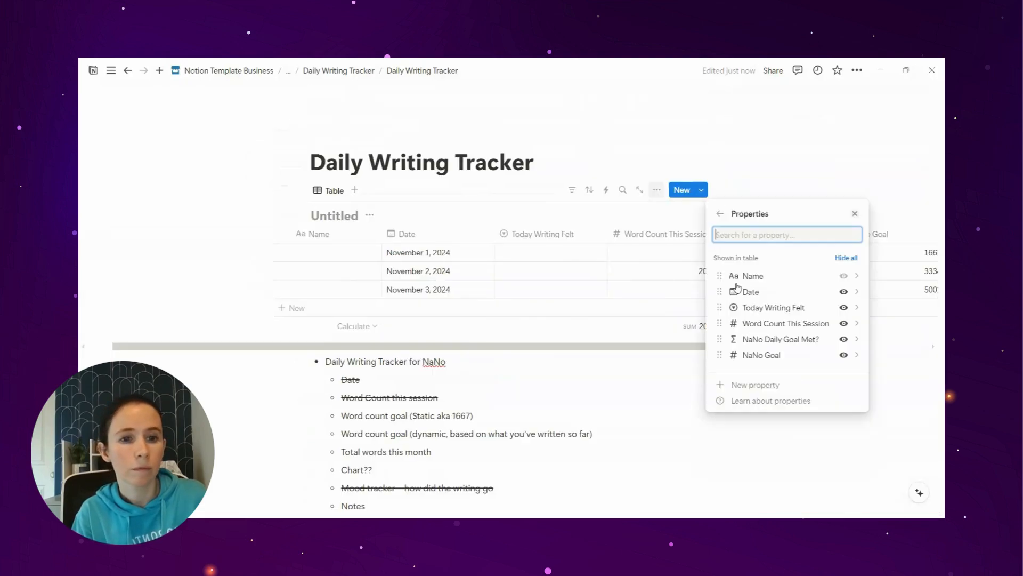
{"action": "left_click", "coordinate": [551, 279]}
Slightly narrow the NaNo Daily Goal Met? column of the tracker table
{"action": "scroll", "coordinate": [504, 354], "scroll_direction": "down", "scroll_amount": 4}
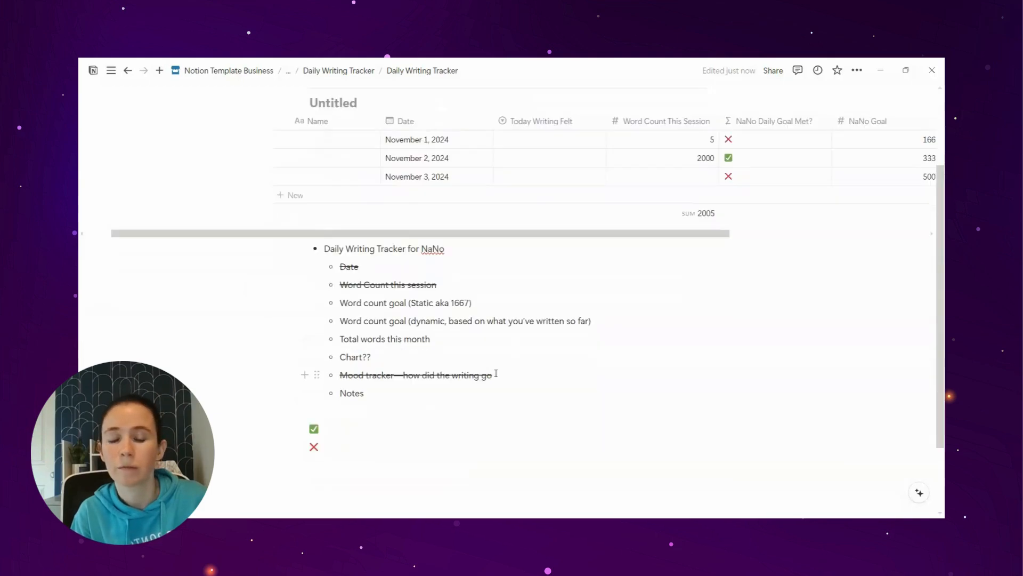
{"action": "scroll", "coordinate": [559, 352], "scroll_direction": "up", "scroll_amount": 4}
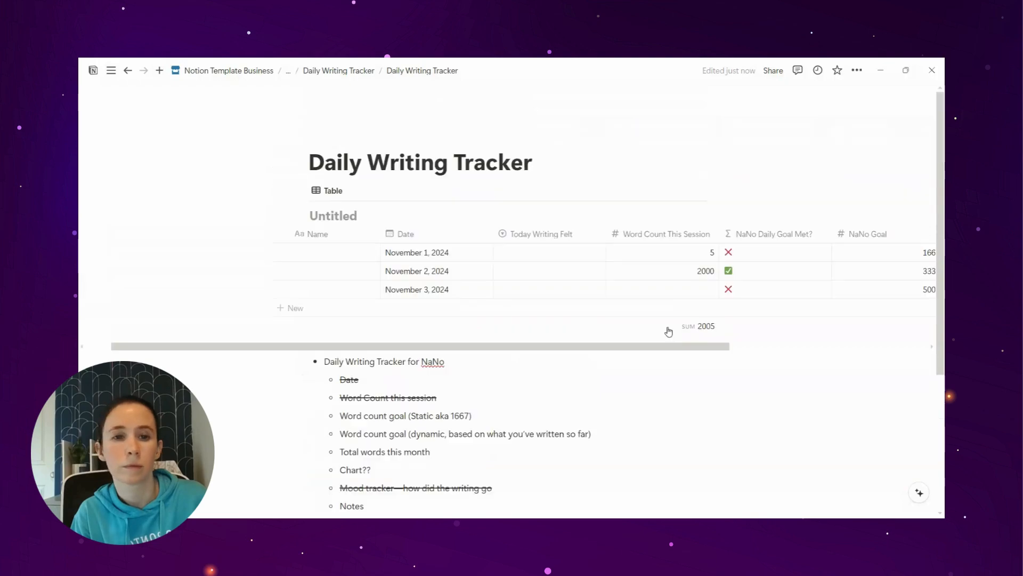
{"action": "scroll", "coordinate": [698, 330], "scroll_direction": "right", "scroll_amount": 3}
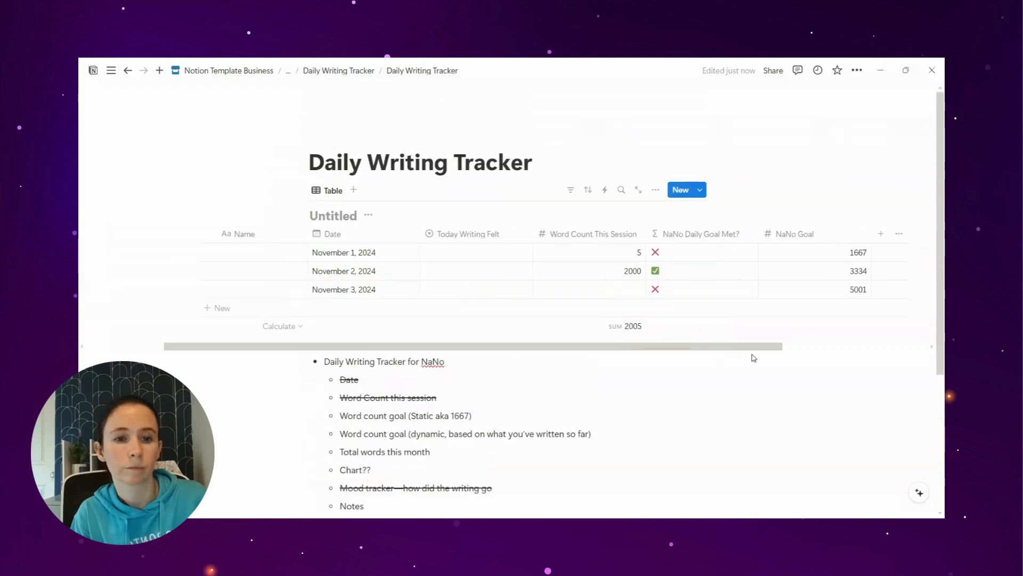
{"action": "scroll", "coordinate": [699, 242], "scroll_direction": "right", "scroll_amount": 2}
{"action": "mouse_move", "coordinate": [699, 242]}
{"action": "left_mouse_down"}
{"action": "mouse_move", "coordinate": [686, 248]}
{"action": "mouse_move", "coordinate": [702, 242]}
{"action": "left_mouse_up"}
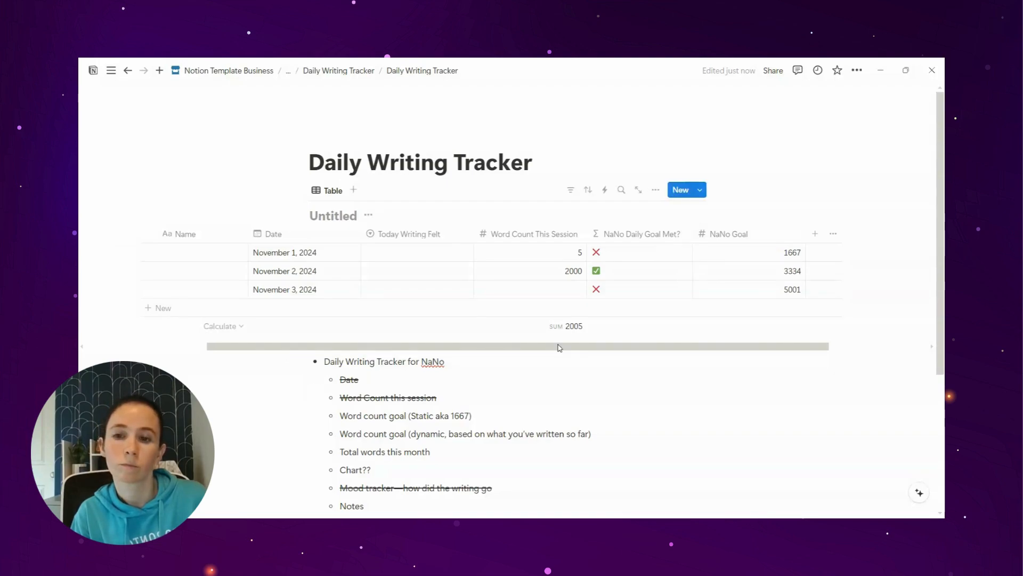
{"action": "scroll", "coordinate": [559, 347], "scroll_direction": "down", "scroll_amount": 2}
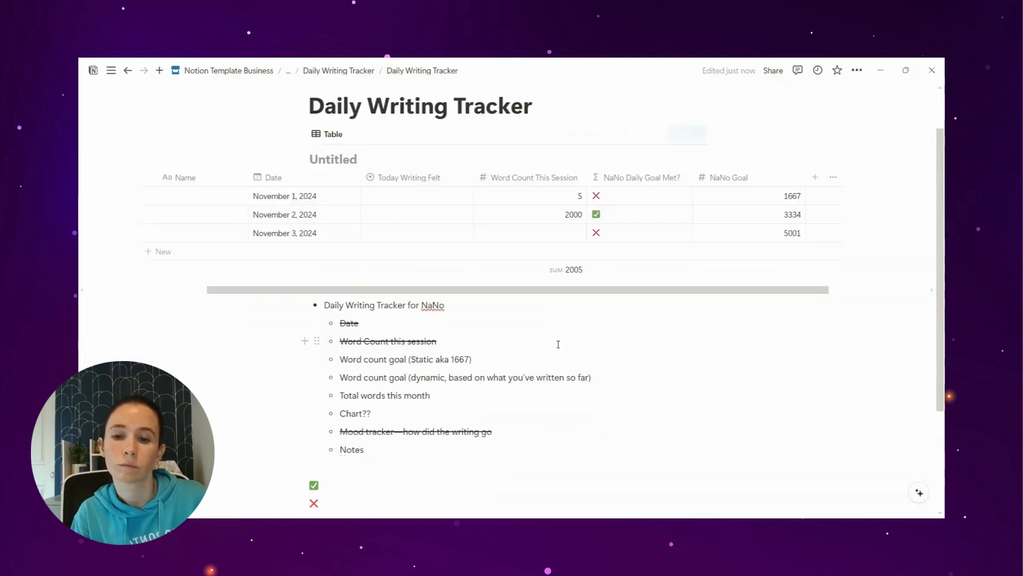
{"action": "scroll", "coordinate": [560, 368], "scroll_direction": "down", "scroll_amount": 3}
{"action": "scroll", "coordinate": [559, 368], "scroll_direction": "down", "scroll_amount": 1}
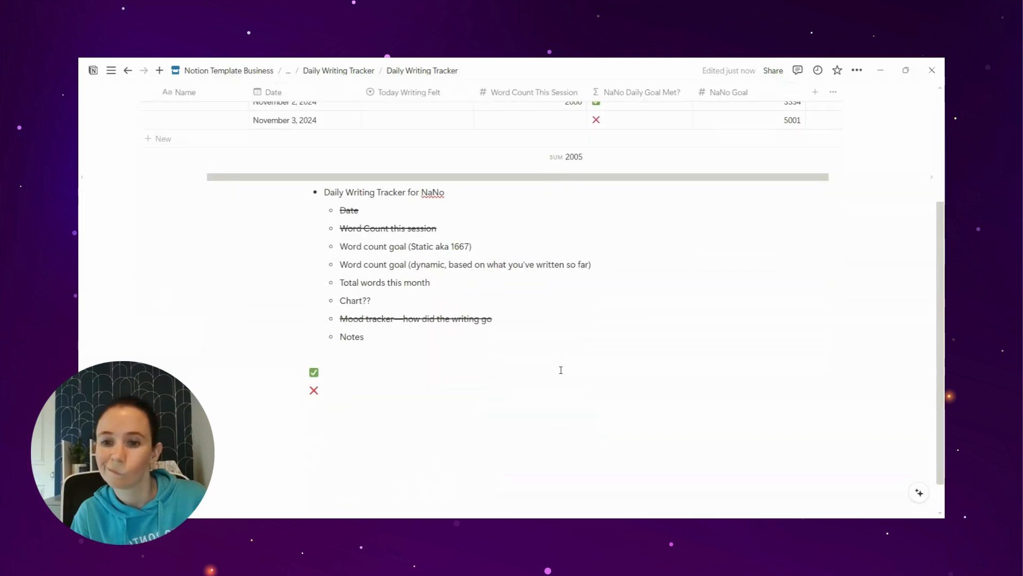
Add a text property named "Notes" to the tracker table
{"action": "scroll", "coordinate": [561, 370], "scroll_direction": "up", "scroll_amount": 2}
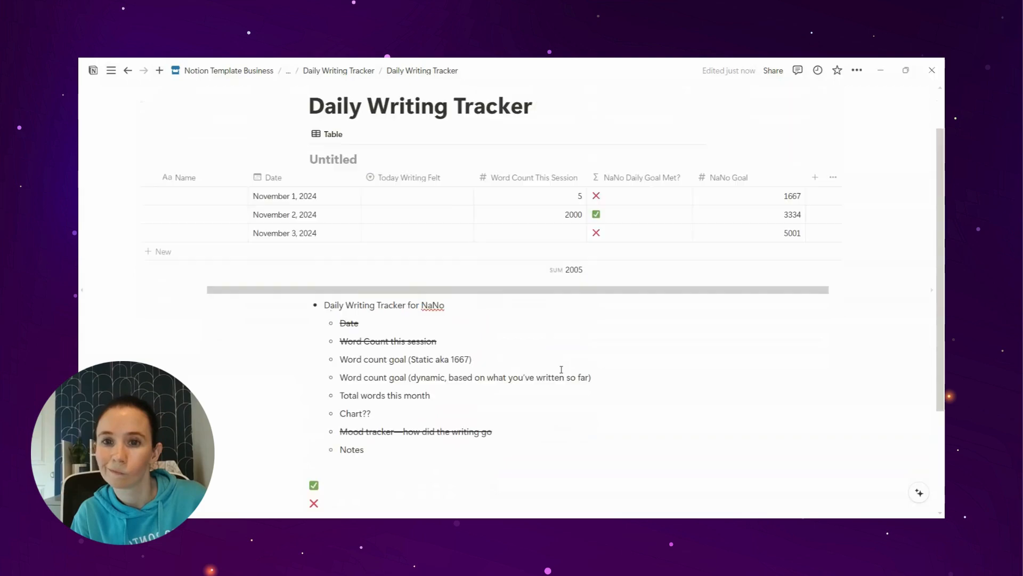
{"action": "left_click", "coordinate": [816, 182]}
{"action": "type", "text": "Notes"}
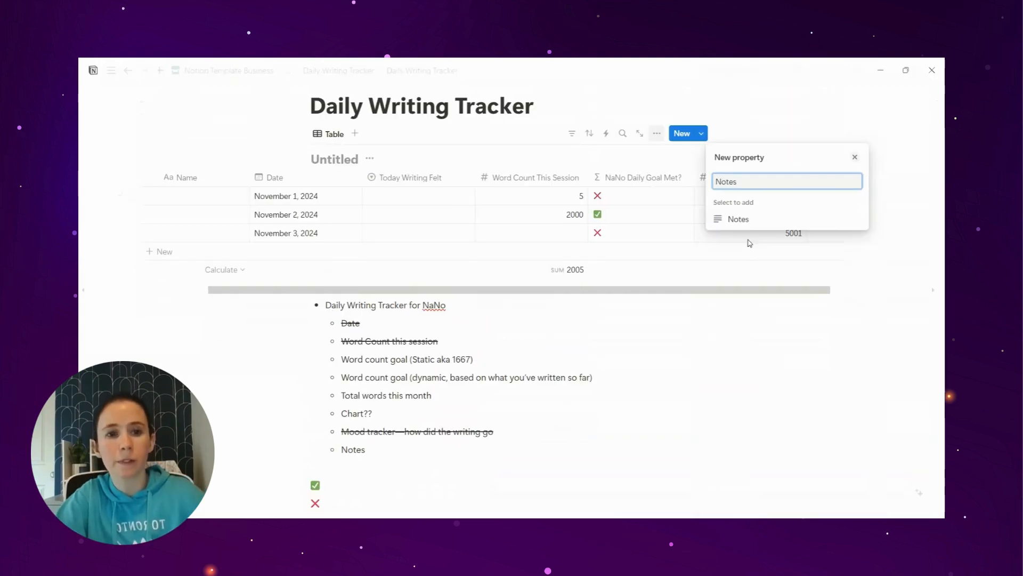
{"action": "key", "text": "Return"}
{"action": "key", "text": "Escape"}
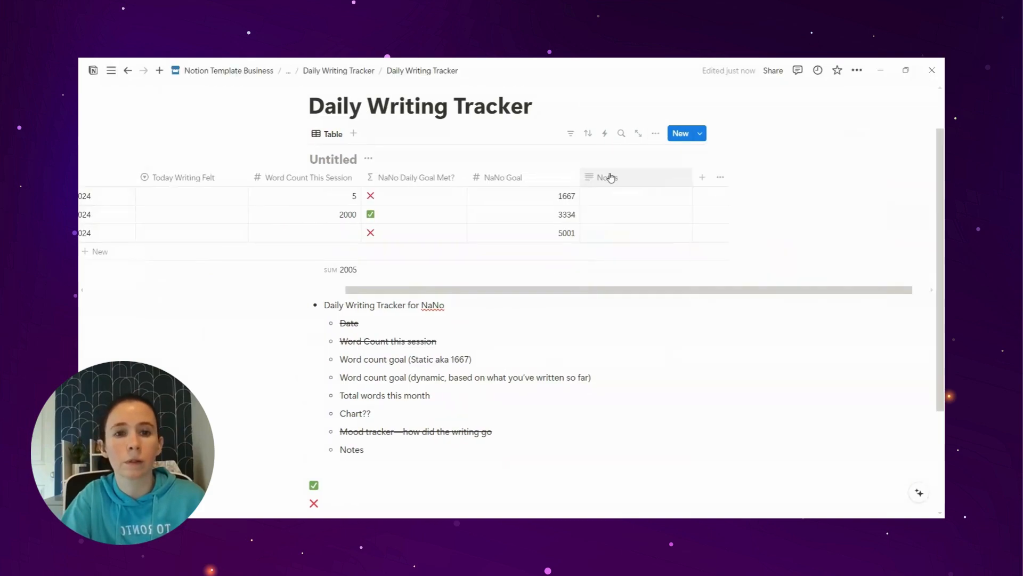
Move the Today Writing Felt column between NaNo Goal and Notes, and narrow the Date and NaNo Daily Goal Met? columns
{"action": "left_click_drag", "start_coordinate": [183, 177], "coordinate": [544, 192]}
{"action": "left_click_drag", "start_coordinate": [464, 290], "coordinate": [217, 300]}
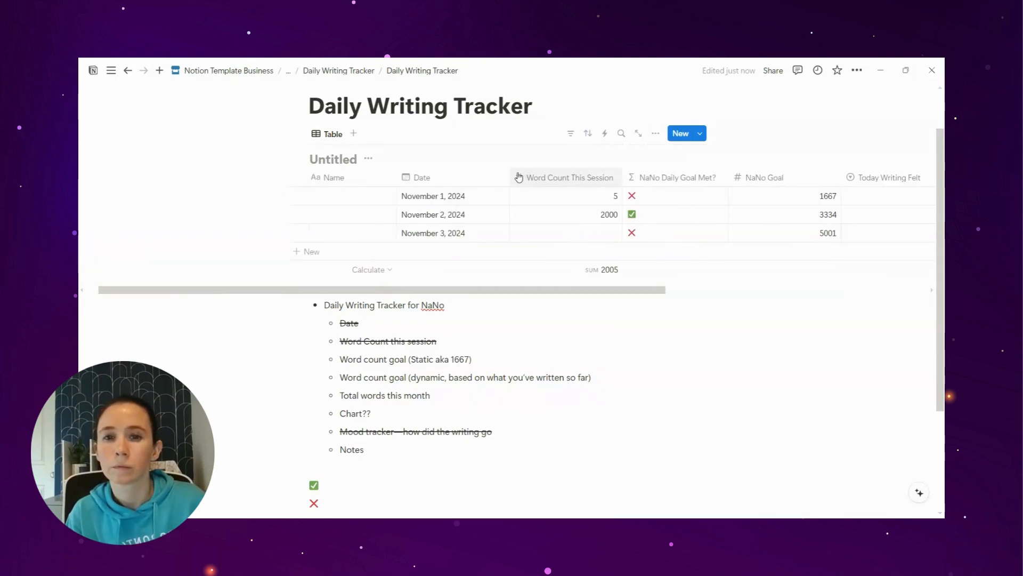
{"action": "left_click_drag", "start_coordinate": [510, 178], "coordinate": [480, 181]}
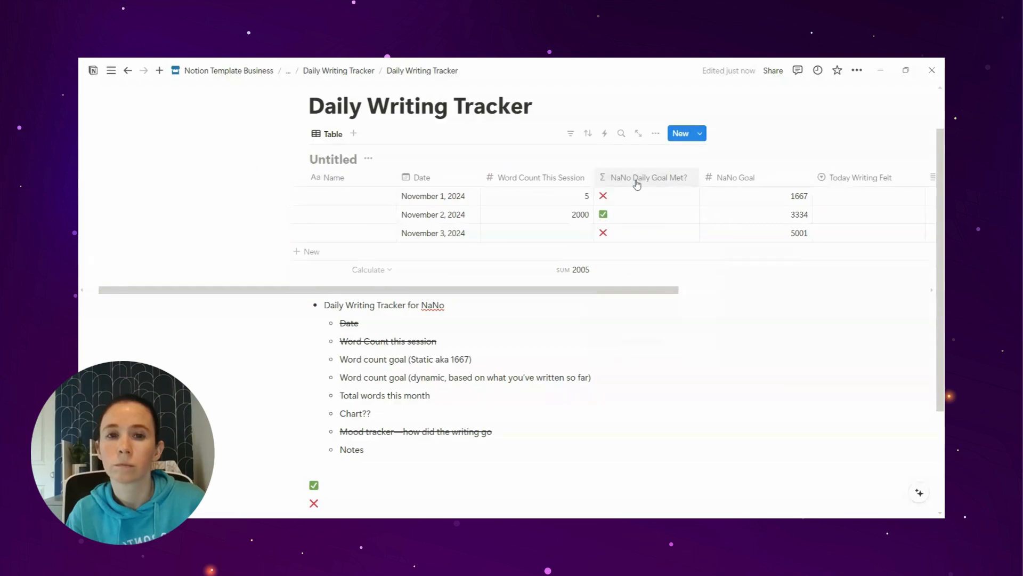
{"action": "left_click_drag", "start_coordinate": [699, 179], "coordinate": [606, 179]}
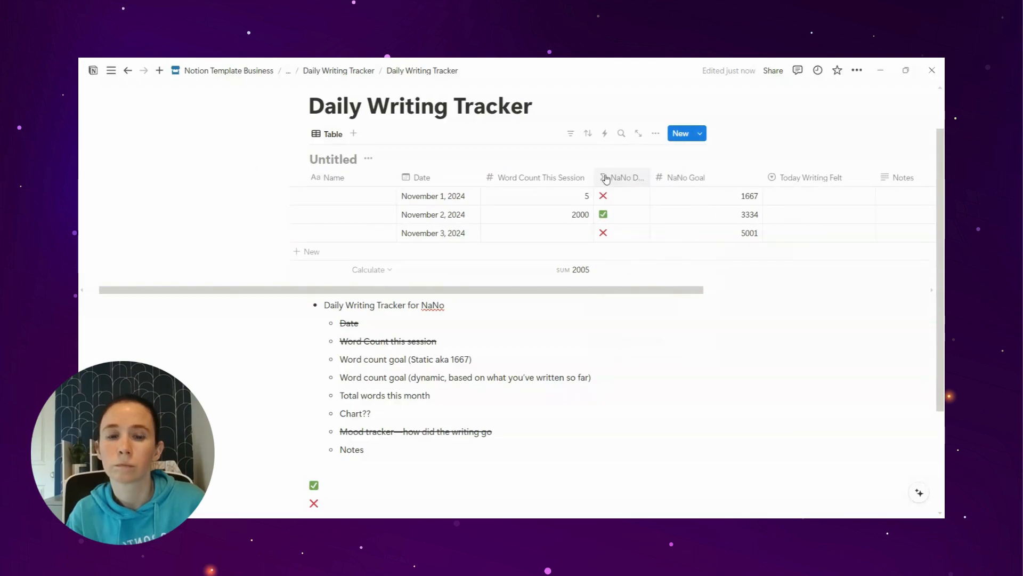
Filter the icons for "check" and give the NaNo Daily Goal Met? property the square checkbox icon
{"action": "left_click", "coordinate": [606, 179]}
{"action": "left_click", "coordinate": [608, 201]}
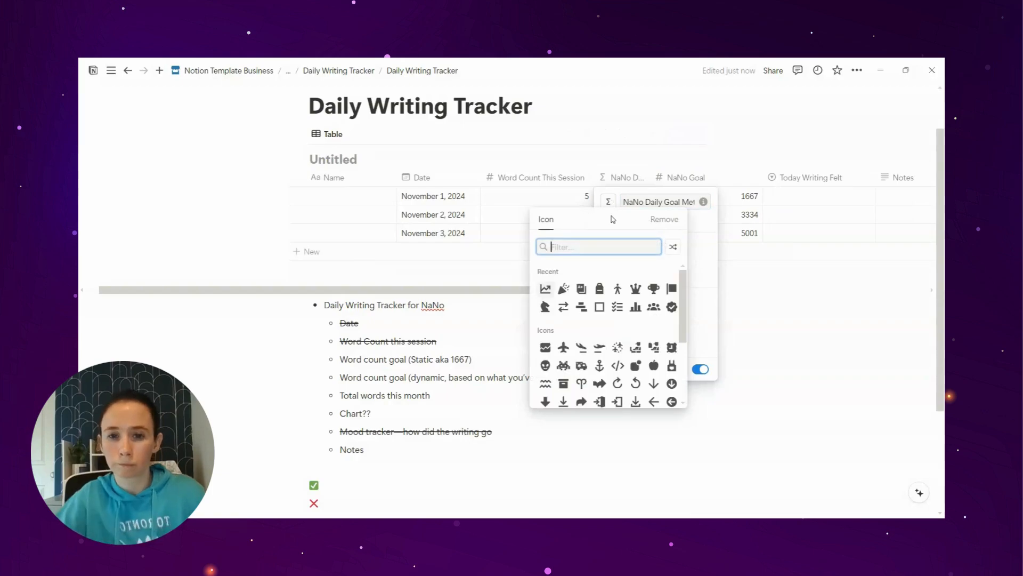
{"action": "type", "text": "check"}
{"action": "left_click", "coordinate": [618, 273]}
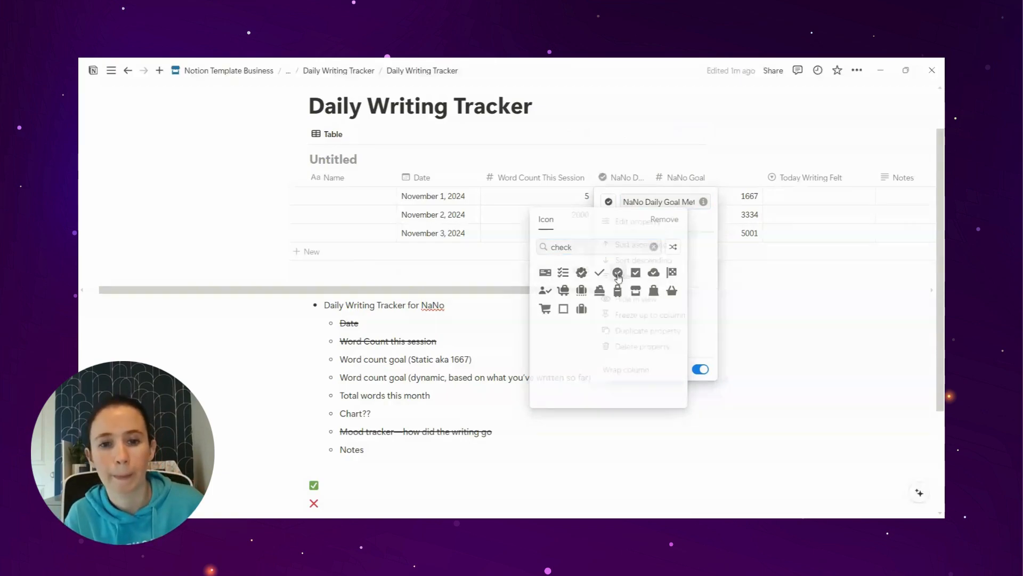
{"action": "left_click", "coordinate": [608, 202]}
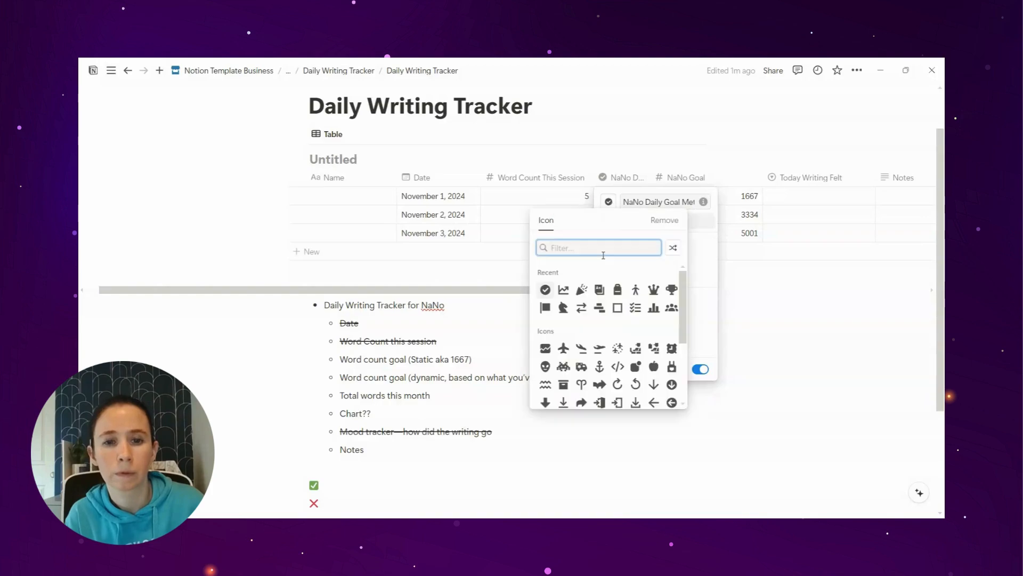
{"action": "type", "text": "check"}
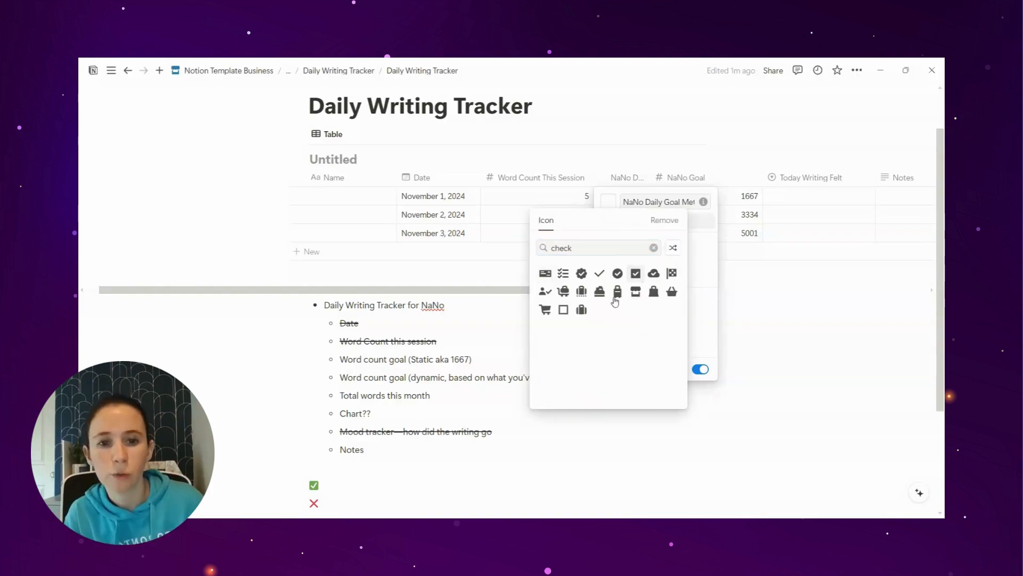
{"action": "left_click", "coordinate": [635, 274]}
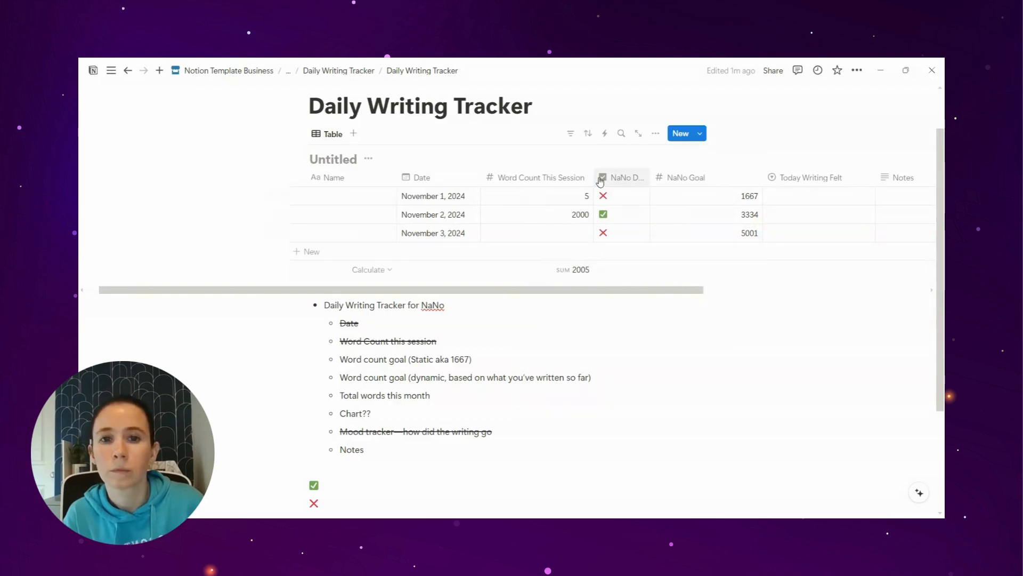
Enter 3020 as the Word Count This Session for November 3, 2024
{"action": "scroll", "coordinate": [686, 282], "scroll_direction": "right", "scroll_amount": 1}
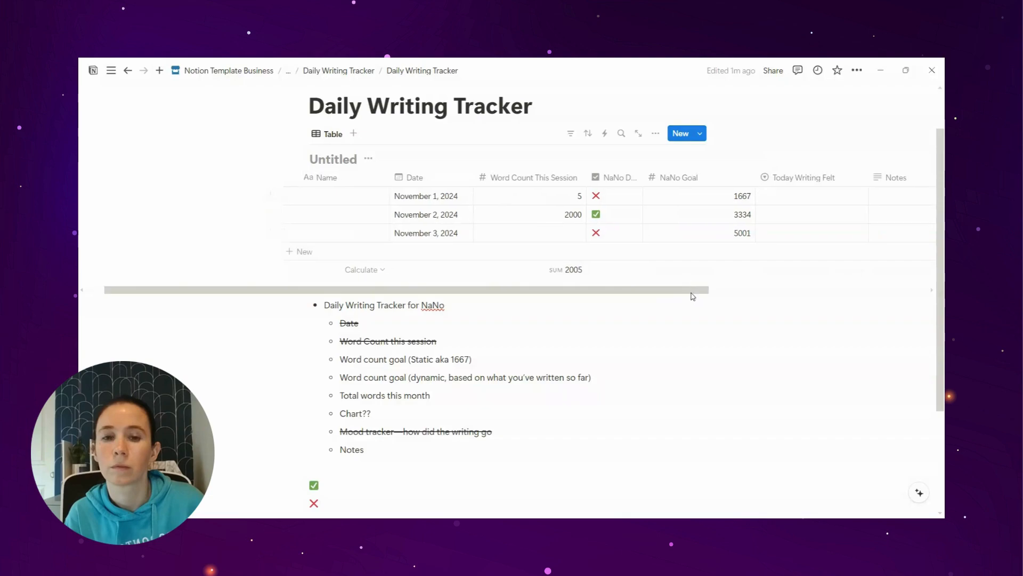
{"action": "scroll", "coordinate": [650, 269], "scroll_direction": "right", "scroll_amount": 1}
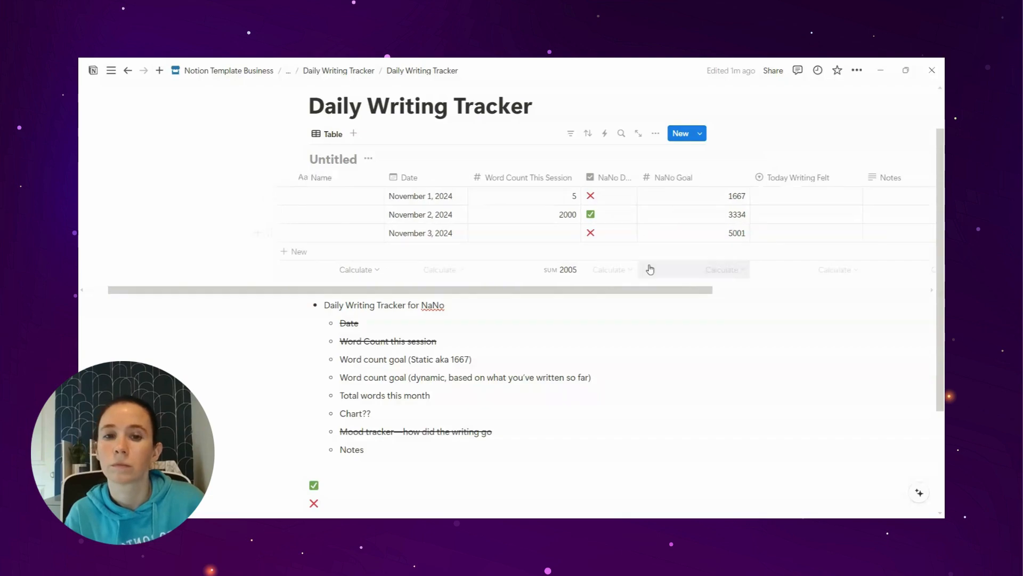
{"action": "left_click", "coordinate": [548, 231]}
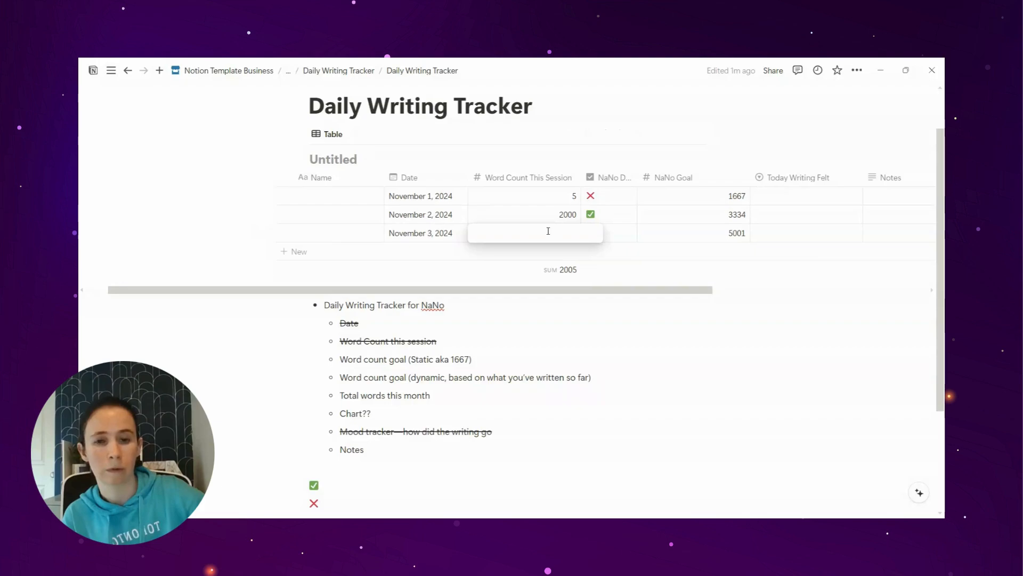
{"action": "type", "text": "3"}
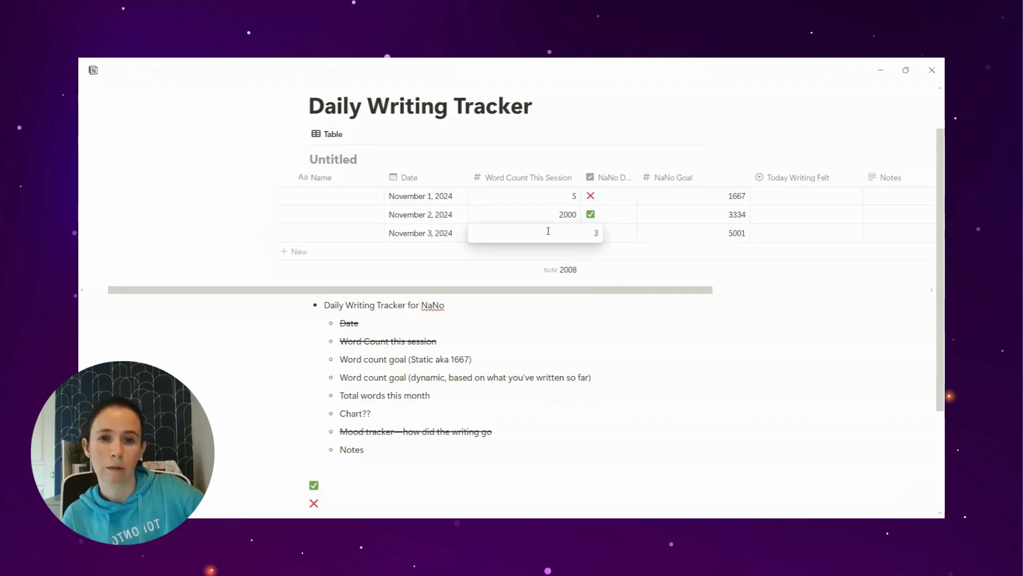
{"action": "type", "text": "020"}
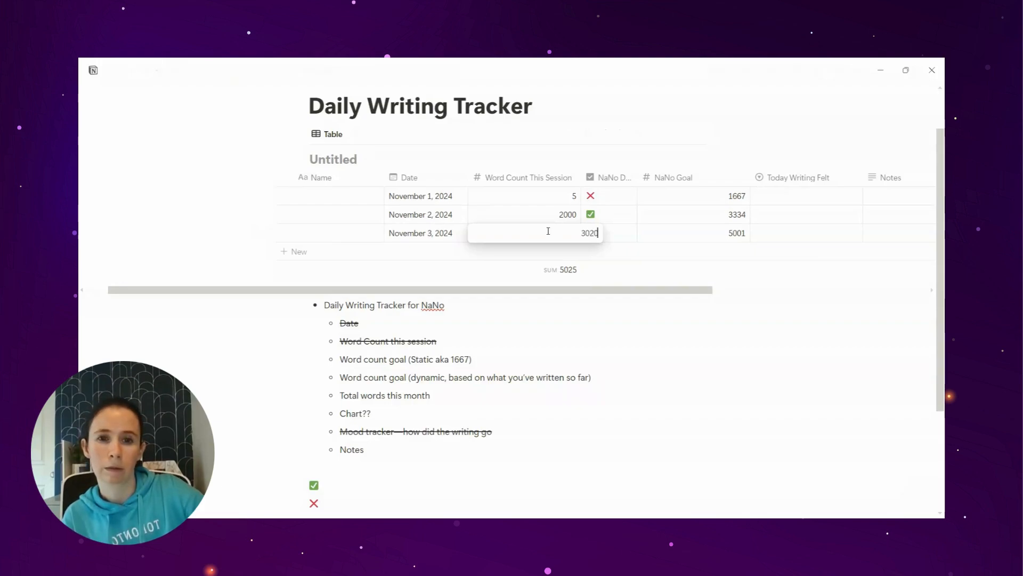
{"action": "key", "text": "Return"}
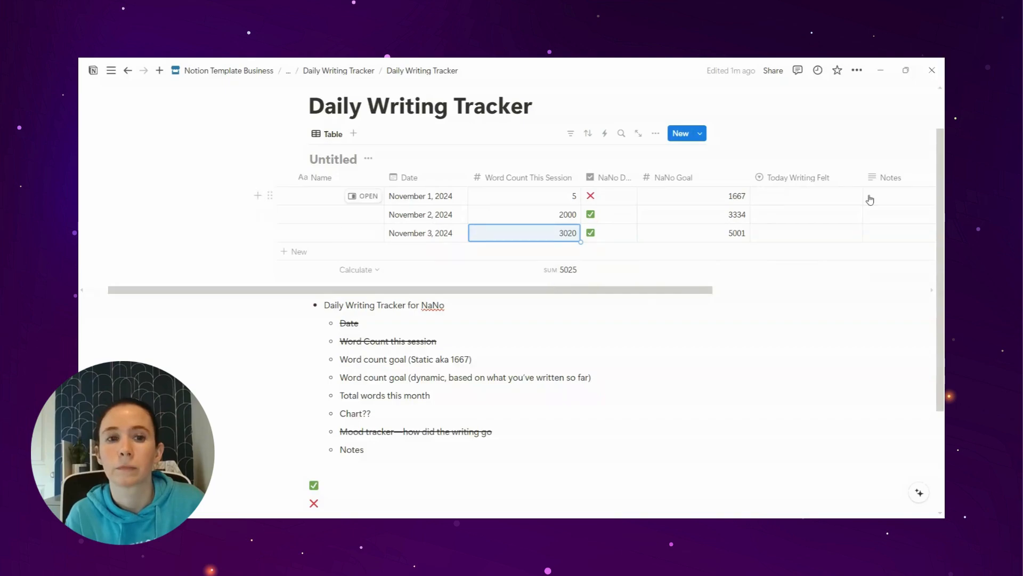
Add a new formula property after the Notes column and open its formula for editing
{"action": "left_click", "coordinate": [674, 293]}
{"action": "scroll", "coordinate": [674, 293], "scroll_direction": "right", "scroll_amount": 3}
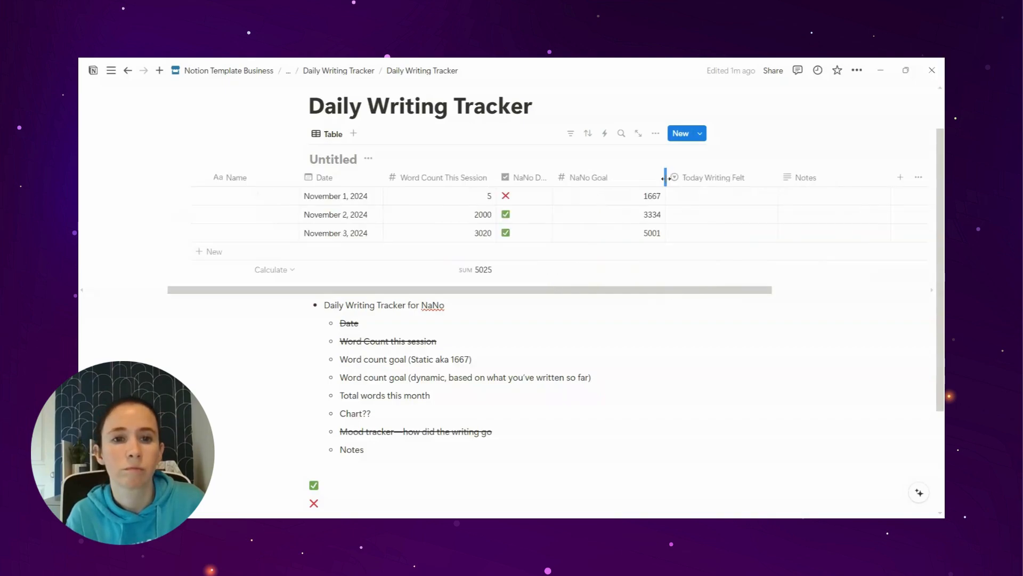
{"action": "left_click", "coordinate": [900, 177]}
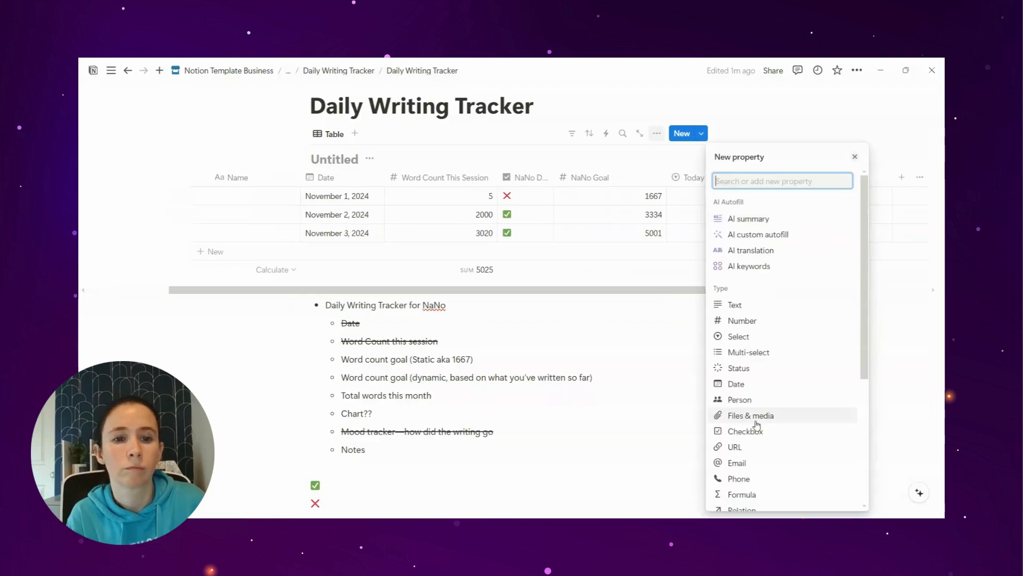
{"action": "scroll", "coordinate": [772, 409], "scroll_direction": "down", "scroll_amount": 1}
{"action": "scroll", "coordinate": [772, 409], "scroll_direction": "down", "scroll_amount": 1}
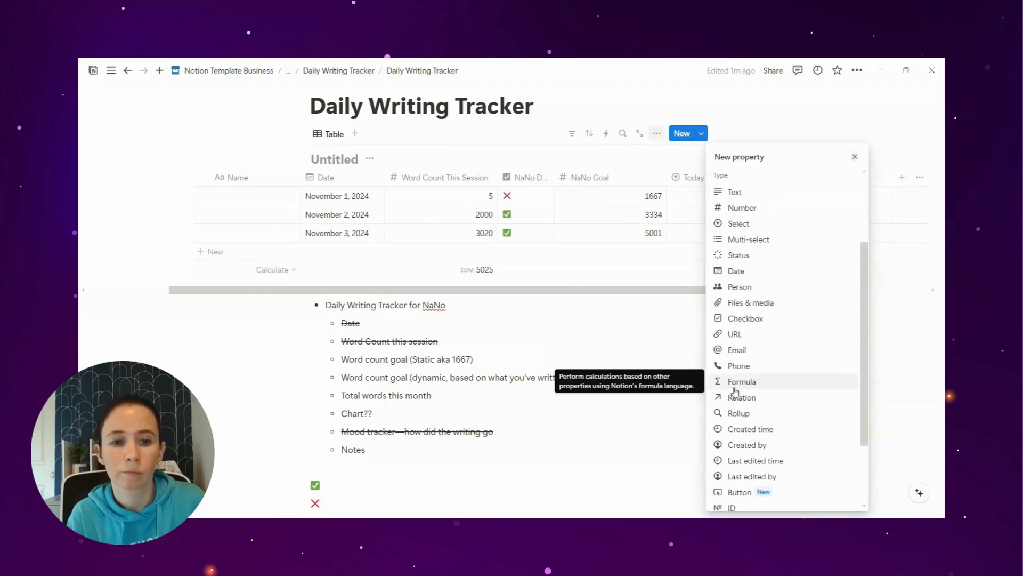
{"action": "left_click", "coordinate": [735, 388]}
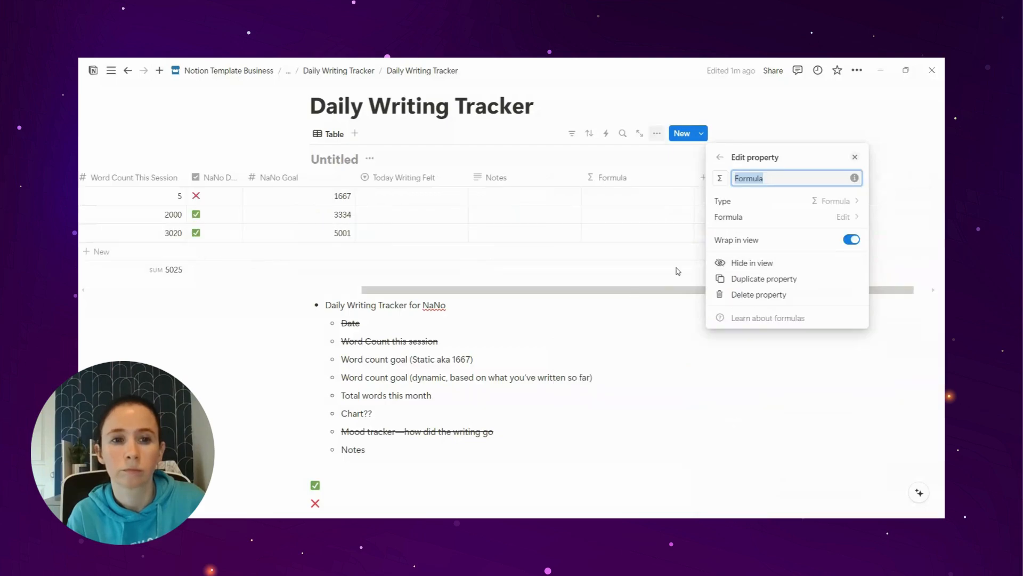
{"action": "left_click", "coordinate": [729, 217]}
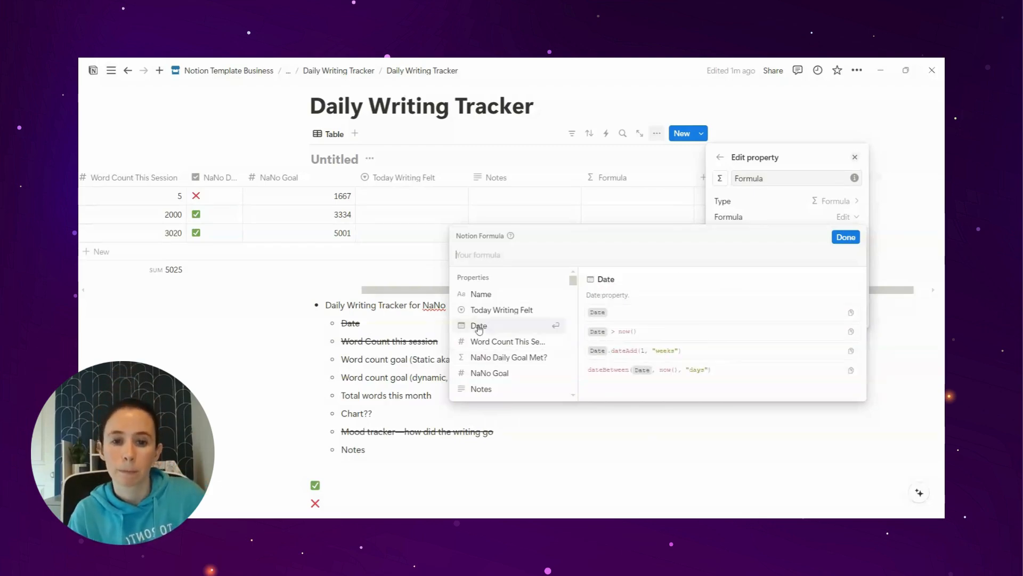
Look through the available properties and functions for the new formula, then close the editor with the formula left empty
{"action": "scroll", "coordinate": [553, 333], "scroll_direction": "down", "scroll_amount": 3}
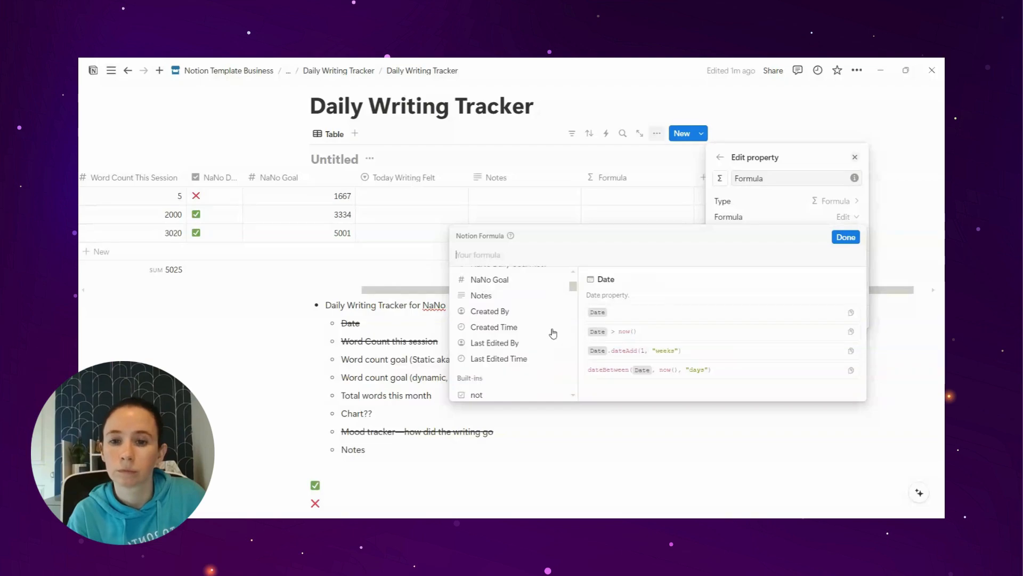
{"action": "scroll", "coordinate": [553, 333], "scroll_direction": "down", "scroll_amount": 2}
{"action": "scroll", "coordinate": [553, 333], "scroll_direction": "down", "scroll_amount": 2}
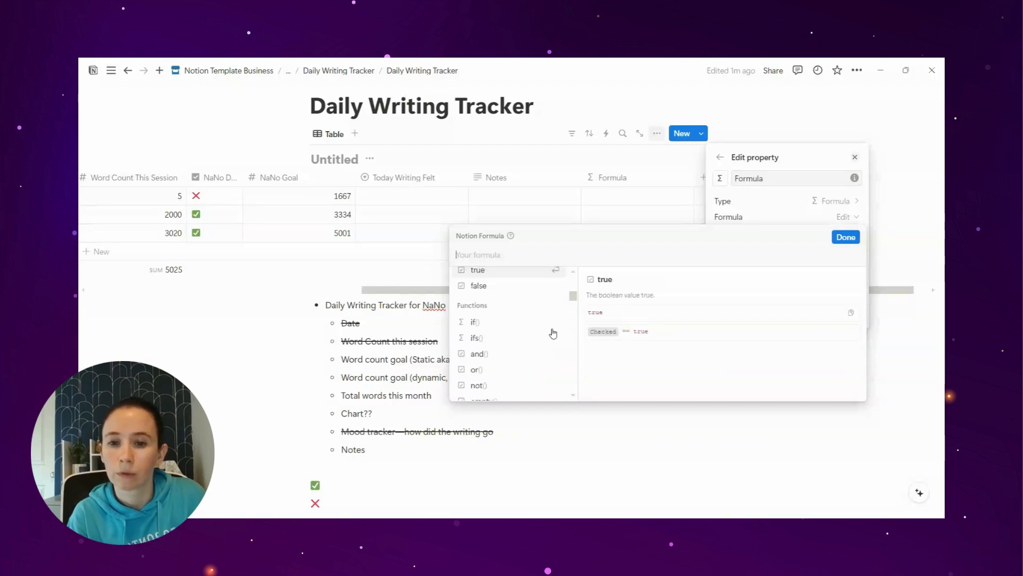
{"action": "scroll", "coordinate": [553, 333], "scroll_direction": "down", "scroll_amount": 3}
{"action": "scroll", "coordinate": [553, 333], "scroll_direction": "down", "scroll_amount": 2}
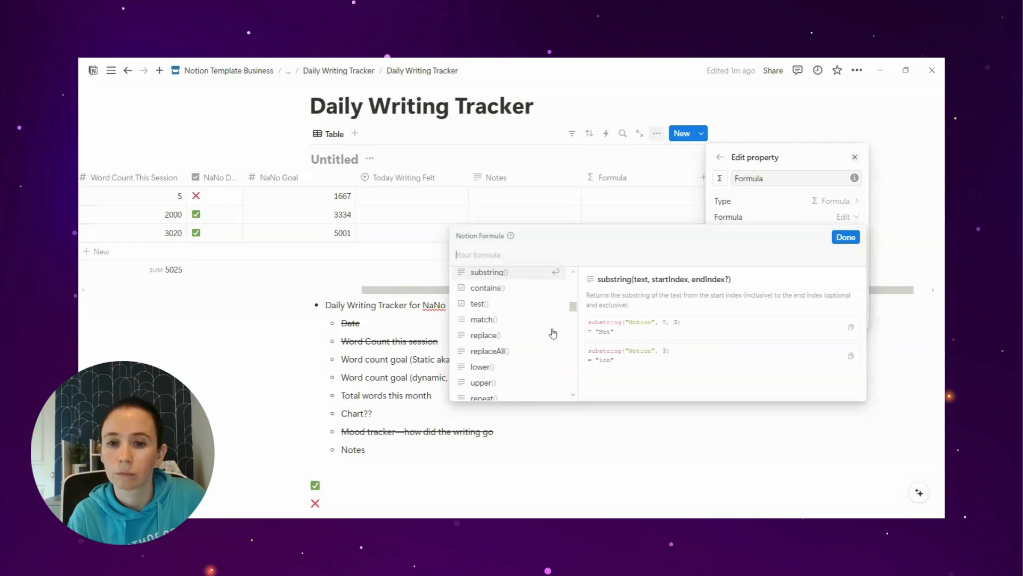
{"action": "scroll", "coordinate": [553, 333], "scroll_direction": "down", "scroll_amount": 2}
{"action": "scroll", "coordinate": [544, 338], "scroll_direction": "down", "scroll_amount": 3}
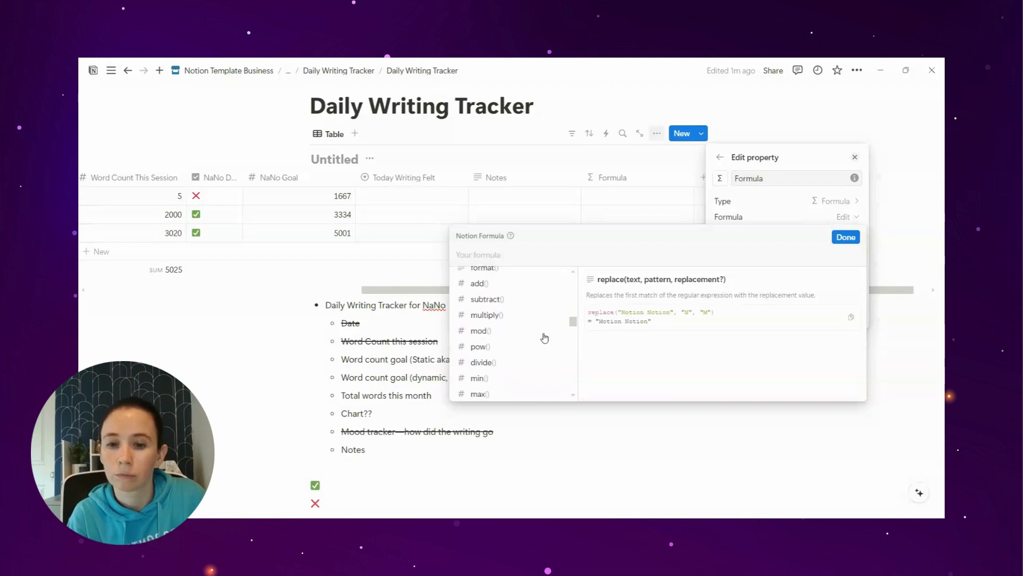
{"action": "scroll", "coordinate": [544, 338], "scroll_direction": "down", "scroll_amount": 3}
{"action": "scroll", "coordinate": [544, 338], "scroll_direction": "down", "scroll_amount": 3}
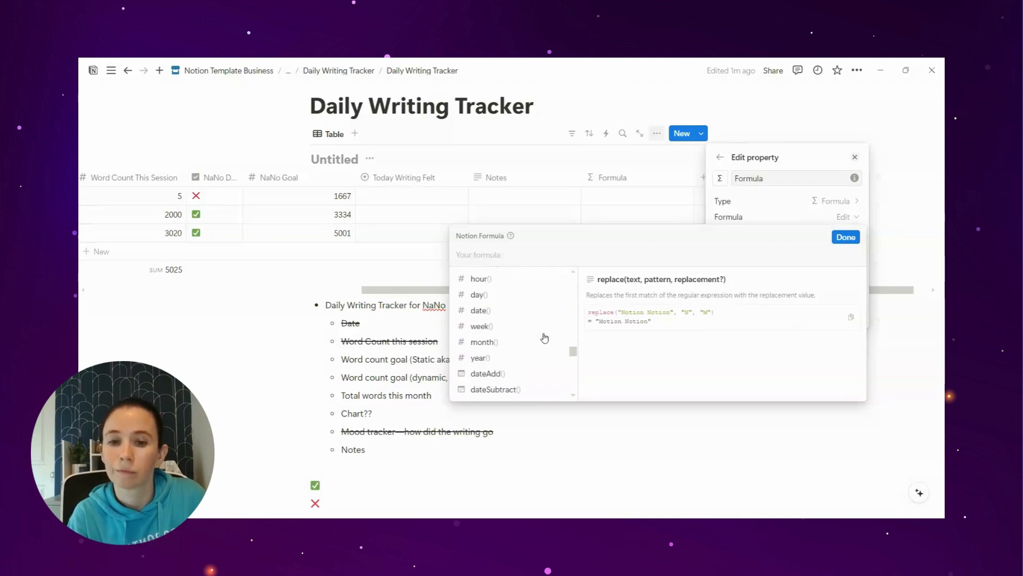
{"action": "scroll", "coordinate": [544, 338], "scroll_direction": "down", "scroll_amount": 3}
{"action": "scroll", "coordinate": [544, 338], "scroll_direction": "down", "scroll_amount": 3}
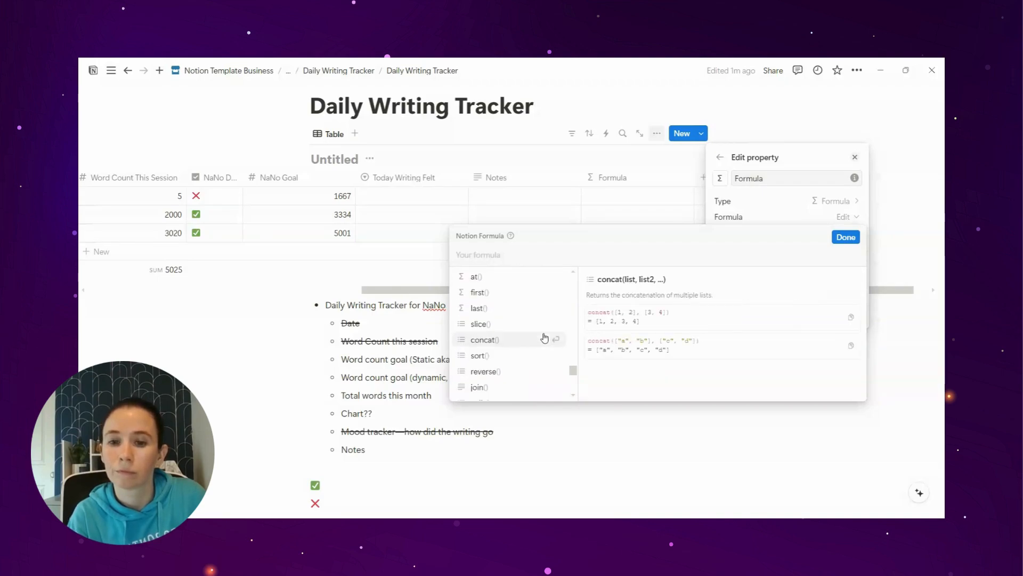
{"action": "scroll", "coordinate": [544, 337], "scroll_direction": "down", "scroll_amount": 2}
{"action": "scroll", "coordinate": [548, 338], "scroll_direction": "up", "scroll_amount": 6}
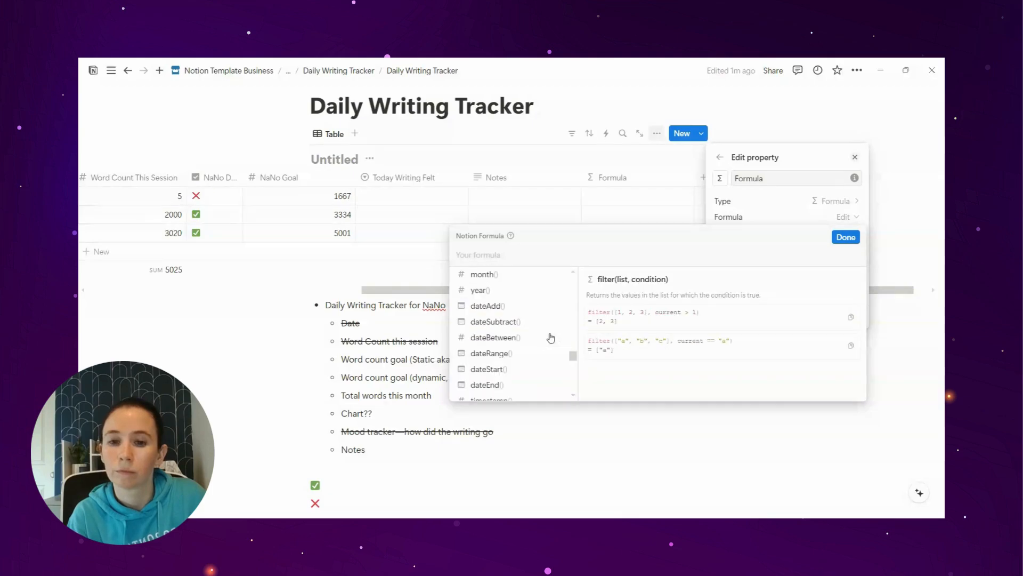
{"action": "scroll", "coordinate": [551, 338], "scroll_direction": "up", "scroll_amount": 10}
{"action": "scroll", "coordinate": [551, 338], "scroll_direction": "up", "scroll_amount": 4}
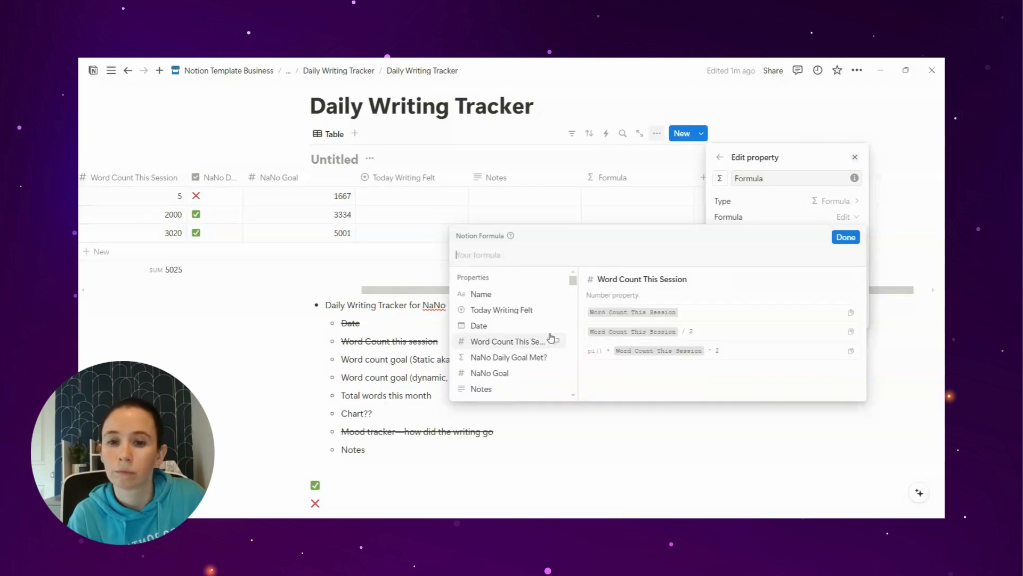
{"action": "left_click", "coordinate": [285, 281]}
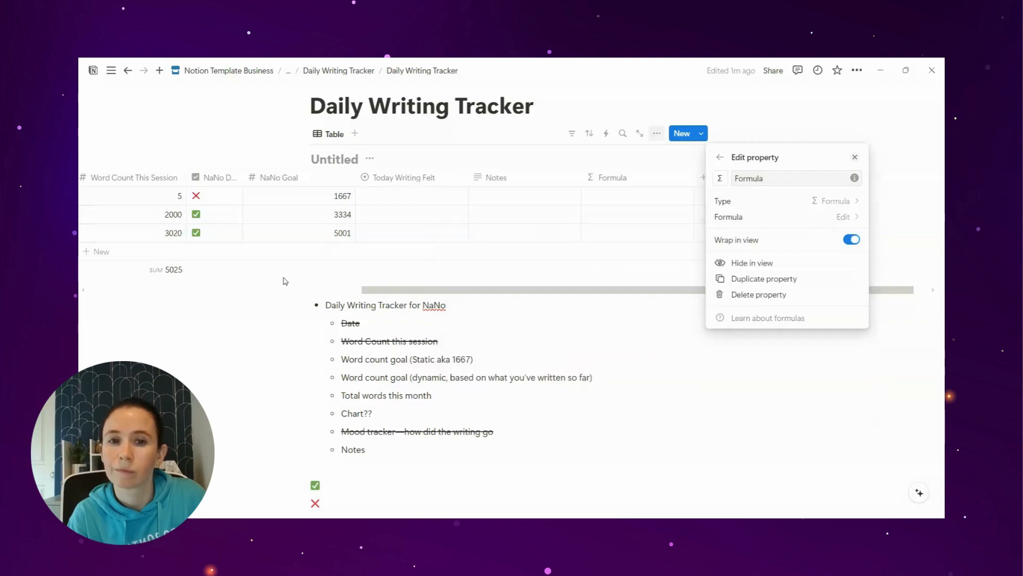
{"action": "left_click", "coordinate": [342, 376]}
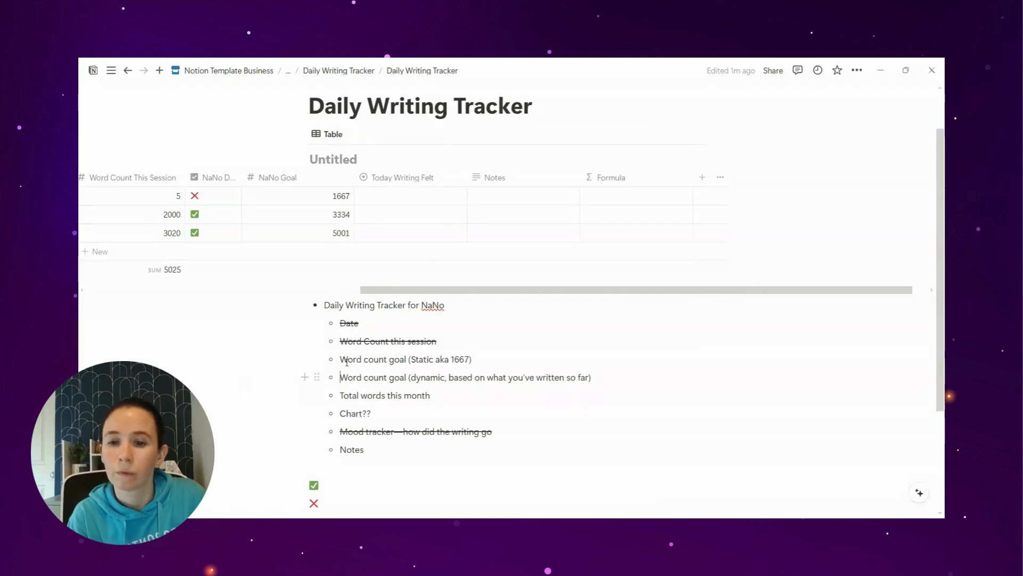
{"action": "scroll", "coordinate": [347, 362], "scroll_direction": "up", "scroll_amount": 1}
{"action": "left_click_drag", "start_coordinate": [380, 347], "coordinate": [190, 349]}
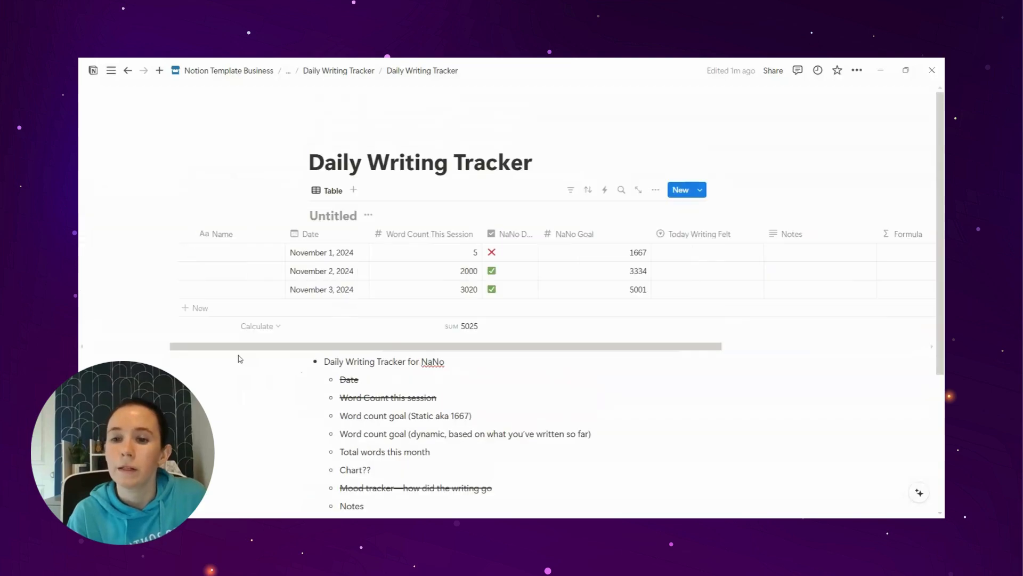
{"action": "scroll", "coordinate": [295, 271], "scroll_direction": "right", "scroll_amount": 3}
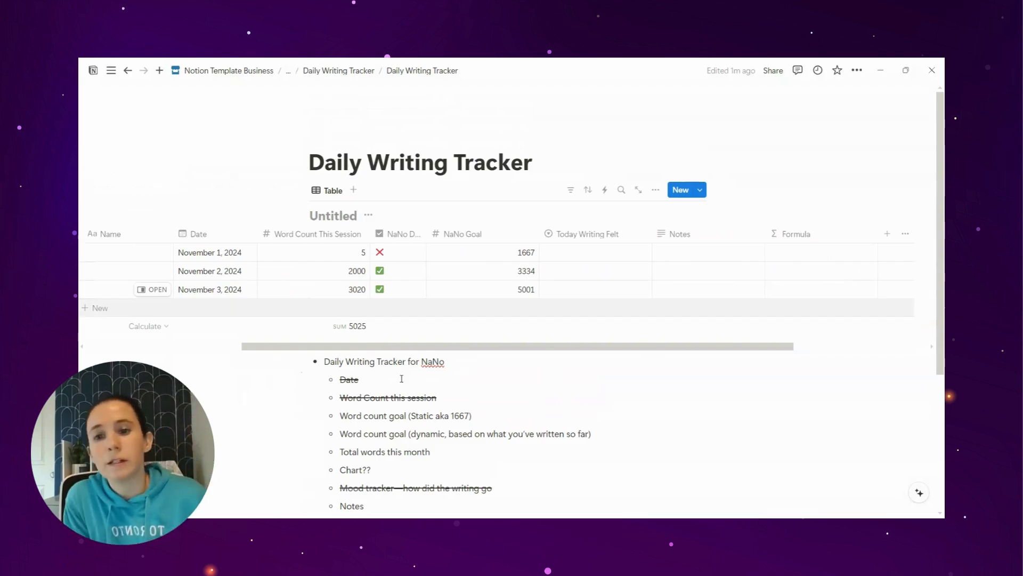
{"action": "scroll", "coordinate": [415, 346], "scroll_direction": "left", "scroll_amount": 1}
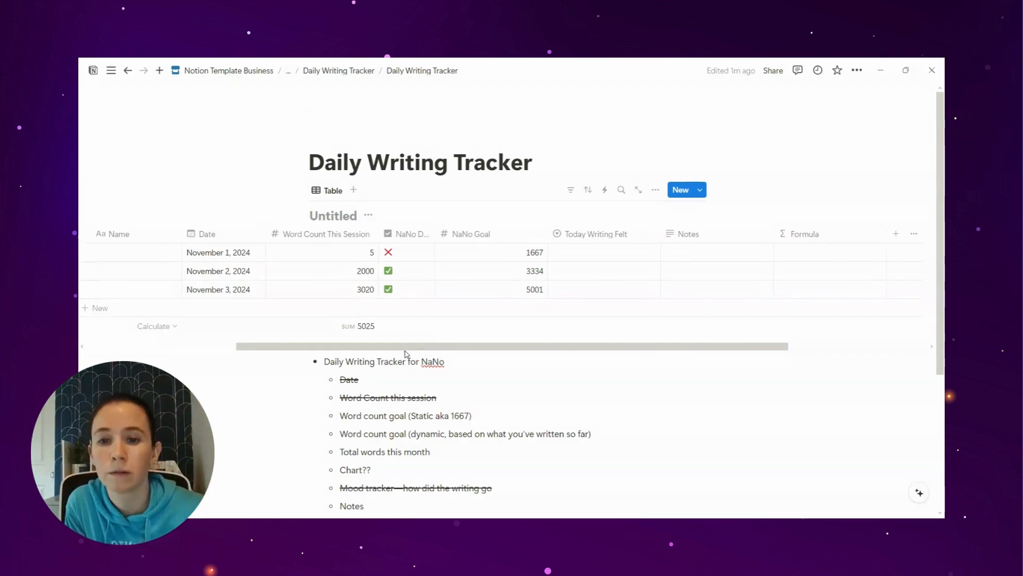
Delete the empty Formula property that follows the Notes column from the tracker table
{"action": "scroll", "coordinate": [406, 352], "scroll_direction": "left", "scroll_amount": 4}
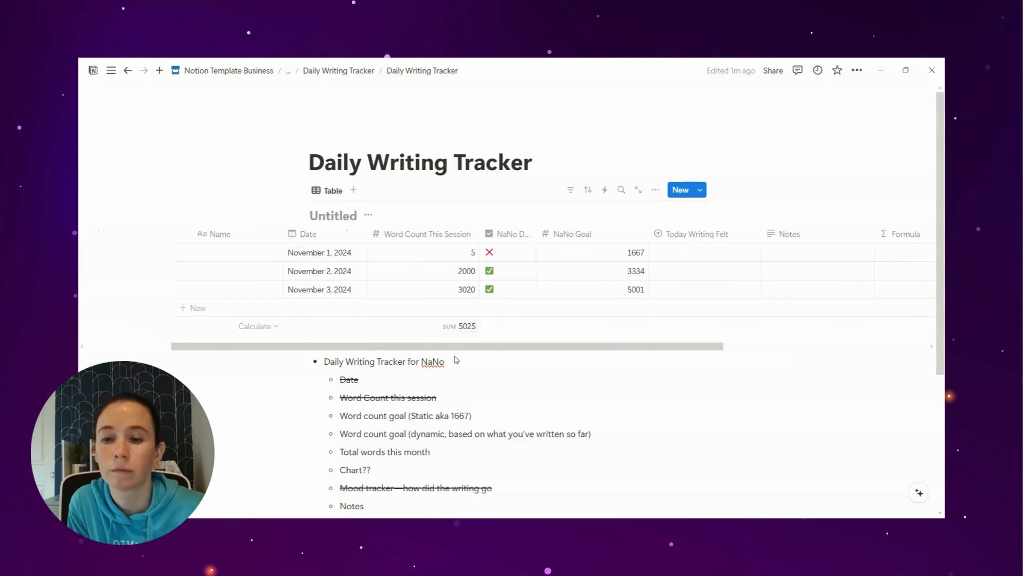
{"action": "scroll", "coordinate": [447, 352], "scroll_direction": "left", "scroll_amount": 1}
{"action": "left_click_drag", "start_coordinate": [448, 349], "coordinate": [391, 346]}
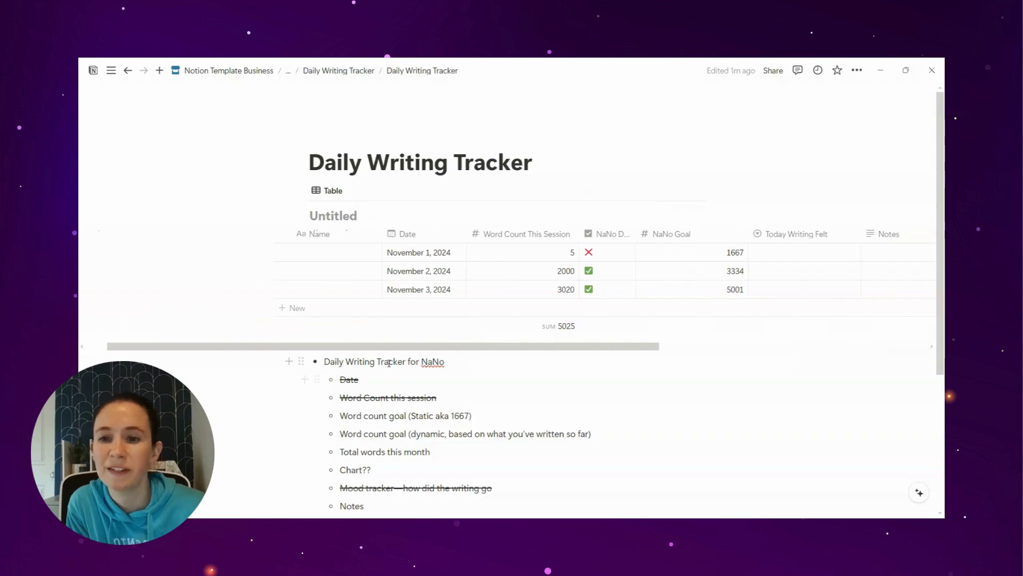
{"action": "scroll", "coordinate": [428, 385], "scroll_direction": "down", "scroll_amount": 1}
{"action": "scroll", "coordinate": [428, 385], "scroll_direction": "down", "scroll_amount": 3}
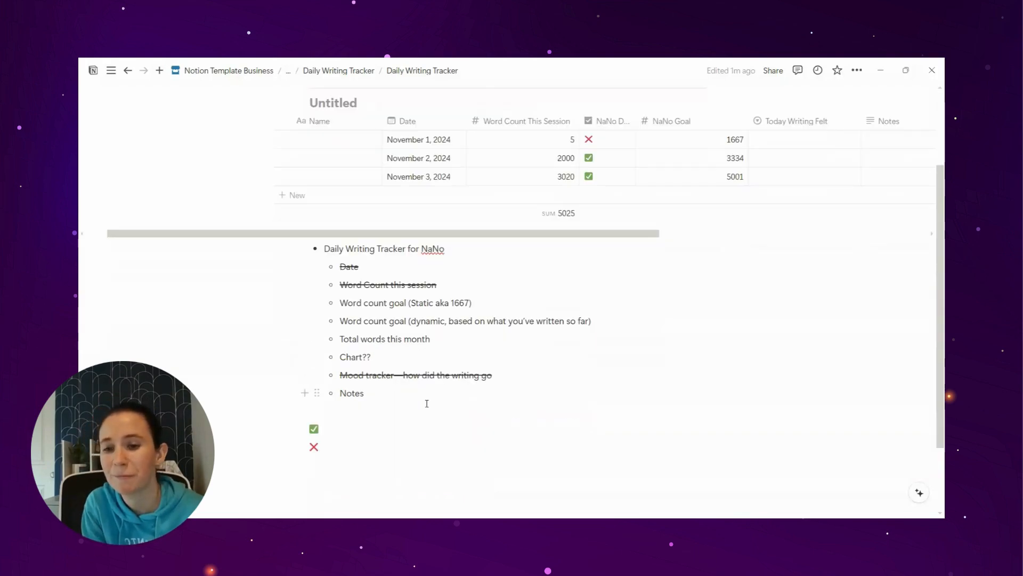
{"action": "scroll", "coordinate": [426, 403], "scroll_direction": "up", "scroll_amount": 4}
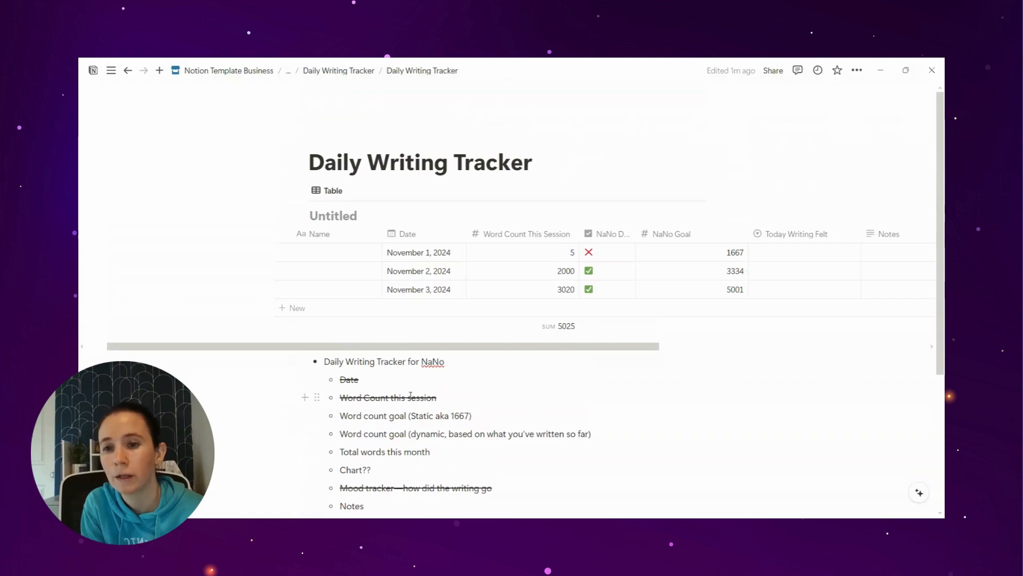
{"action": "left_click_drag", "start_coordinate": [397, 347], "coordinate": [776, 393]}
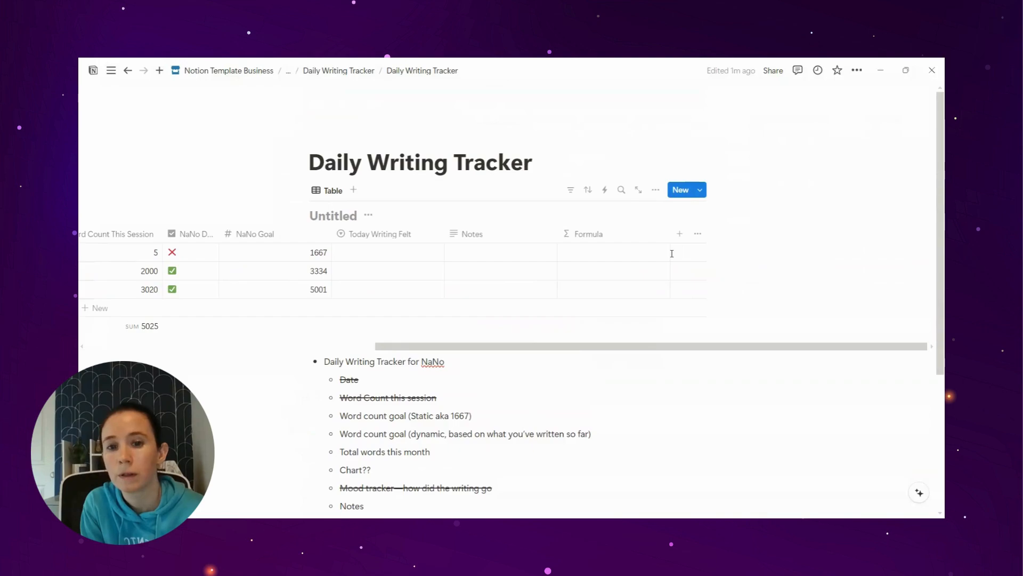
{"action": "left_click", "coordinate": [646, 234]}
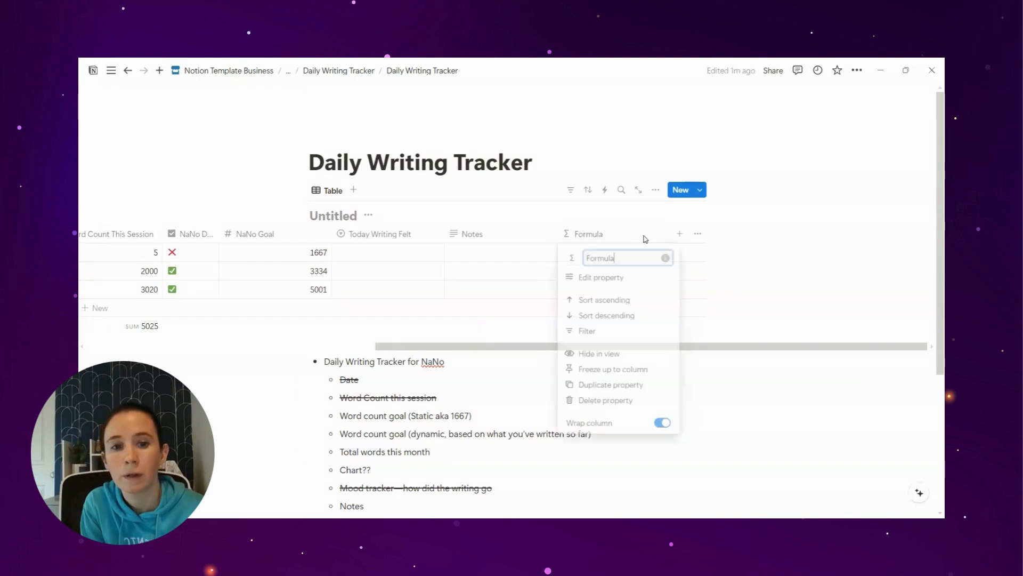
{"action": "left_click", "coordinate": [623, 402]}
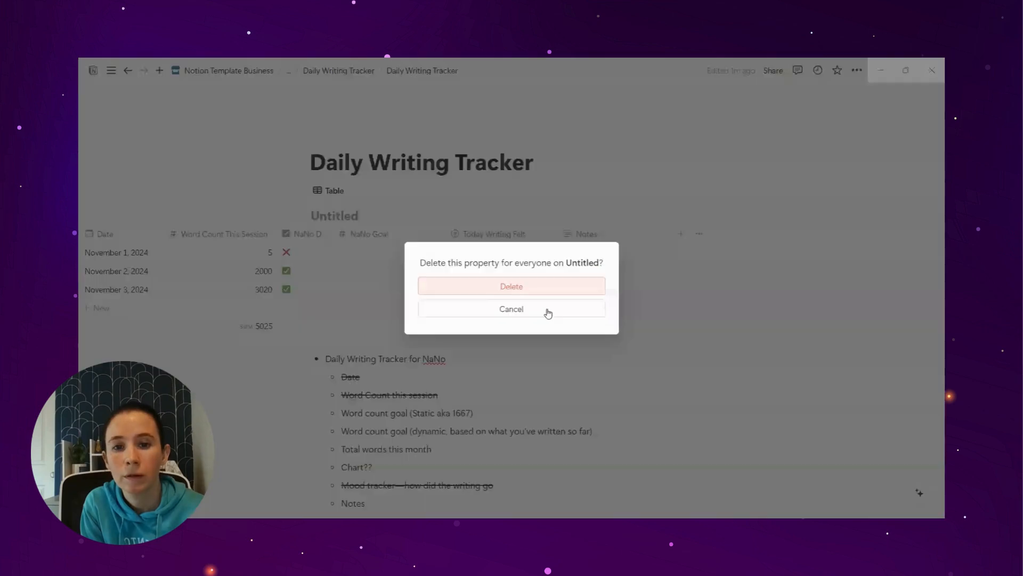
{"action": "key", "text": "Return"}
{"action": "scroll", "coordinate": [436, 373], "scroll_direction": "up", "scroll_amount": 4}
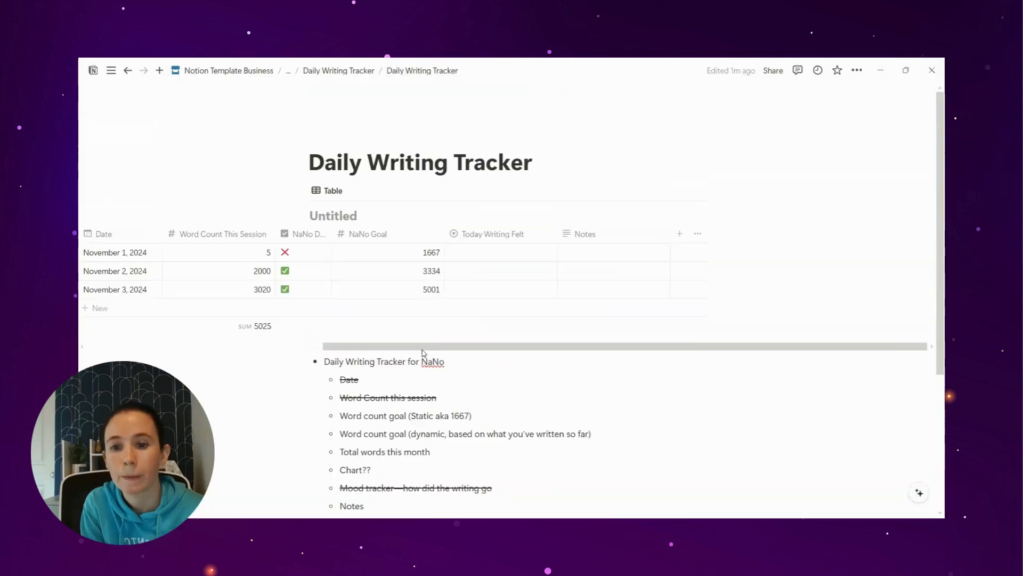
{"action": "left_click_drag", "start_coordinate": [424, 353], "coordinate": [143, 337]}
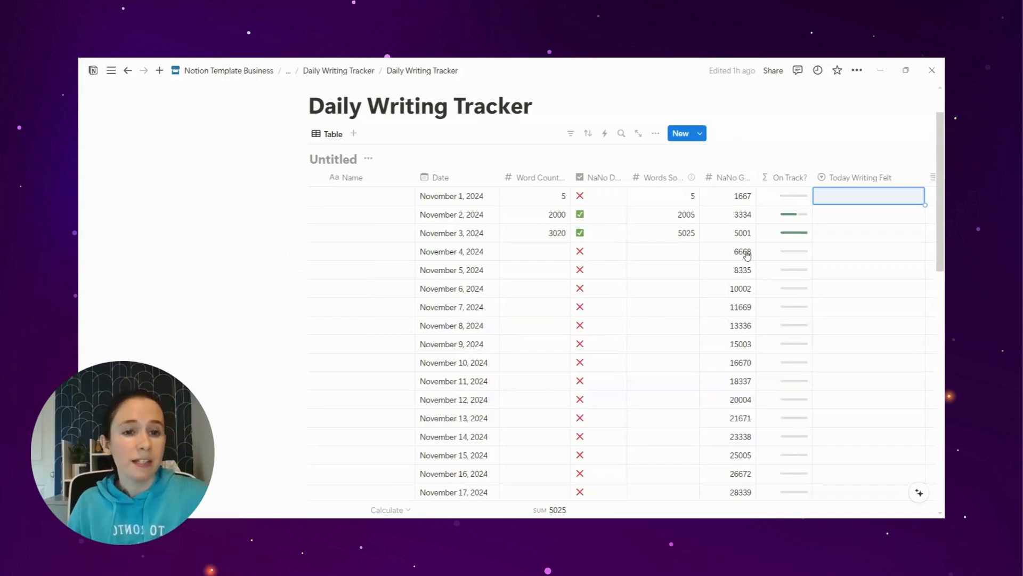
Enter NaNo Goal values of 31673 for November 19, 2024 and 33340 for November 20, 2024
{"action": "scroll", "coordinate": [717, 279], "scroll_direction": "down", "scroll_amount": 6}
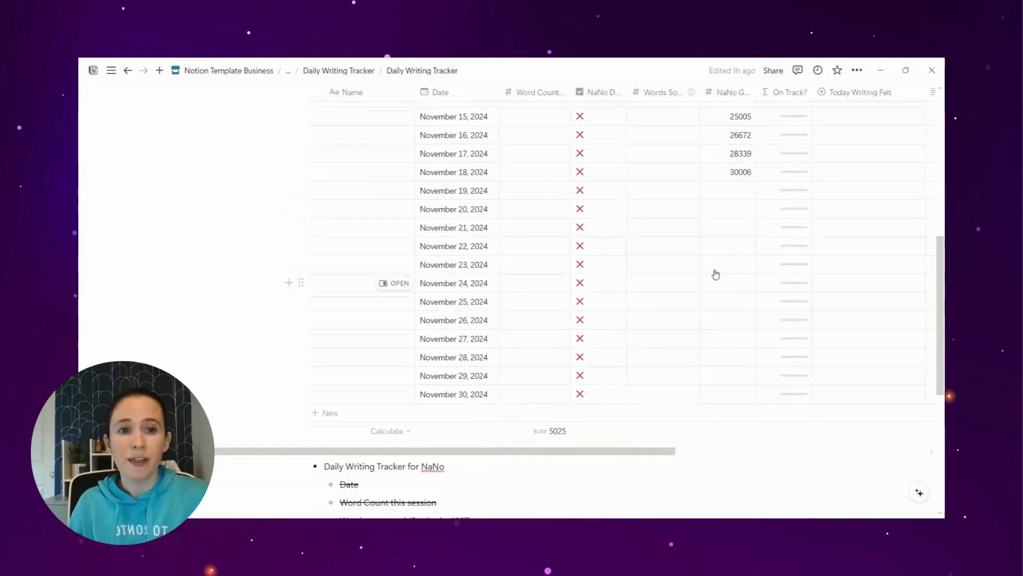
{"action": "scroll", "coordinate": [731, 200], "scroll_direction": "up", "scroll_amount": 1}
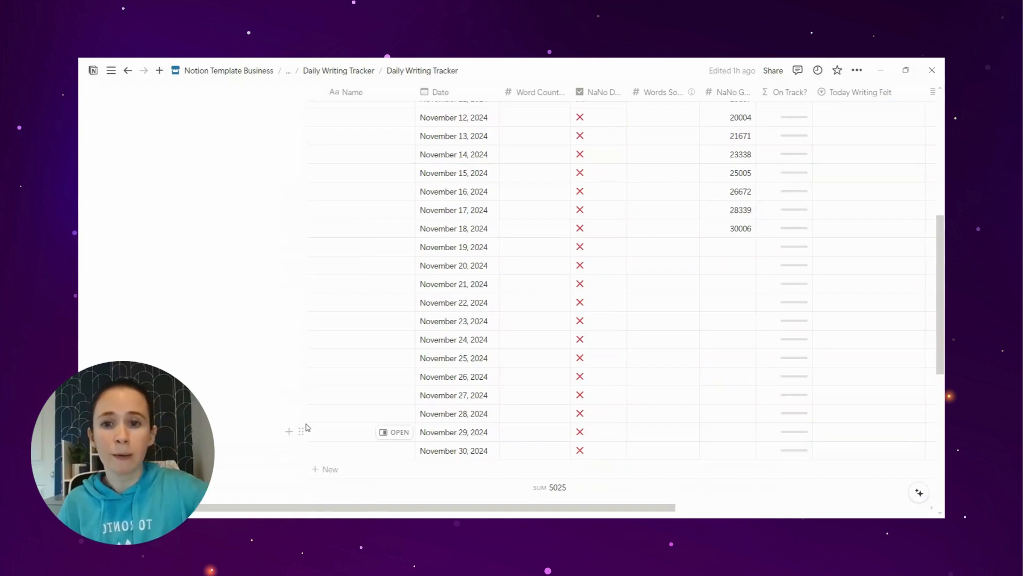
{"action": "left_click", "coordinate": [721, 245]}
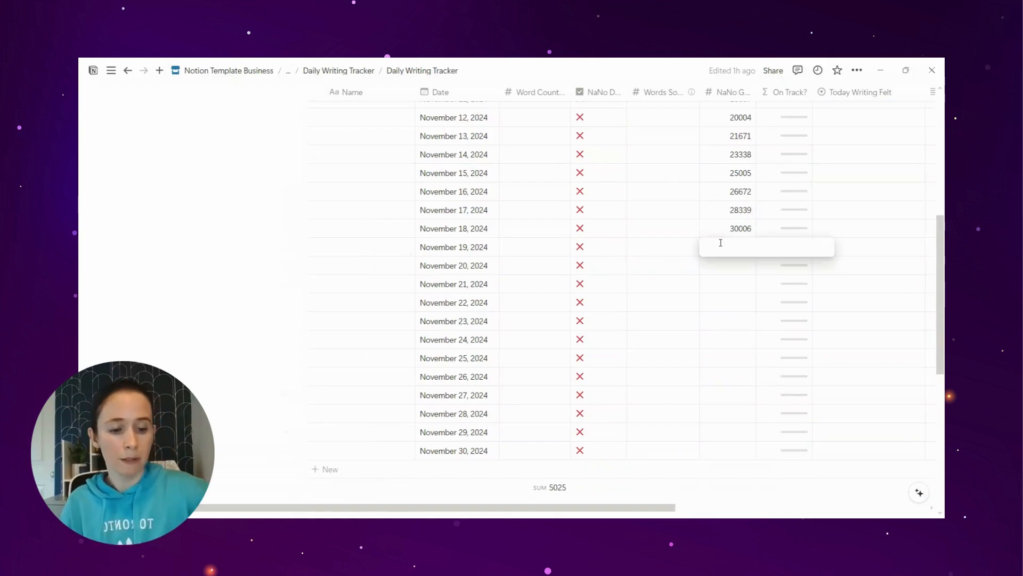
{"action": "type", "text": "31673"}
{"action": "key", "text": "Return"}
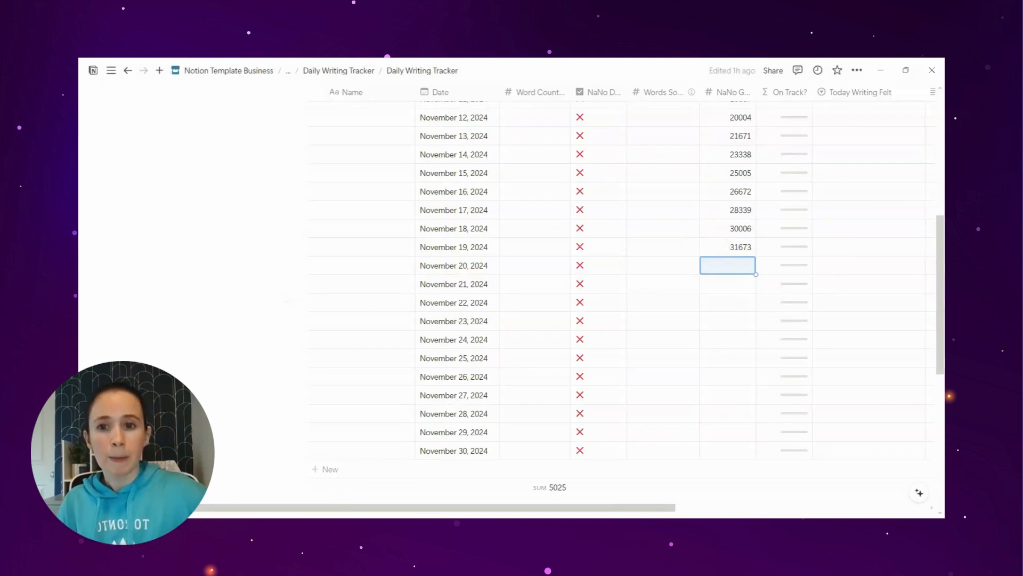
{"action": "left_click", "coordinate": [720, 261]}
{"action": "type", "text": "3"}
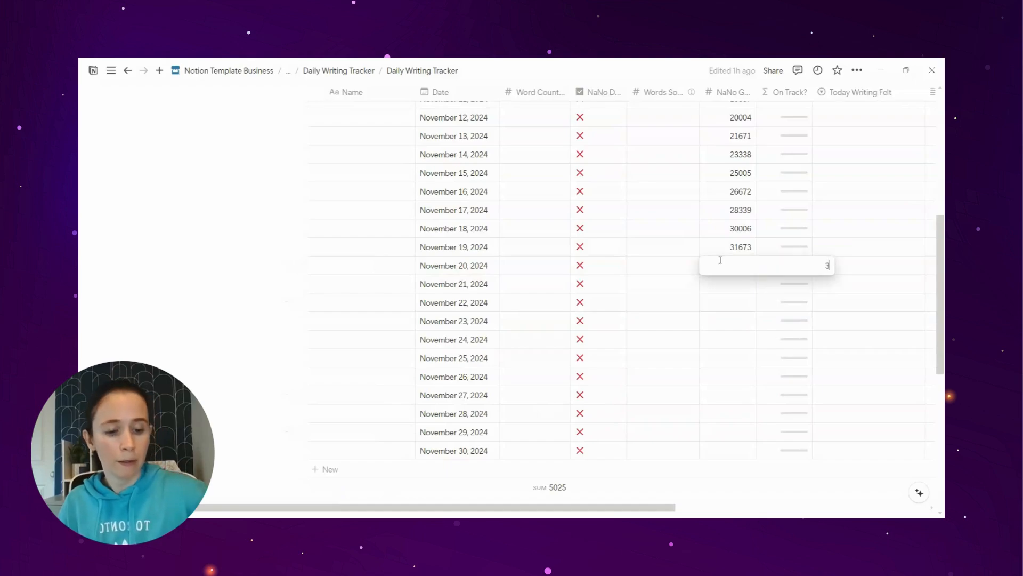
{"action": "type", "text": "3340"}
{"action": "key", "text": "Return"}
Enter 1667 as the Word Count This Session for November 4, 2024
{"action": "scroll", "coordinate": [672, 306], "scroll_direction": "up", "scroll_amount": 10}
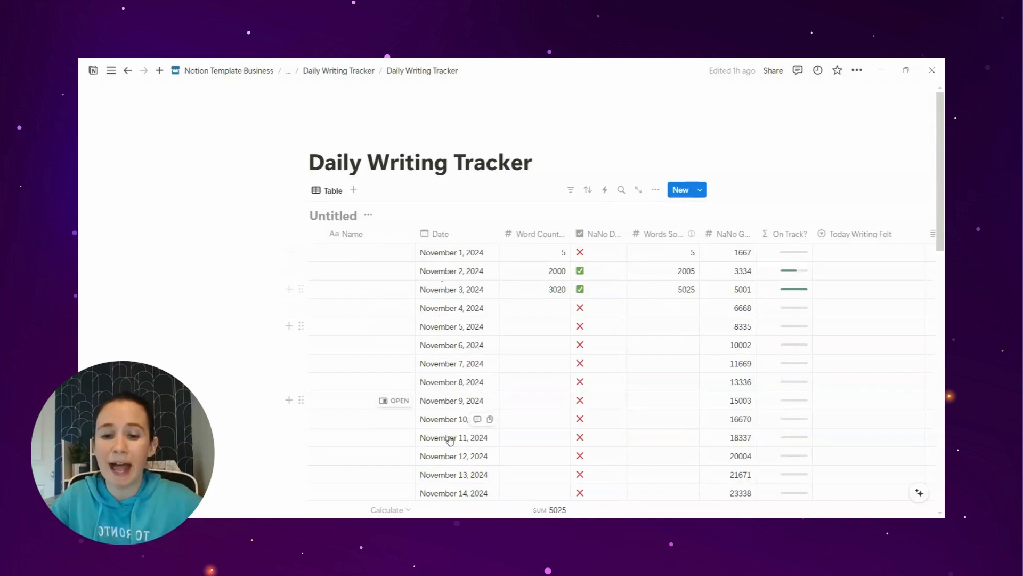
{"action": "scroll", "coordinate": [451, 272], "scroll_direction": "down", "scroll_amount": 8}
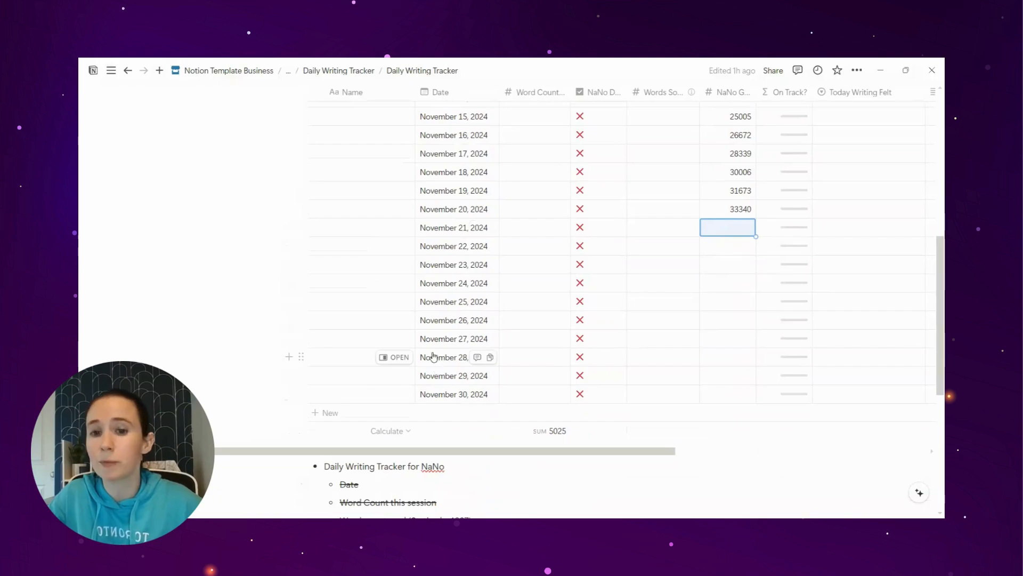
{"action": "scroll", "coordinate": [435, 366], "scroll_direction": "up", "scroll_amount": 8}
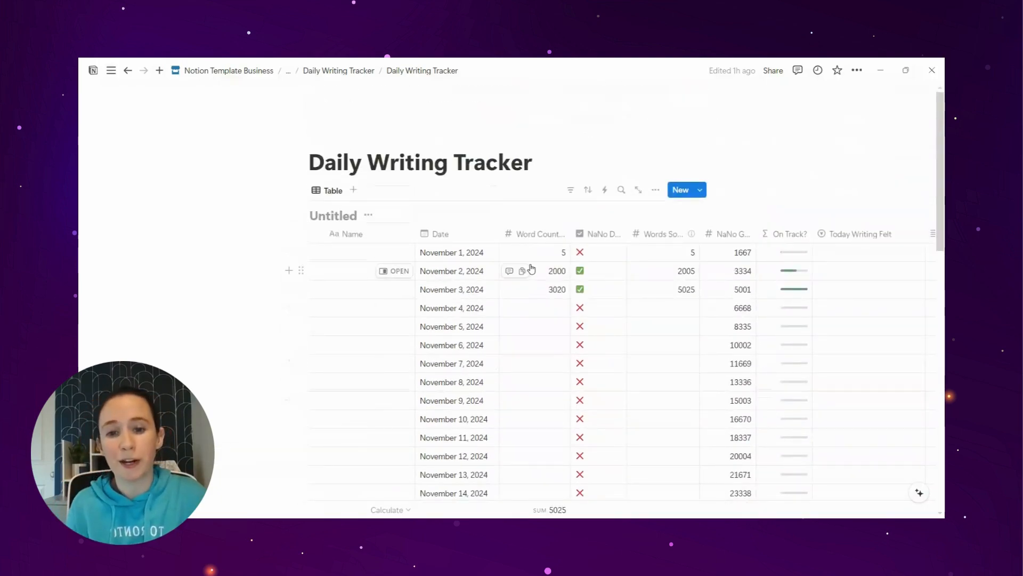
{"action": "left_click", "coordinate": [542, 307]}
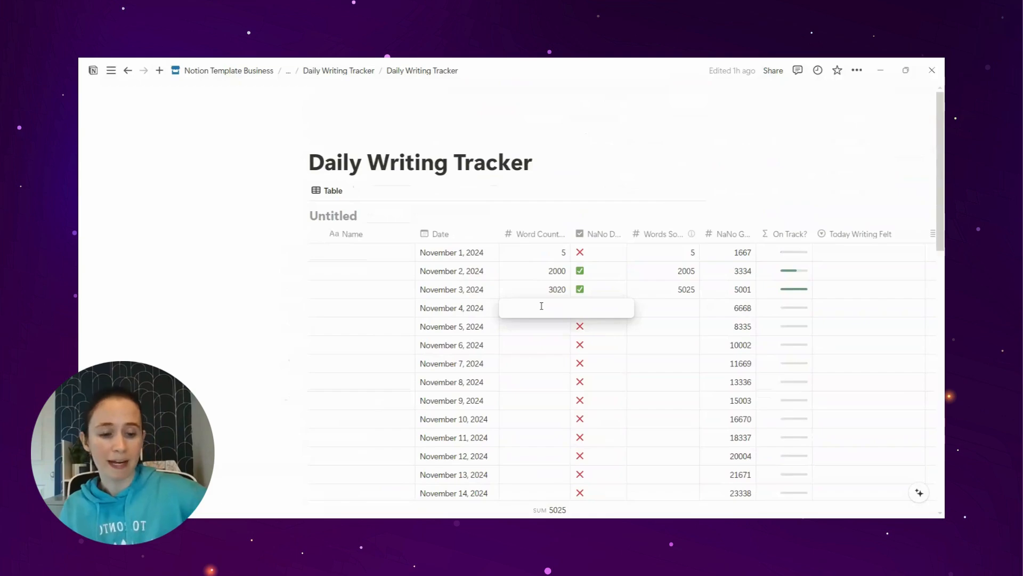
{"action": "type", "text": "1667"}
{"action": "key", "text": "Return"}
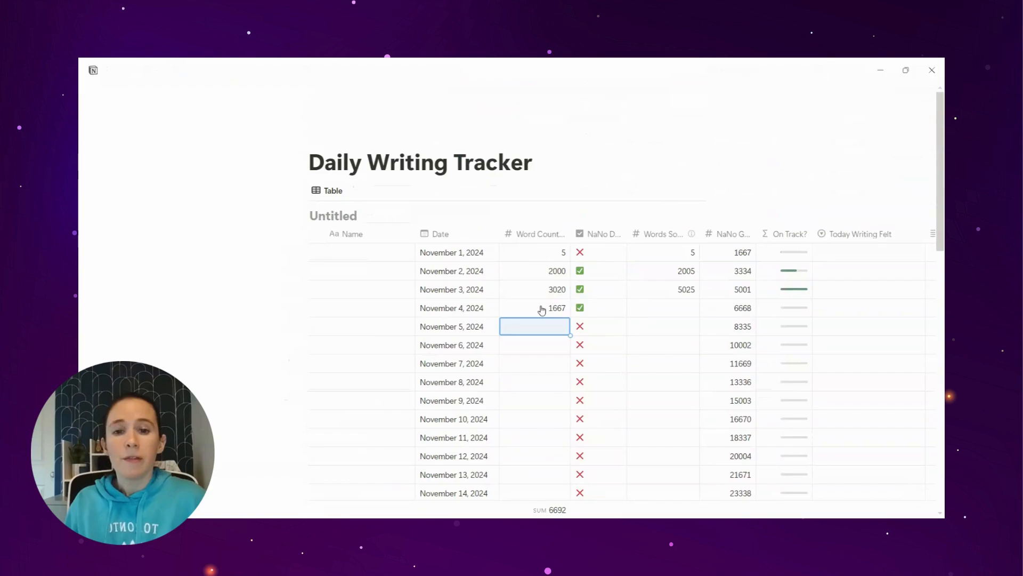
Copy the monthly word count sum, 6692, into the running-total "Words So..." column for November 4, 2024
{"action": "scroll", "coordinate": [541, 309], "scroll_direction": "down", "scroll_amount": 10}
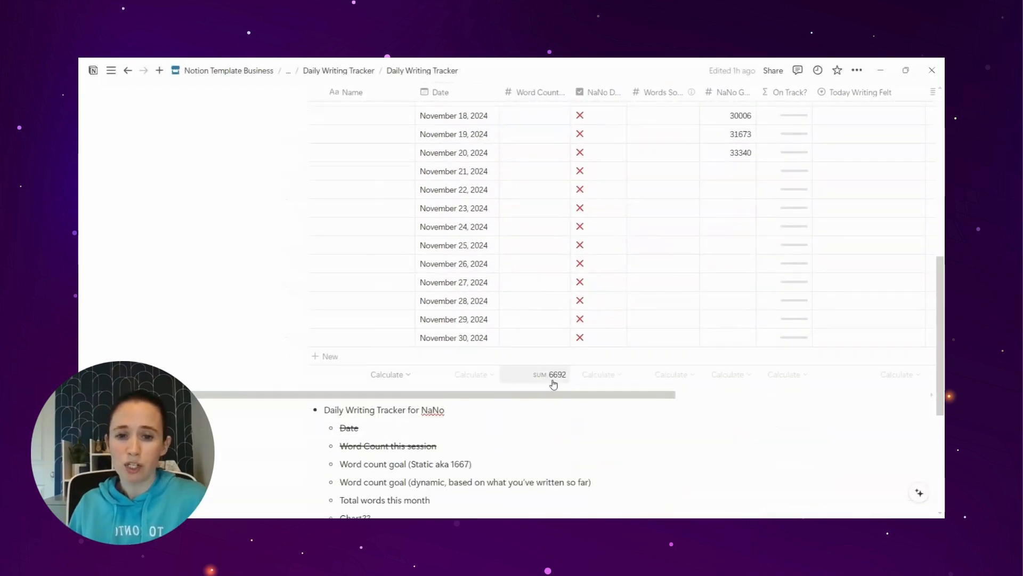
{"action": "scroll", "coordinate": [550, 382], "scroll_direction": "up", "scroll_amount": 10}
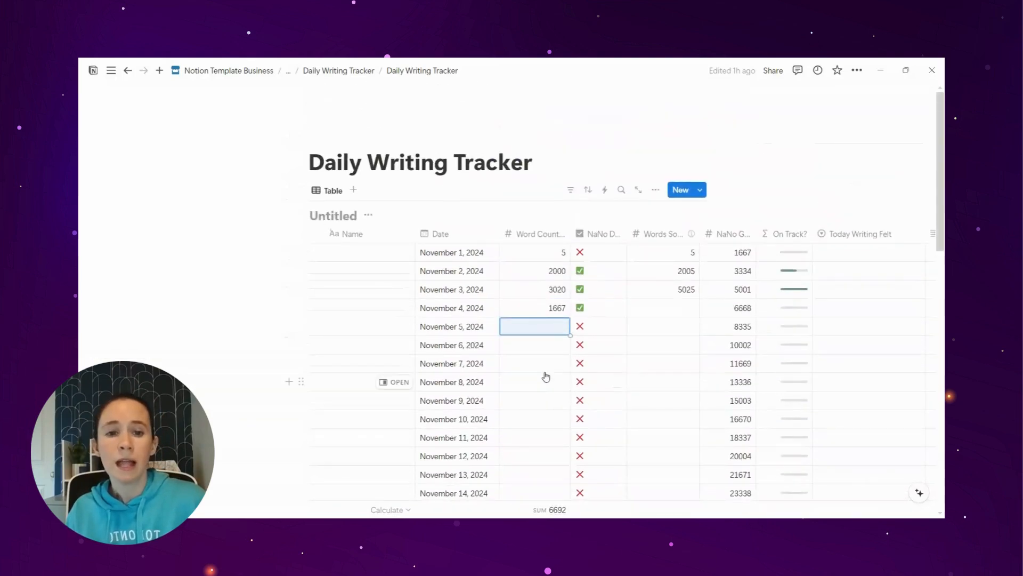
{"action": "left_click", "coordinate": [672, 308]}
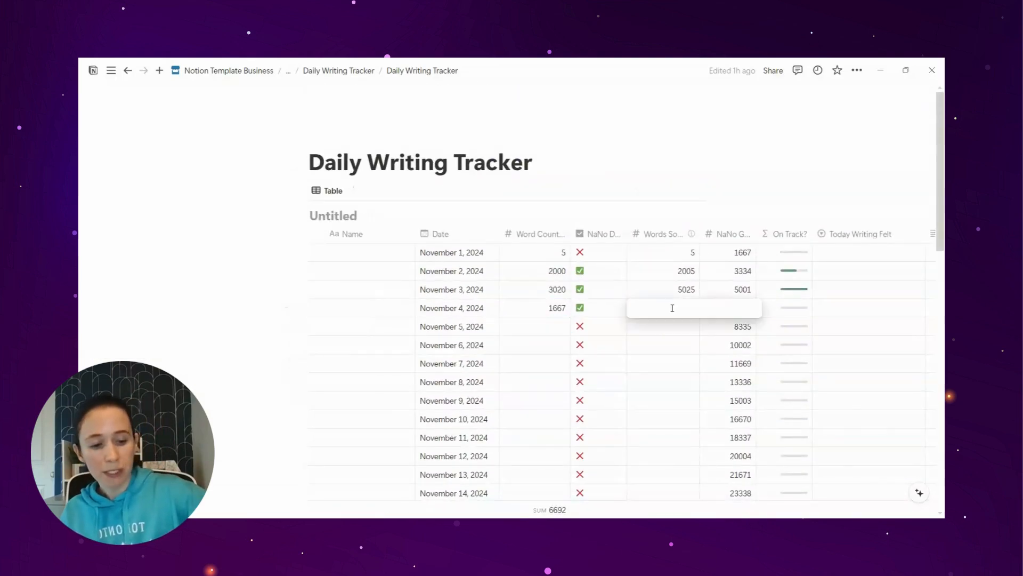
{"action": "type", "text": "6692"}
{"action": "key", "text": "Return"}
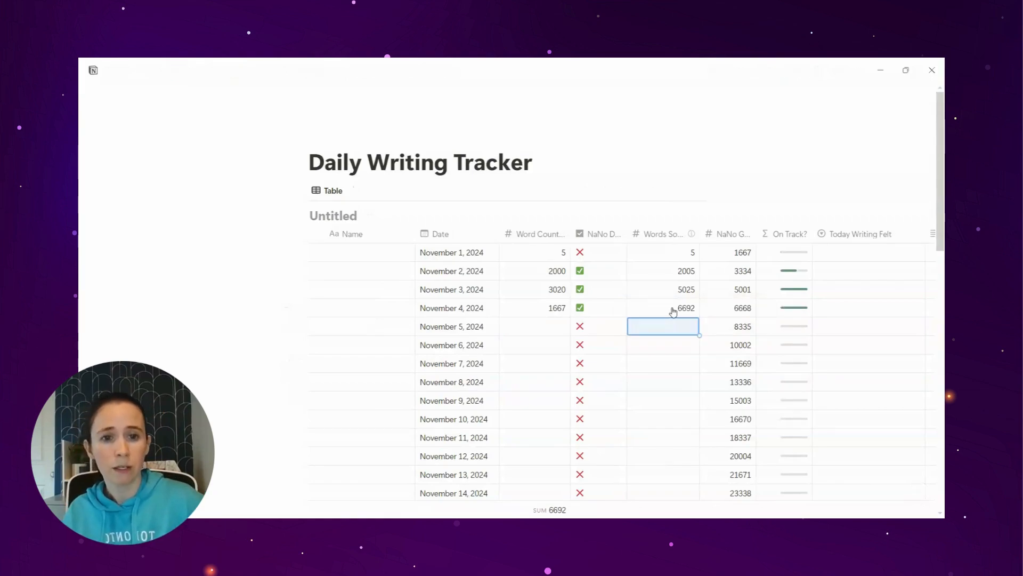
Enter 50 as the Word Count This Session for November 5, 2024
{"action": "mouse_move", "coordinate": [693, 236]}
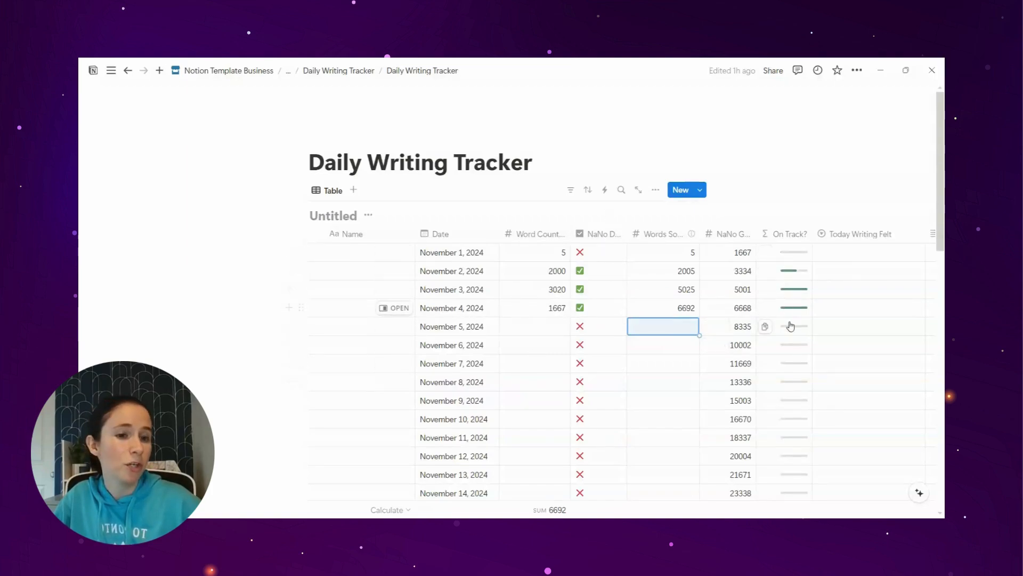
{"action": "mouse_move", "coordinate": [794, 312]}
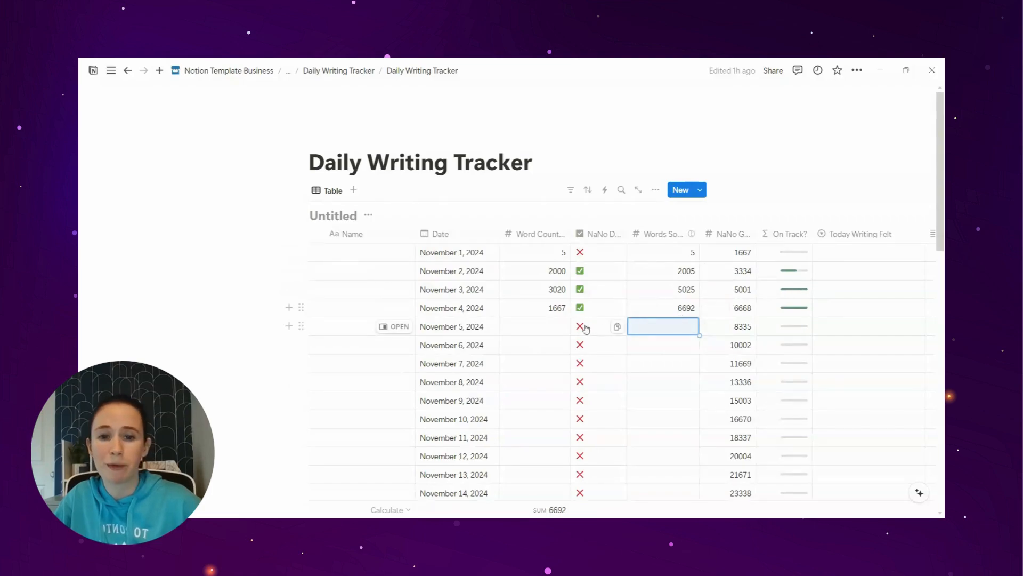
{"action": "left_click", "coordinate": [559, 325]}
{"action": "type", "text": "50"}
{"action": "key", "text": "Return"}
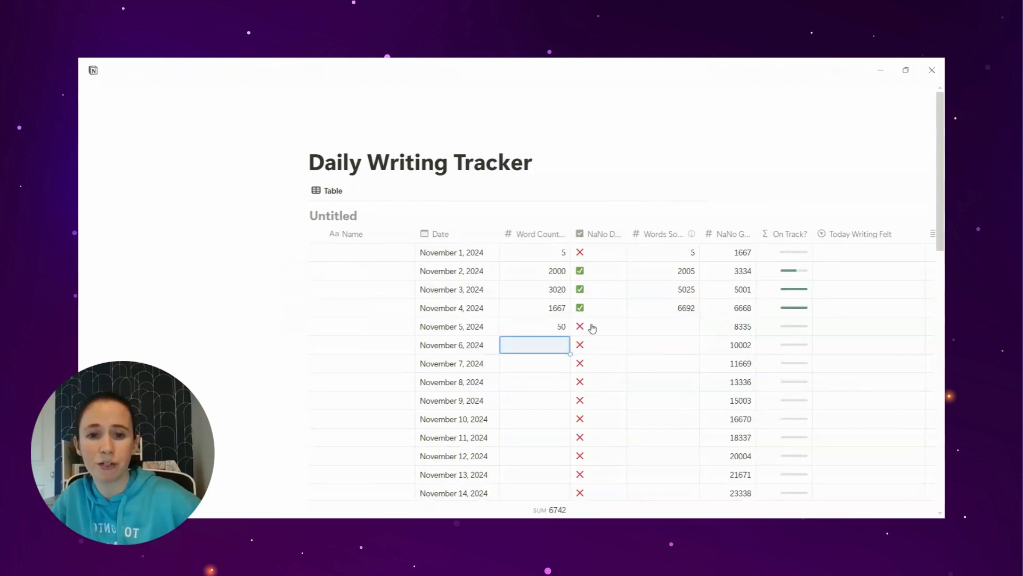
{"action": "type", "text": "500"}
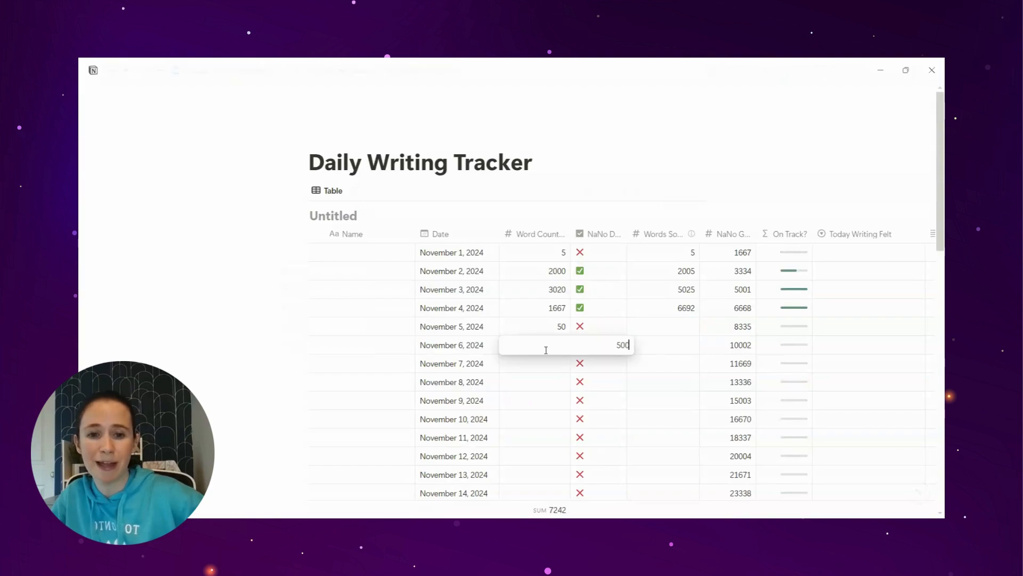
{"action": "key", "text": "Escape"}
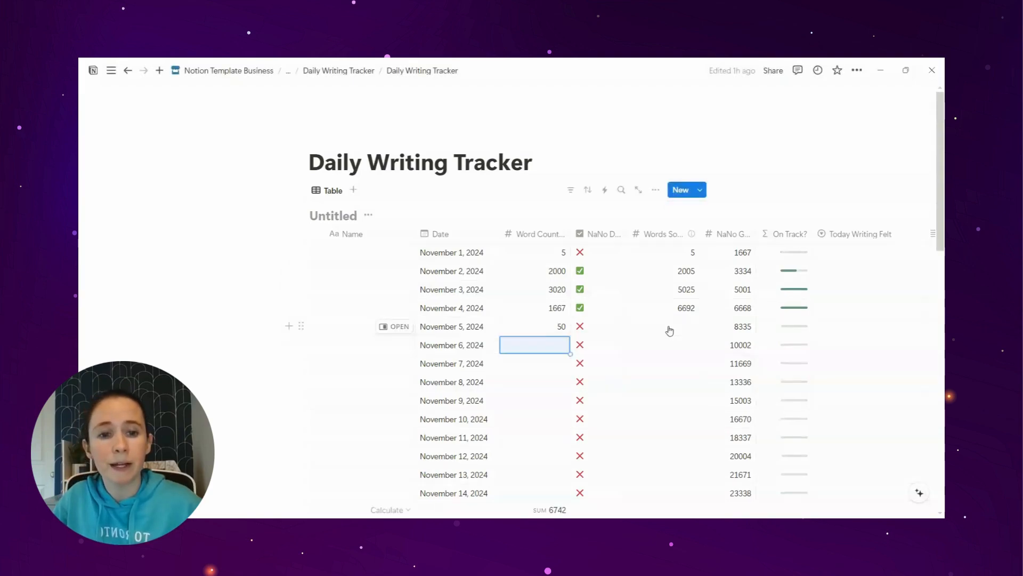
Enter the current word count sum, 6742, in the running-total "Words So..." column for November 5, 2024
{"action": "left_click", "coordinate": [669, 330]}
{"action": "left_click", "coordinate": [321, 411]}
{"action": "scroll", "coordinate": [318, 411], "scroll_direction": "down", "scroll_amount": 7}
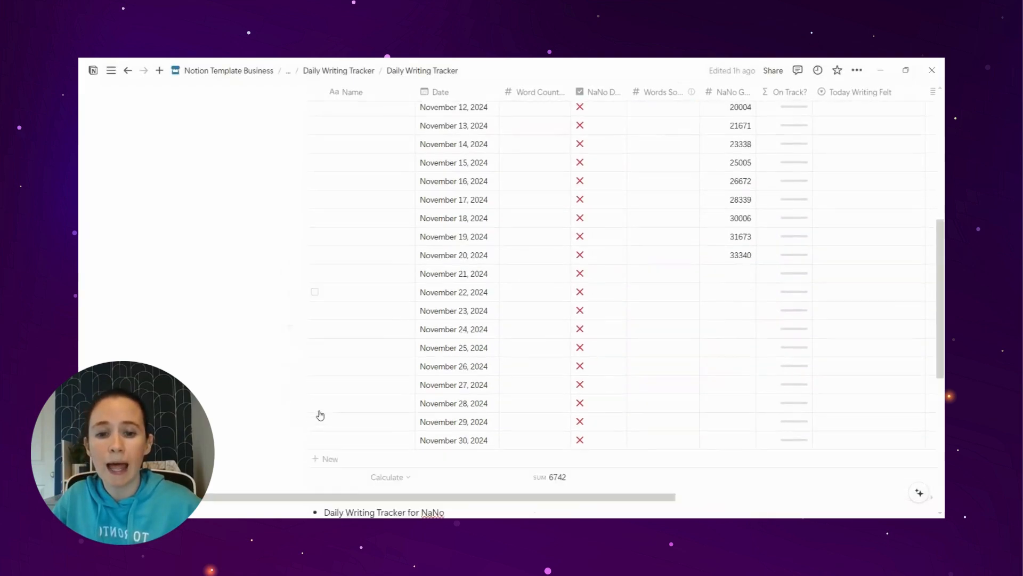
{"action": "scroll", "coordinate": [528, 405], "scroll_direction": "up", "scroll_amount": 4}
{"action": "scroll", "coordinate": [530, 407], "scroll_direction": "up", "scroll_amount": 4}
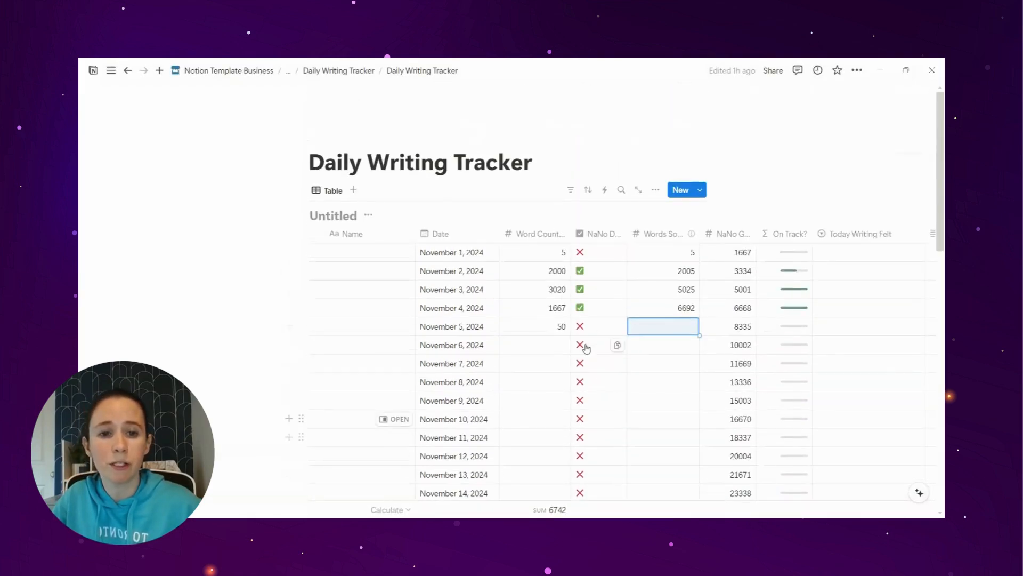
{"action": "left_click", "coordinate": [646, 325]}
{"action": "type", "text": "6742"}
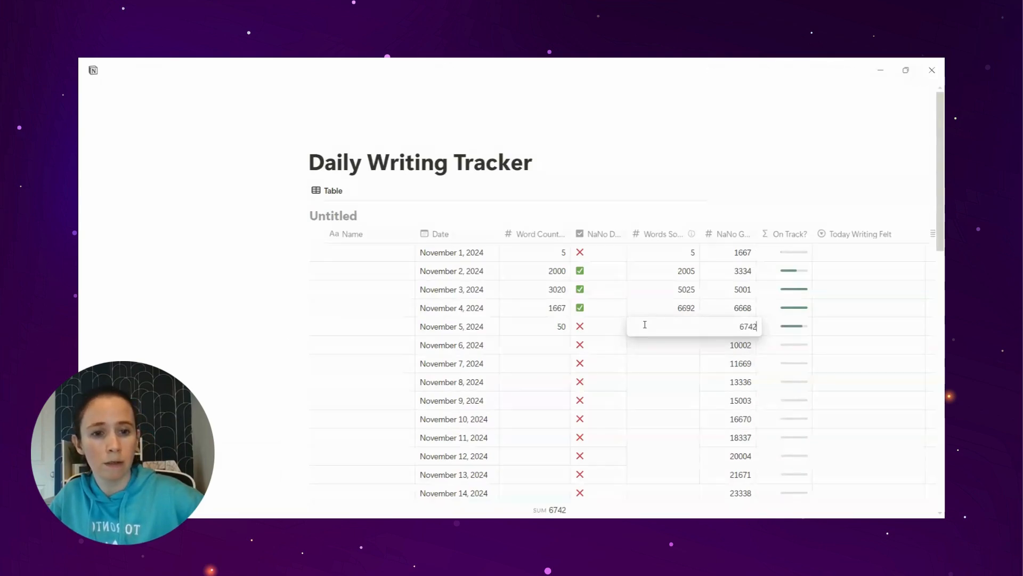
{"action": "key", "text": "Return"}
Enter 500 as the Word Count This Session for November 6, 2024
{"action": "left_click", "coordinate": [541, 345]}
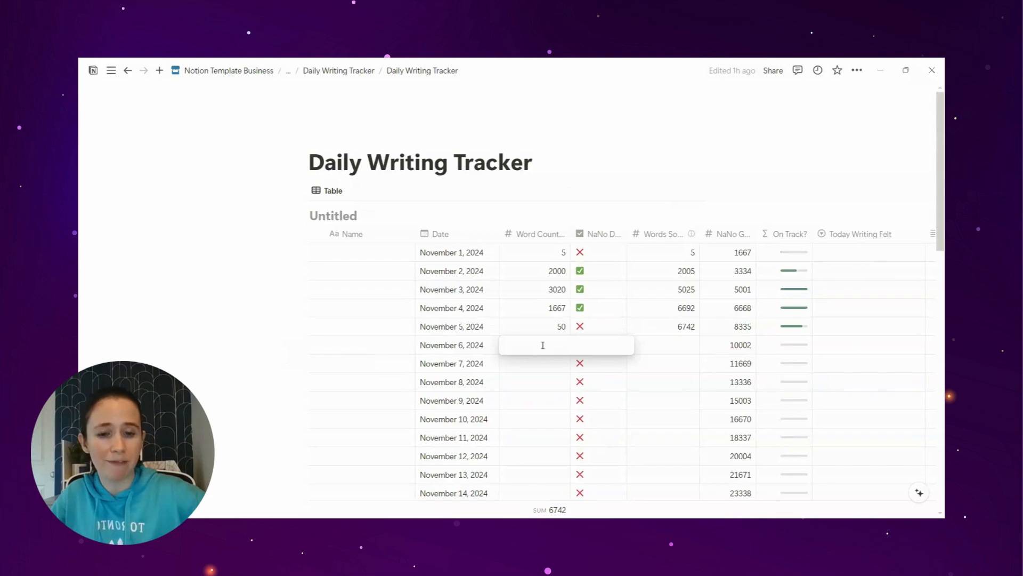
{"action": "type", "text": "500"}
{"action": "key", "text": "Return"}
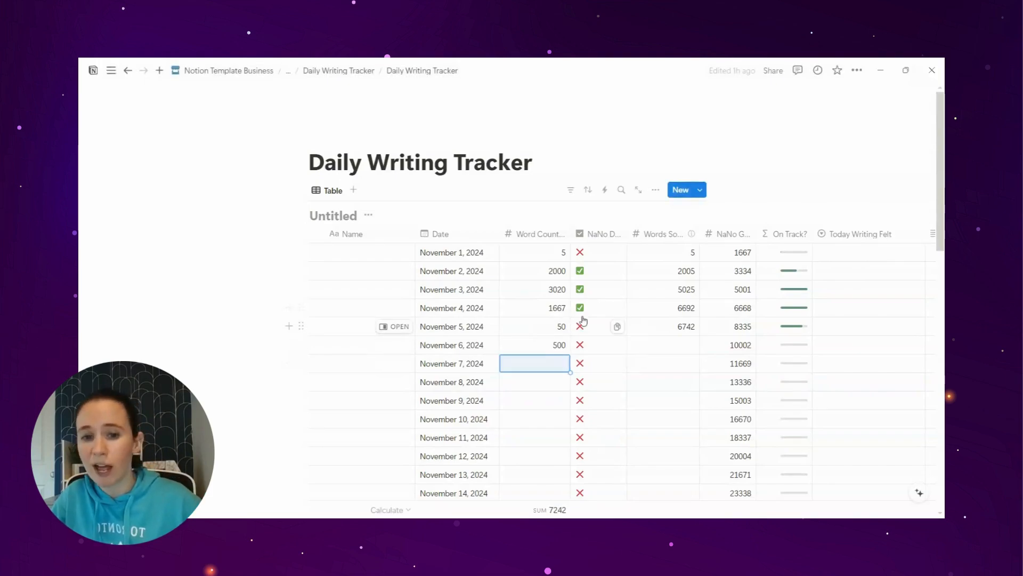
Enter the current word count sum, 7242, in the running-total "Words So..." column for November 6, 2024
{"action": "scroll", "coordinate": [577, 357], "scroll_direction": "down", "scroll_amount": 8}
{"action": "scroll", "coordinate": [579, 353], "scroll_direction": "down", "scroll_amount": 3}
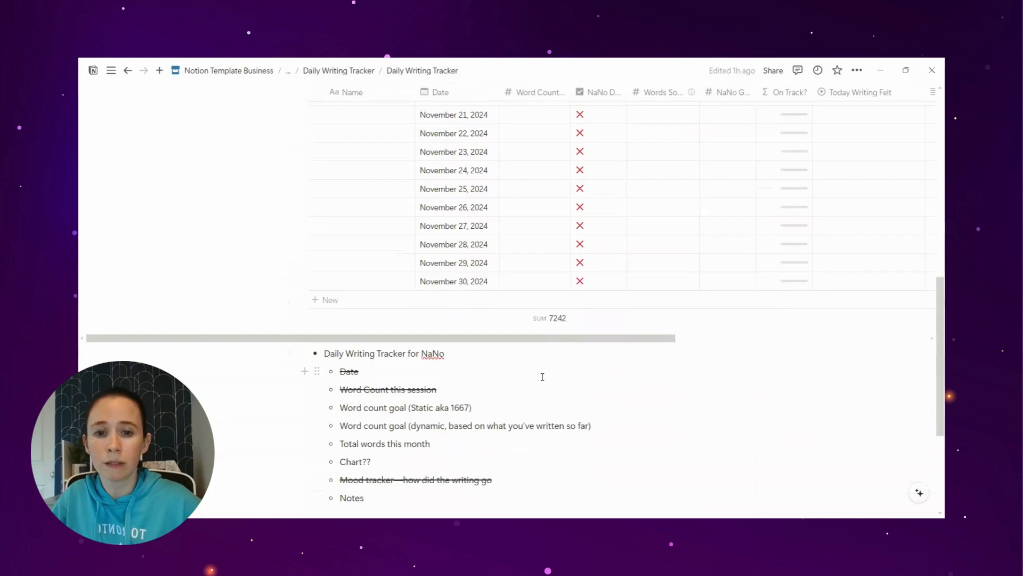
{"action": "scroll", "coordinate": [541, 377], "scroll_direction": "up", "scroll_amount": 8}
{"action": "type", "text": "7242"}
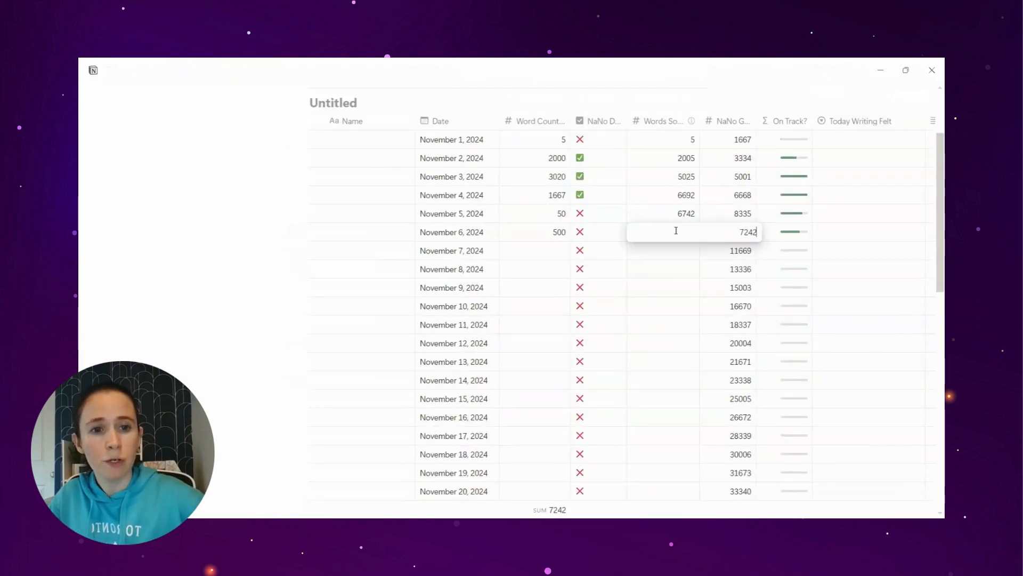
{"action": "key", "text": "Return"}
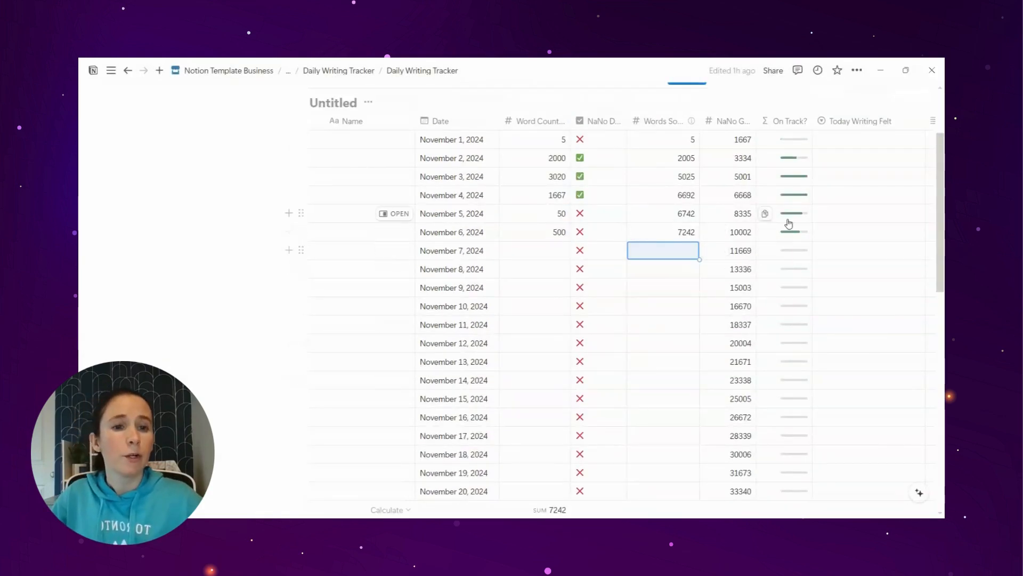
Enter 4000 as the Word Count This Session for November 7, 2024
{"action": "left_click", "coordinate": [535, 252]}
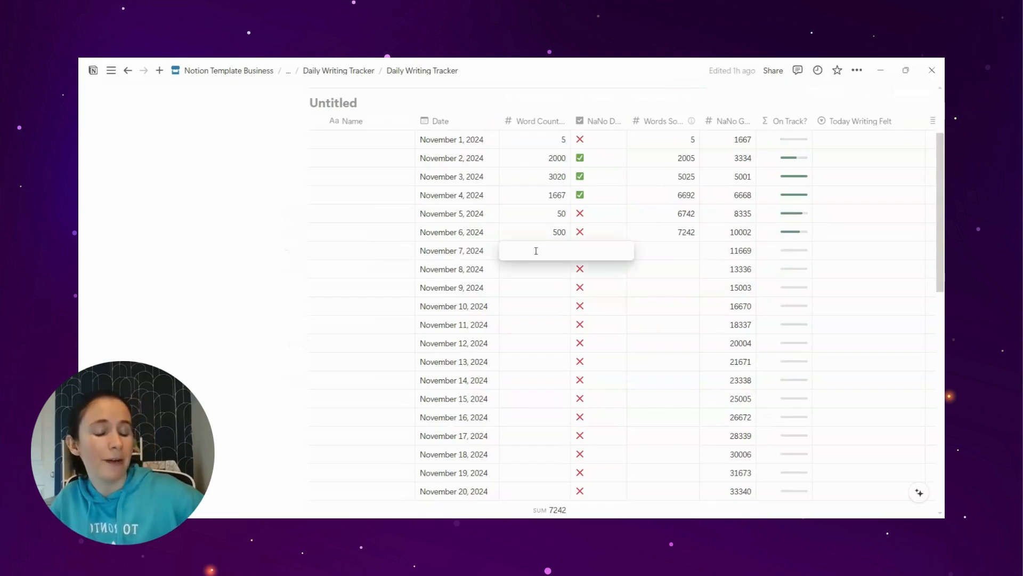
{"action": "type", "text": "4"}
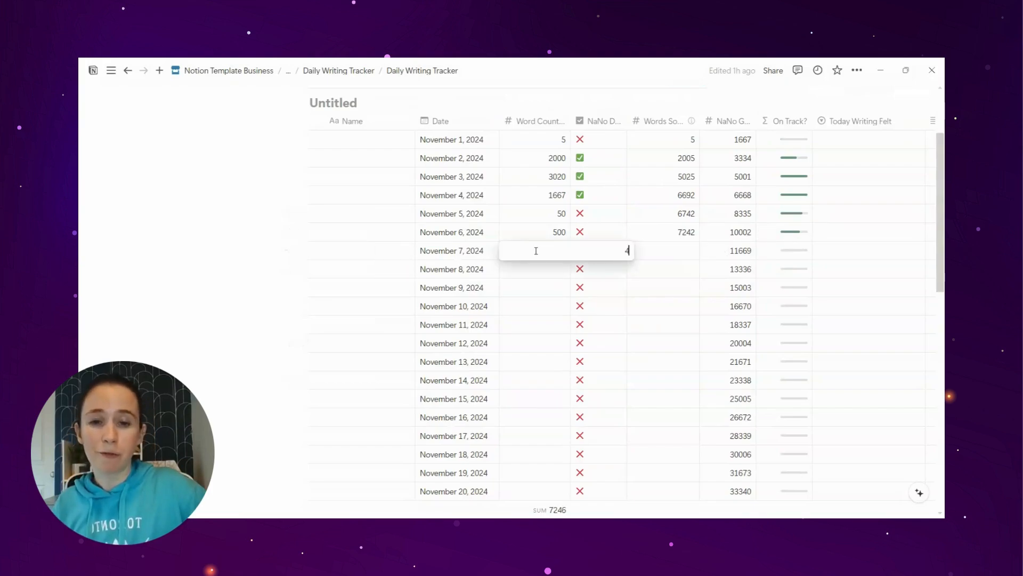
{"action": "type", "text": "000"}
{"action": "key", "text": "Return"}
Enter the current word count sum, 11242, as Words So Far for November 7, 2024, and check that day's On Track percentage
{"action": "scroll", "coordinate": [522, 256], "scroll_direction": "down", "scroll_amount": 4}
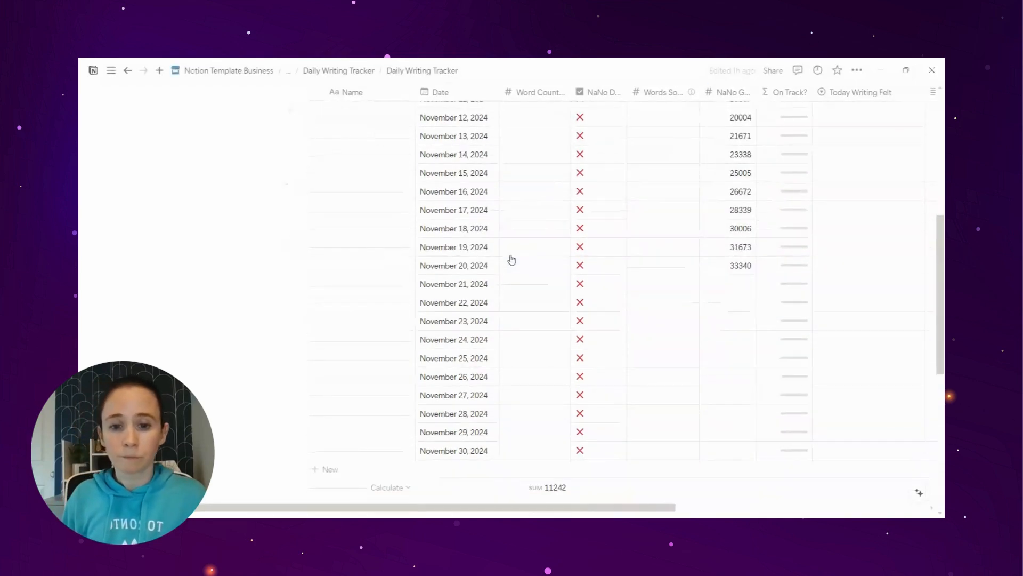
{"action": "scroll", "coordinate": [616, 201], "scroll_direction": "up", "scroll_amount": 2}
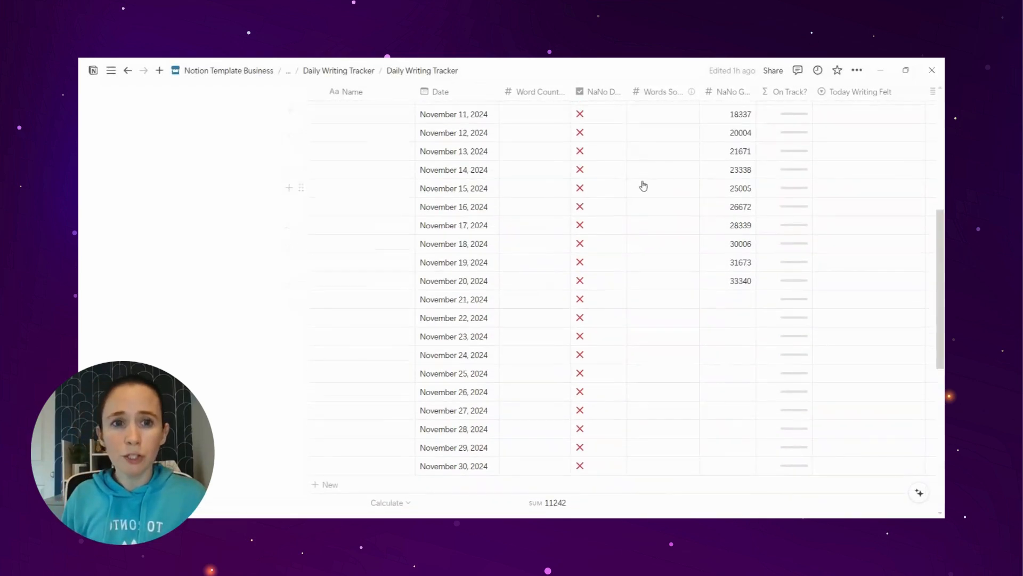
{"action": "left_click", "coordinate": [657, 135]}
{"action": "type", "text": "11242"}
{"action": "key", "text": "Return"}
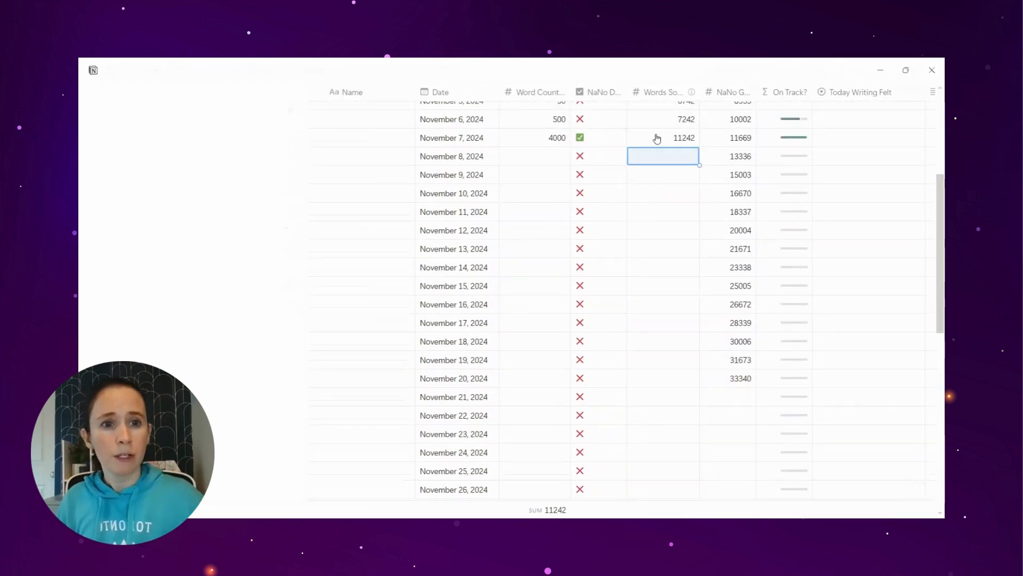
{"action": "mouse_move", "coordinate": [802, 145]}
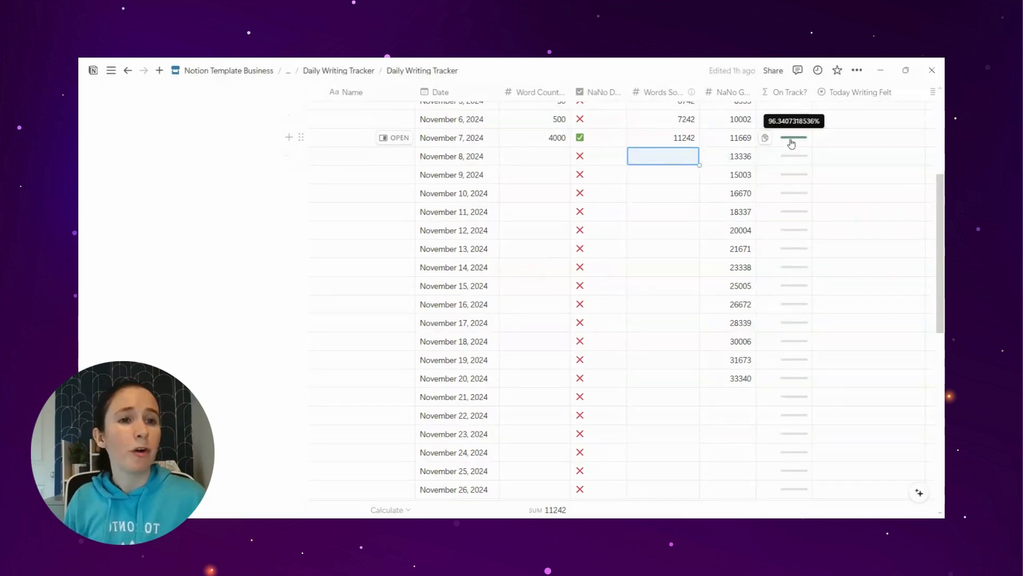
Set Today Writing Felt to Awful, Great, Awesome and Great for November 1 through 4, 2024, respectively
{"action": "scroll", "coordinate": [720, 210], "scroll_direction": "up", "scroll_amount": 5}
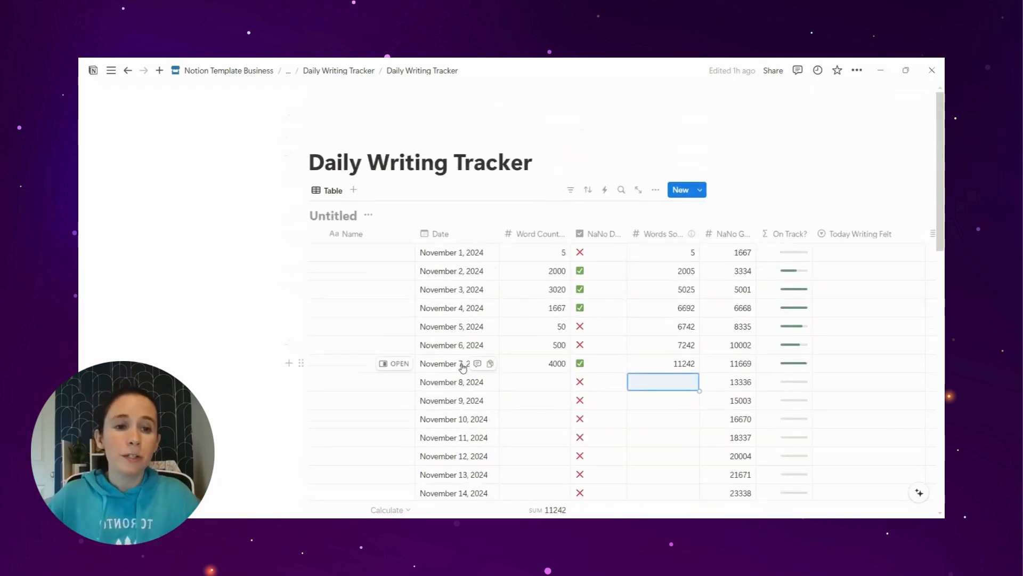
{"action": "left_click", "coordinate": [848, 251]}
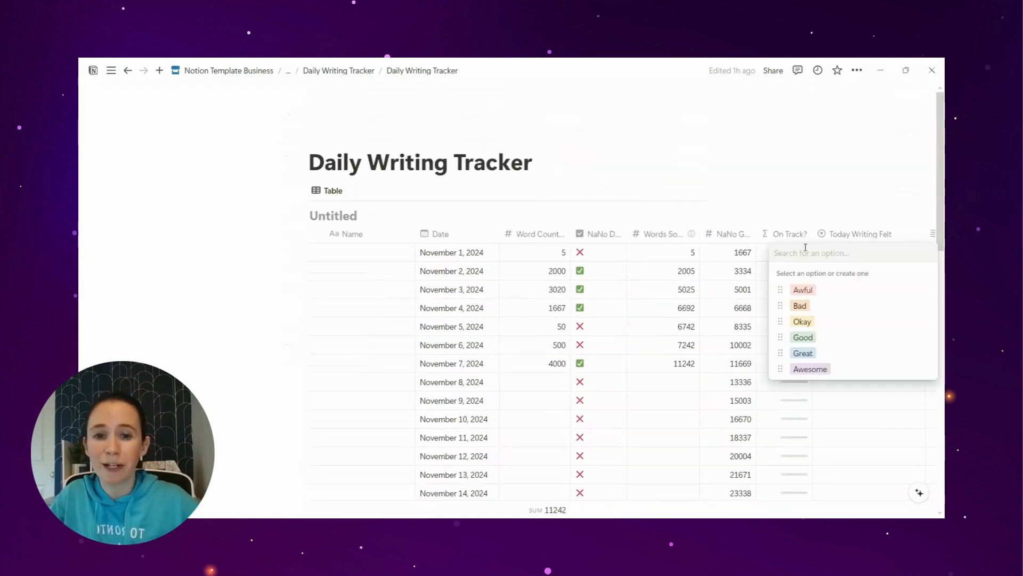
{"action": "left_click", "coordinate": [803, 290]}
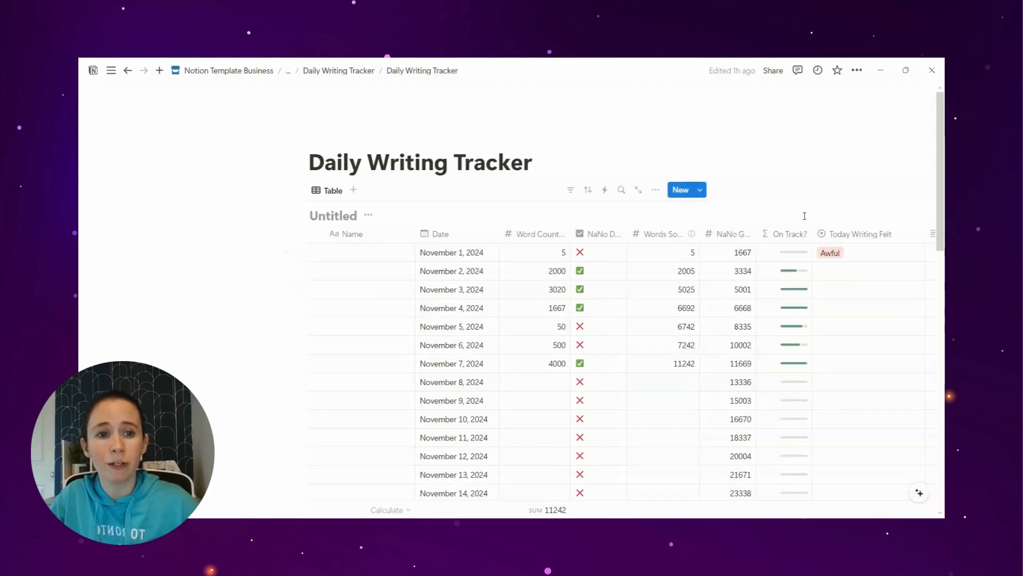
{"action": "left_click", "coordinate": [831, 271]}
{"action": "left_click", "coordinate": [802, 371]}
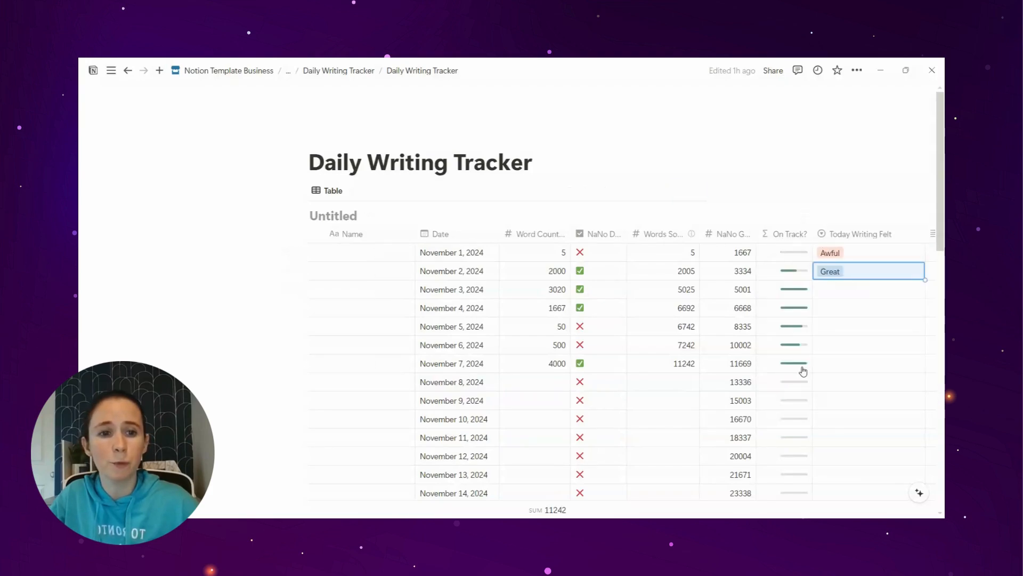
{"action": "left_click", "coordinate": [828, 293]}
{"action": "left_click", "coordinate": [811, 406]}
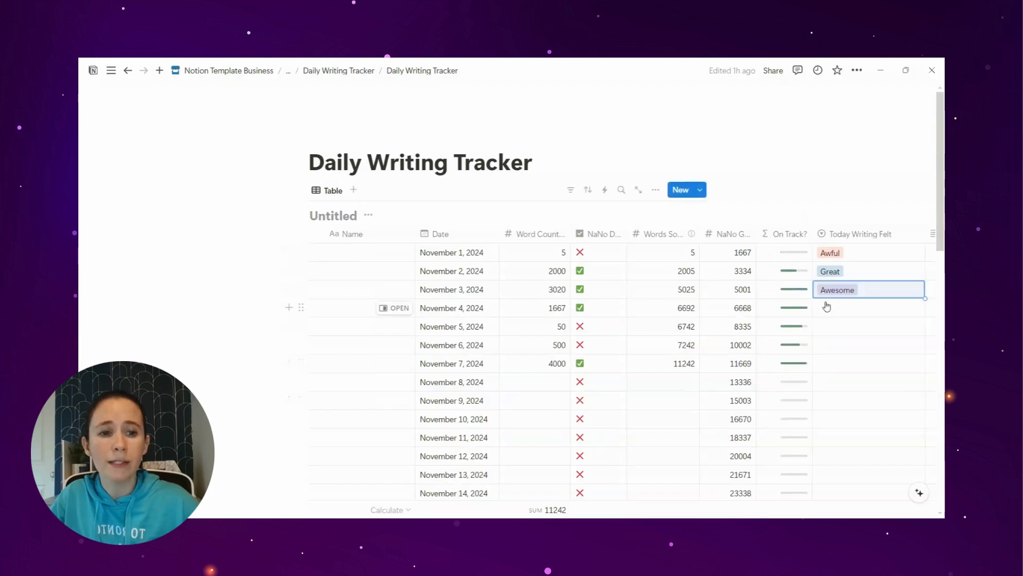
{"action": "left_click", "coordinate": [826, 307]}
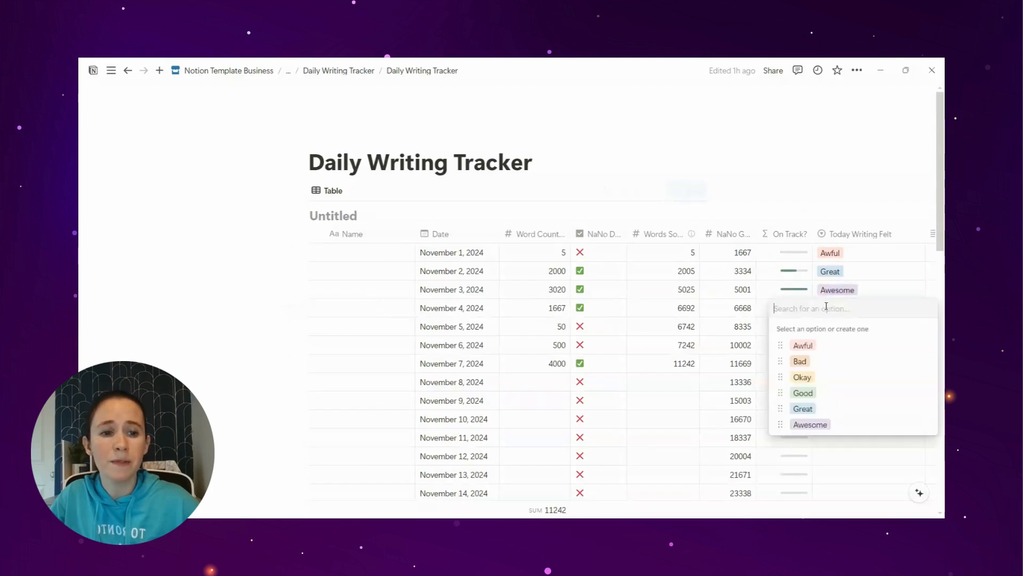
{"action": "left_click", "coordinate": [810, 409]}
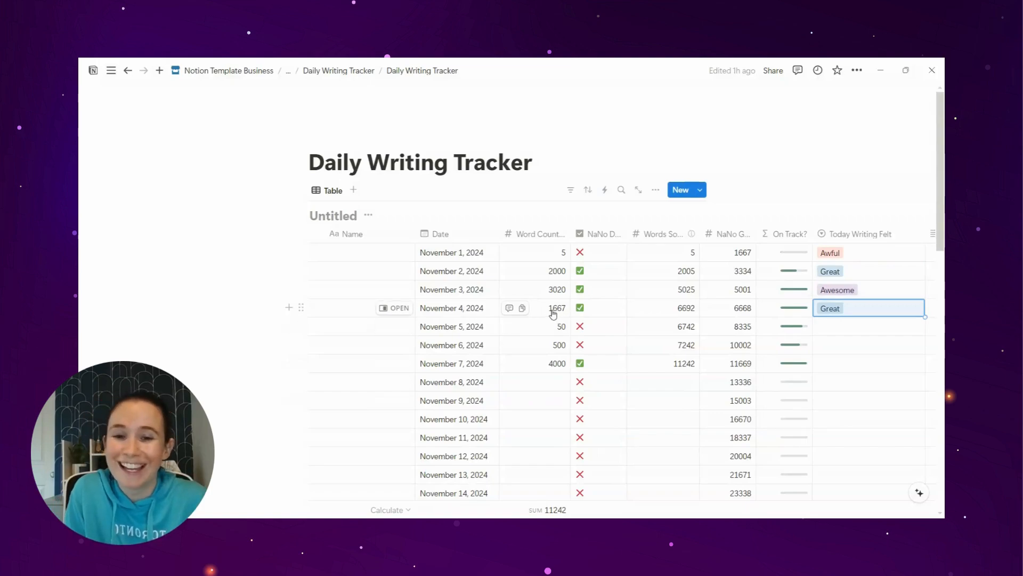
Set Today Writing Felt to Bad for November 5, Okay for November 6 and Awesome for November 7, 2024
{"action": "scroll", "coordinate": [560, 314], "scroll_direction": "down", "scroll_amount": 1}
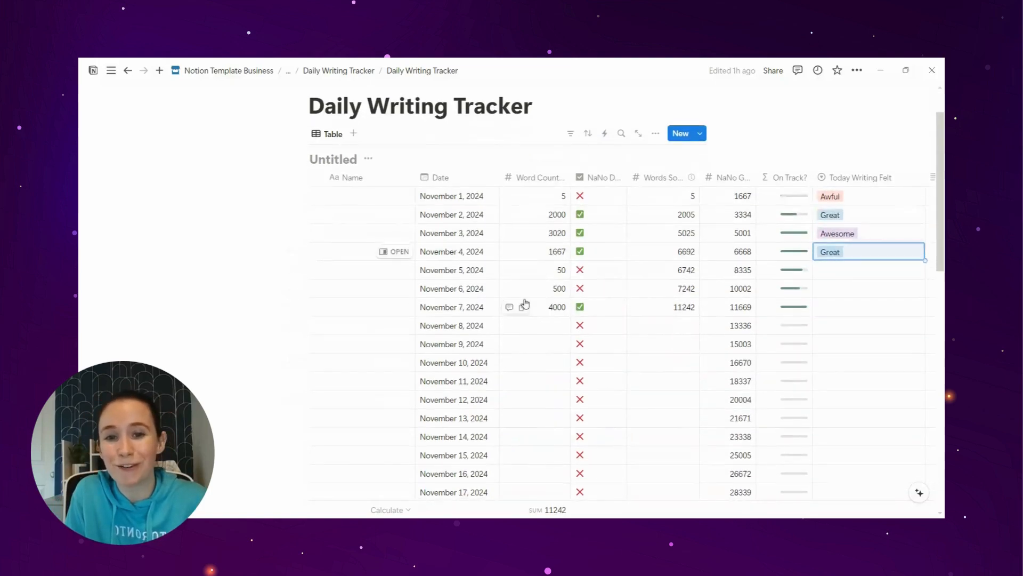
{"action": "left_click", "coordinate": [826, 269]}
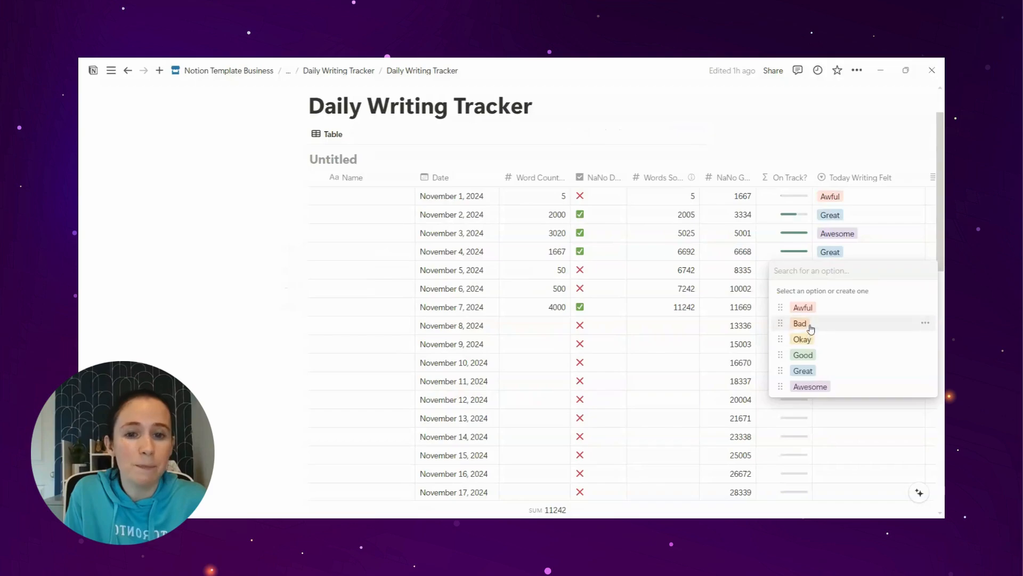
{"action": "left_click", "coordinate": [808, 324]}
{"action": "left_click", "coordinate": [837, 295]}
{"action": "left_click", "coordinate": [814, 342]}
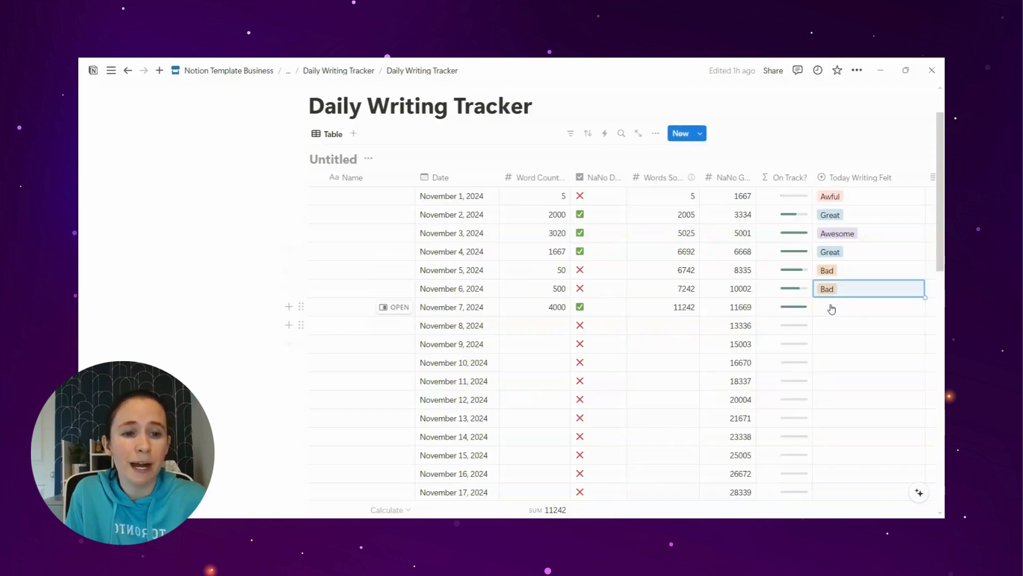
{"action": "key", "text": "Return"}
{"action": "left_click", "coordinate": [802, 358]}
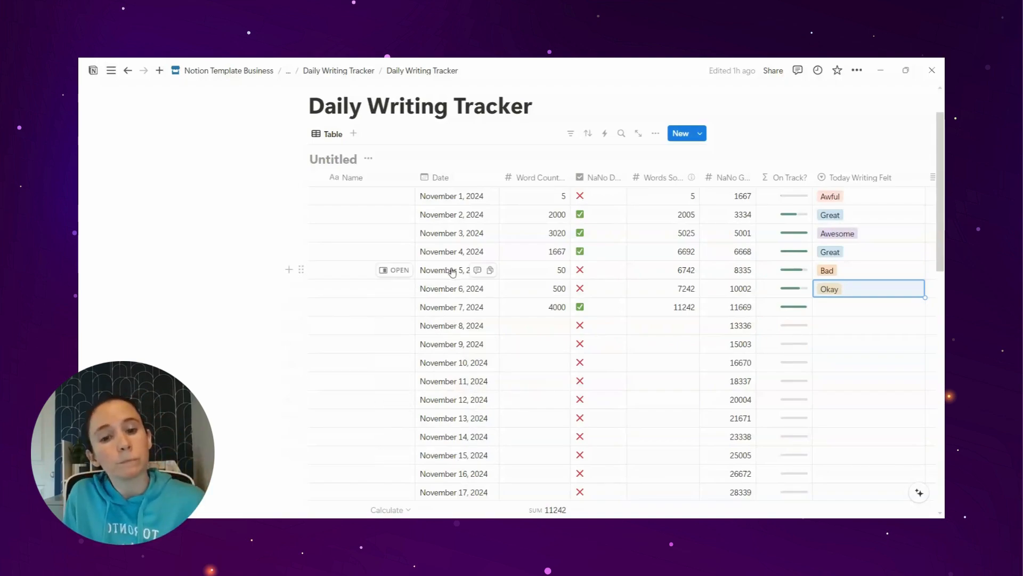
{"action": "left_click", "coordinate": [842, 307]}
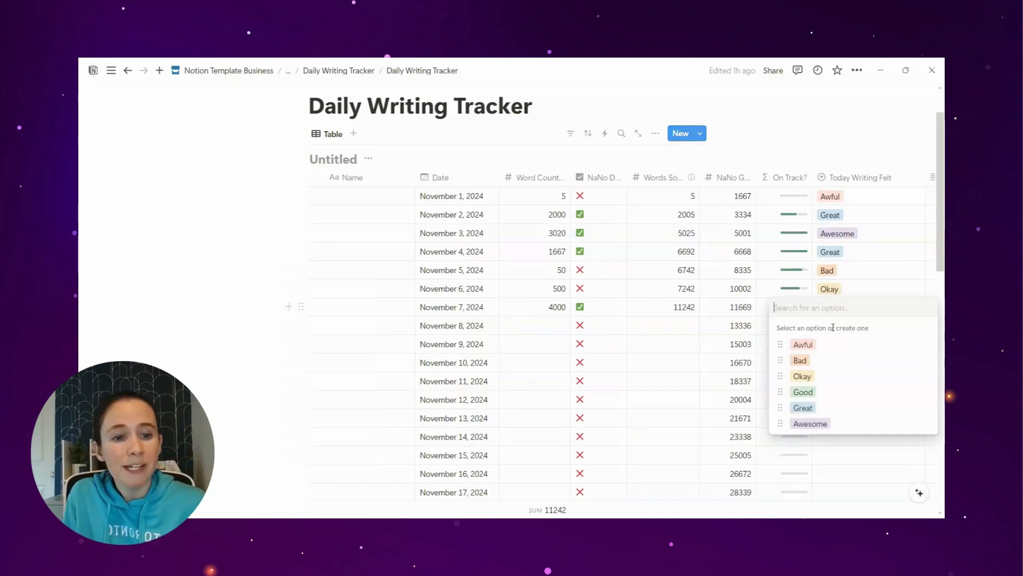
{"action": "left_click", "coordinate": [807, 422]}
Enter "I didn't have any ideas. Boo." in the Notes column for November 1, 2024
{"action": "scroll", "coordinate": [585, 439], "scroll_direction": "down", "scroll_amount": 2}
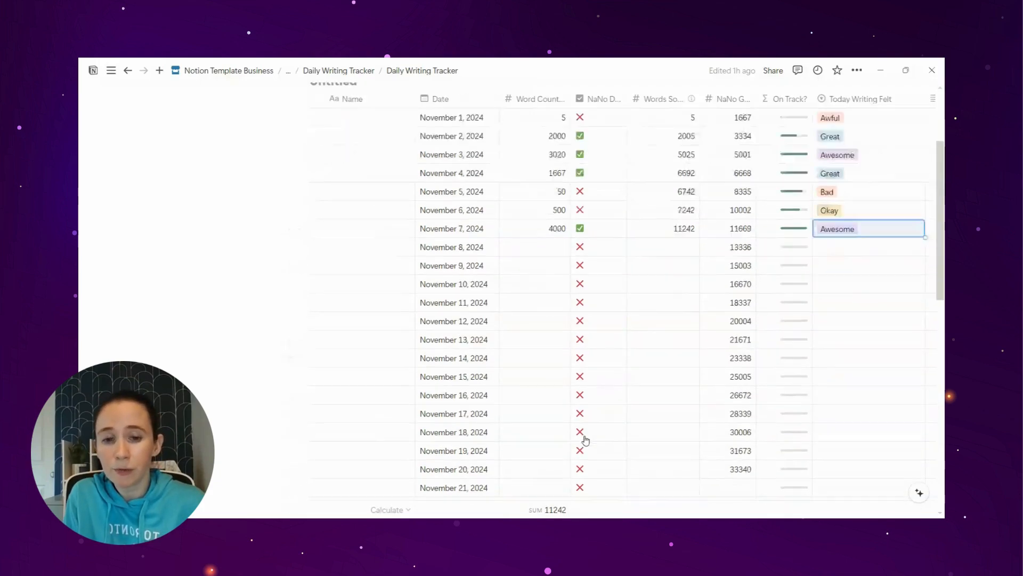
{"action": "scroll", "coordinate": [585, 439], "scroll_direction": "down", "scroll_amount": 8}
{"action": "scroll", "coordinate": [581, 437], "scroll_direction": "up", "scroll_amount": 12}
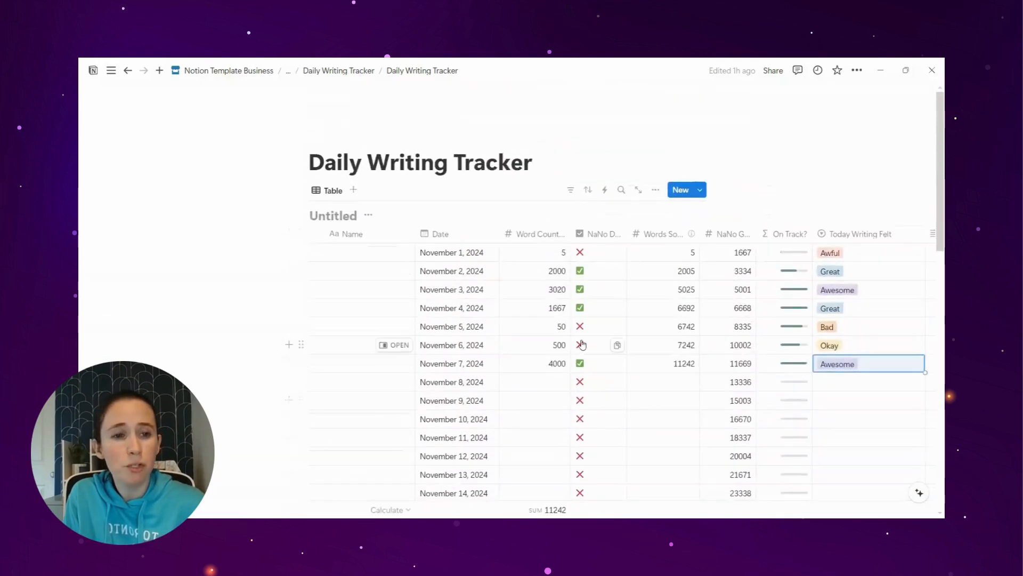
{"action": "scroll", "coordinate": [561, 487], "scroll_direction": "down", "scroll_amount": 8}
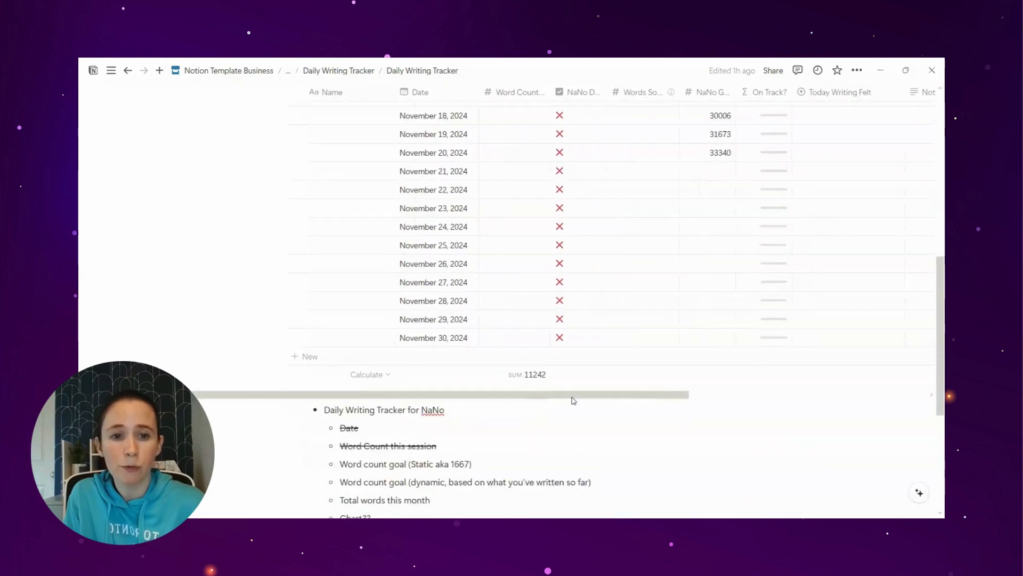
{"action": "left_click_drag", "start_coordinate": [573, 397], "coordinate": [779, 370]}
{"action": "scroll", "coordinate": [635, 359], "scroll_direction": "up", "scroll_amount": 10}
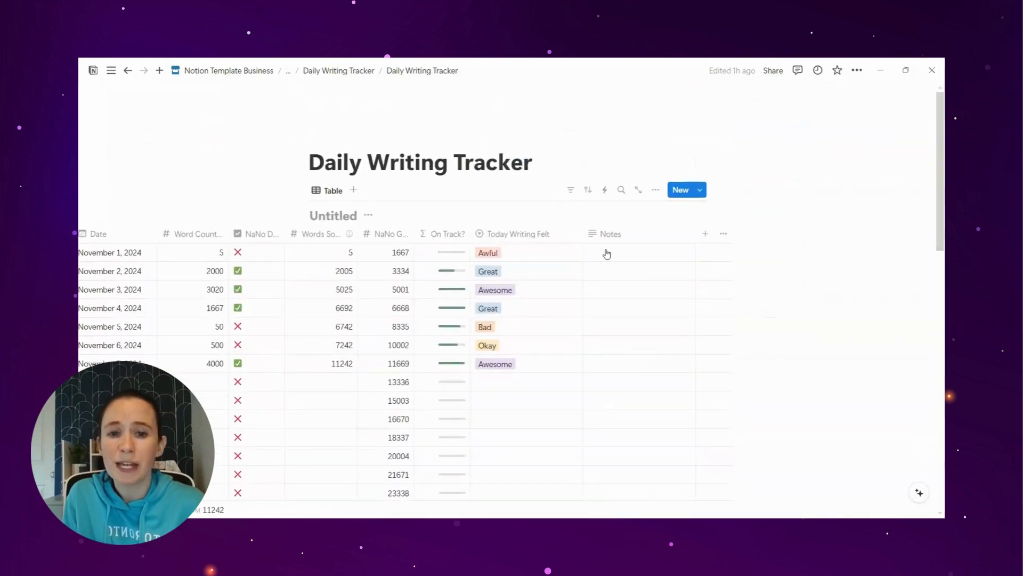
{"action": "left_click", "coordinate": [607, 253]}
{"action": "type", "text": "I didn't have an"}
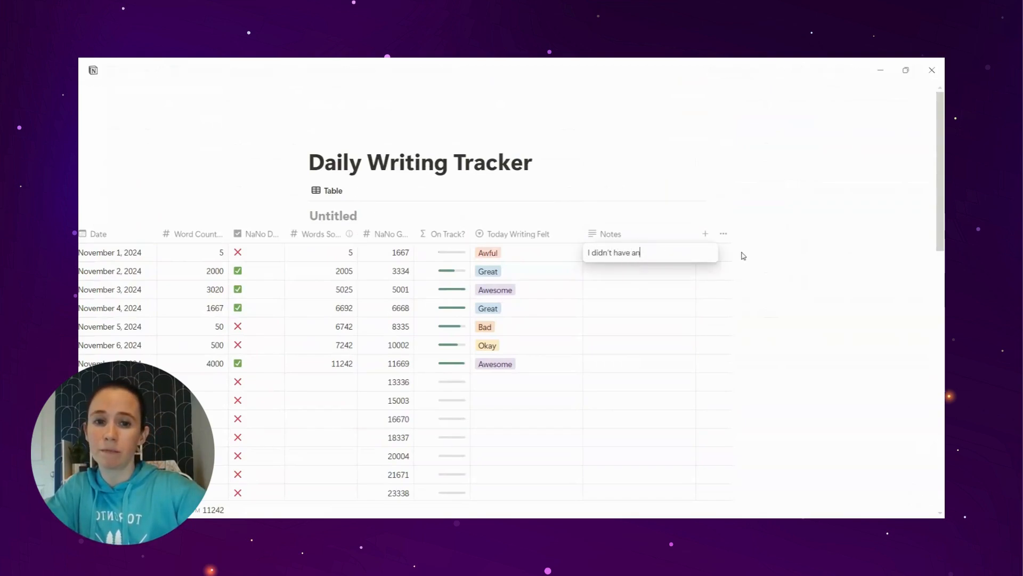
{"action": "type", "text": "y ideaa. B"}
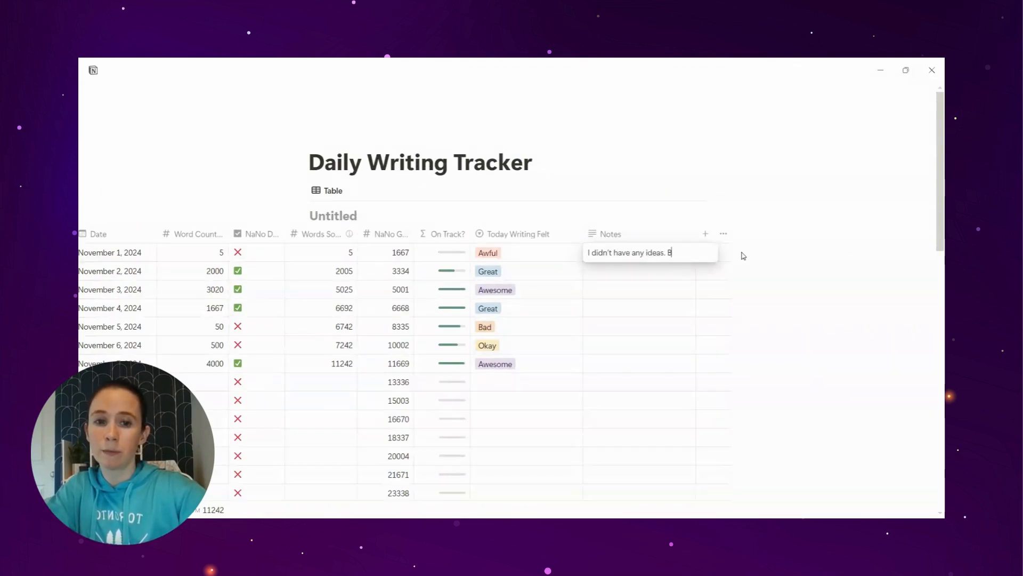
{"action": "type", "text": "oo."}
{"action": "key", "text": "Return"}
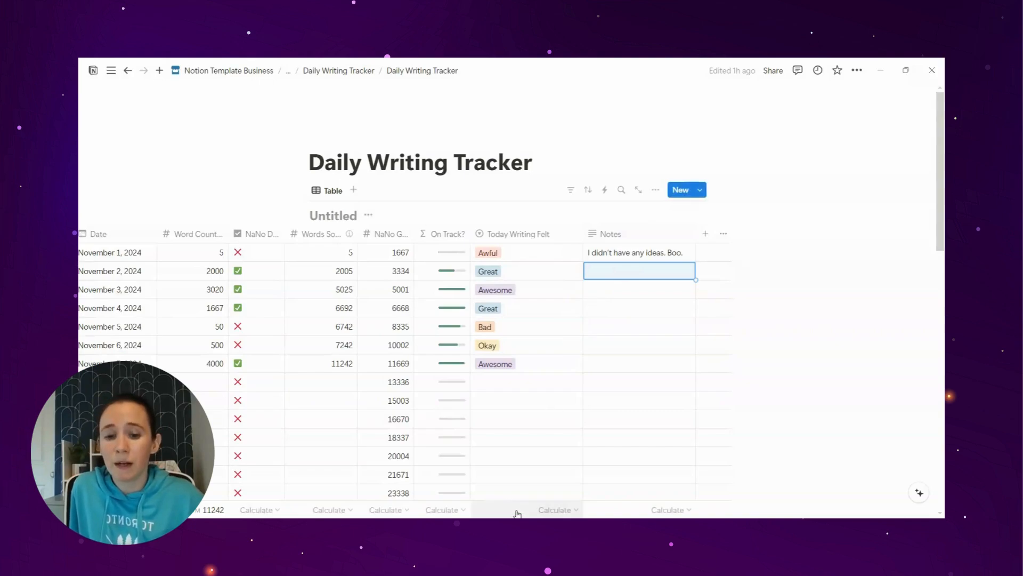
Open the November 1, 2024 entry as a side page to review its properties, and close it again
{"action": "scroll", "coordinate": [661, 455], "scroll_direction": "down", "scroll_amount": 8}
{"action": "scroll", "coordinate": [639, 442], "scroll_direction": "up", "scroll_amount": 1}
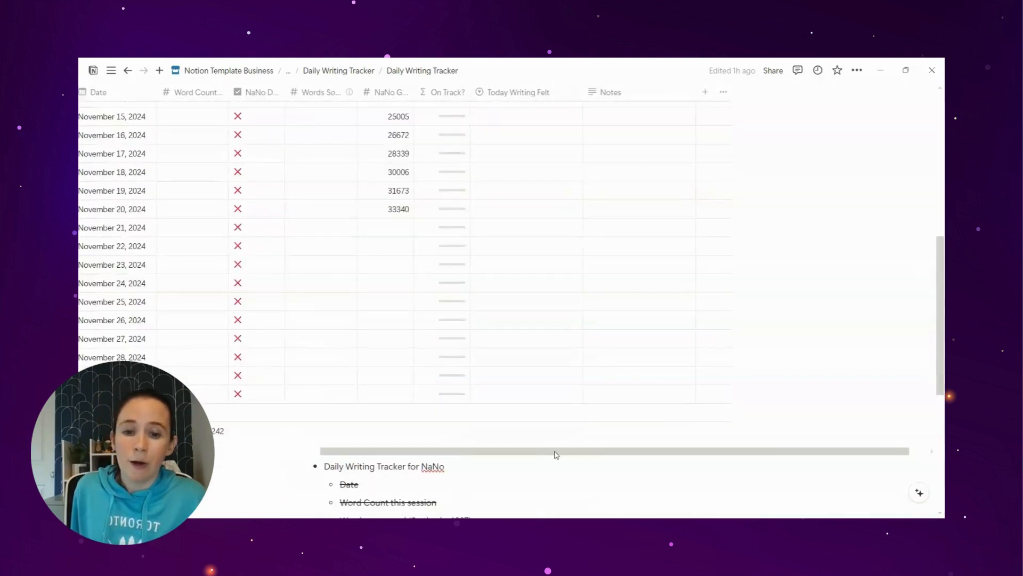
{"action": "left_click_drag", "start_coordinate": [555, 454], "coordinate": [235, 457]}
{"action": "scroll", "coordinate": [331, 364], "scroll_direction": "up", "scroll_amount": 7}
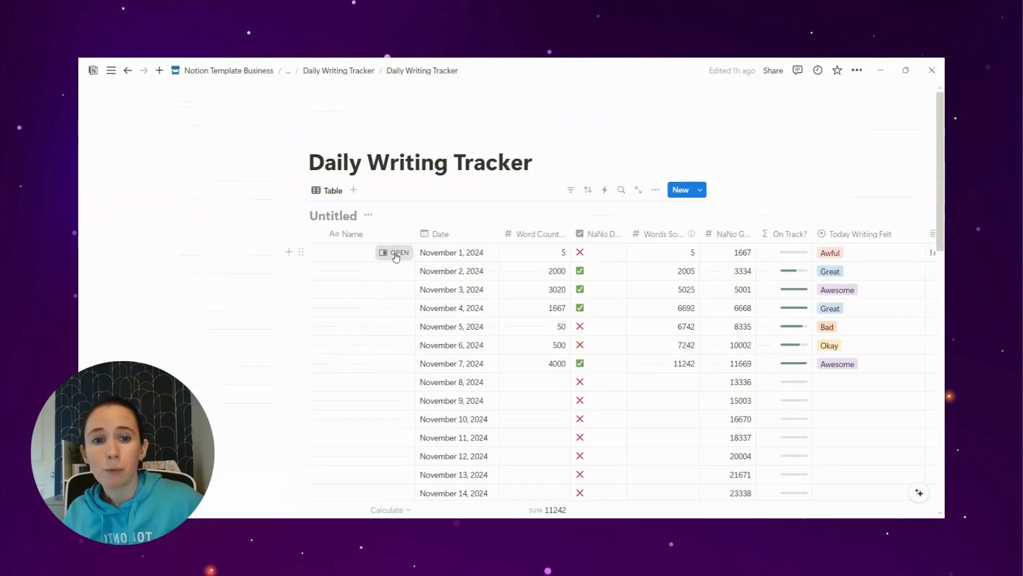
{"action": "left_click", "coordinate": [394, 253]}
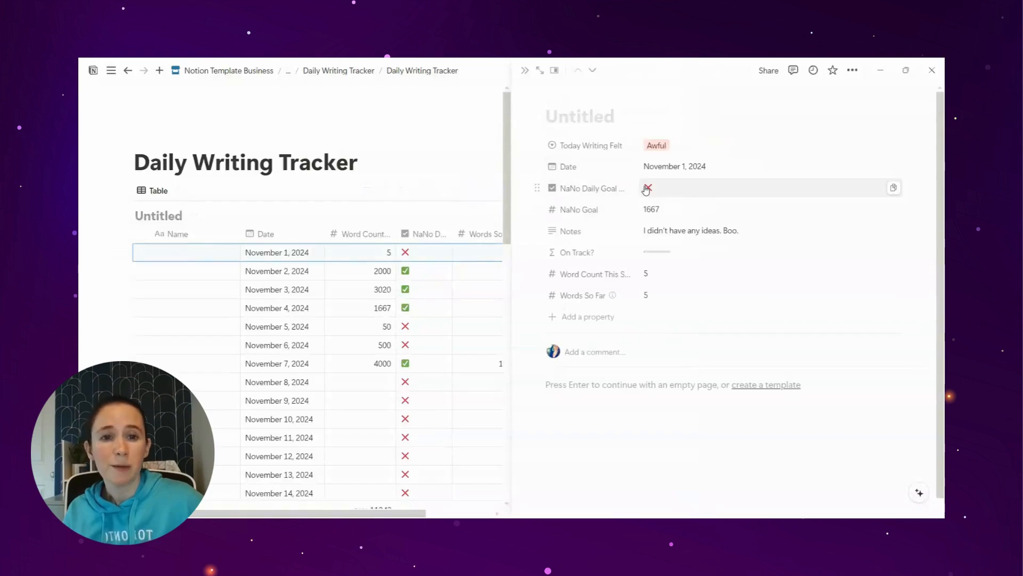
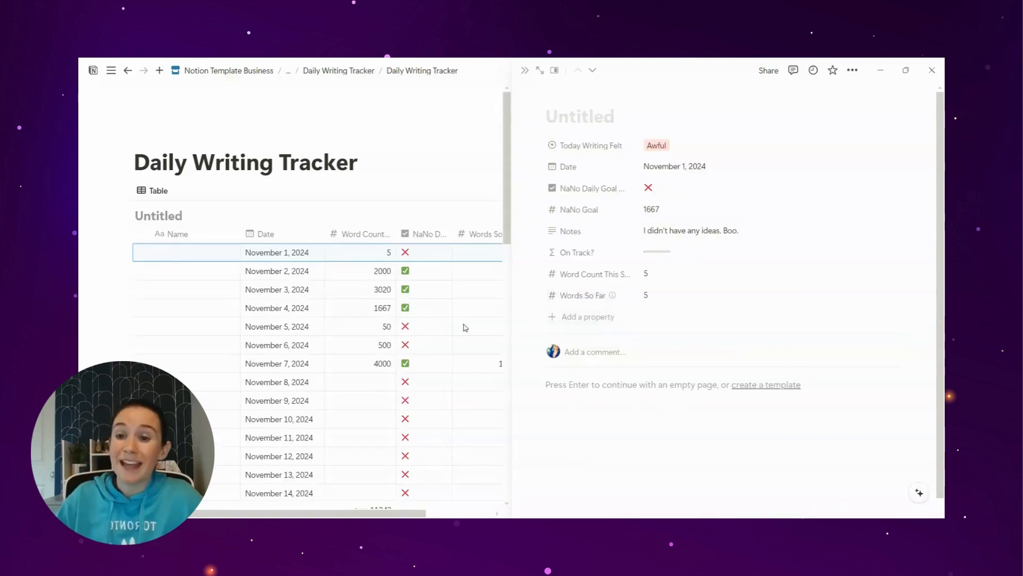
{"action": "left_click", "coordinate": [317, 213]}
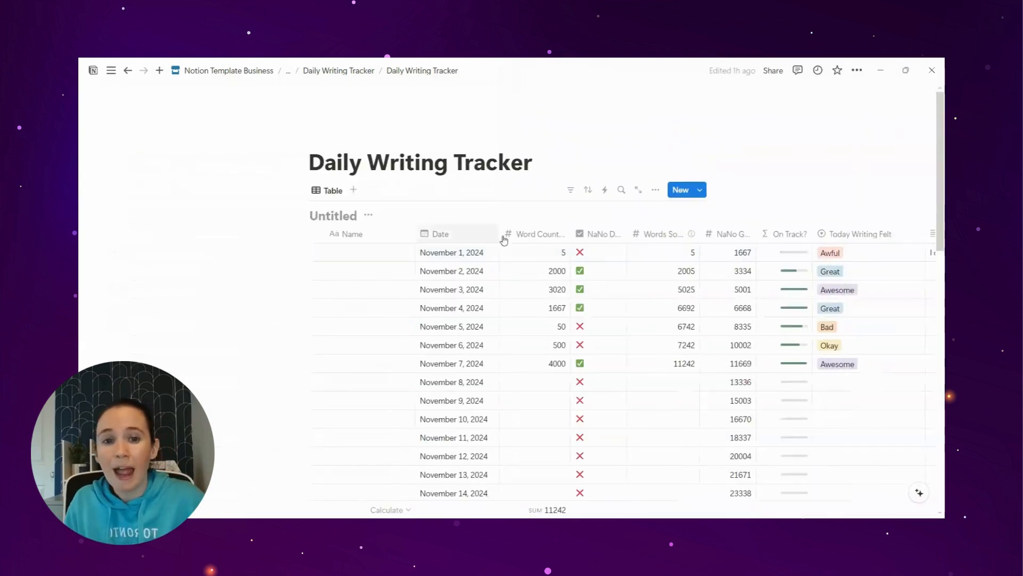
Duplicate the Table view of the Daily Writing Tracker database
{"action": "left_click", "coordinate": [352, 193]}
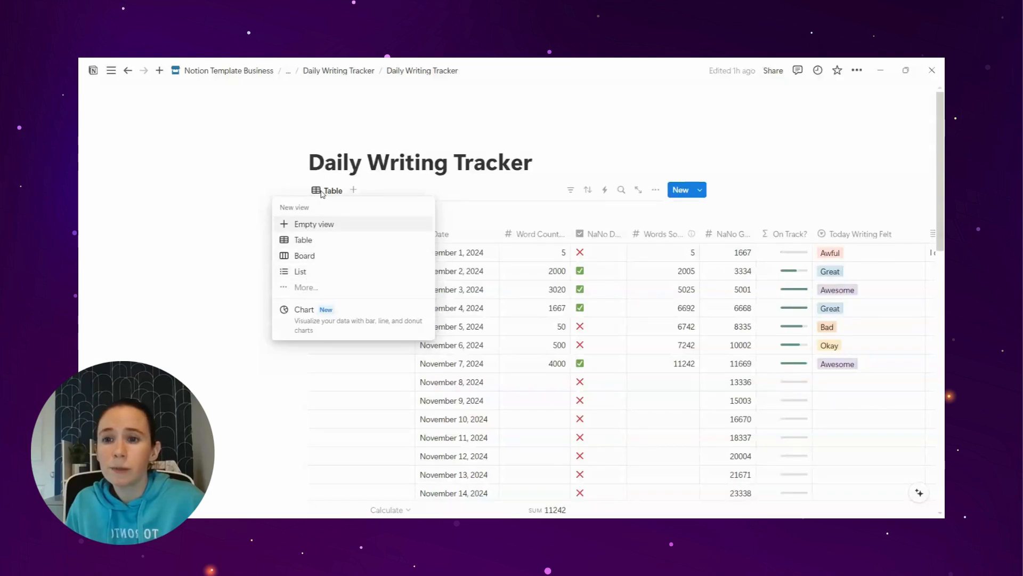
{"action": "left_click", "coordinate": [322, 193]}
{"action": "left_click", "coordinate": [326, 190]}
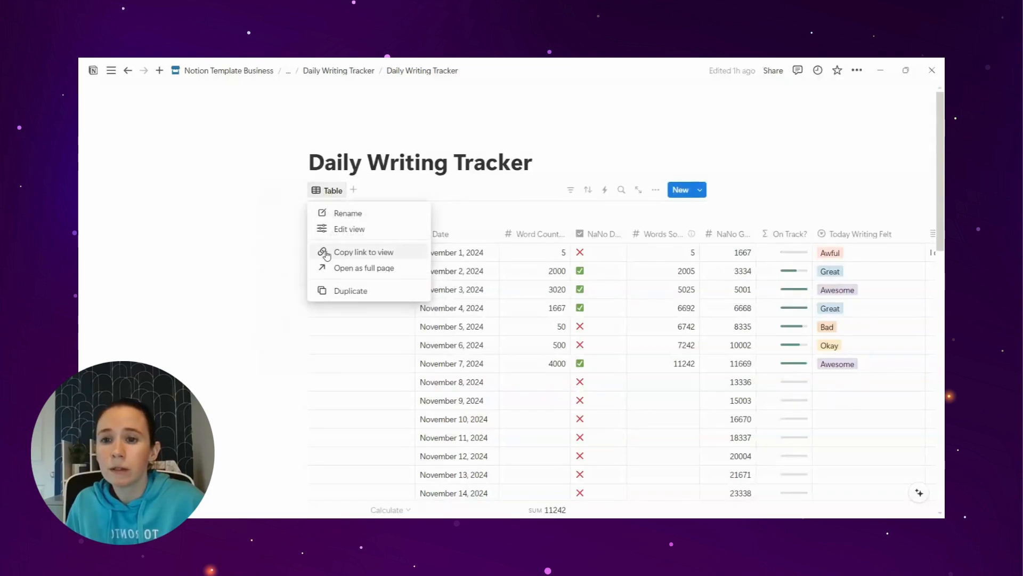
{"action": "left_click", "coordinate": [351, 290]}
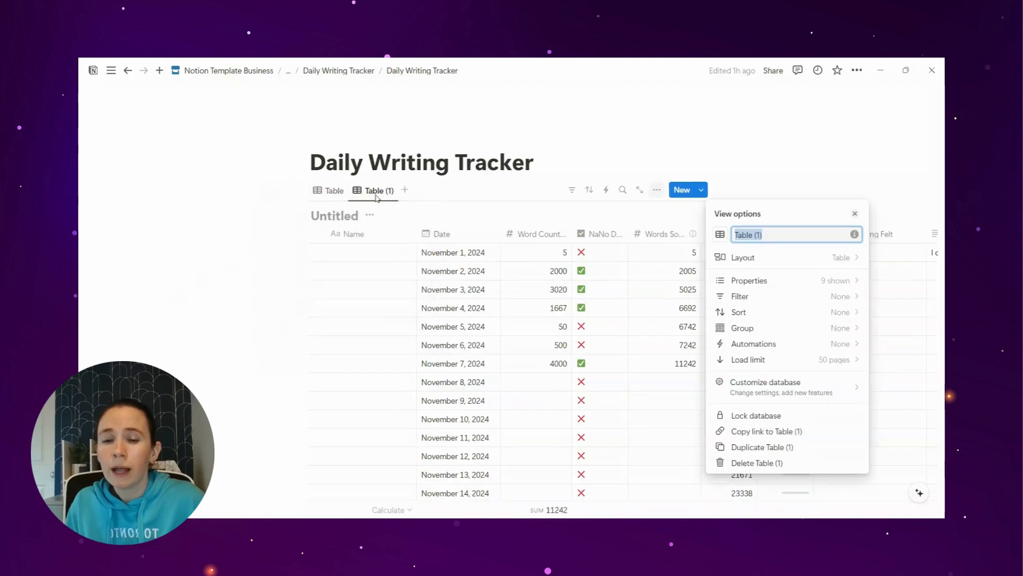
Change the duplicated view's layout from Table to Board
{"action": "left_click", "coordinate": [375, 196]}
{"action": "left_click", "coordinate": [375, 193]}
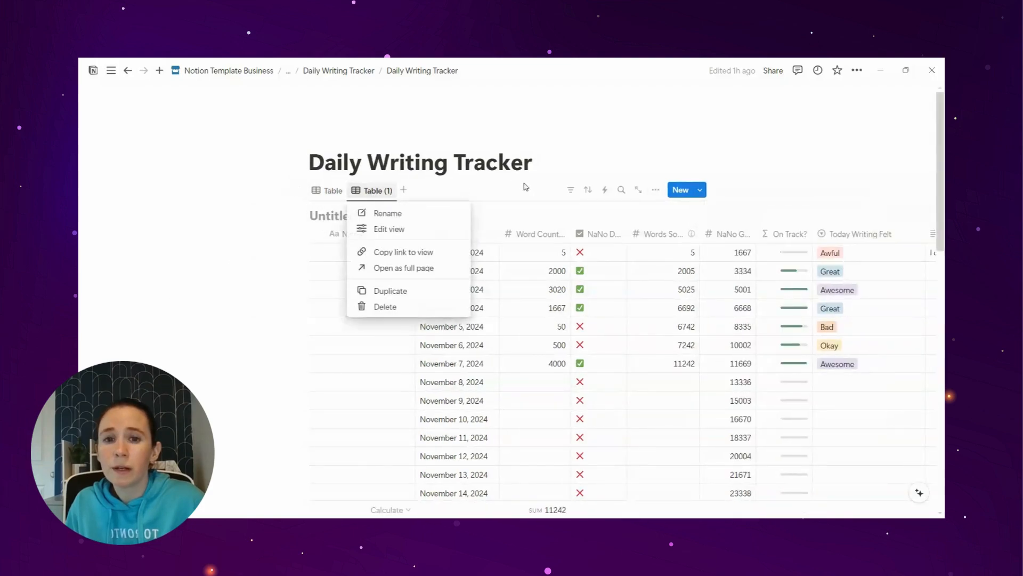
{"action": "left_click", "coordinate": [654, 190]}
{"action": "left_click", "coordinate": [655, 189]}
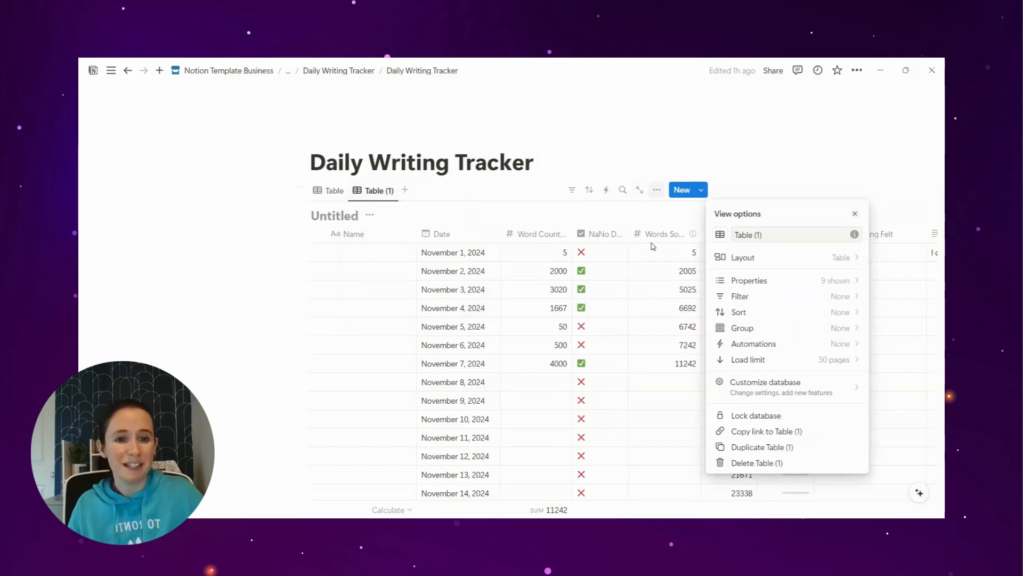
{"action": "left_click", "coordinate": [726, 257]}
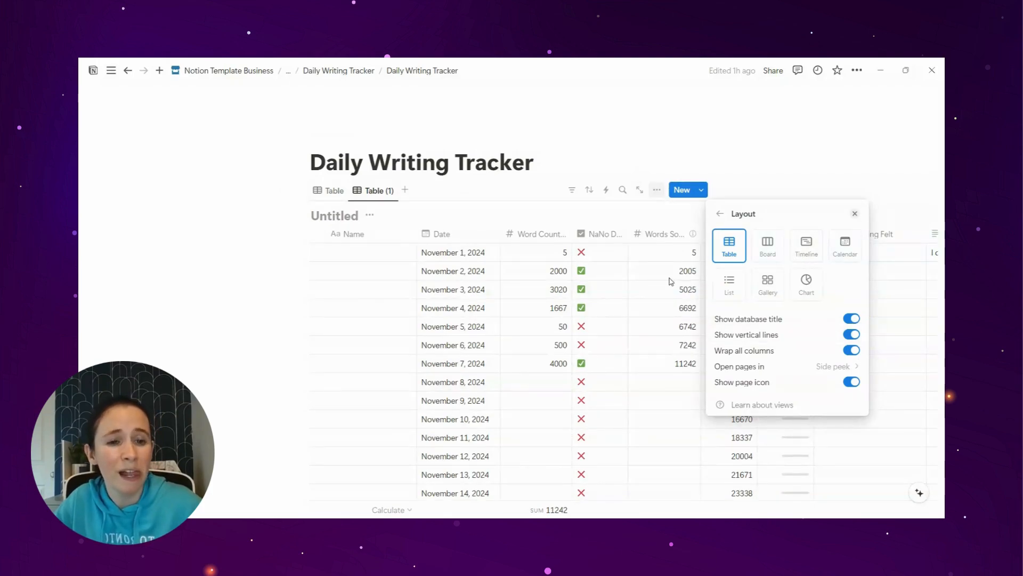
{"action": "left_click", "coordinate": [779, 249]}
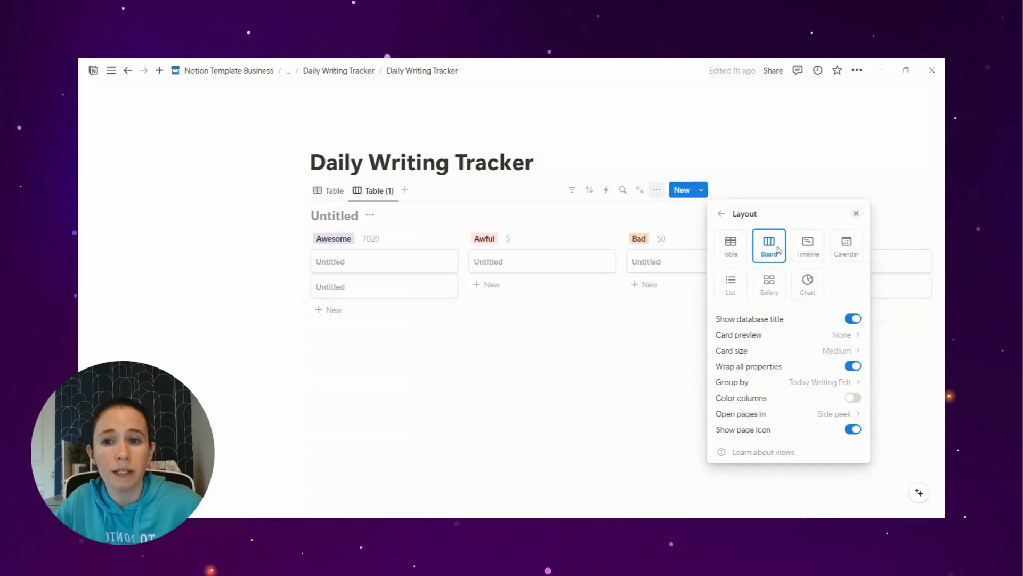
{"action": "left_click", "coordinate": [552, 347]}
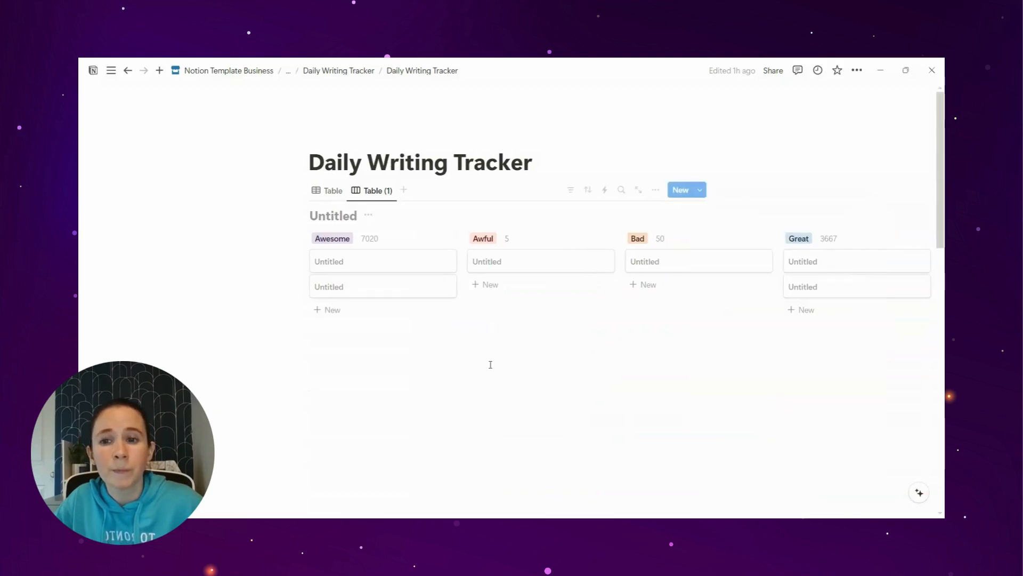
Check the original table view, return to the board view and rename the board "Words Written in Each Mindset"
{"action": "left_click", "coordinate": [340, 192]}
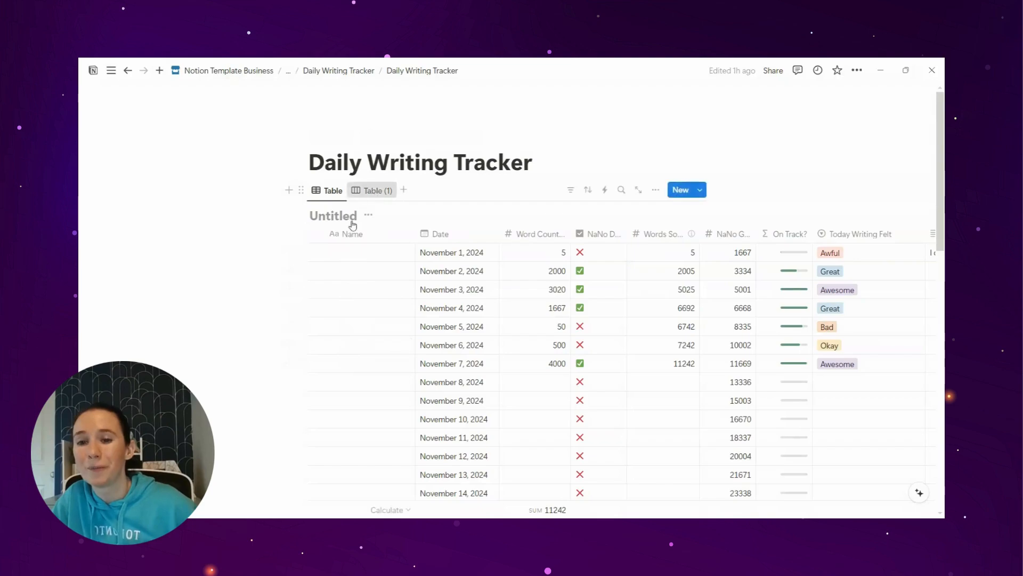
{"action": "left_click", "coordinate": [372, 190]}
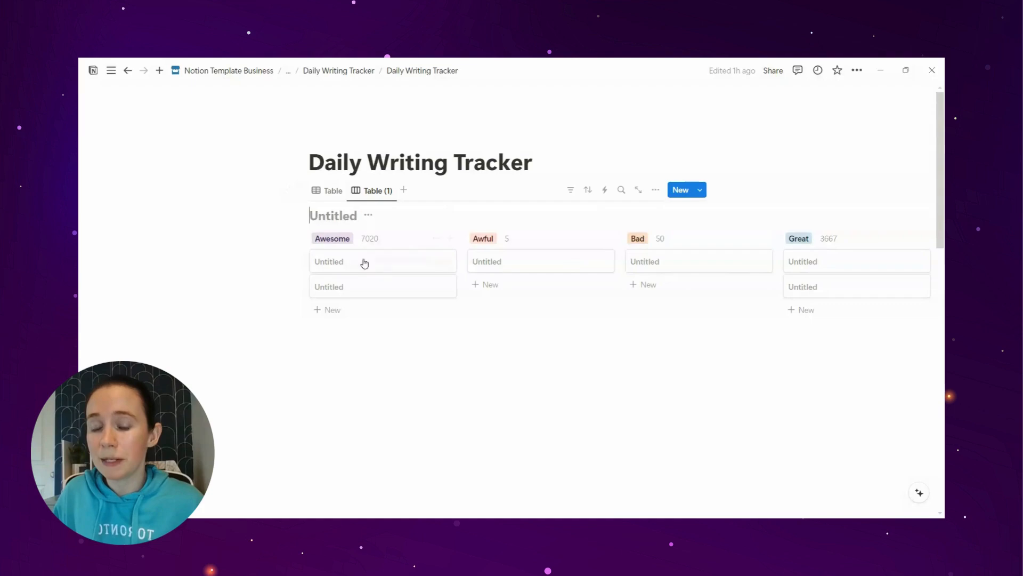
{"action": "left_click", "coordinate": [380, 191]}
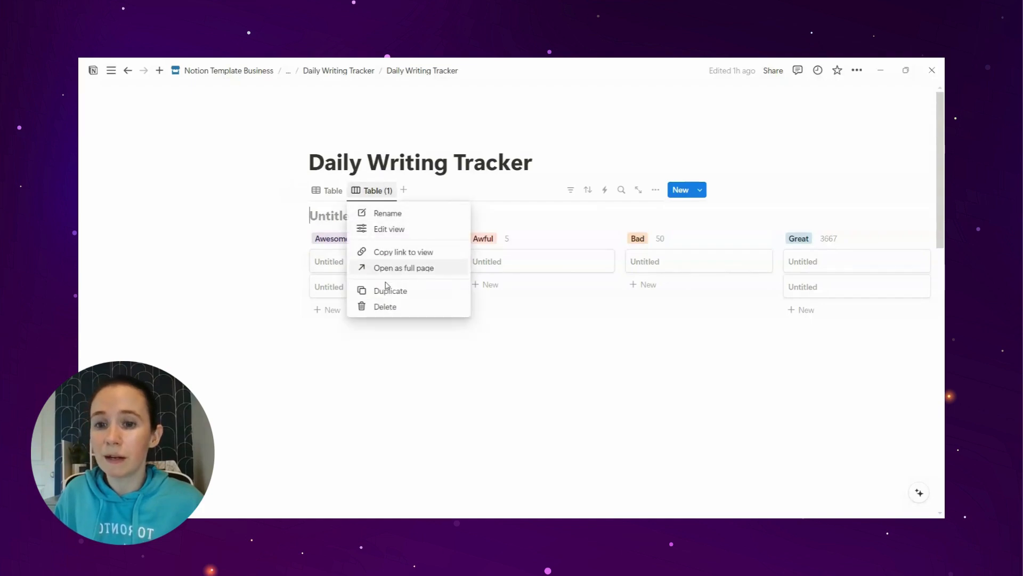
{"action": "left_click", "coordinate": [389, 229]}
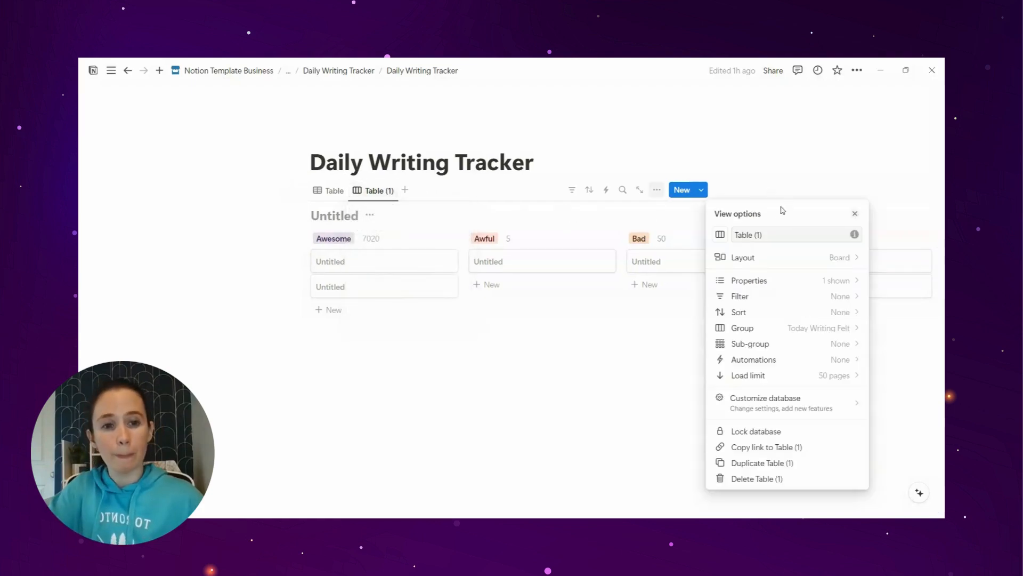
{"action": "left_click", "coordinate": [761, 234]}
{"action": "key", "text": "ctrl+a"}
{"action": "type", "text": "Words "}
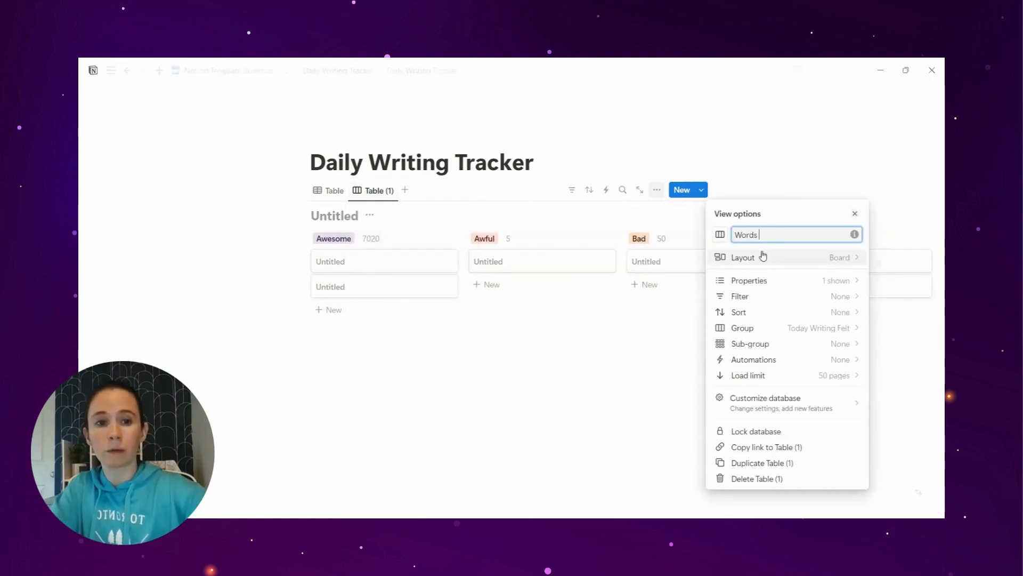
{"action": "type", "text": "Written in Each Mi"}
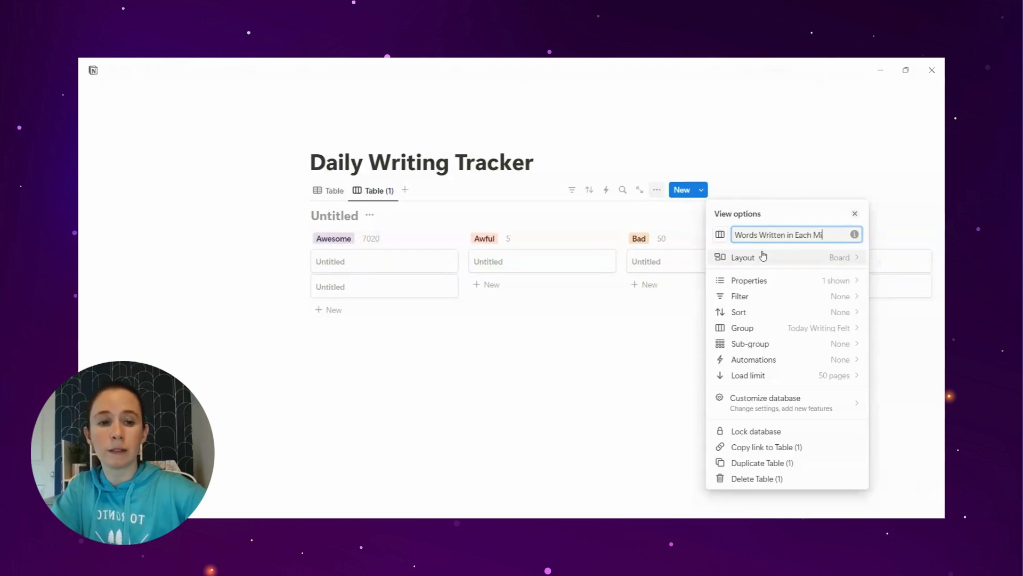
{"action": "type", "text": "ndset"}
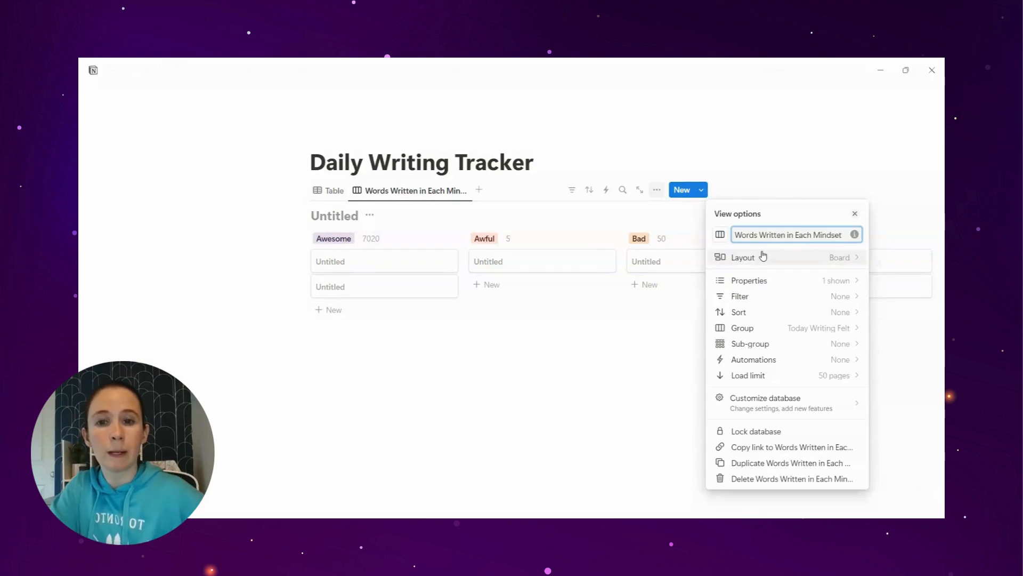
Give the Words Written in Each Mindset view a plain thought bubble icon, found by searching the icons for "think"
{"action": "left_click", "coordinate": [720, 234]}
{"action": "type", "text": "mind"}
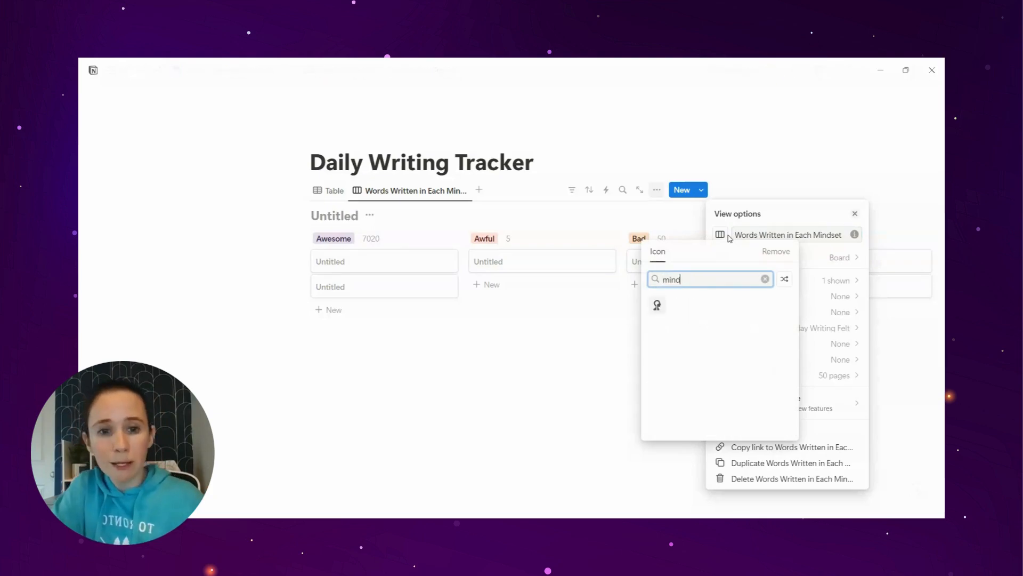
{"action": "key", "text": "BackSpace"}
{"action": "key", "text": "BackSpace"}
{"action": "key", "text": "BackSpace"}
{"action": "key", "text": "BackSpace"}
{"action": "type", "text": "think"}
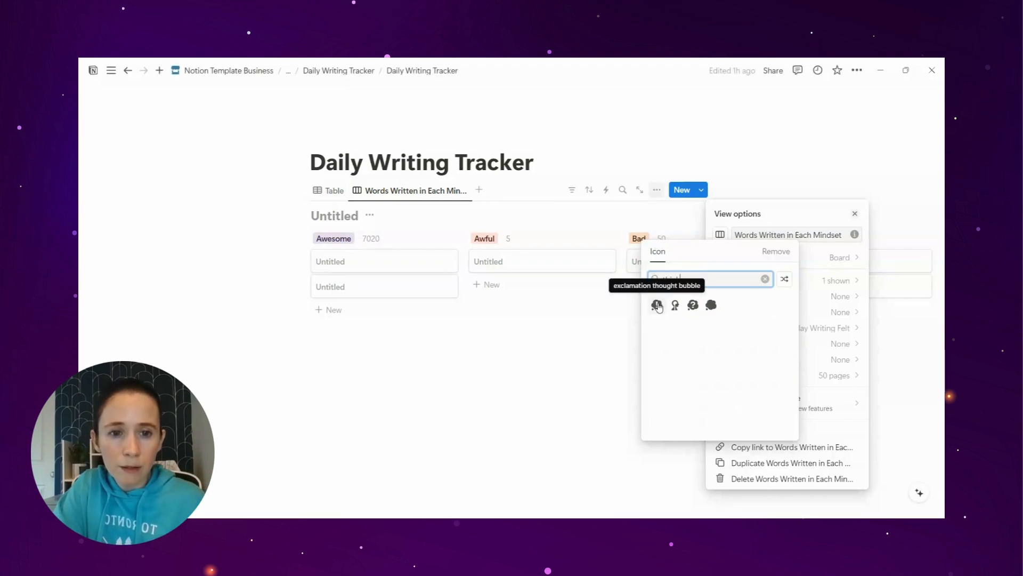
{"action": "left_click", "coordinate": [713, 305]}
{"action": "left_click", "coordinate": [712, 305]}
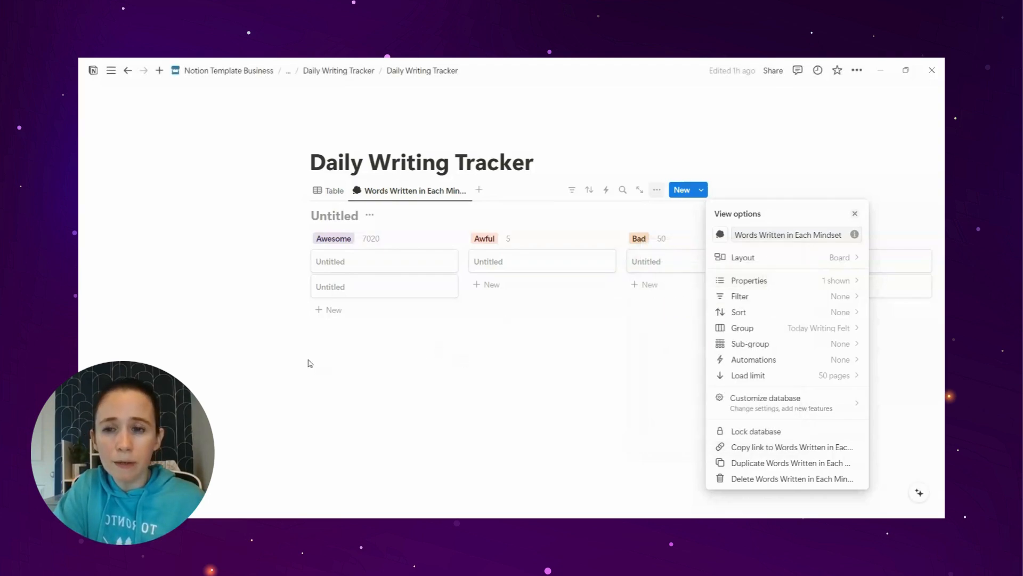
Switch to the original table view and name it "Main Writing Tracker"
{"action": "left_click", "coordinate": [342, 191]}
{"action": "left_click", "coordinate": [332, 190]}
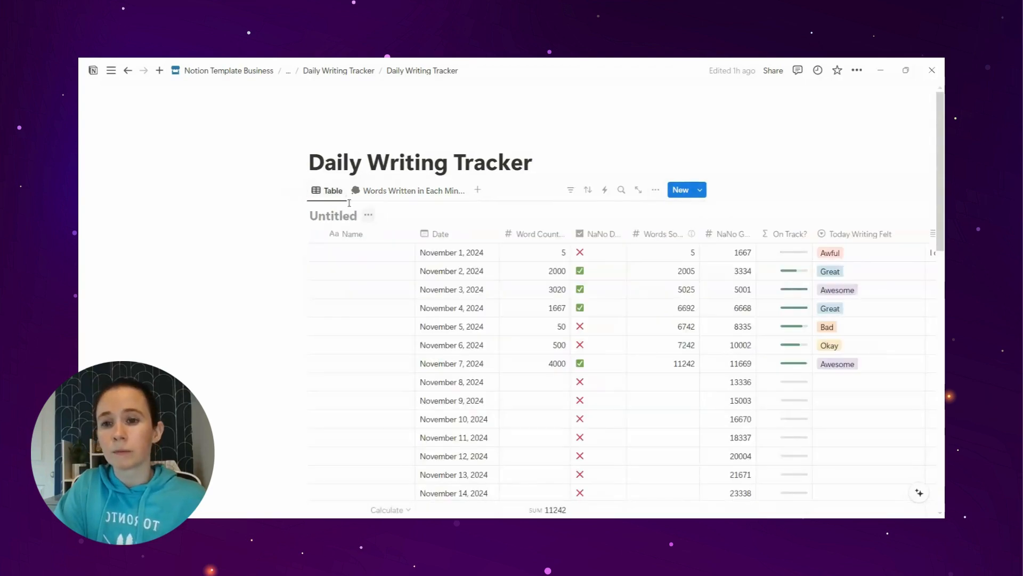
{"action": "left_click", "coordinate": [328, 193]}
{"action": "left_click", "coordinate": [344, 212]}
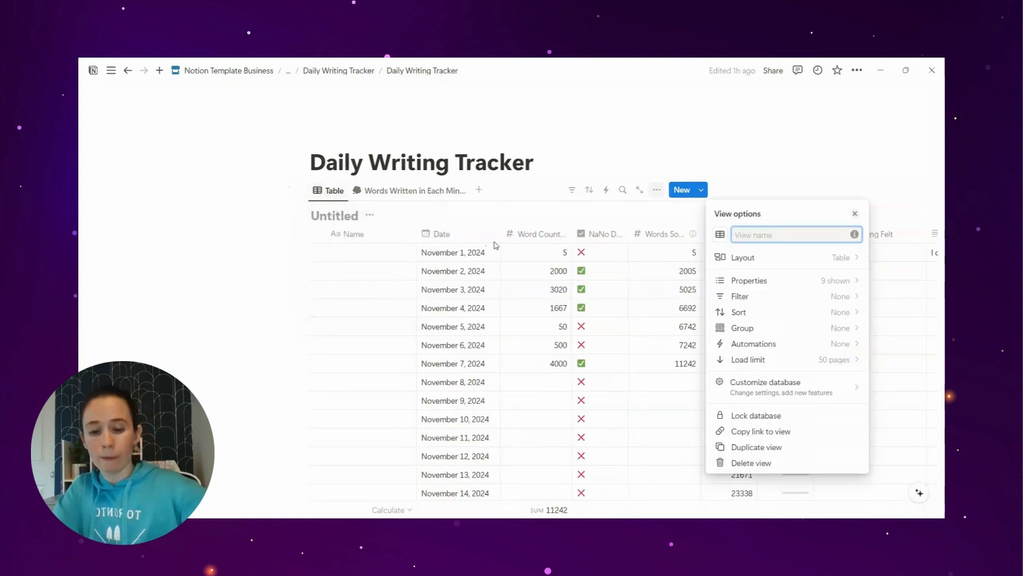
{"action": "type", "text": "Main Writing T"}
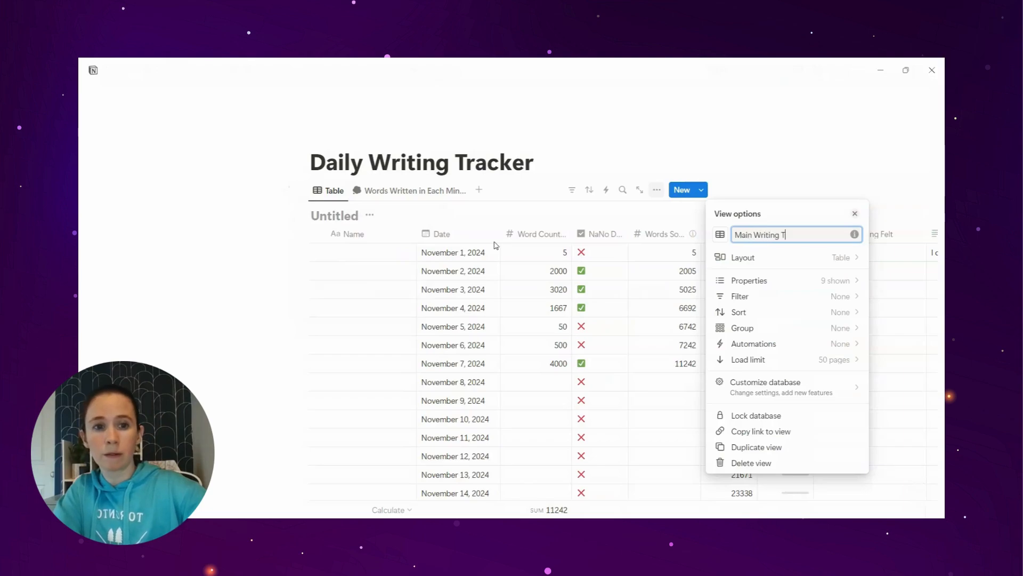
{"action": "type", "text": "racker"}
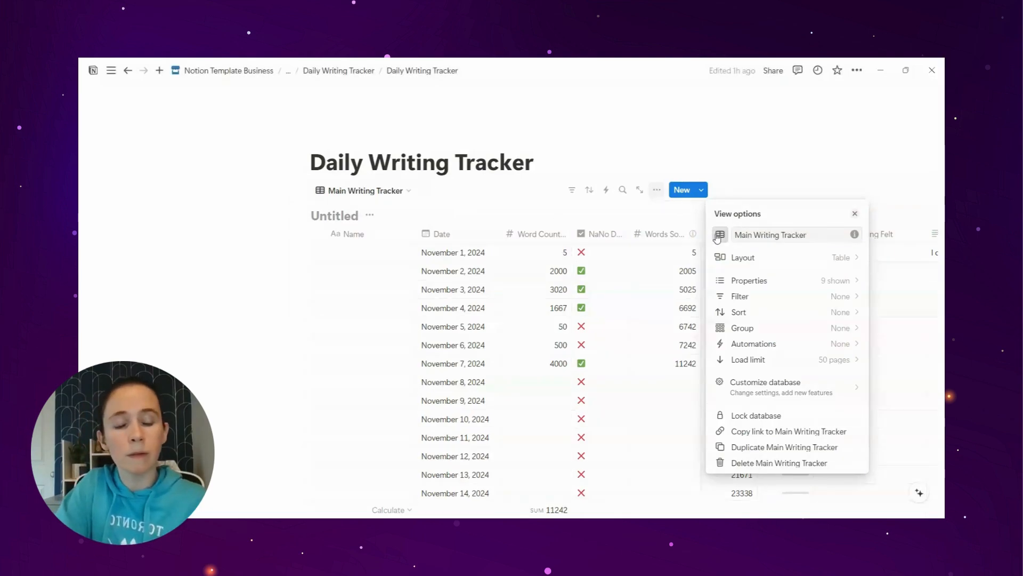
Search the icons for "pen" and give the Main Writing Tracker view the icon of a pen beside text lines
{"action": "left_click", "coordinate": [720, 234]}
{"action": "type", "text": "pe"}
{"action": "key", "text": "BackSpace"}
{"action": "key", "text": "BackSpace"}
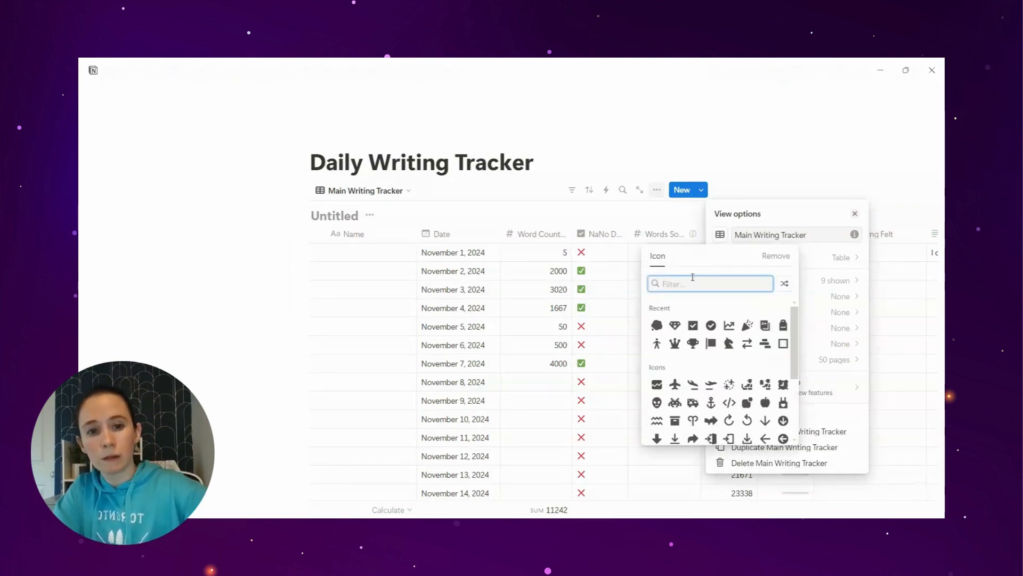
{"action": "type", "text": "pen"}
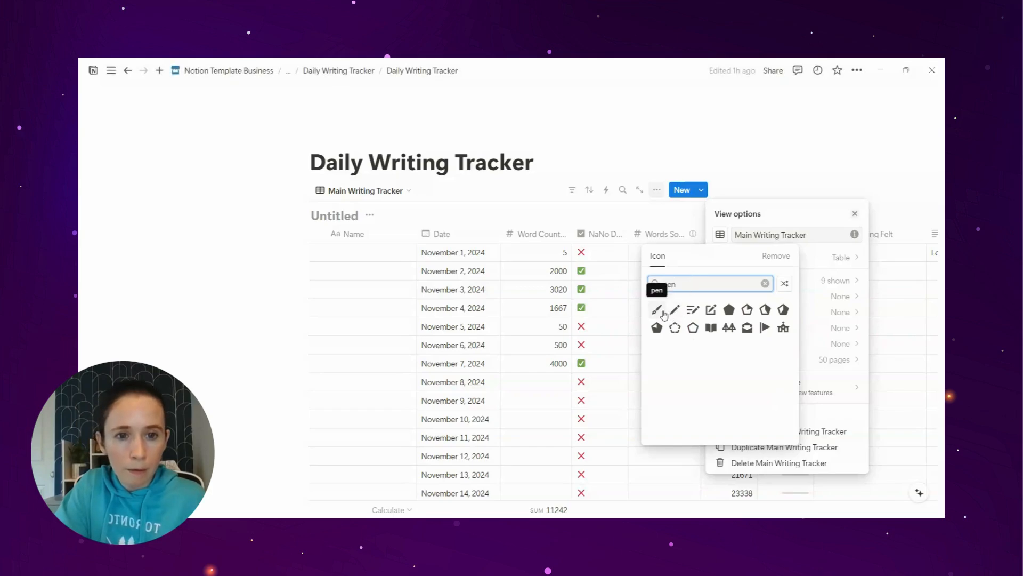
{"action": "left_click", "coordinate": [693, 309]}
{"action": "left_click", "coordinate": [419, 192]}
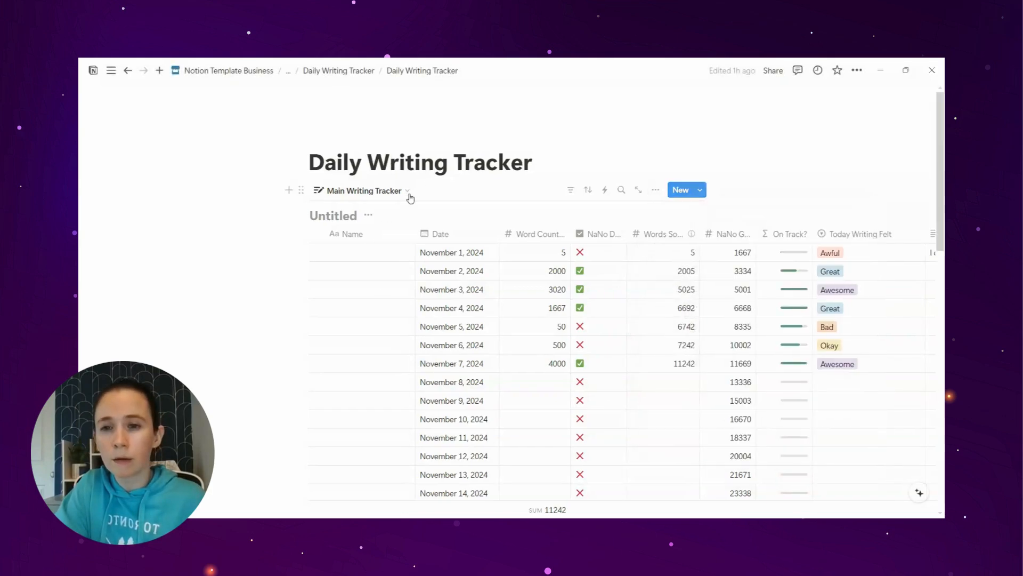
Switch to the Words Written in Each Mindset board and show the Date and Word Count This Session properties on its cards
{"action": "left_click", "coordinate": [373, 191]}
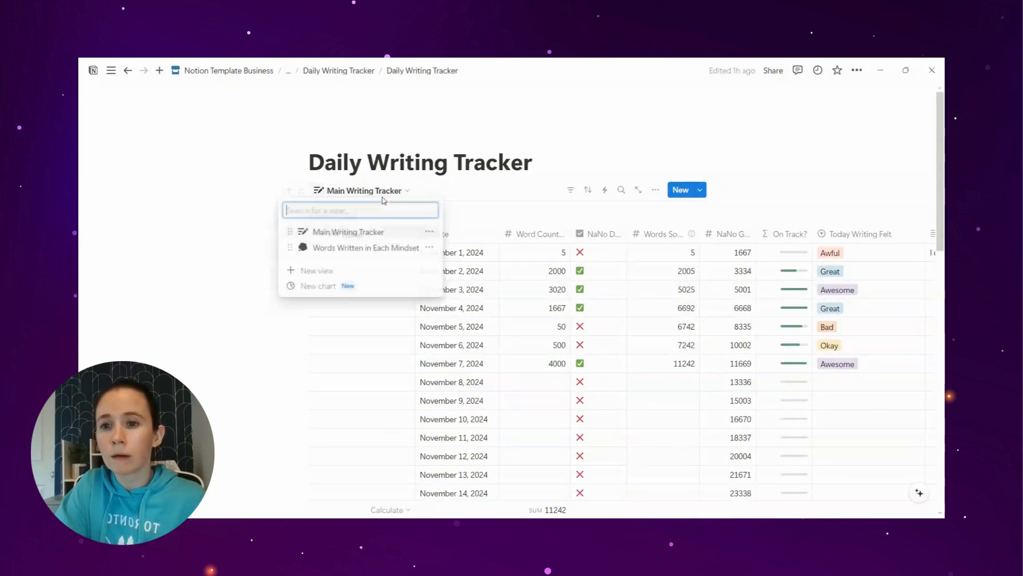
{"action": "left_click", "coordinate": [352, 249]}
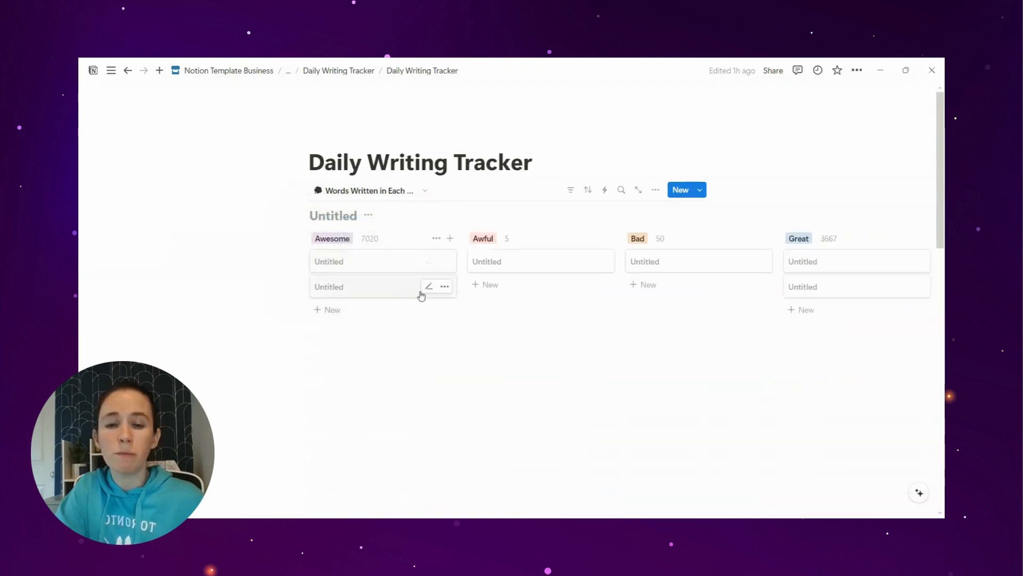
{"action": "left_click", "coordinate": [656, 189]}
{"action": "left_click", "coordinate": [749, 280]}
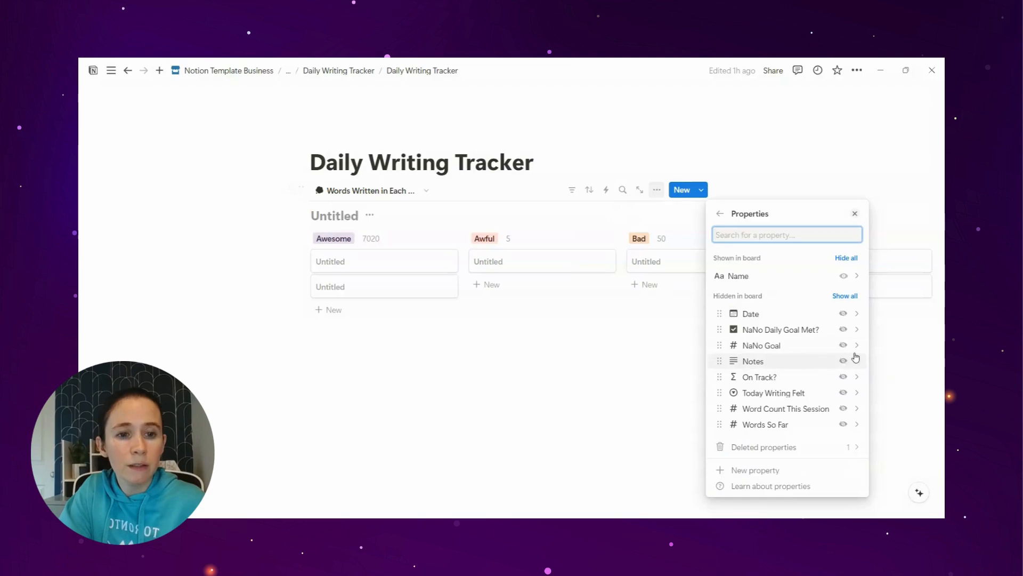
{"action": "left_click", "coordinate": [843, 313]}
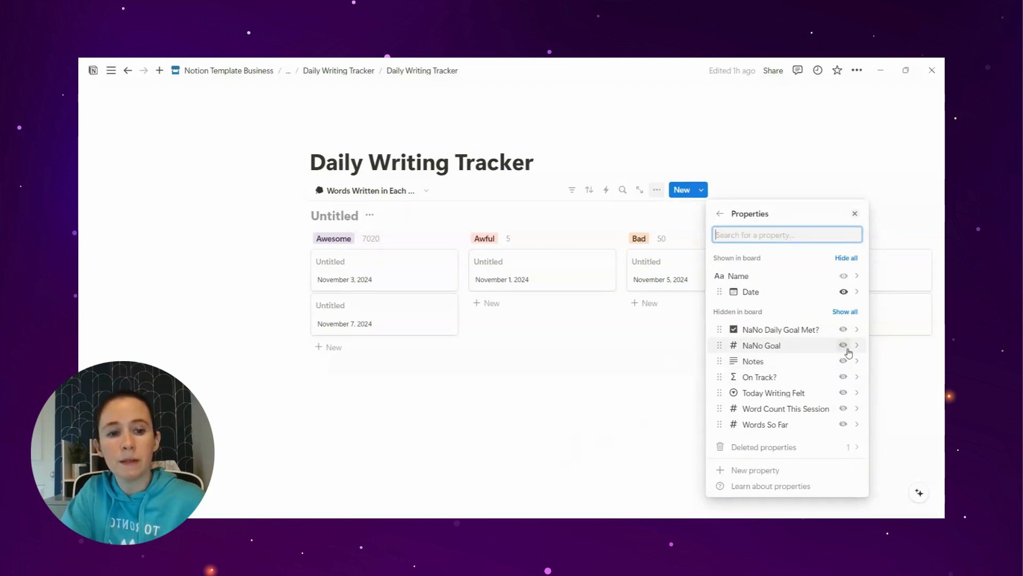
{"action": "left_click", "coordinate": [843, 409]}
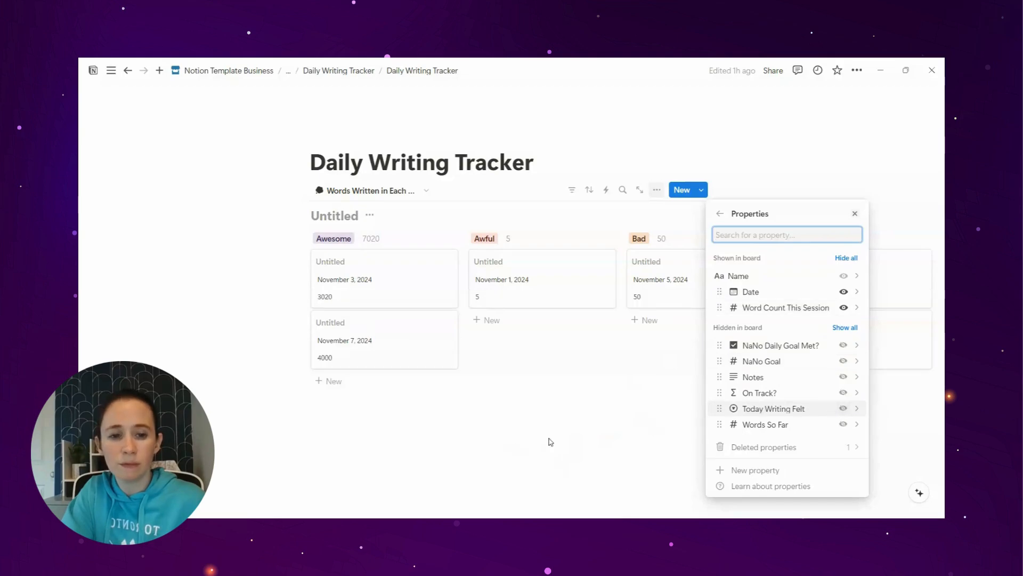
{"action": "left_click", "coordinate": [594, 389]}
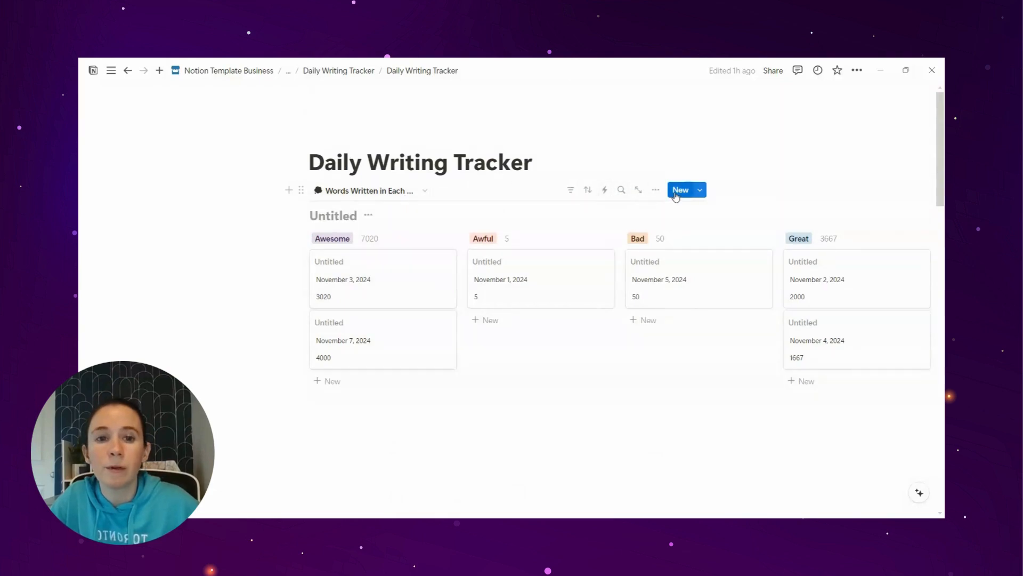
Hide the database title in the layout of the Words Written in Each Mindset board
{"action": "left_click", "coordinate": [657, 190]}
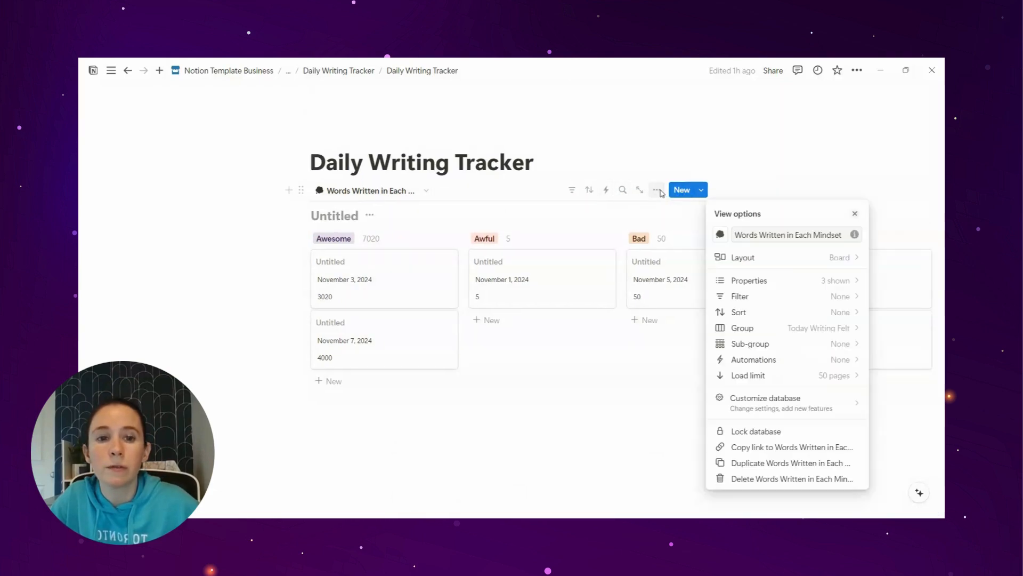
{"action": "left_click", "coordinate": [743, 259]}
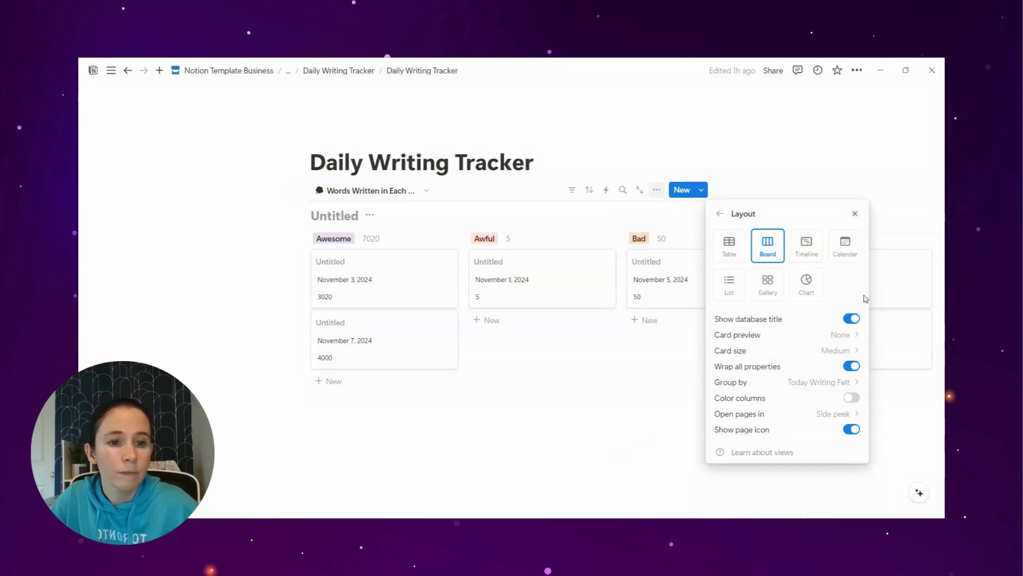
{"action": "left_click", "coordinate": [852, 319]}
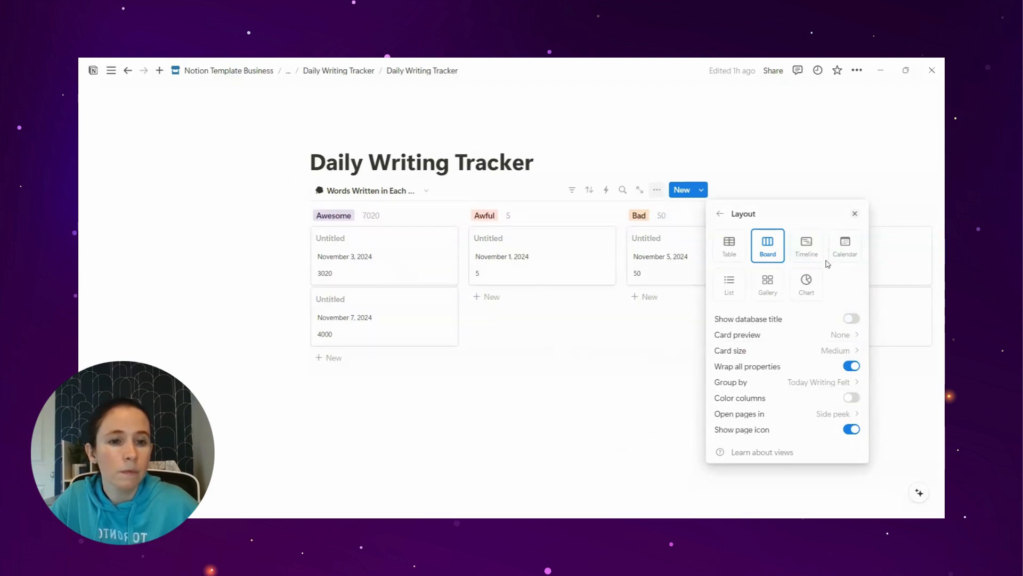
{"action": "left_click", "coordinate": [580, 403]}
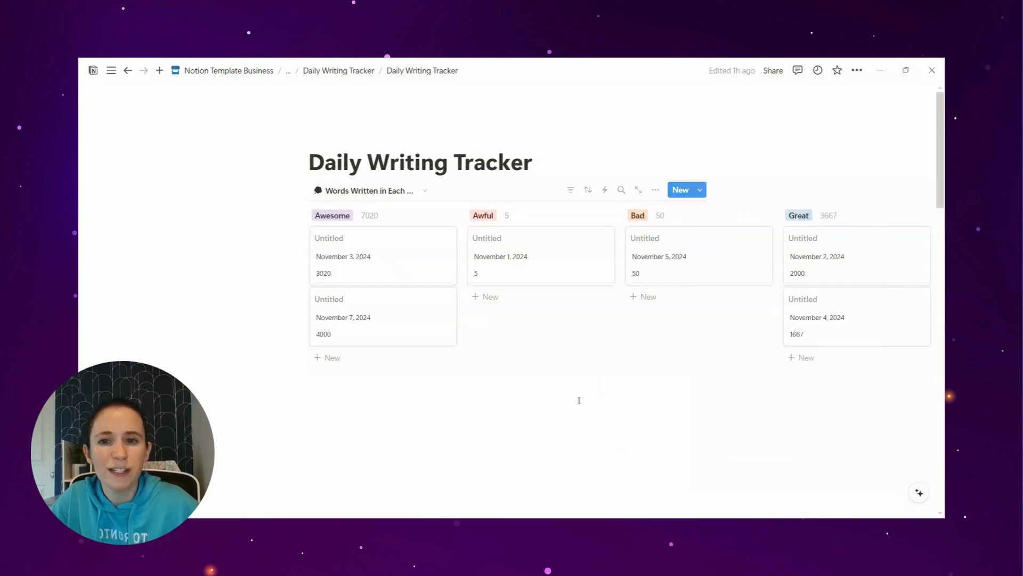
Duplicate the Main Writing Tracker view and name the copy "Simple View"
{"action": "left_click", "coordinate": [381, 192]}
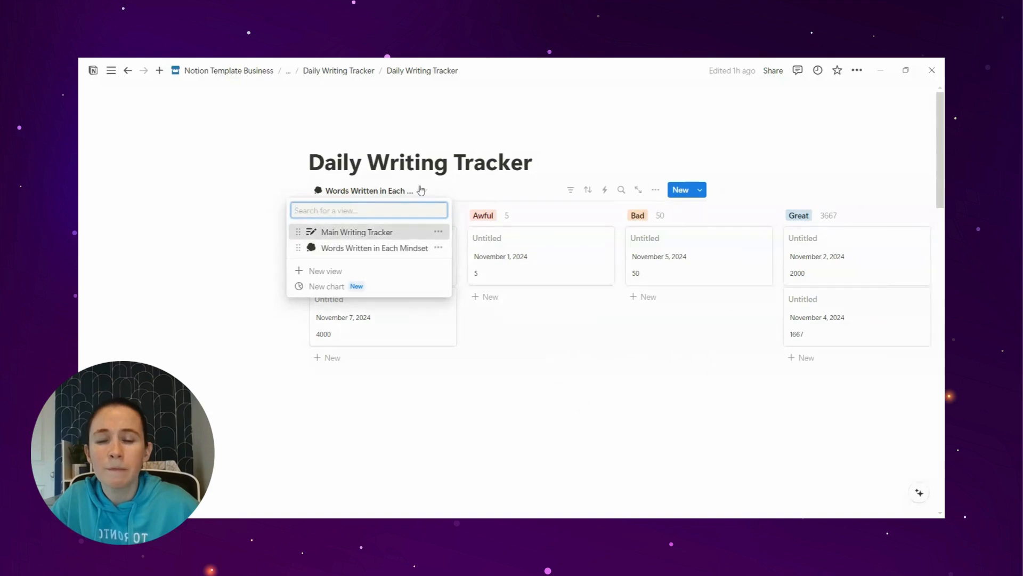
{"action": "left_click", "coordinate": [357, 232]}
{"action": "left_click", "coordinate": [373, 190]}
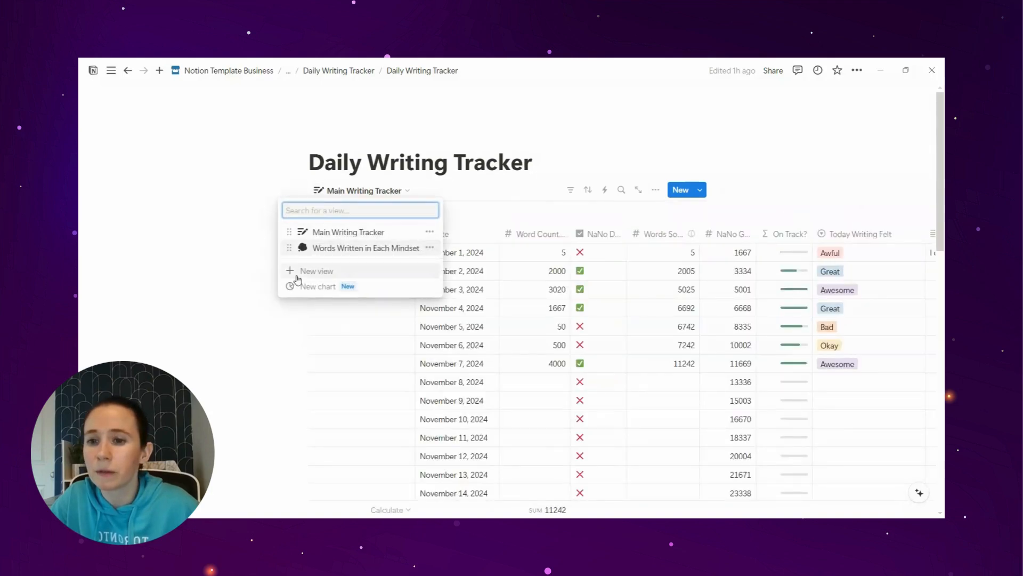
{"action": "left_click", "coordinate": [431, 232]}
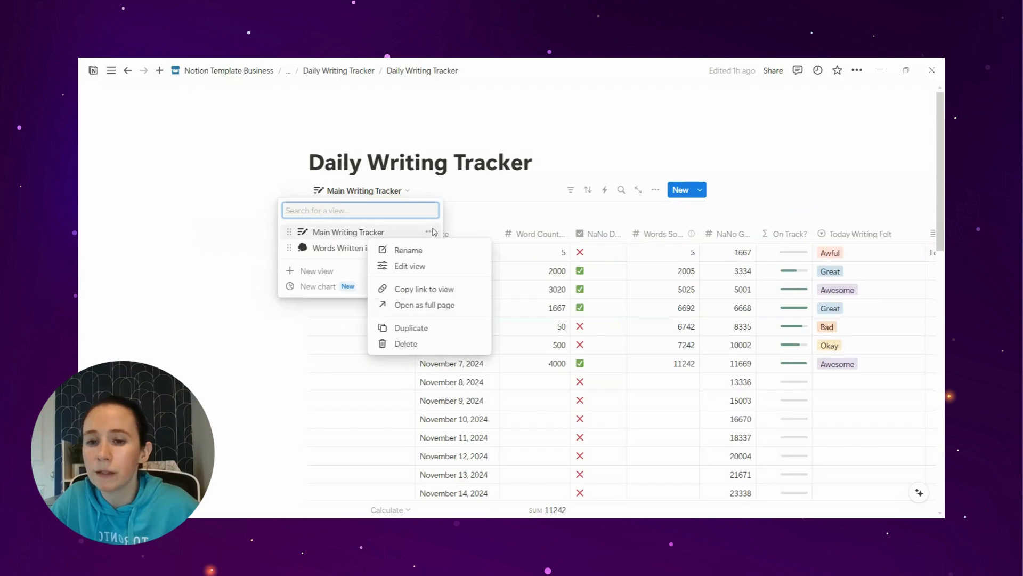
{"action": "left_click", "coordinate": [407, 327]}
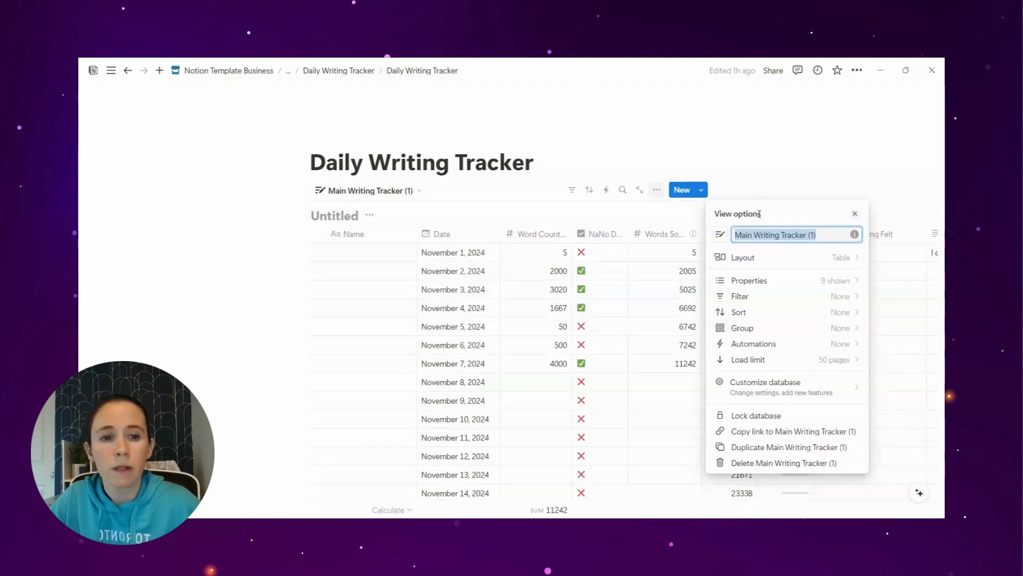
{"action": "type", "text": "Siimp"}
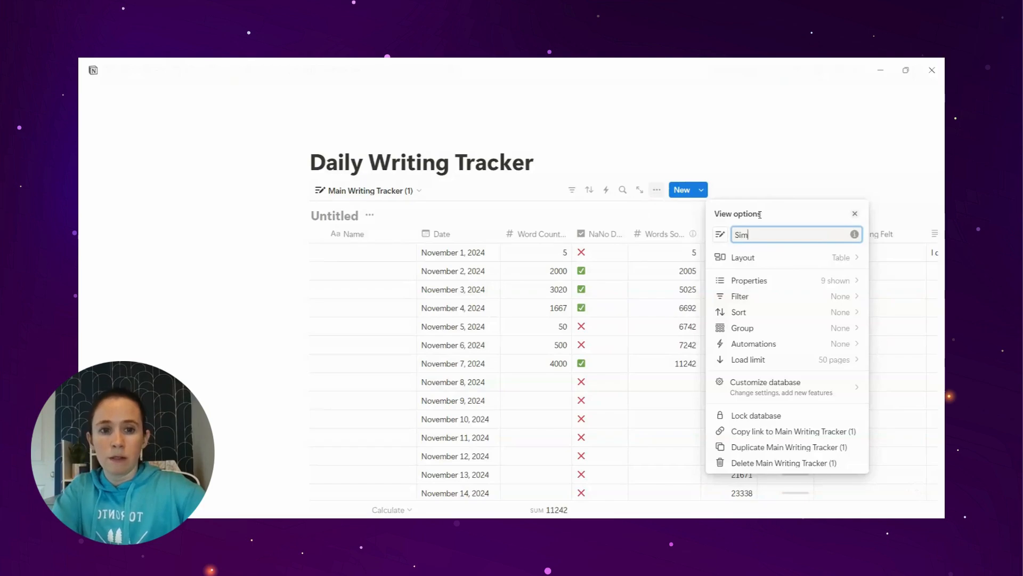
{"action": "type", "text": "ple View"}
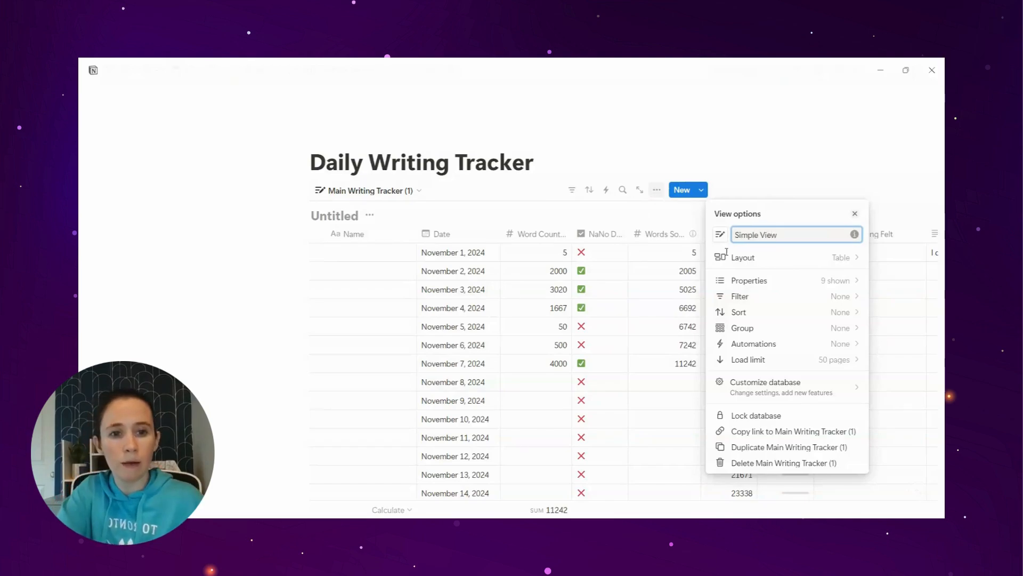
Try a list layout for Simple View that shows the Date, Word Count This Session and Words So Far properties
{"action": "left_click", "coordinate": [746, 257]}
{"action": "left_click", "coordinate": [729, 282]}
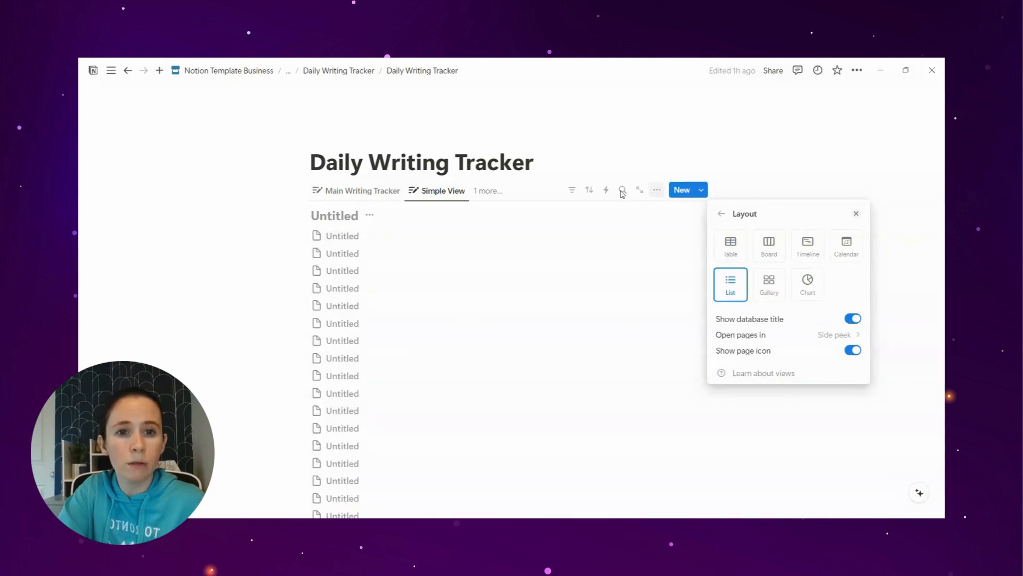
{"action": "left_click", "coordinate": [586, 192]}
{"action": "left_click", "coordinate": [588, 192]}
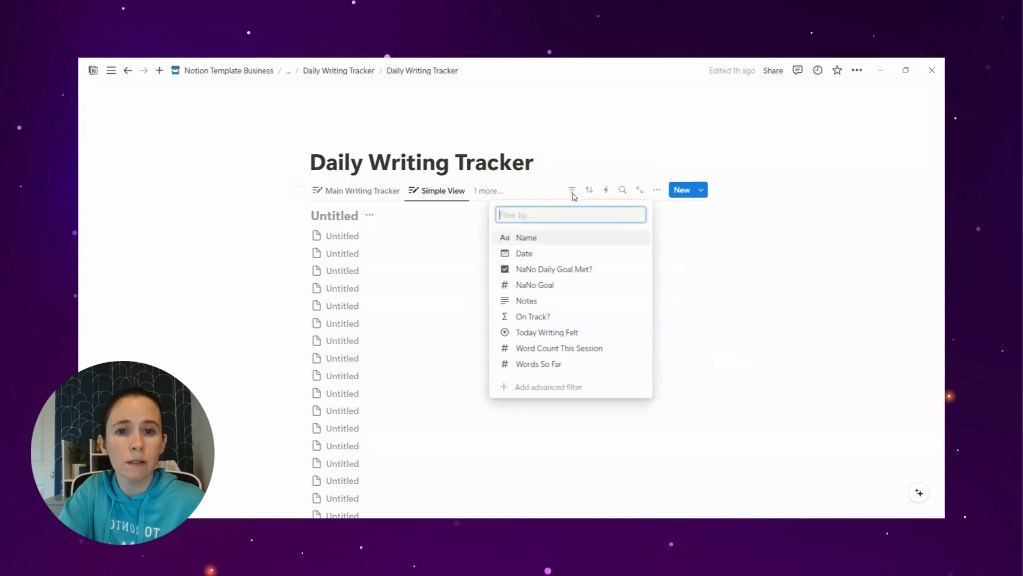
{"action": "left_click", "coordinate": [588, 194]}
{"action": "left_click", "coordinate": [656, 190]}
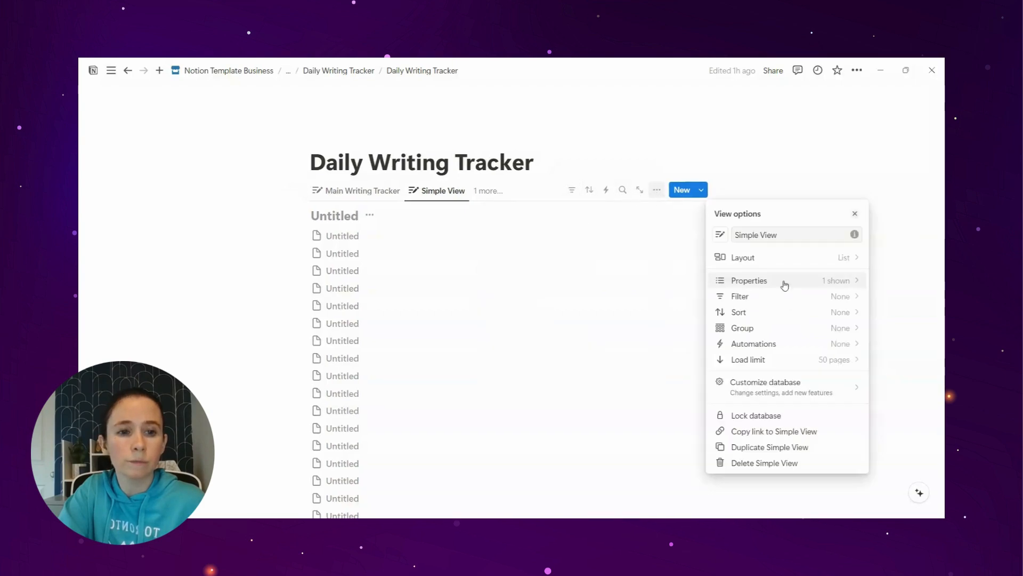
{"action": "left_click", "coordinate": [797, 281]}
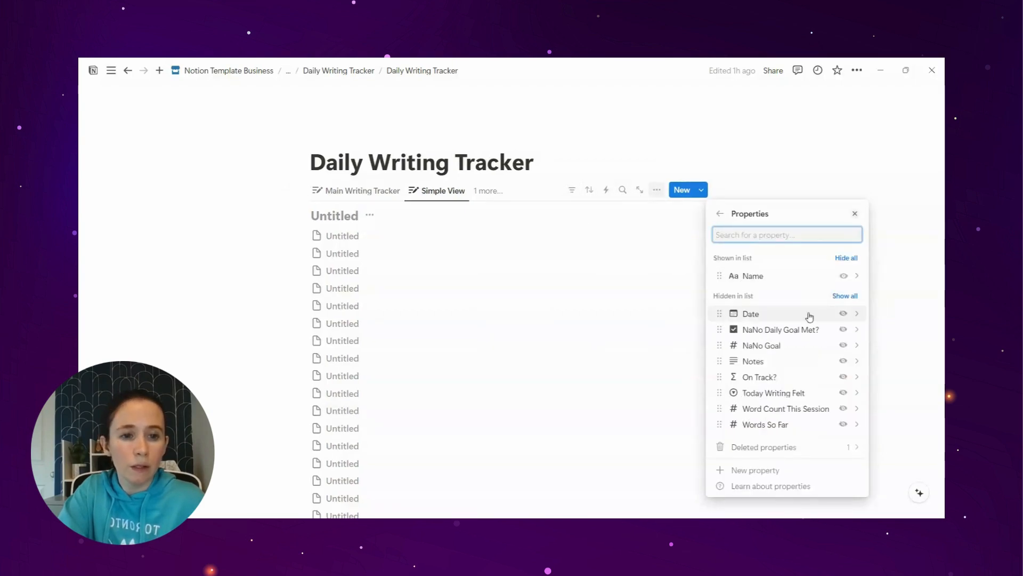
{"action": "left_click", "coordinate": [841, 315]}
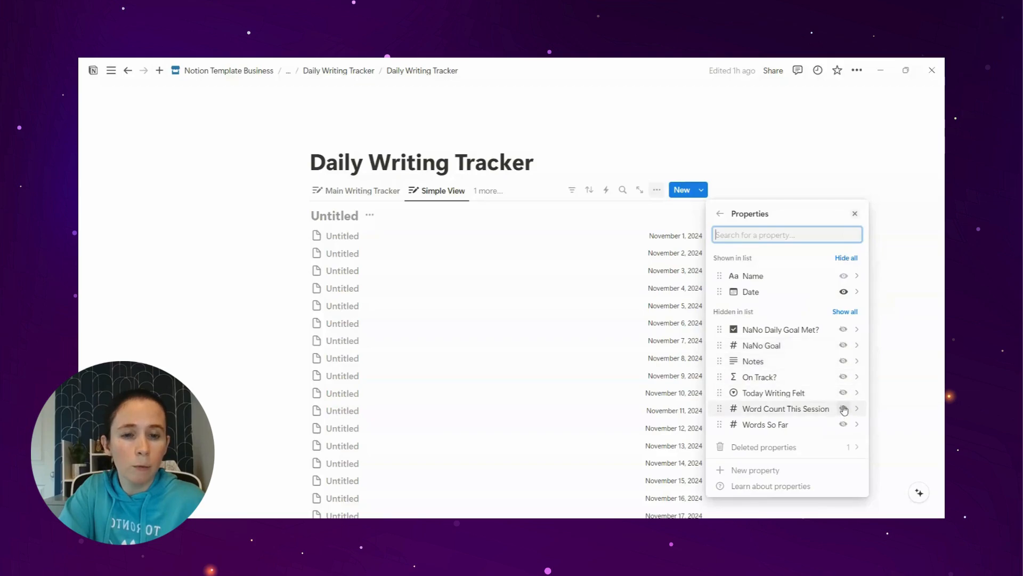
{"action": "left_click", "coordinate": [844, 408]}
{"action": "left_click", "coordinate": [843, 423]}
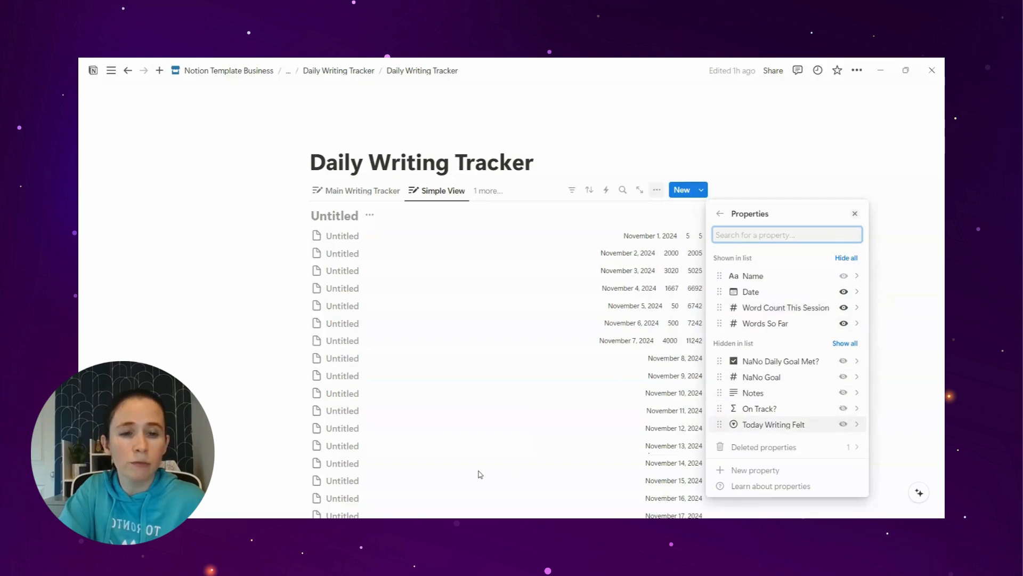
{"action": "left_click", "coordinate": [205, 289]}
{"action": "scroll", "coordinate": [222, 312], "scroll_direction": "down", "scroll_amount": 5}
{"action": "scroll", "coordinate": [237, 405], "scroll_direction": "up", "scroll_amount": 4}
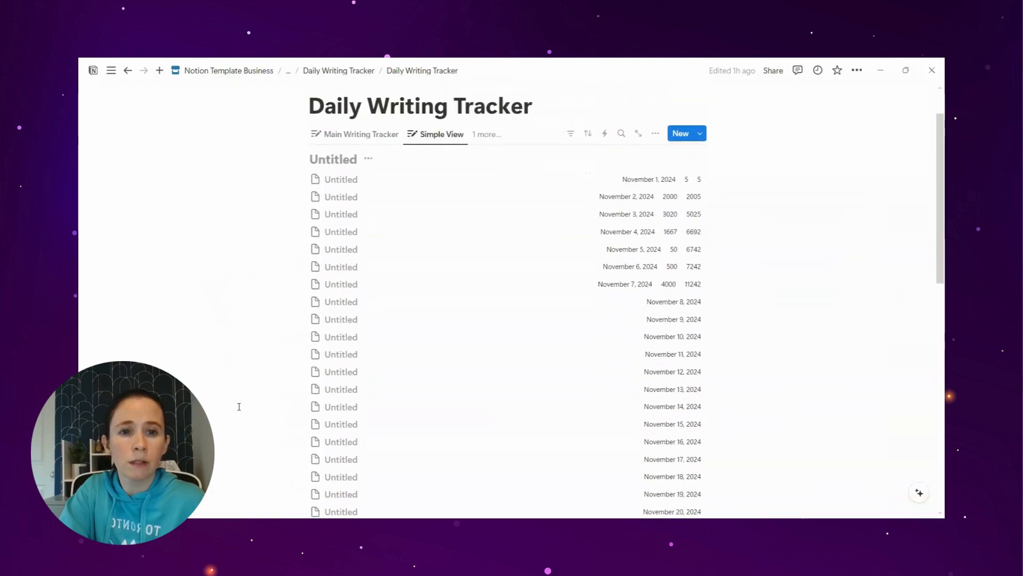
Change Simple View to a table layout with vertical lines and the database title hidden, keeping Wrap all columns on
{"action": "left_click", "coordinate": [655, 133]}
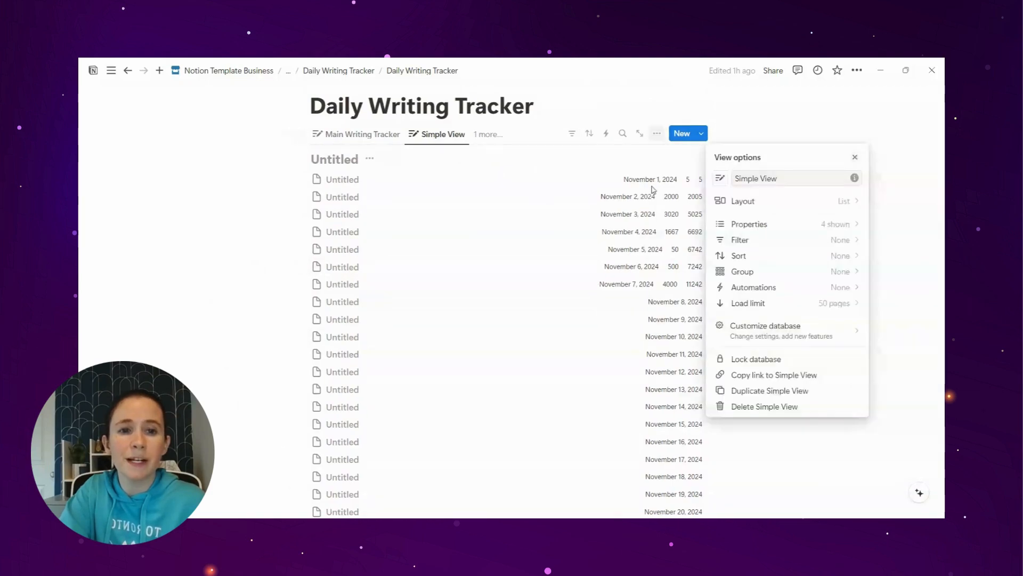
{"action": "left_click", "coordinate": [736, 200]}
{"action": "left_click", "coordinate": [736, 201]}
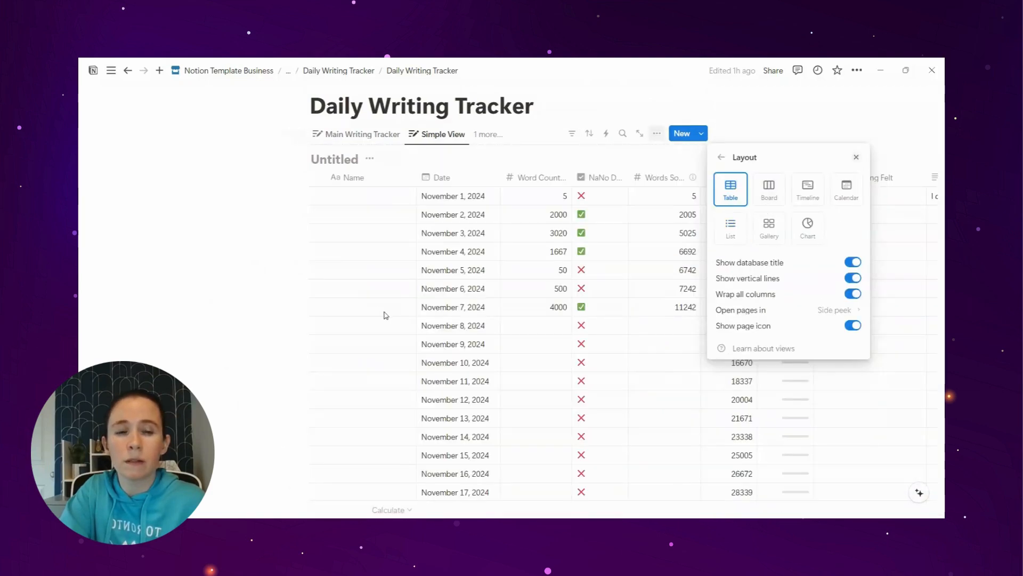
{"action": "left_click", "coordinate": [853, 278]}
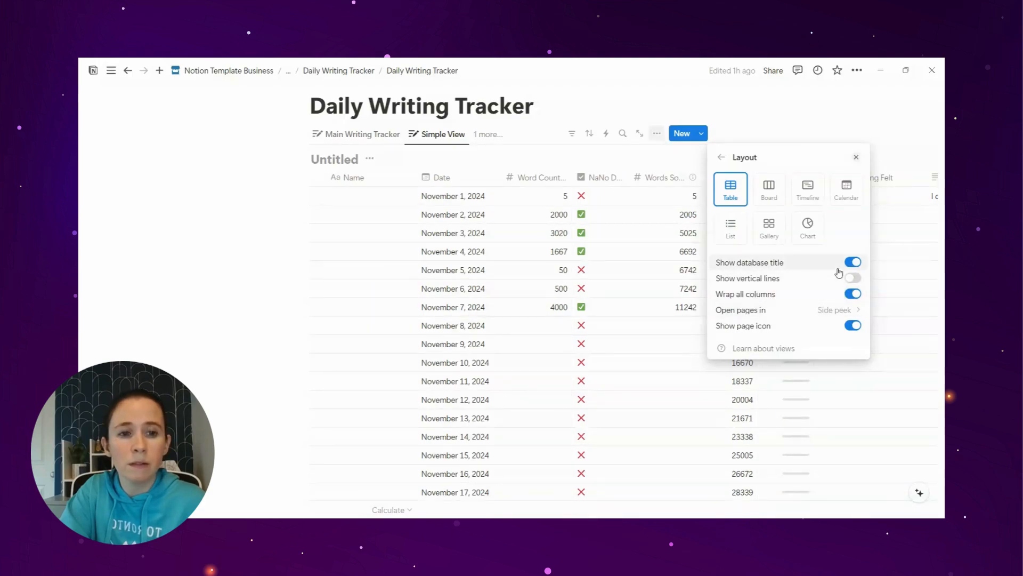
{"action": "left_click", "coordinate": [853, 267]}
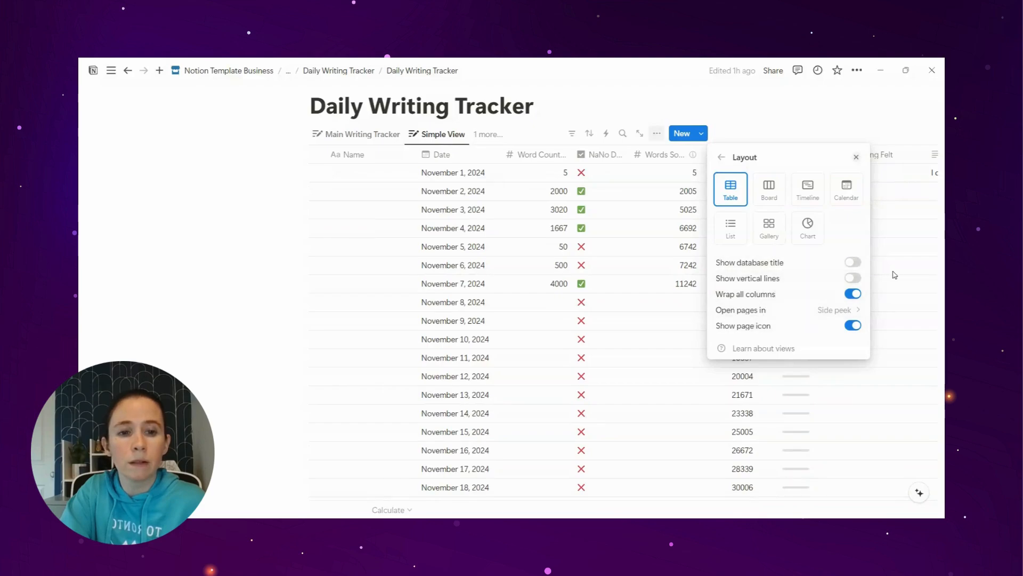
{"action": "left_click", "coordinate": [853, 293]}
{"action": "left_click", "coordinate": [852, 293]}
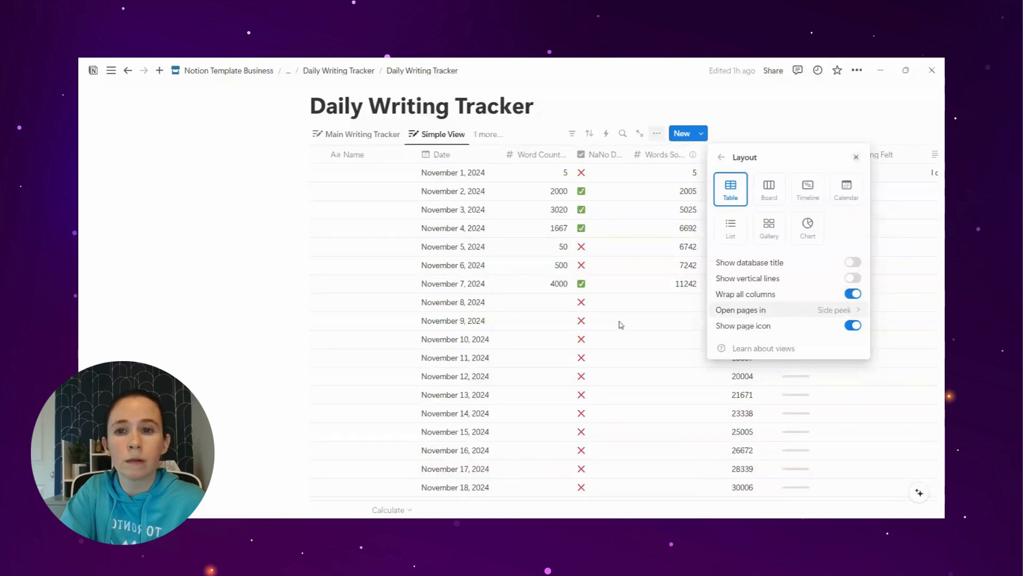
{"action": "left_click", "coordinate": [200, 311]}
{"action": "scroll", "coordinate": [201, 310], "scroll_direction": "down", "scroll_amount": 2}
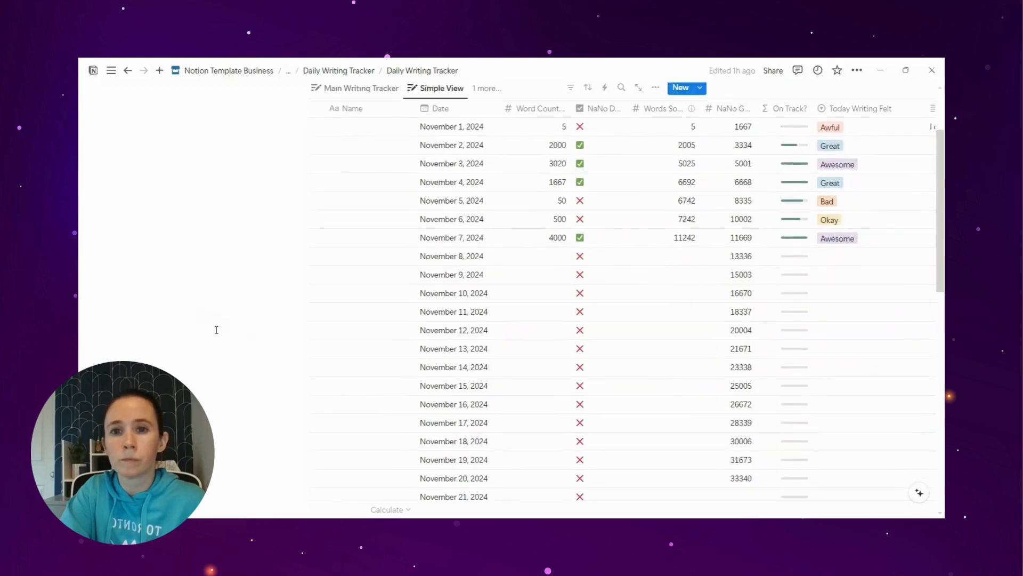
{"action": "scroll", "coordinate": [216, 330], "scroll_direction": "up", "scroll_amount": 2}
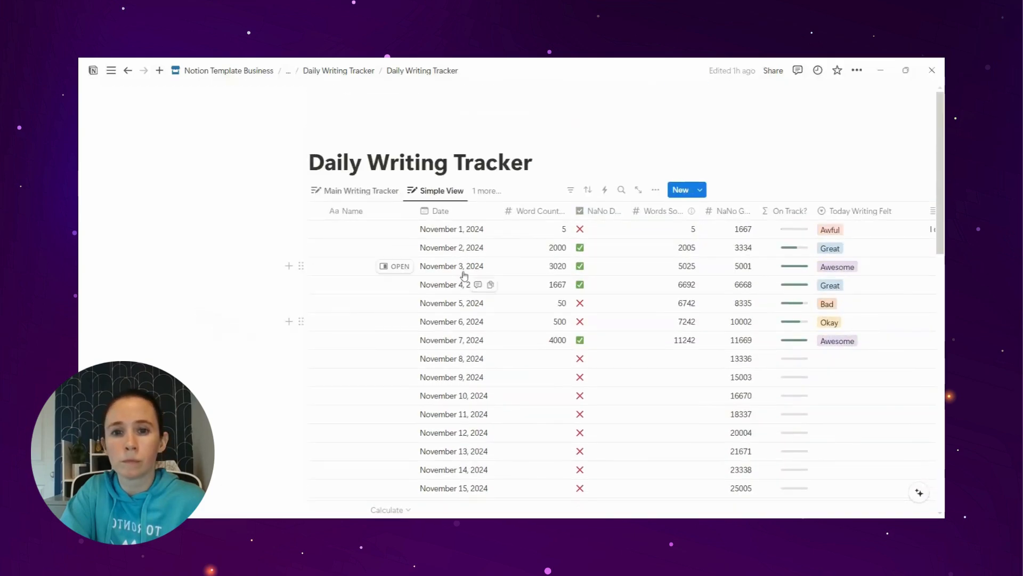
Hide the NaNo Daily Goal Met?, NaNo Goal, On Track?, Today Writing Felt and Notes properties in Simple View
{"action": "left_click", "coordinate": [657, 190]}
{"action": "left_click", "coordinate": [804, 280]}
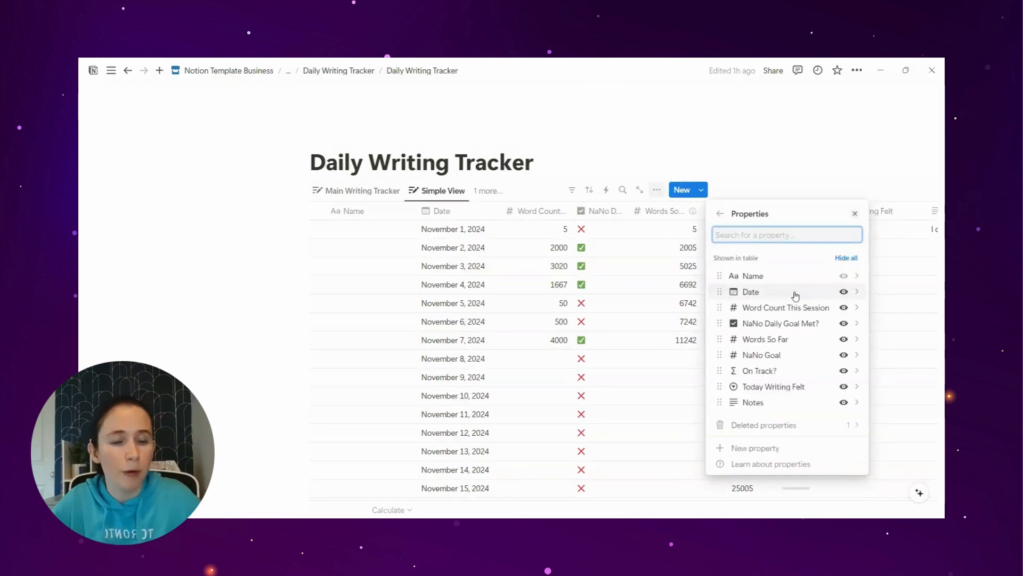
{"action": "left_click", "coordinate": [843, 323]}
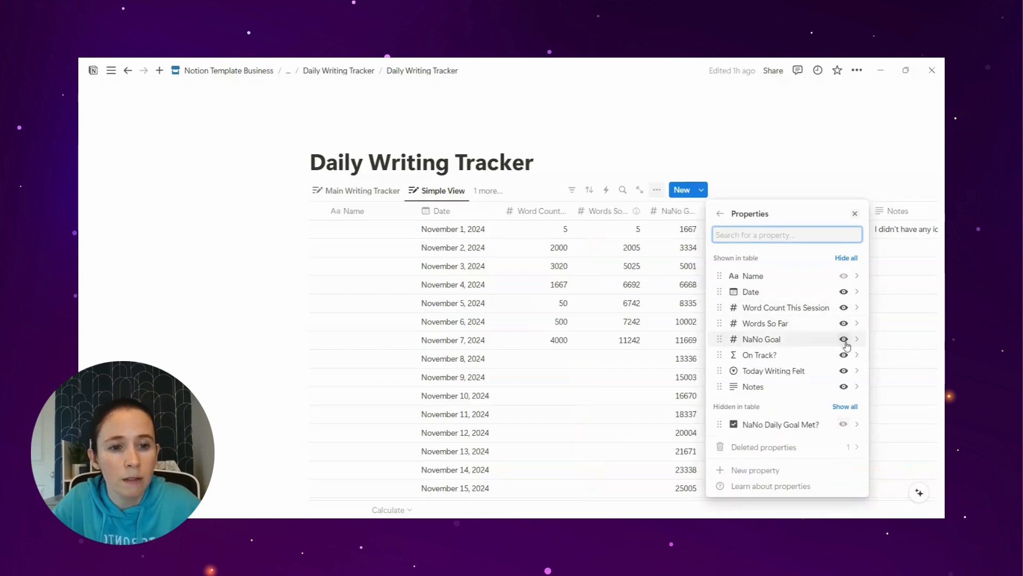
{"action": "left_click", "coordinate": [845, 340]}
{"action": "left_click", "coordinate": [844, 340]}
{"action": "left_click", "coordinate": [845, 340]}
{"action": "left_click", "coordinate": [844, 340]}
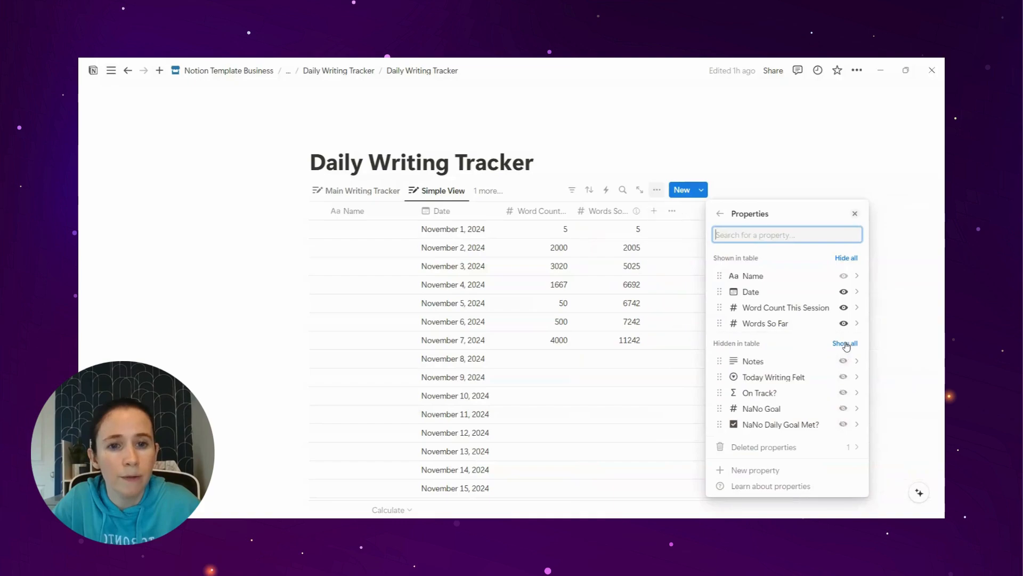
{"action": "left_click", "coordinate": [230, 353]}
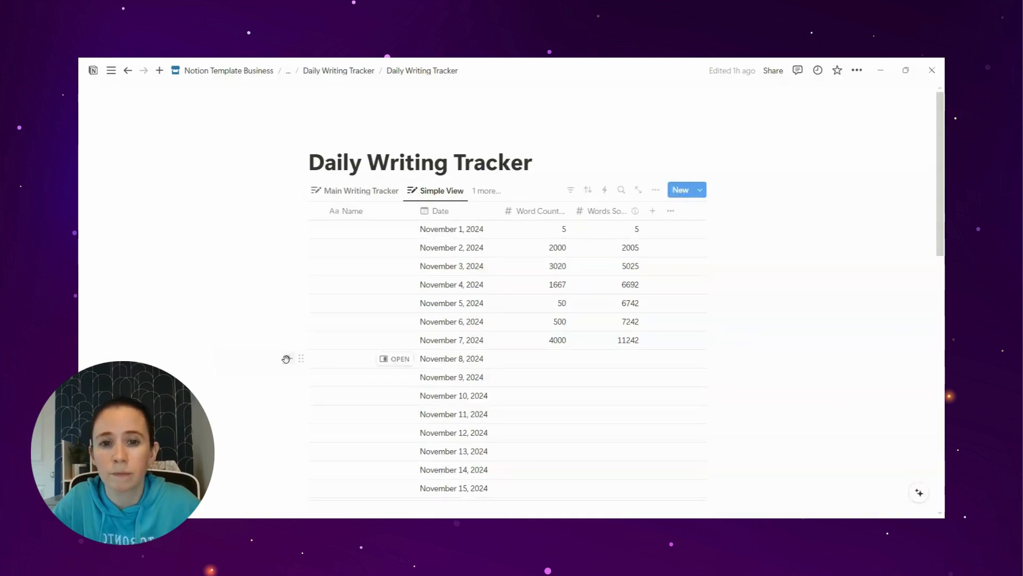
{"action": "scroll", "coordinate": [289, 362], "scroll_direction": "down", "scroll_amount": 3}
{"action": "scroll", "coordinate": [308, 421], "scroll_direction": "up", "scroll_amount": 5}
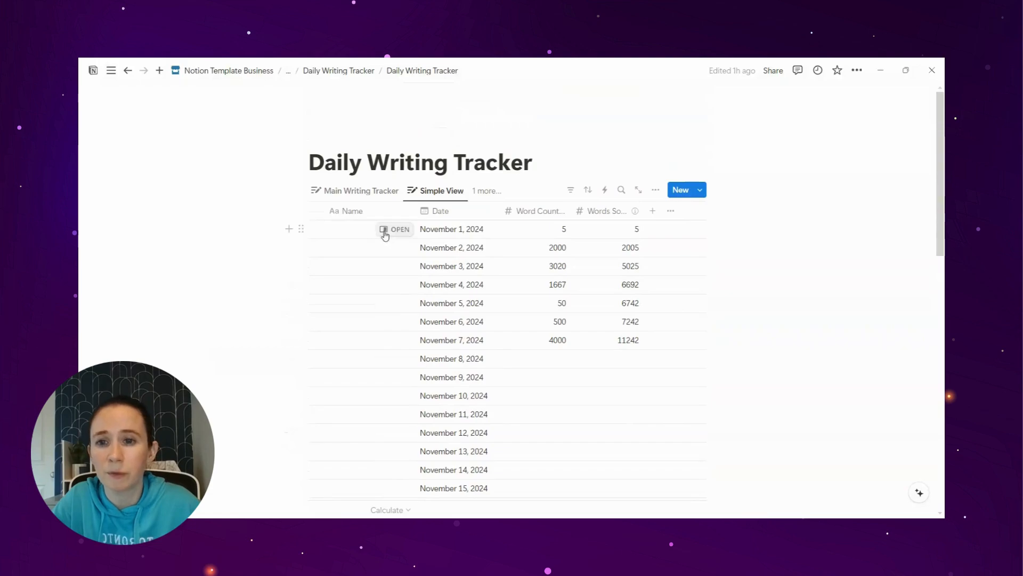
Review the Words Written in Each Mindset board and return to the Main Writing Tracker view
{"action": "left_click", "coordinate": [502, 193]}
{"action": "left_click", "coordinate": [507, 247]}
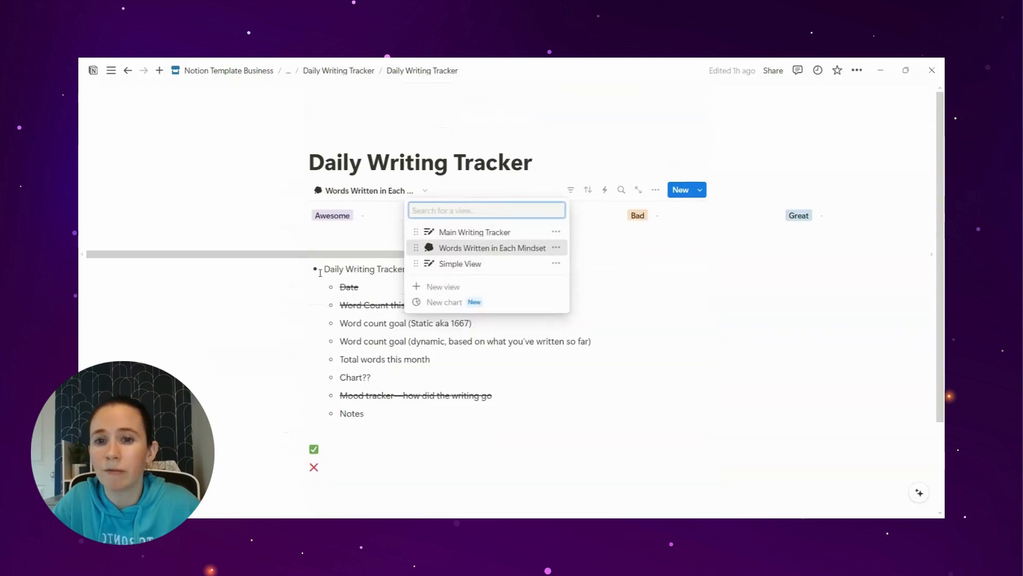
{"action": "left_click", "coordinate": [352, 191]}
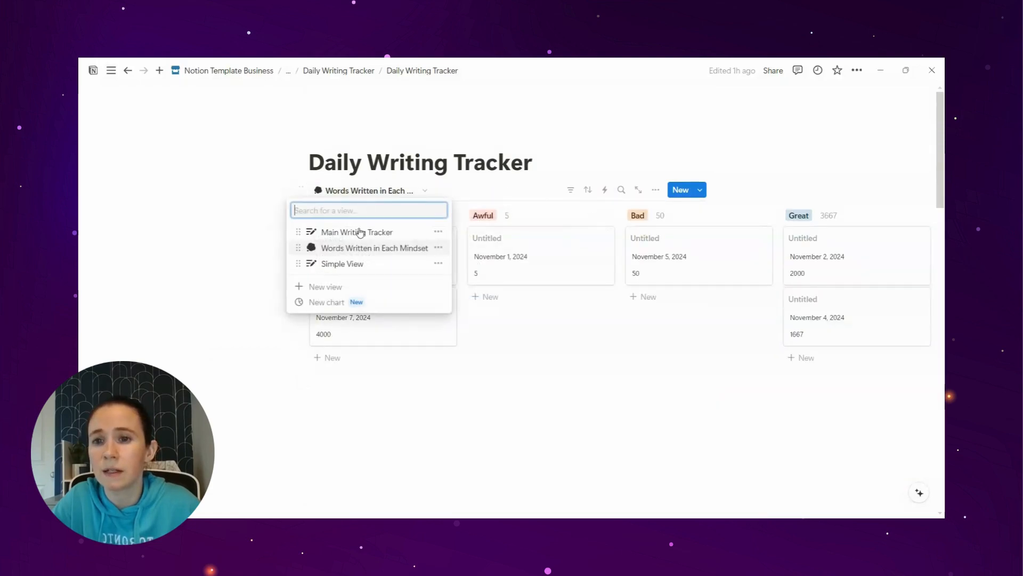
{"action": "key", "text": "Return"}
{"action": "scroll", "coordinate": [326, 320], "scroll_direction": "down", "scroll_amount": 10}
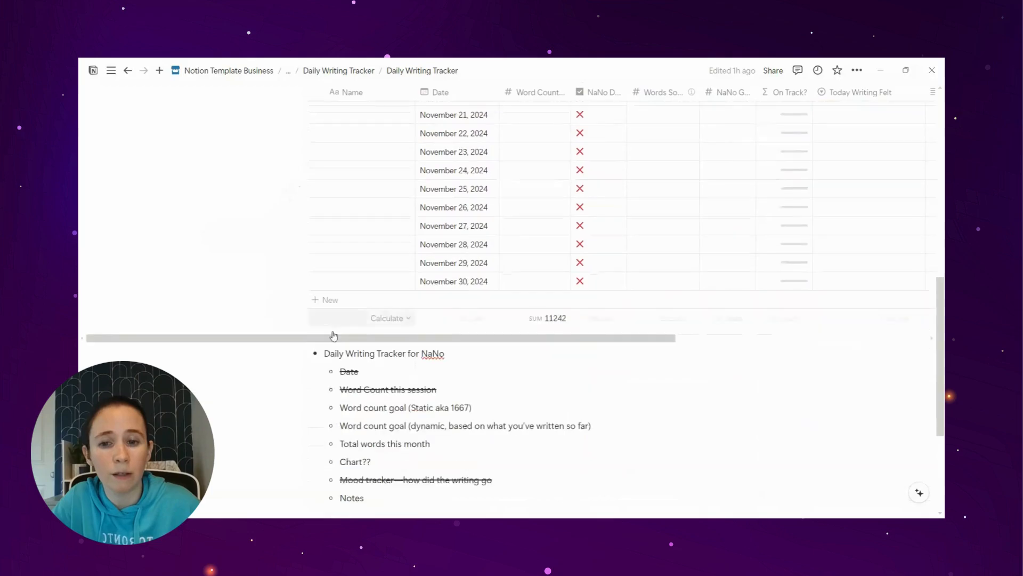
{"action": "scroll", "coordinate": [345, 352], "scroll_direction": "up", "scroll_amount": 8}
{"action": "scroll", "coordinate": [346, 352], "scroll_direction": "up", "scroll_amount": 2}
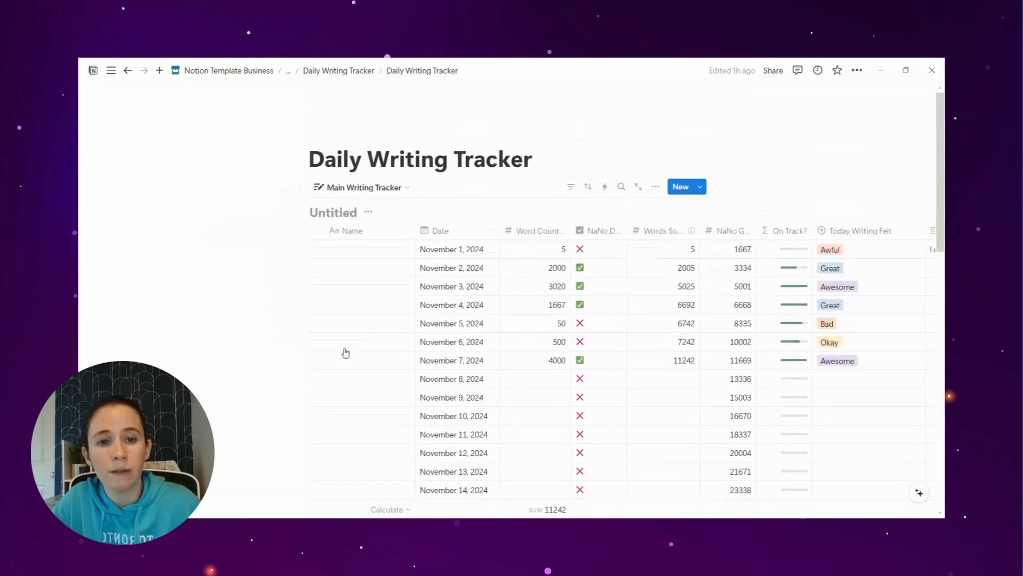
Strike through the static and dynamic word count goal items in the planning list below the table
{"action": "scroll", "coordinate": [346, 353], "scroll_direction": "down", "scroll_amount": 10}
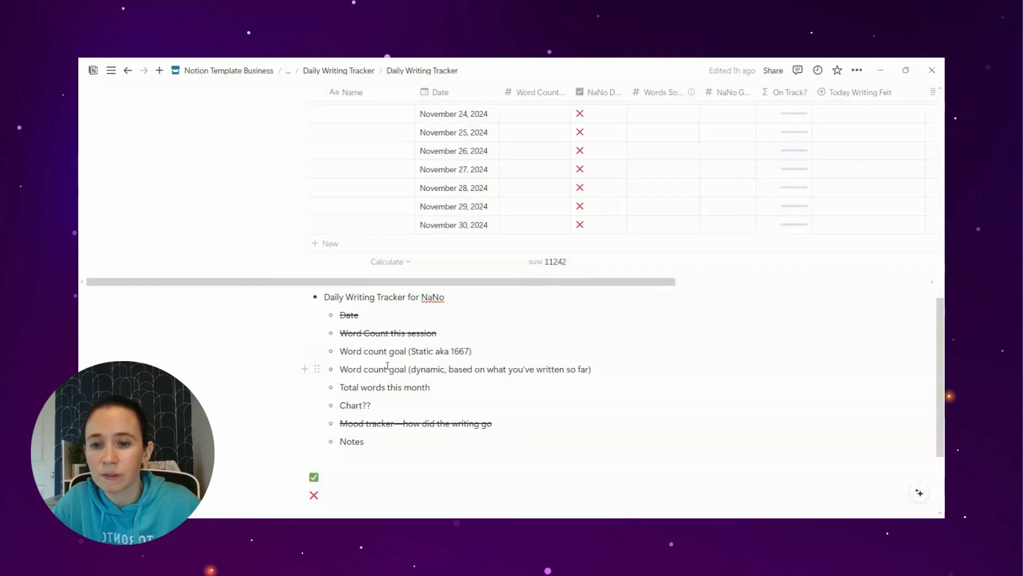
{"action": "triple_click", "coordinate": [386, 352]}
{"action": "right_click", "coordinate": [387, 354]}
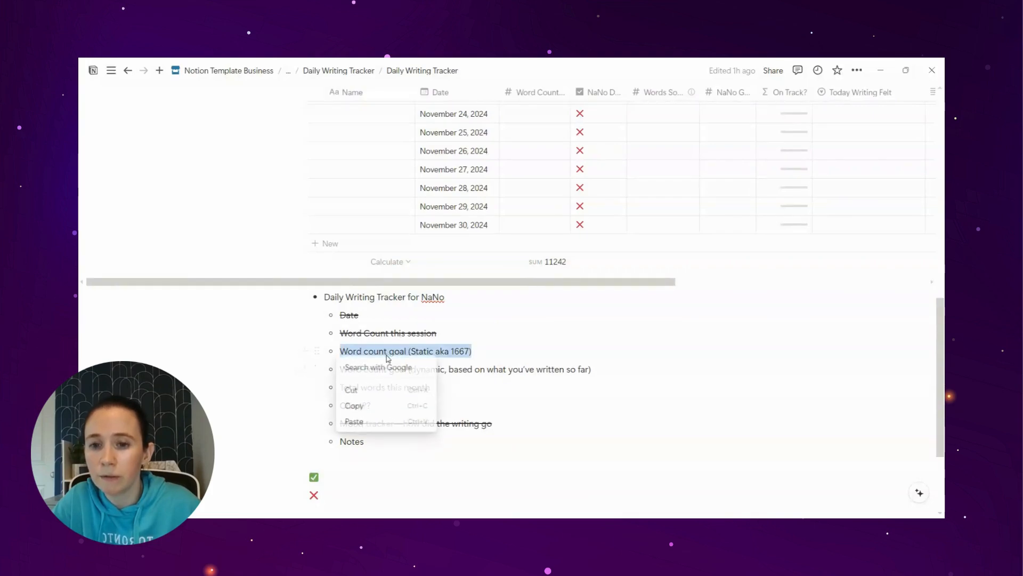
{"action": "key", "text": "Escape"}
{"action": "left_click_drag", "start_coordinate": [477, 350], "coordinate": [337, 351]}
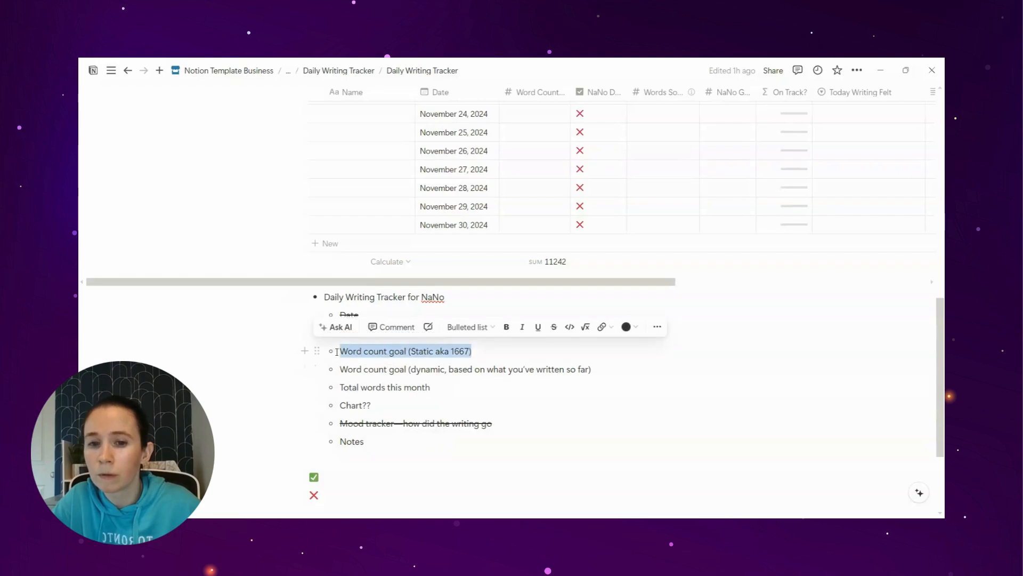
{"action": "left_click", "coordinate": [554, 327]}
{"action": "triple_click", "coordinate": [597, 369]}
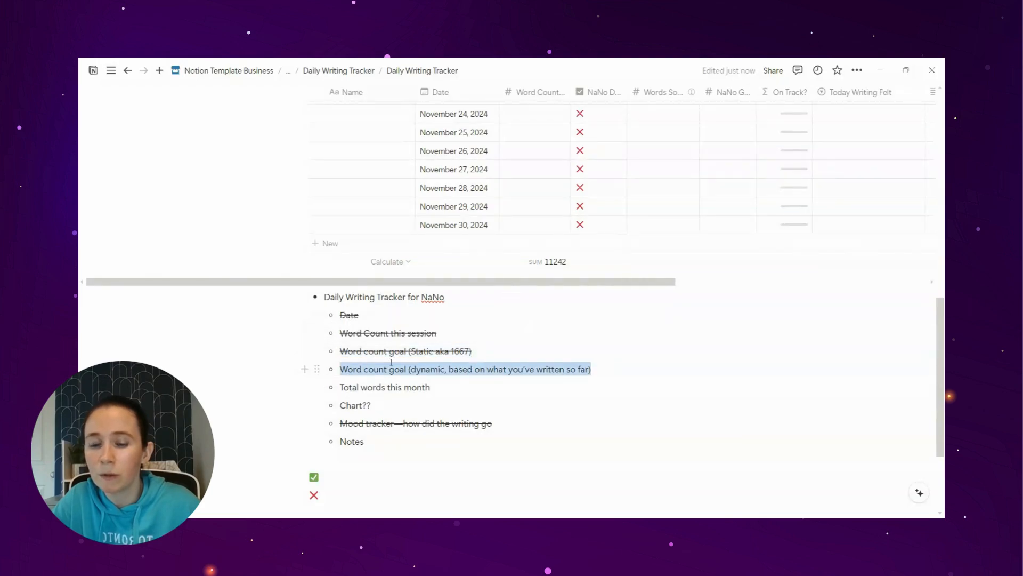
{"action": "left_click", "coordinate": [553, 345]}
Strike through the "Total words this month" and "Chart??" items in the planning list and select the Notes item
{"action": "triple_click", "coordinate": [462, 381]}
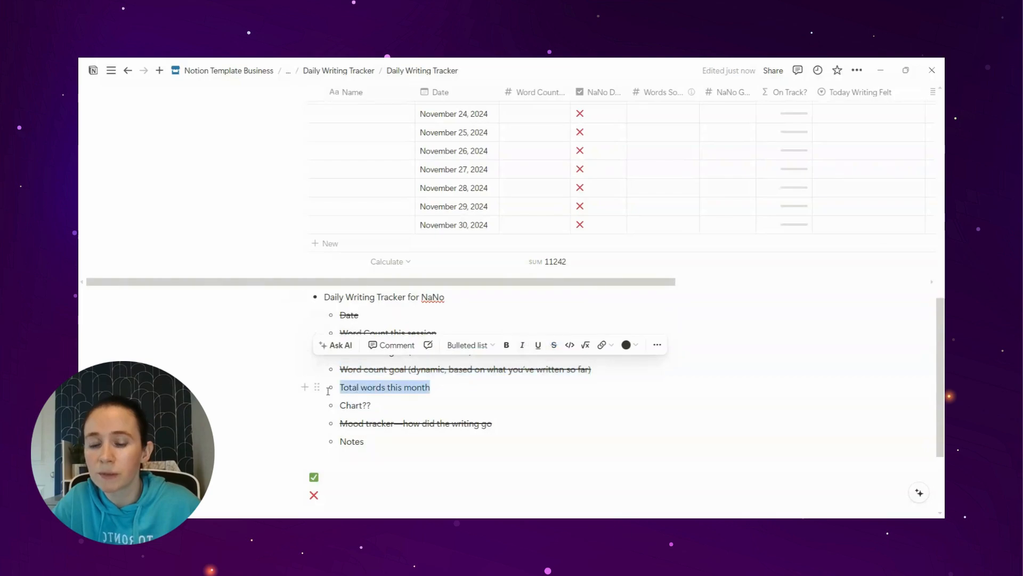
{"action": "left_click", "coordinate": [554, 363]}
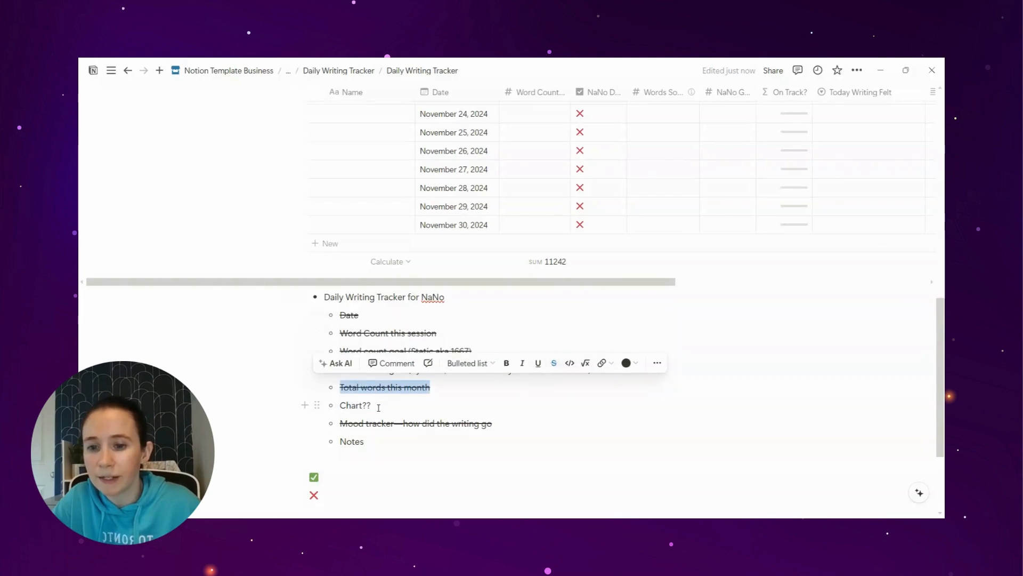
{"action": "triple_click", "coordinate": [450, 405]}
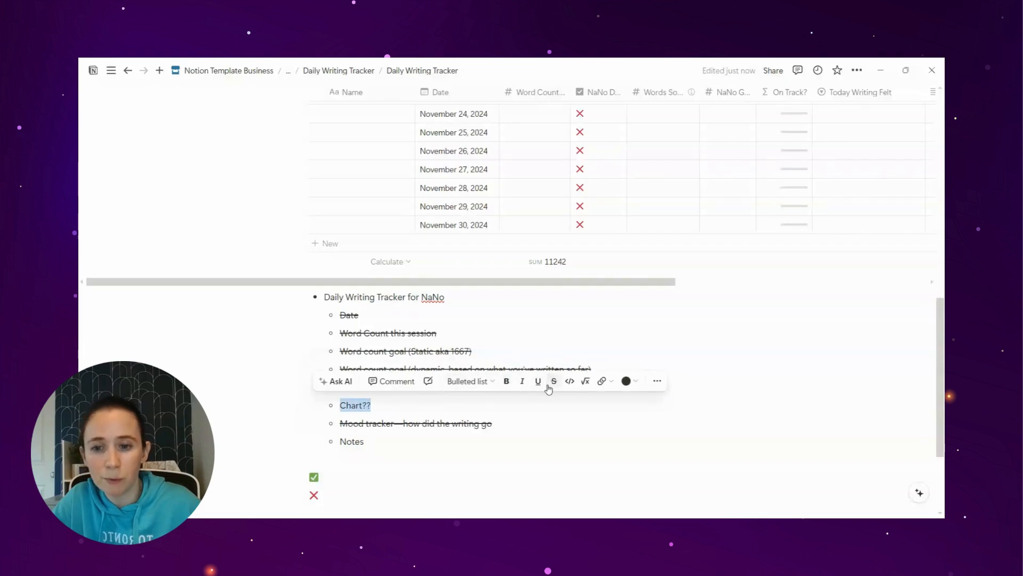
{"action": "left_click", "coordinate": [549, 387]}
{"action": "triple_click", "coordinate": [387, 442]}
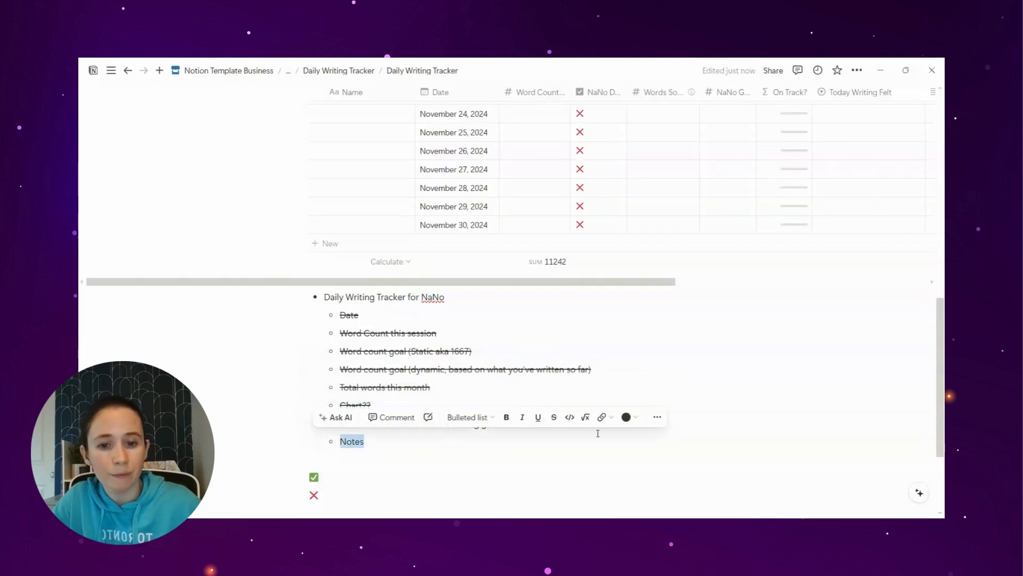
{"action": "scroll", "coordinate": [523, 416], "scroll_direction": "up", "scroll_amount": 10}
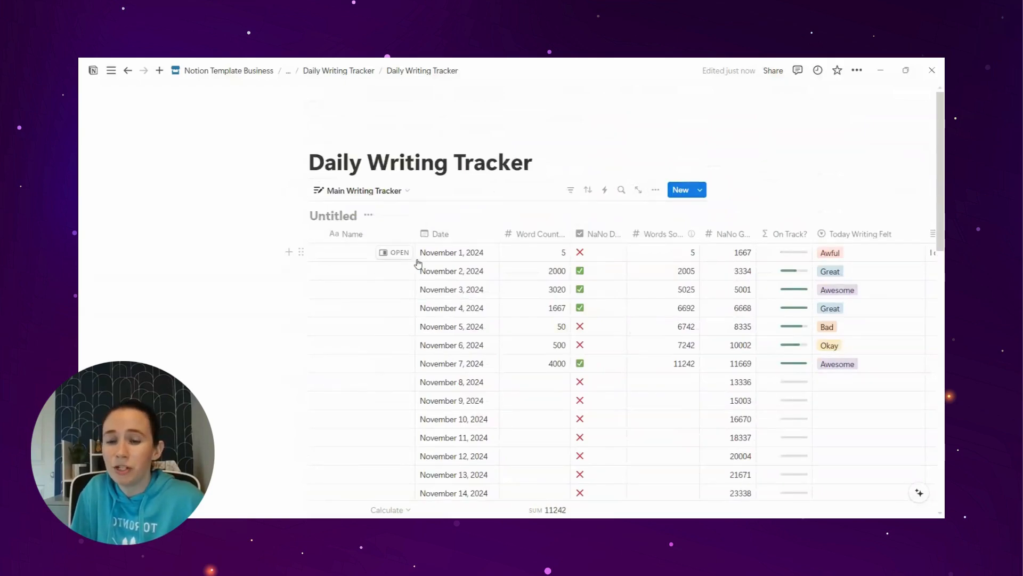
{"action": "scroll", "coordinate": [512, 290], "scroll_direction": "down", "scroll_amount": 10}
{"action": "scroll", "coordinate": [514, 293], "scroll_direction": "up", "scroll_amount": 8}
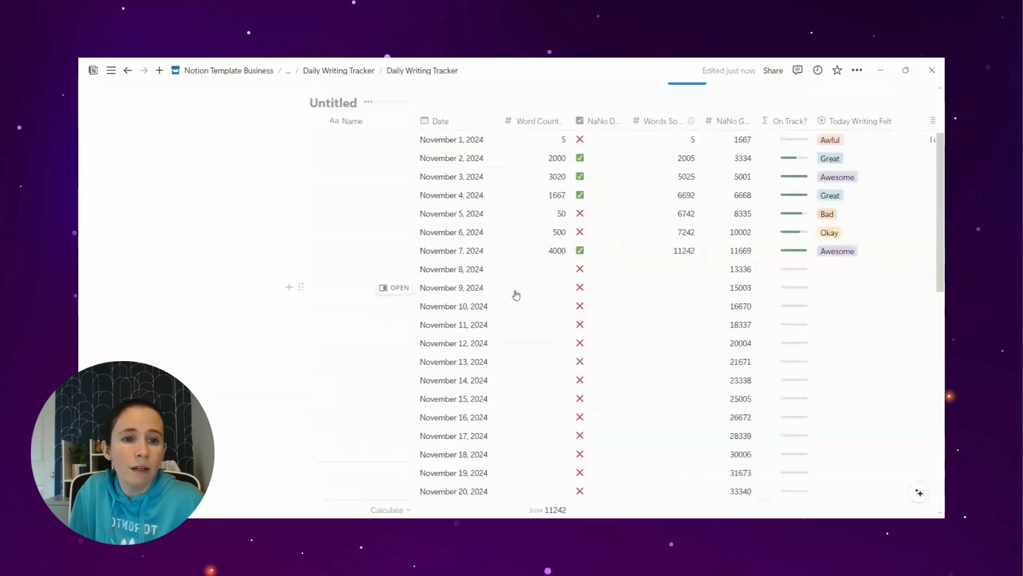
{"action": "scroll", "coordinate": [299, 203], "scroll_direction": "up", "scroll_amount": 3}
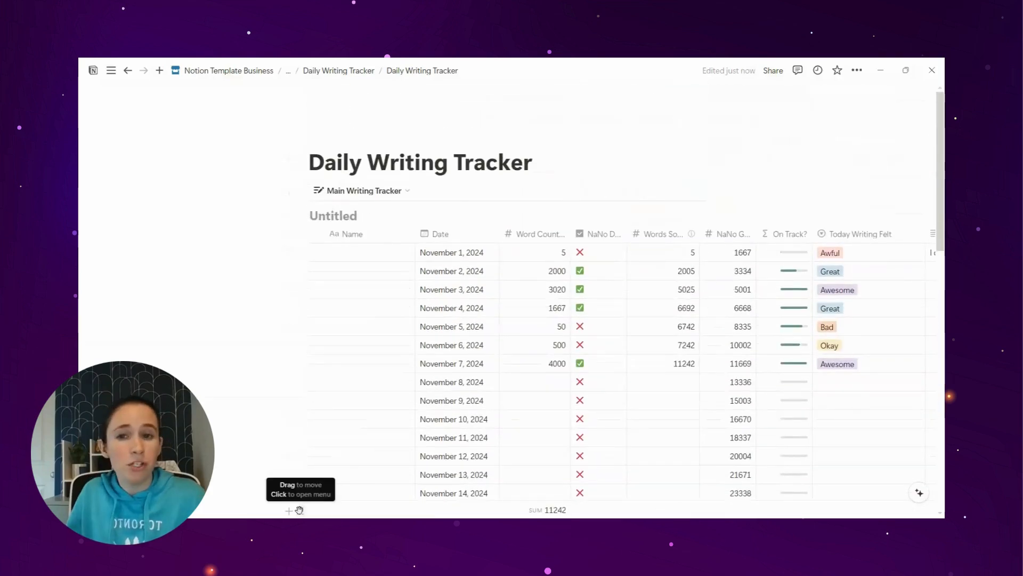